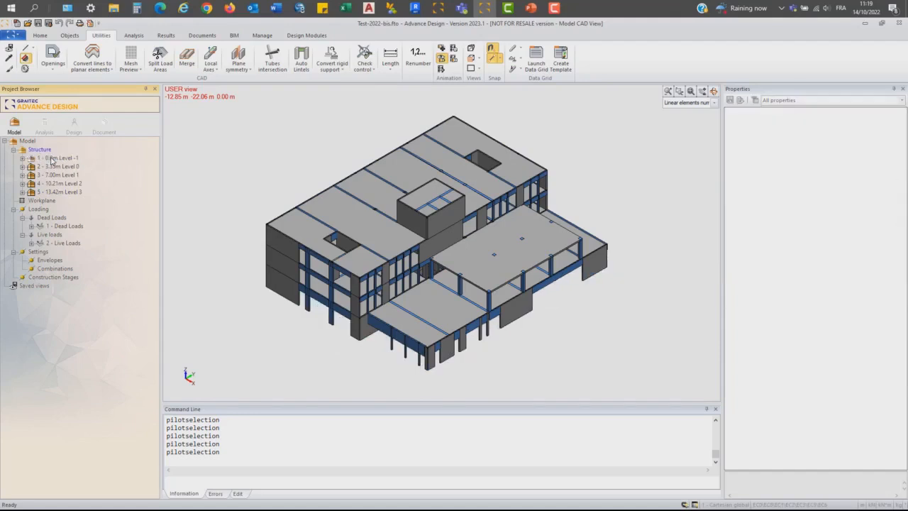
Display the hidden 0.0m Level -1 system in the building model
click(50, 158)
key(space)
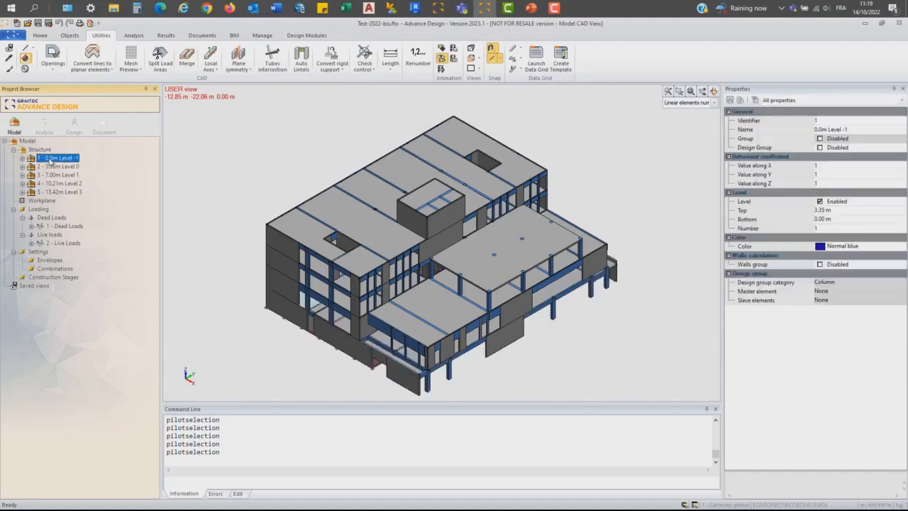
Hide the 13.42m Level 3 system and the slabs, beams, columns and walls of the 10.21m Level 2 system
click(21, 185)
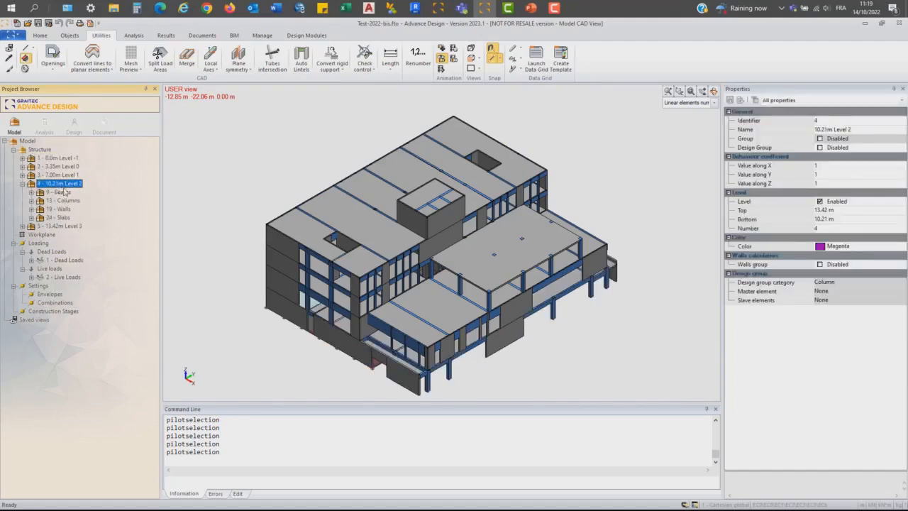
click(54, 226)
key(space)
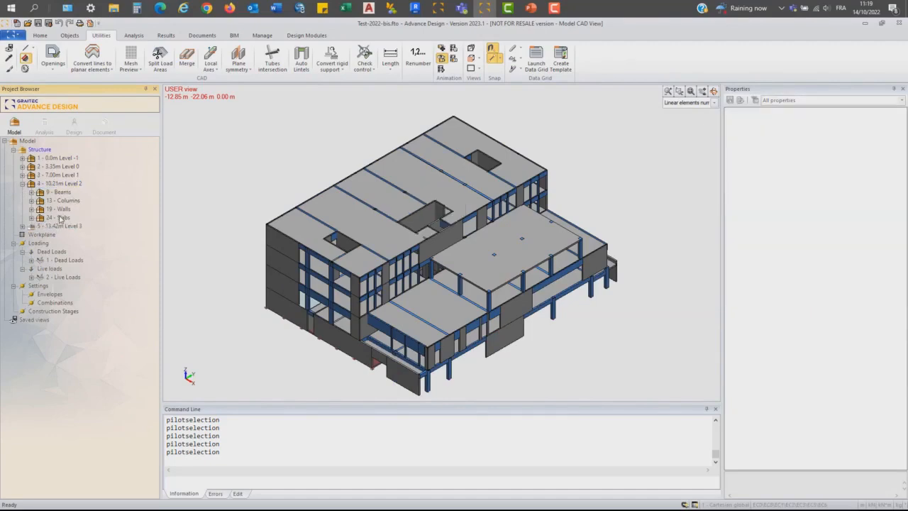
click(58, 218)
key(space)
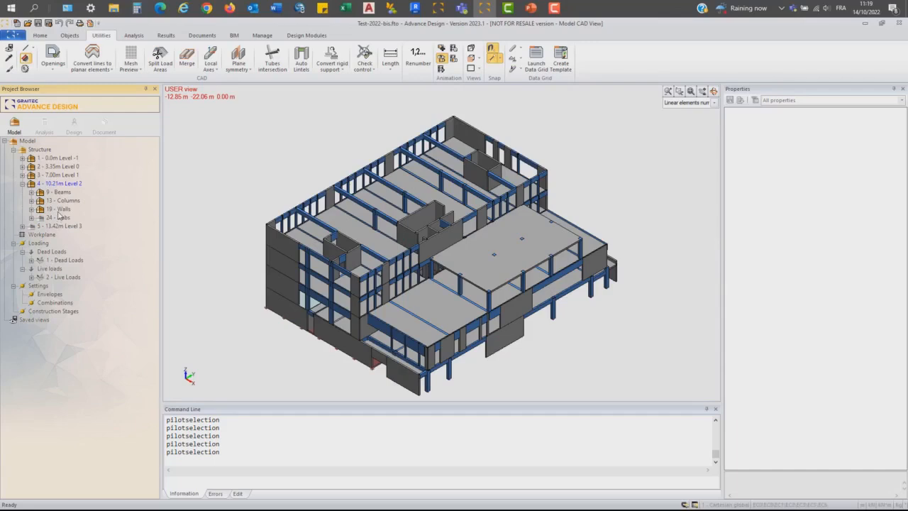
click(58, 191)
key(space)
click(58, 201)
key(space)
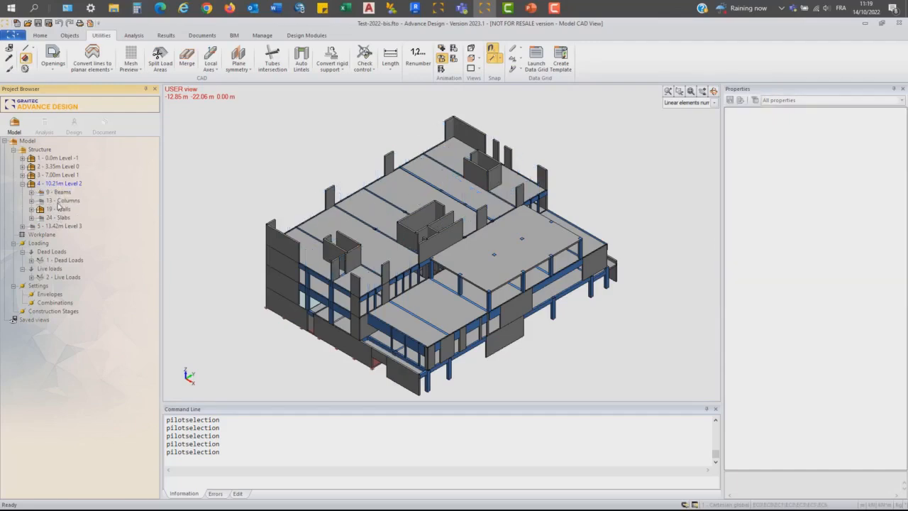
click(58, 210)
key(space)
Display all elements of the 10.21m Level 2 and 13.42m Level 3 systems again
click(52, 183)
key(space)
click(52, 184)
key(space)
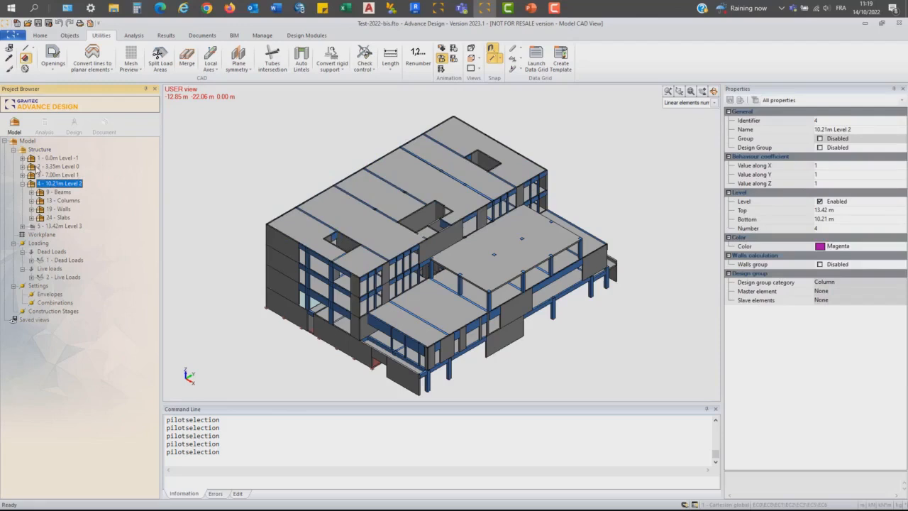
click(52, 226)
key(space)
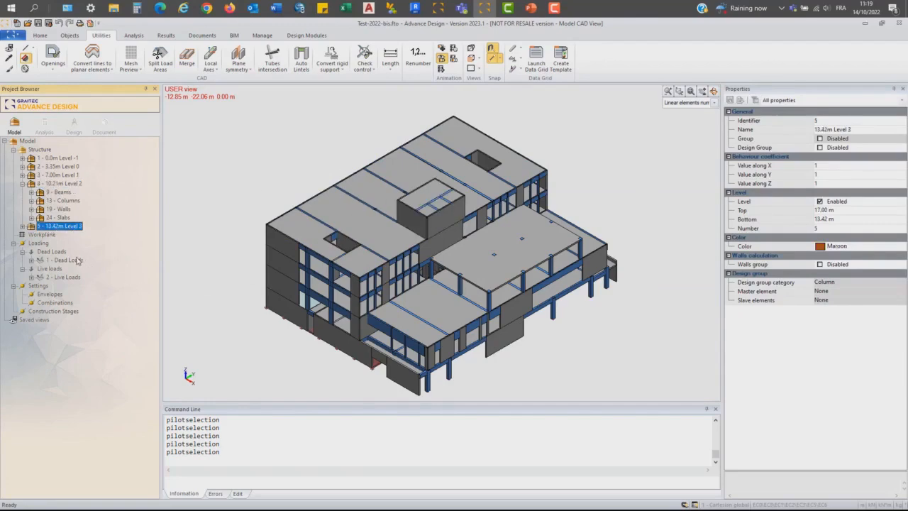
Add a load case named Roof to the Live loads family
click(56, 254)
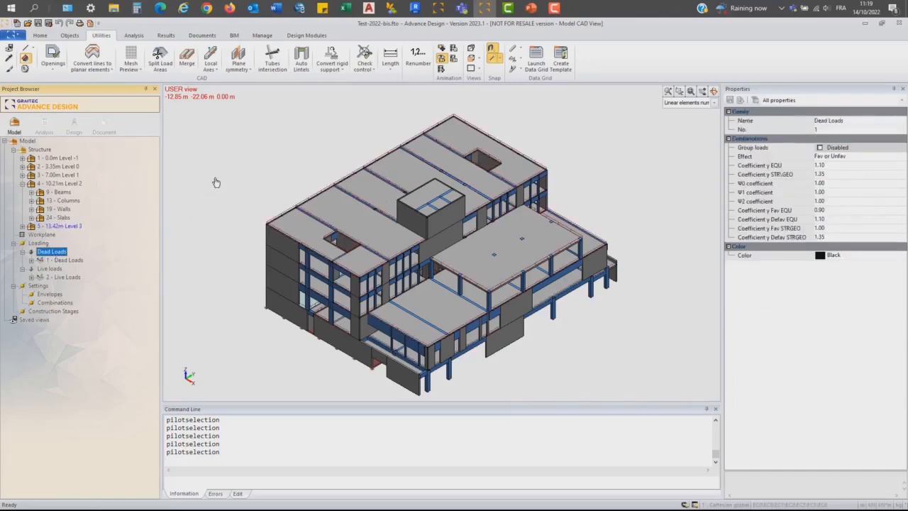
key(Escape)
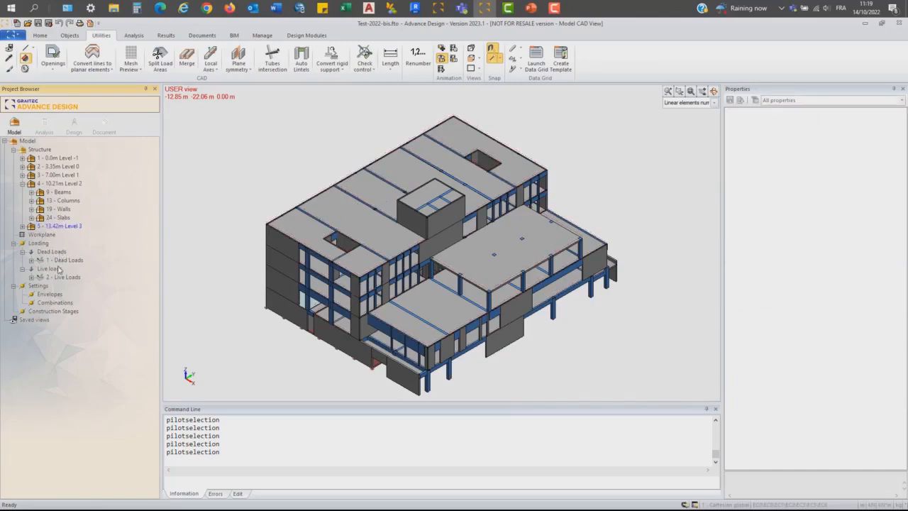
click(60, 269)
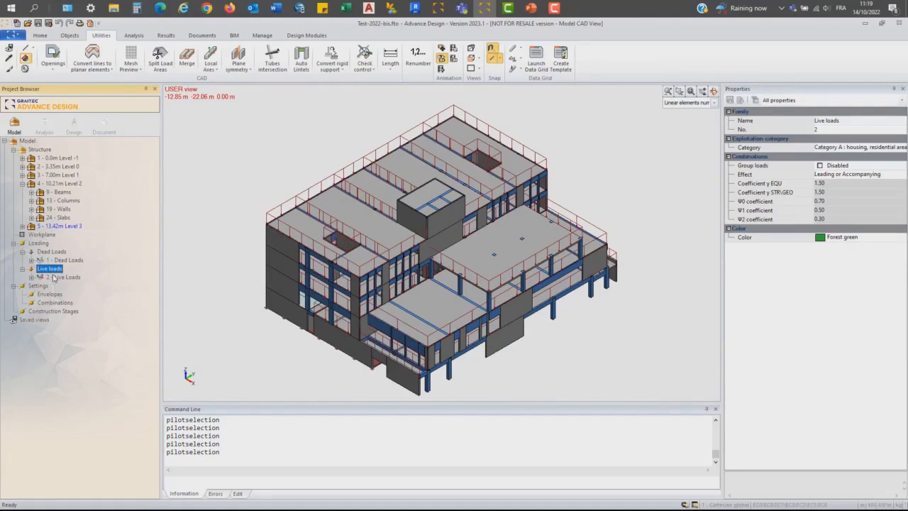
right_click(60, 271)
click(80, 276)
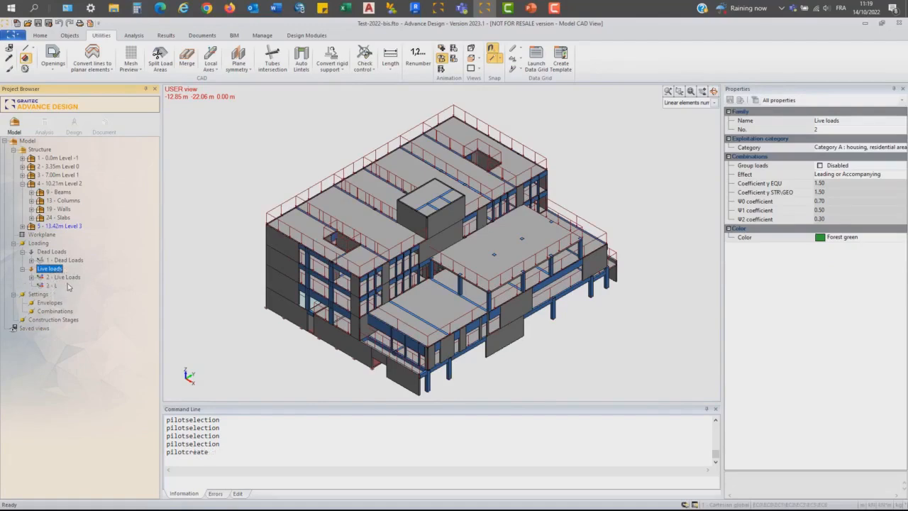
click(54, 286)
text(R)
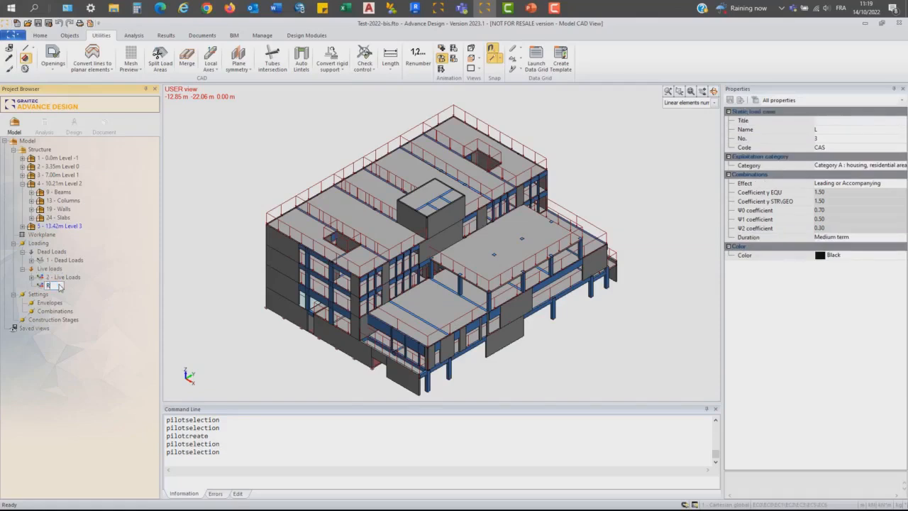
key(Return)
Apply a planar load with FZ of -5 kN to the small raised roof slab in load case 3
click(423, 198)
right_click(427, 201)
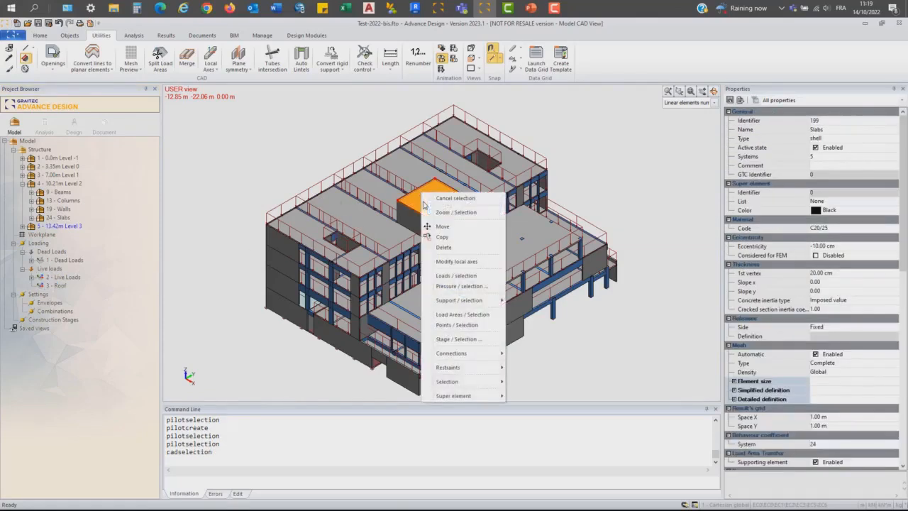
click(482, 276)
click(476, 277)
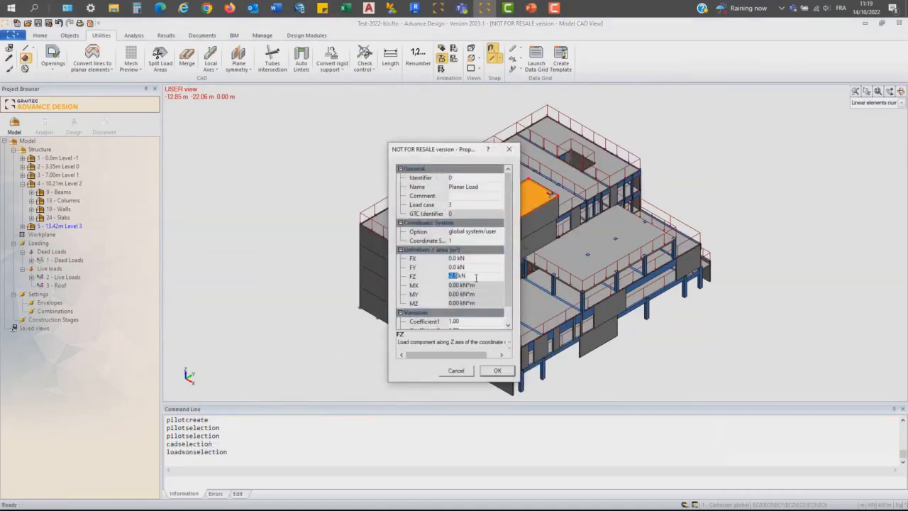
text(-5)
key(Return)
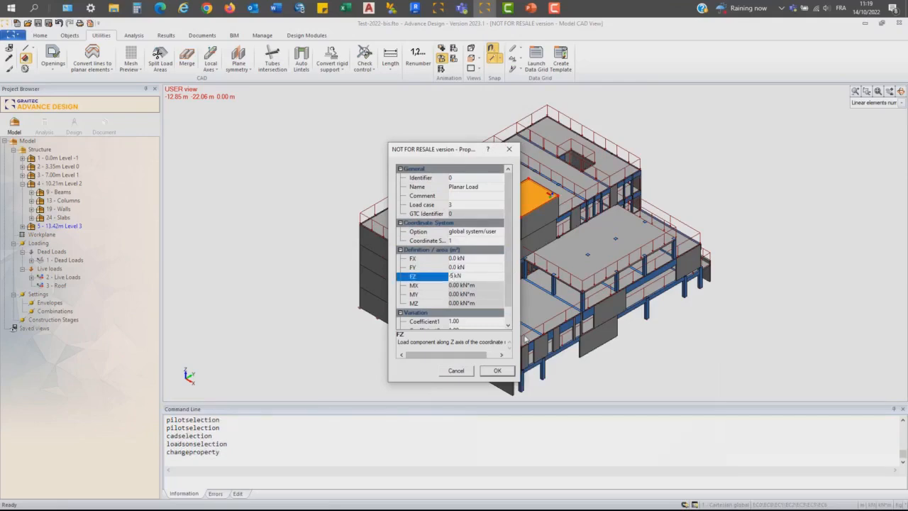
click(503, 374)
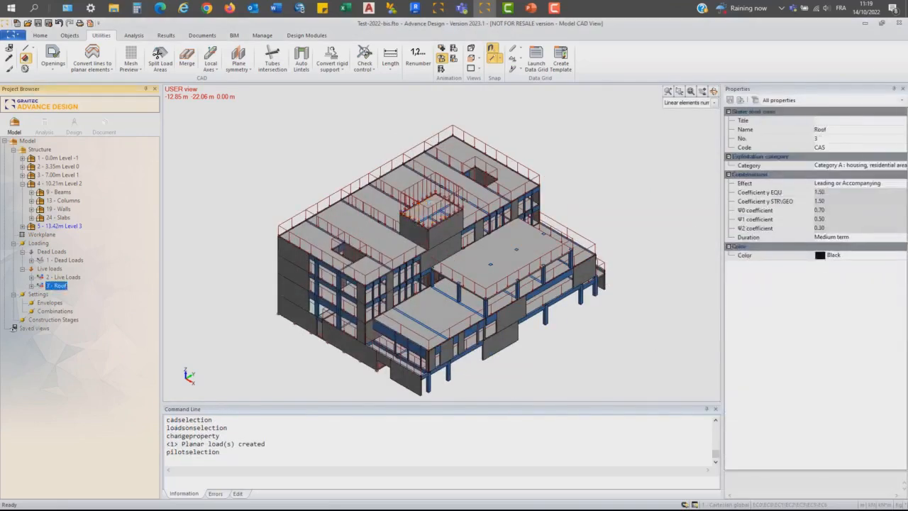
Set the Roof load case's exploitation category to Category H: roofs
click(882, 169)
click(901, 167)
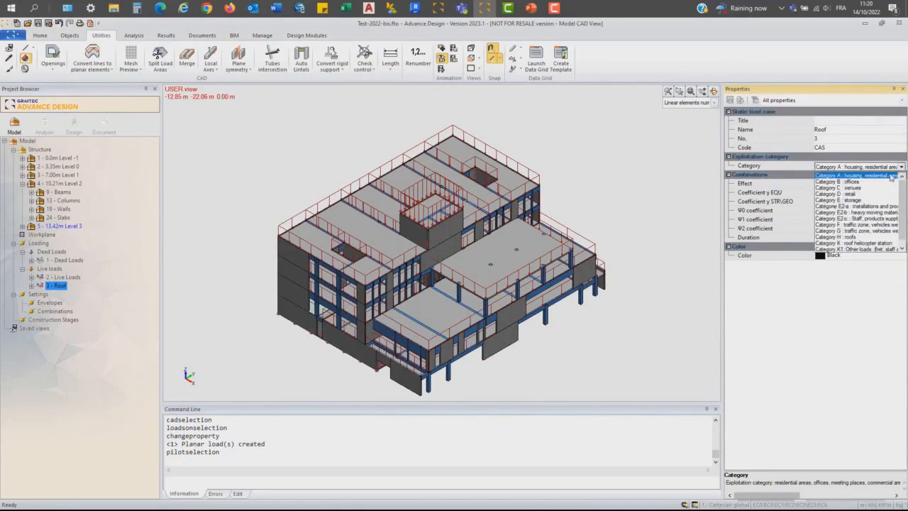
click(847, 237)
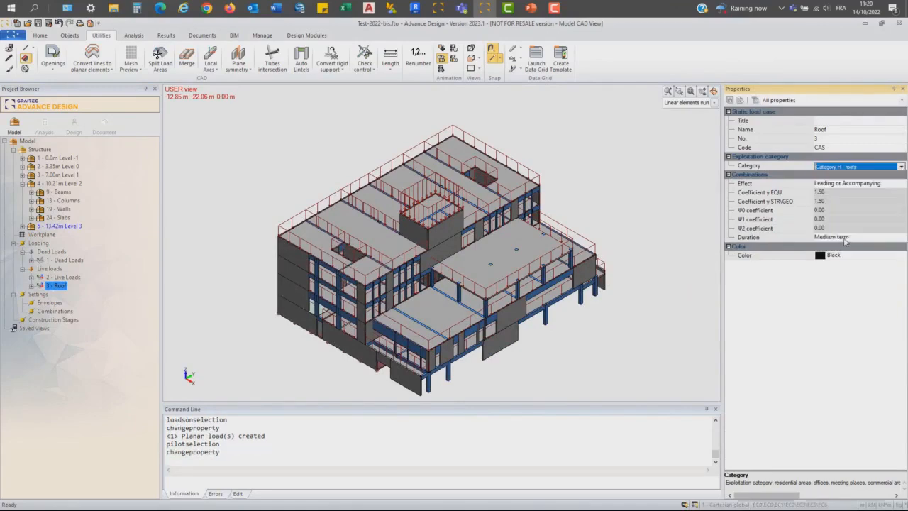
Create an Earthquake EN 1998-1 NF load case family and delete its vertical EZ case
click(48, 269)
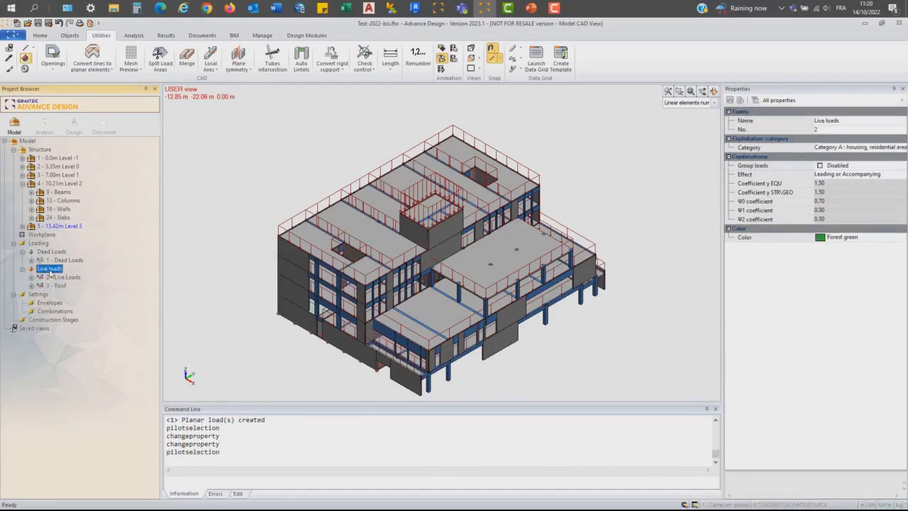
click(38, 243)
right_click(45, 244)
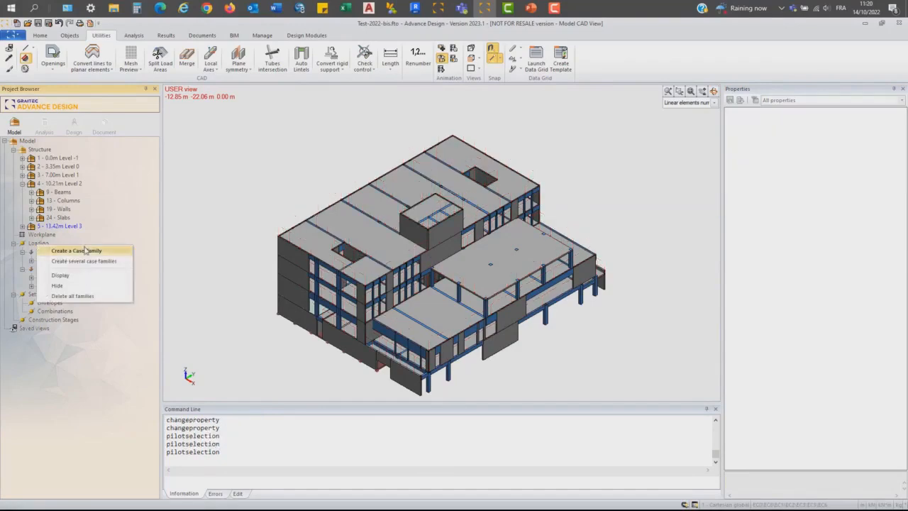
click(84, 249)
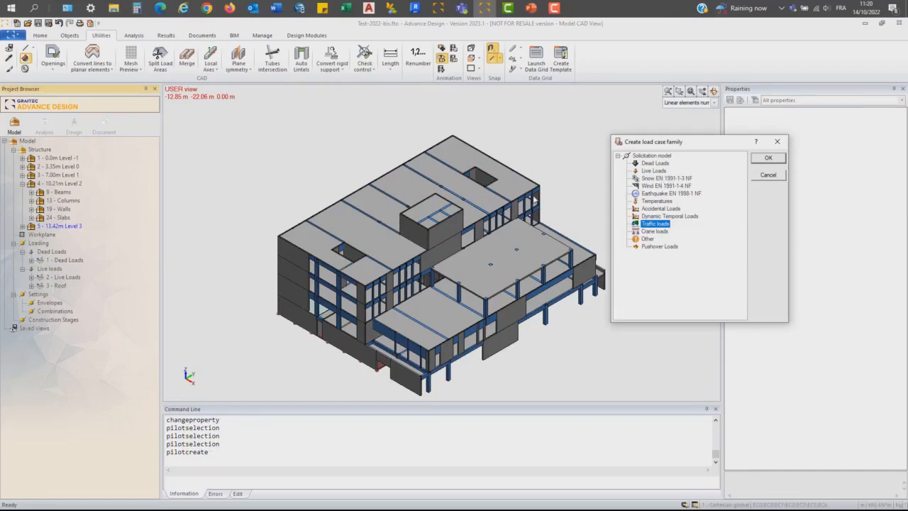
click(681, 186)
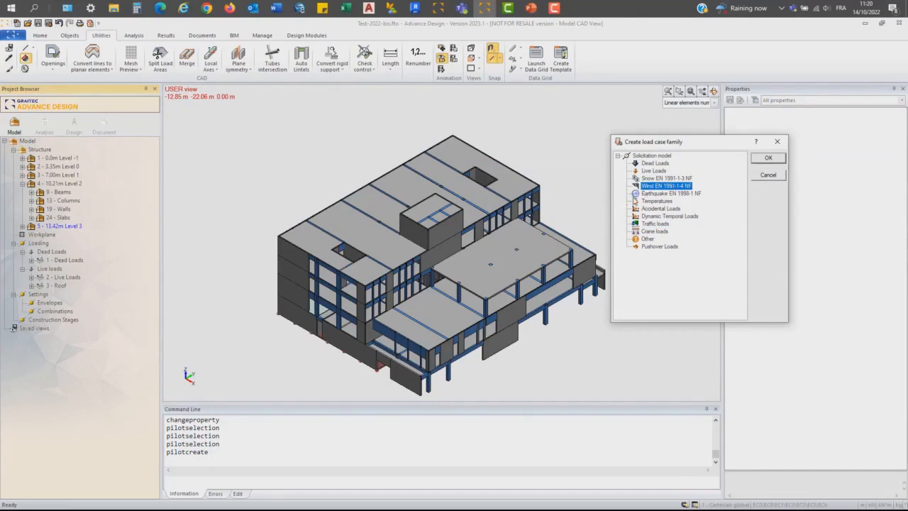
double_click(666, 193)
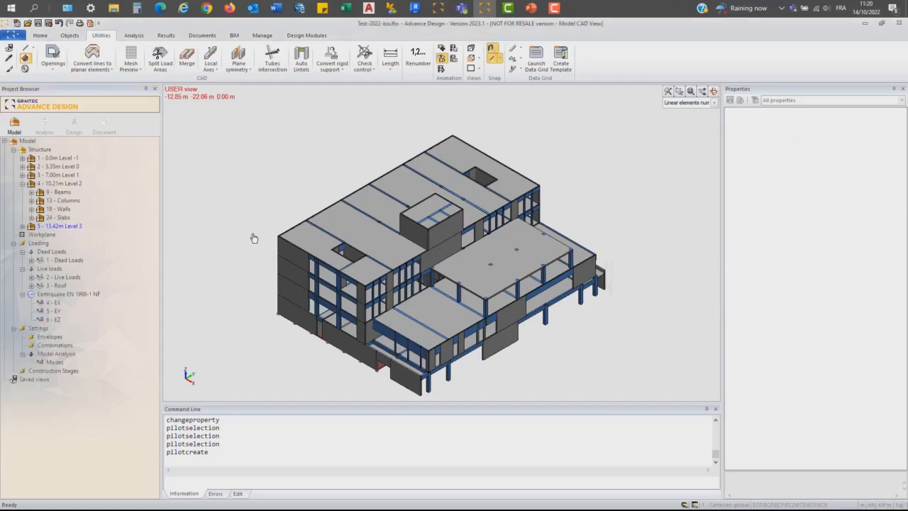
click(53, 320)
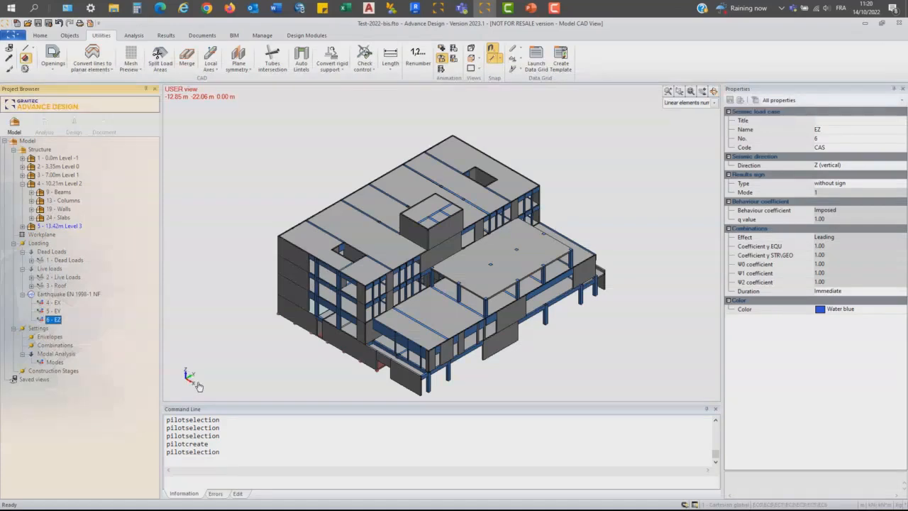
key(Delete)
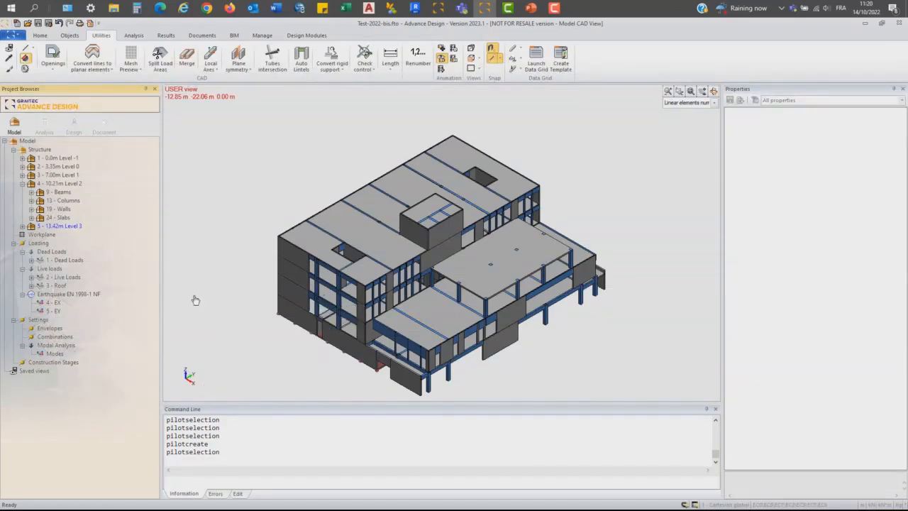
Set the earthquake family's importance coefficient to Category II (Gamma = 1)
click(97, 296)
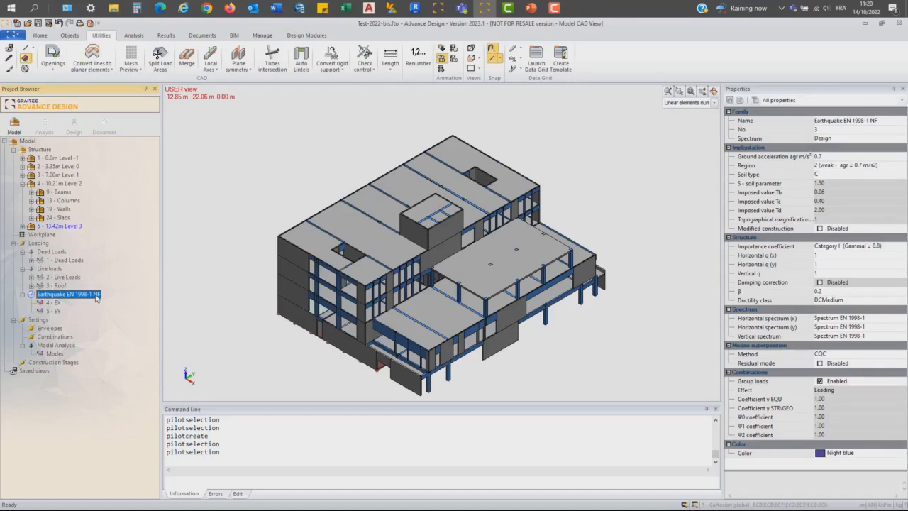
click(841, 166)
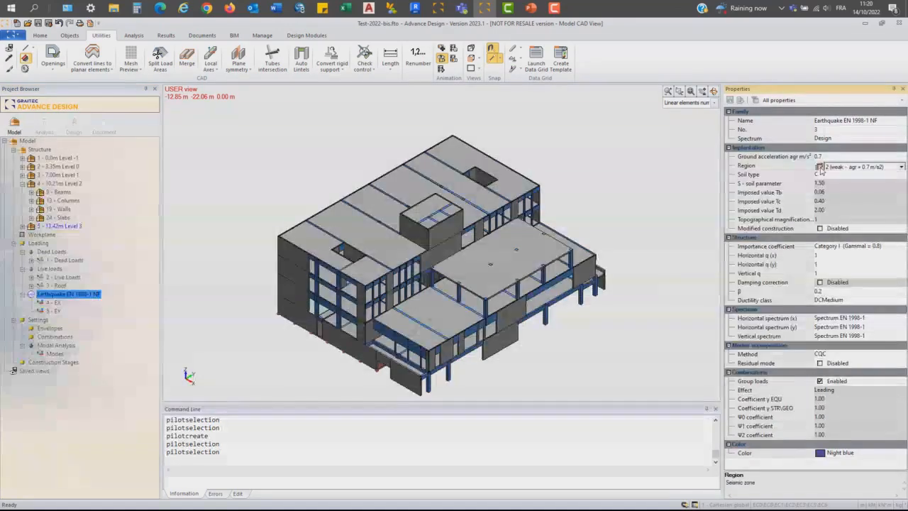
click(819, 166)
click(389, 213)
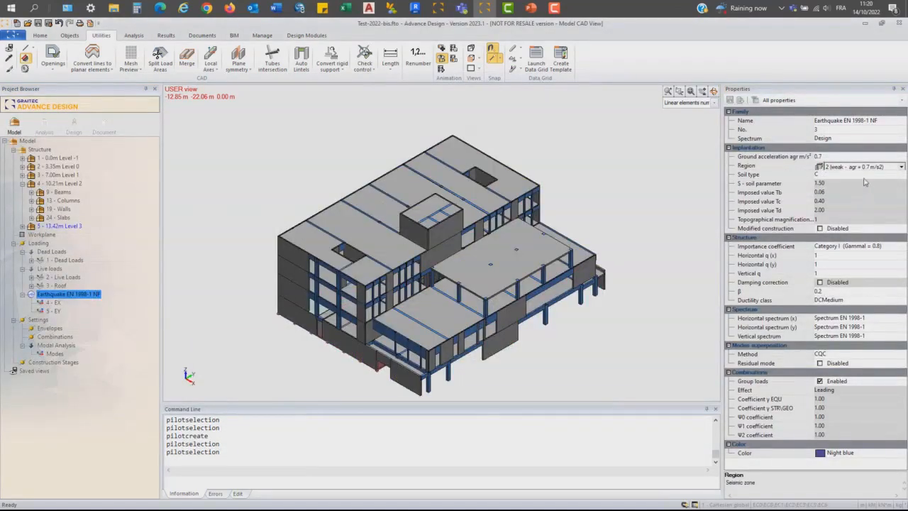
click(872, 248)
click(902, 246)
click(852, 261)
Set the earthquake family's horizontal q (x) and horizontal q (y) to 1.5
click(834, 256)
text(1.5)
click(829, 265)
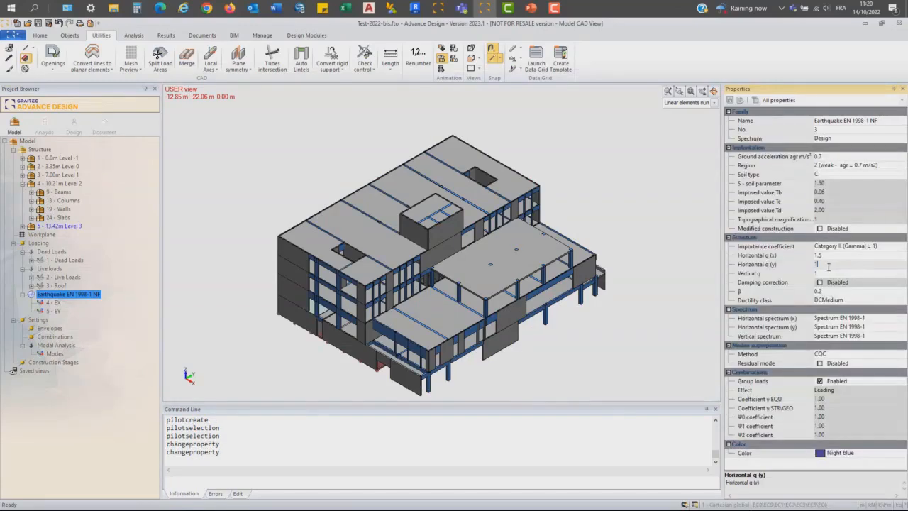
text(.5)
key(Return)
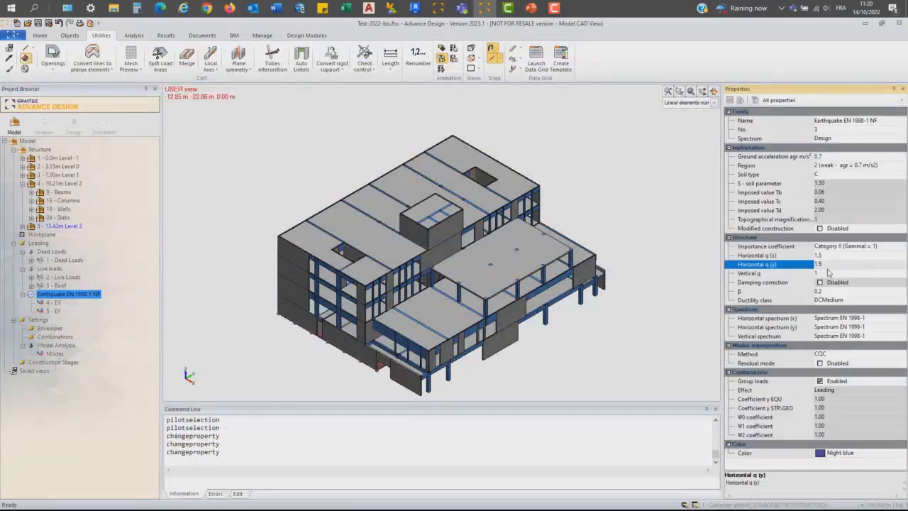
click(821, 319)
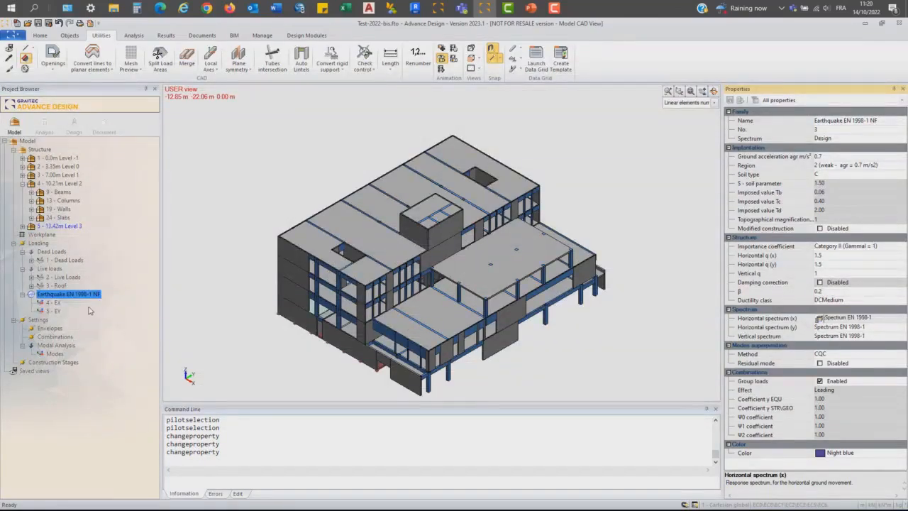
Set the results sign type of the EX and EY seismic cases to sign of predominant mode
click(52, 302)
shift+click(53, 311)
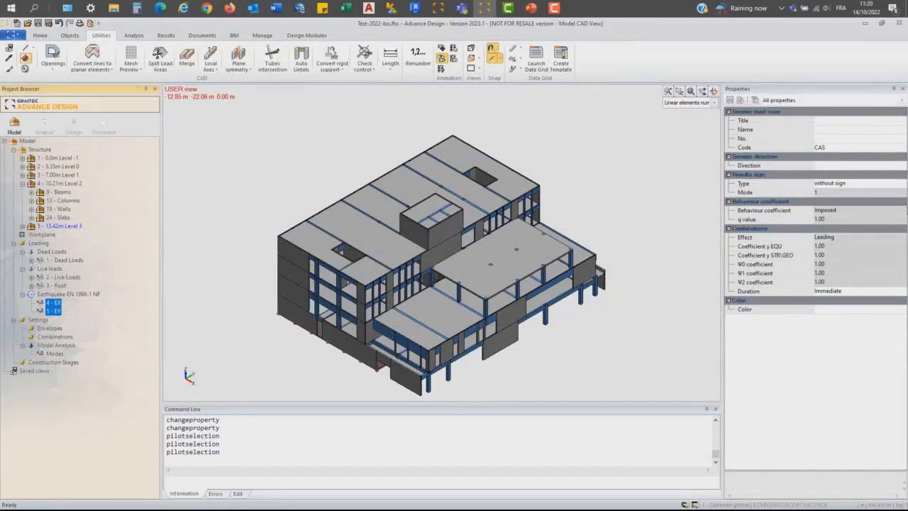
click(904, 185)
click(845, 198)
mouse_move(575, 128)
mouse_down()
mouse_move(458, 163)
mouse_move(334, 136)
mouse_up()
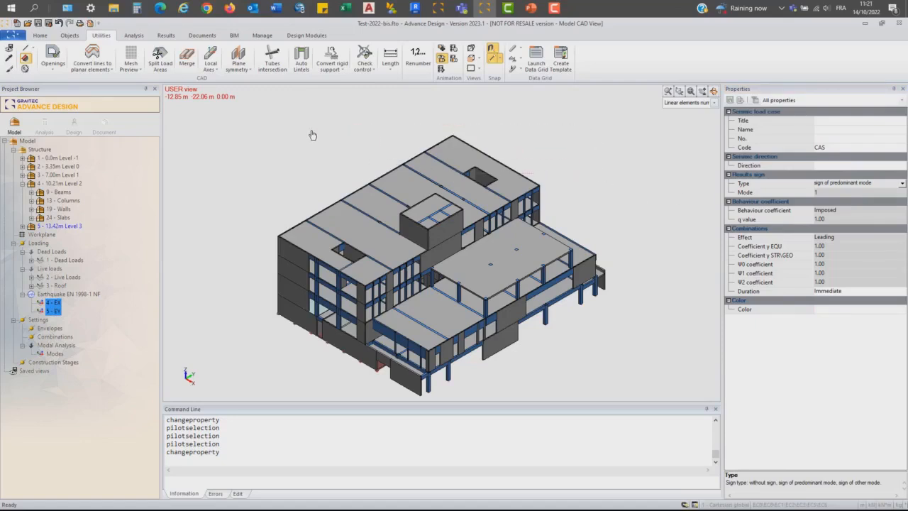
Set the mass definition of the Modes case under Modal Analysis to masses obtained by combining static loads
click(83, 294)
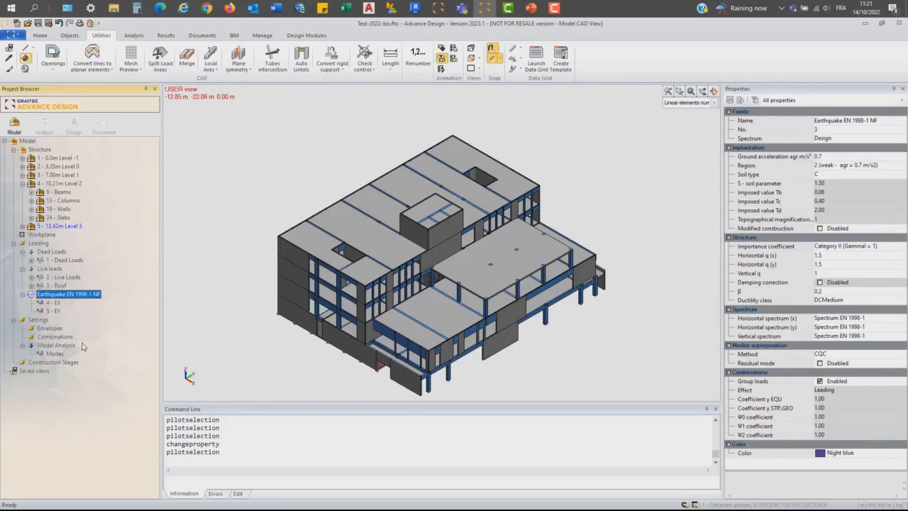
click(54, 354)
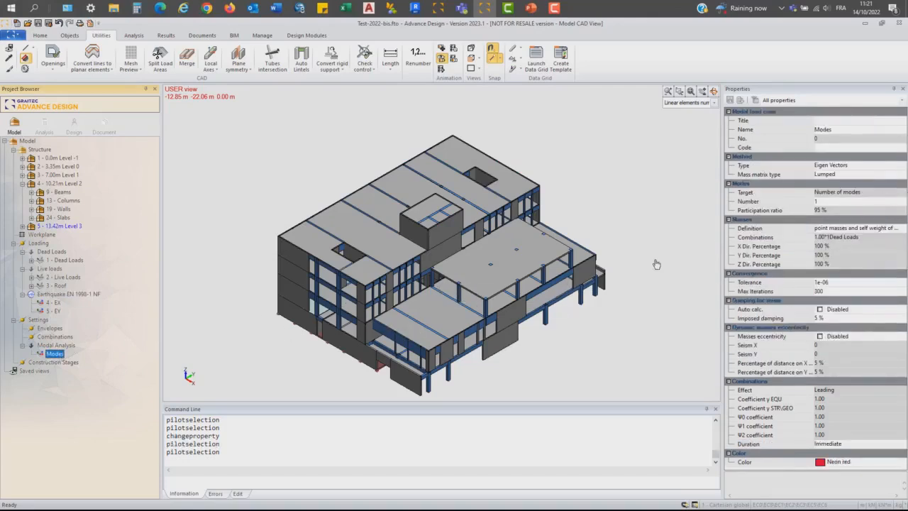
click(881, 229)
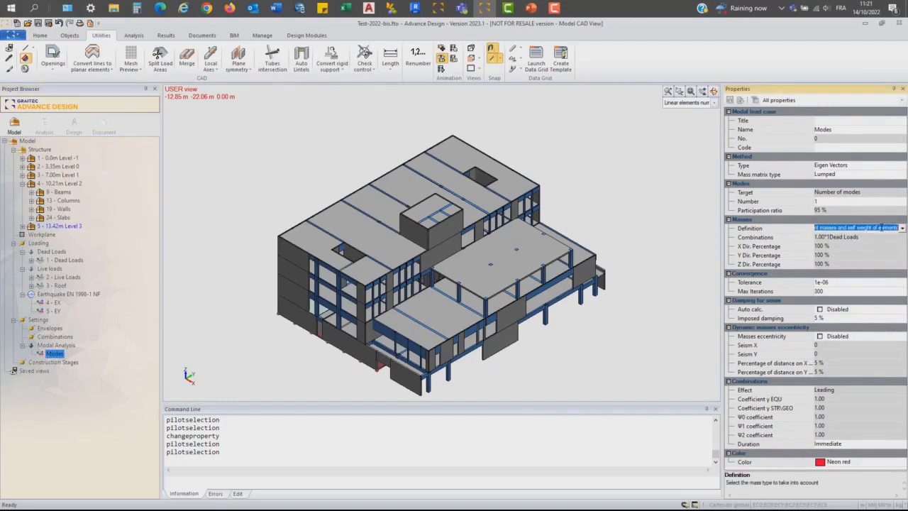
click(902, 228)
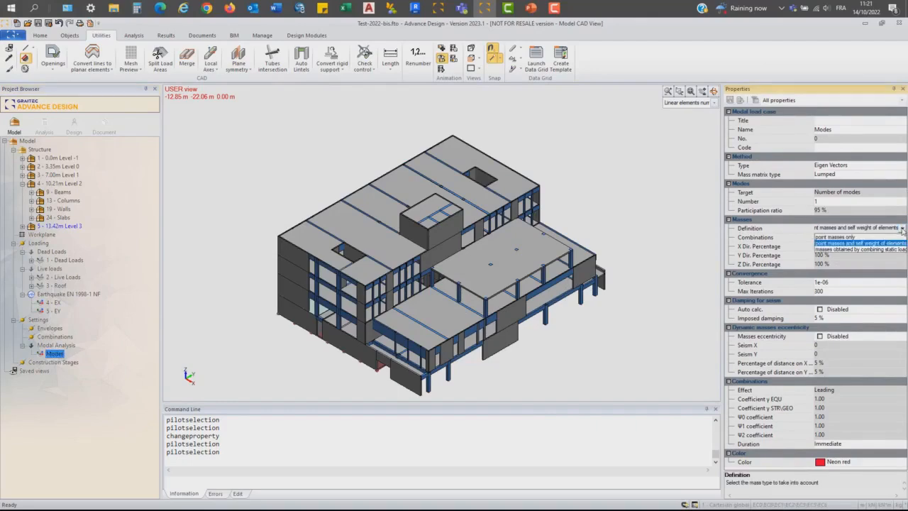
click(823, 249)
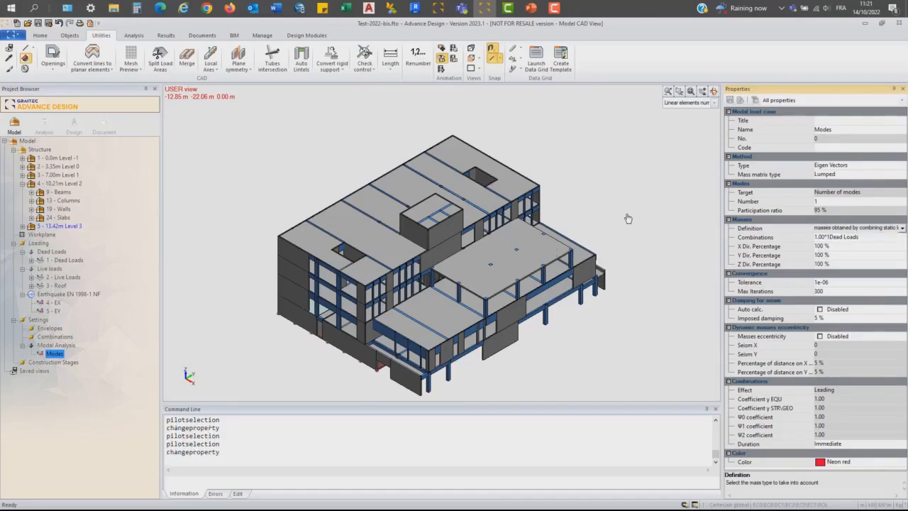
Add Live Loads with coefficient 0.15 to the Modes case's mass combination, and check the Roof load case's Ψ2 coefficient
click(820, 238)
click(820, 238)
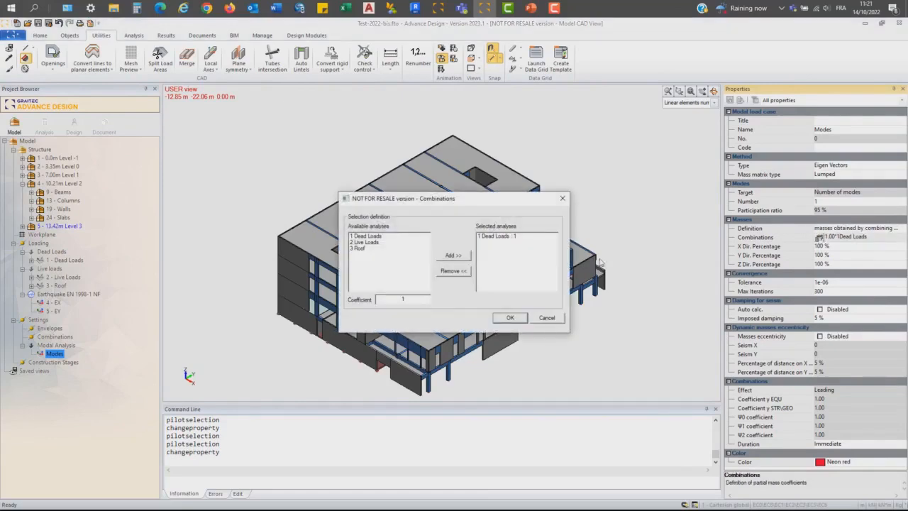
click(499, 237)
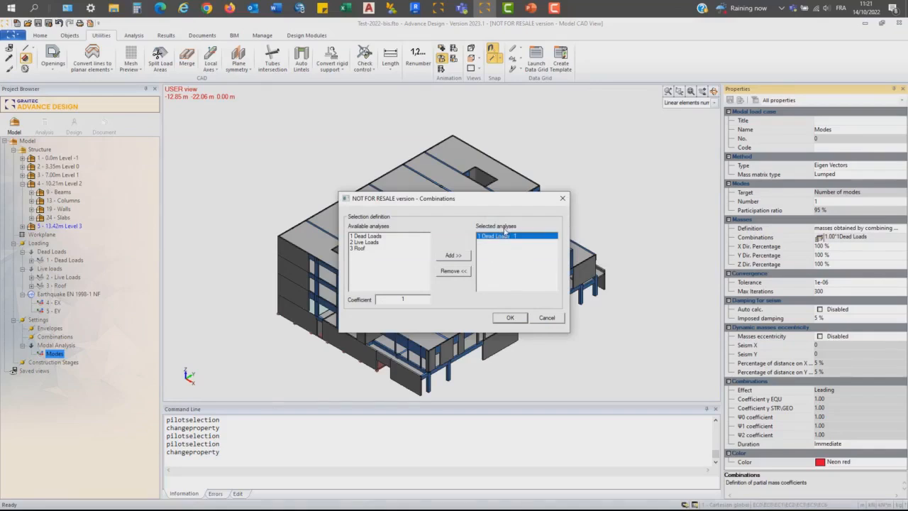
click(376, 243)
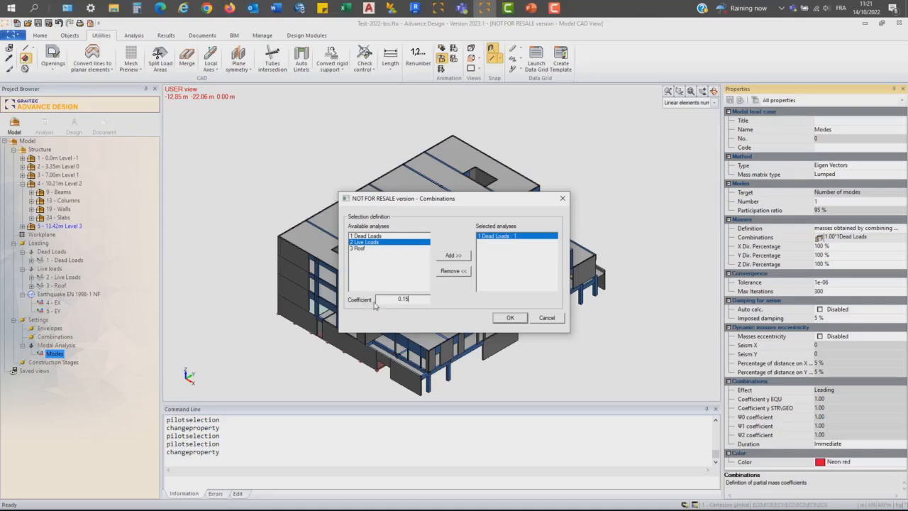
click(454, 255)
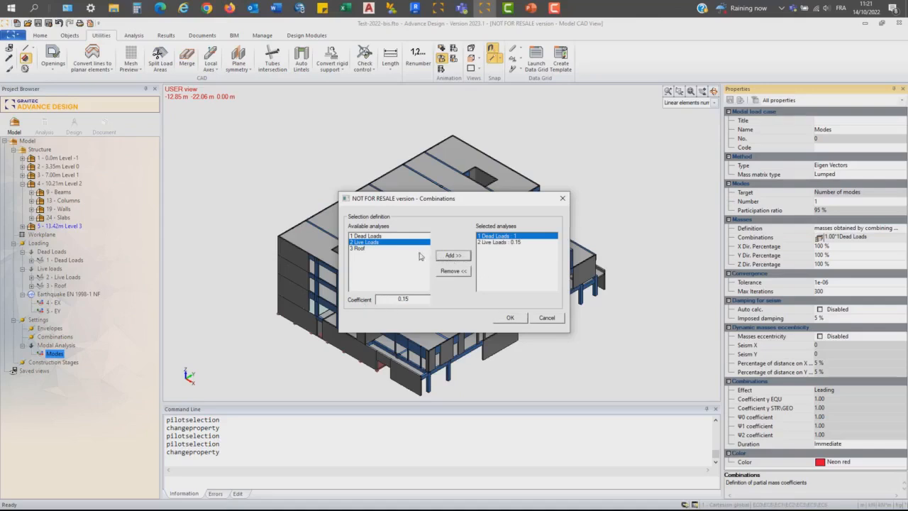
click(368, 249)
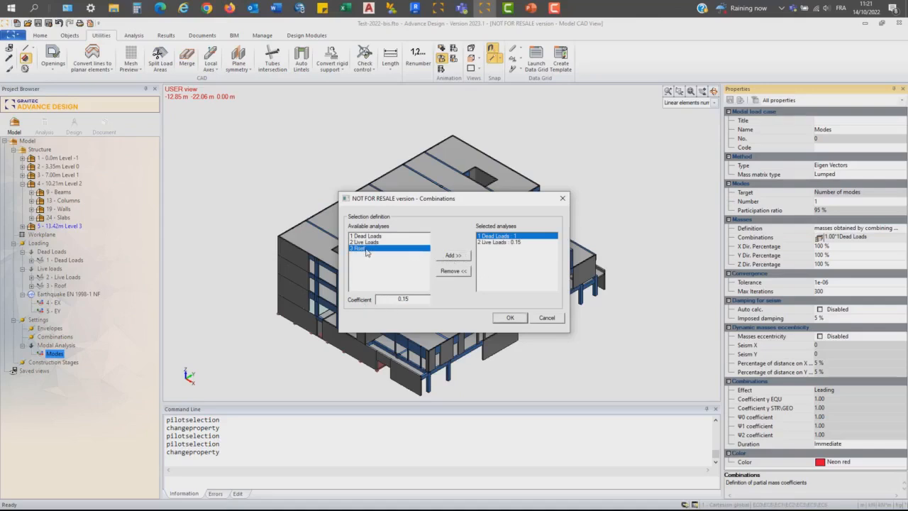
click(510, 318)
click(51, 286)
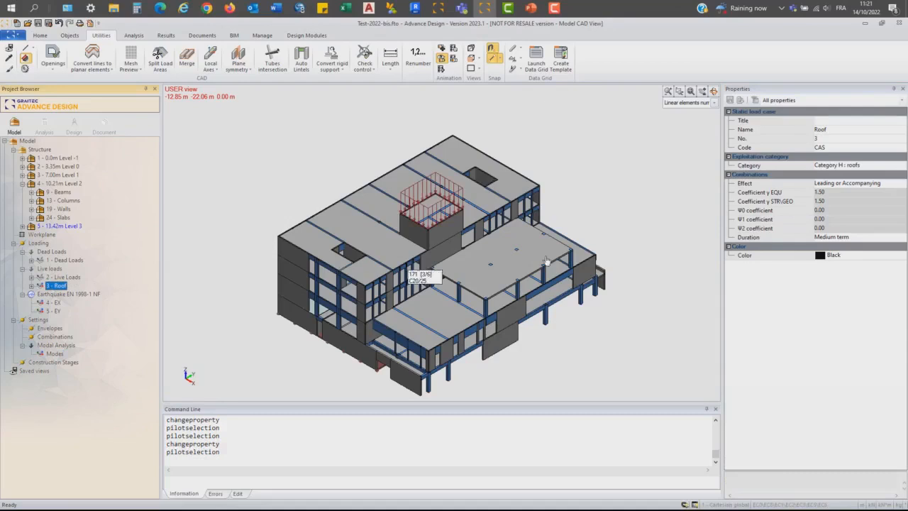
click(846, 229)
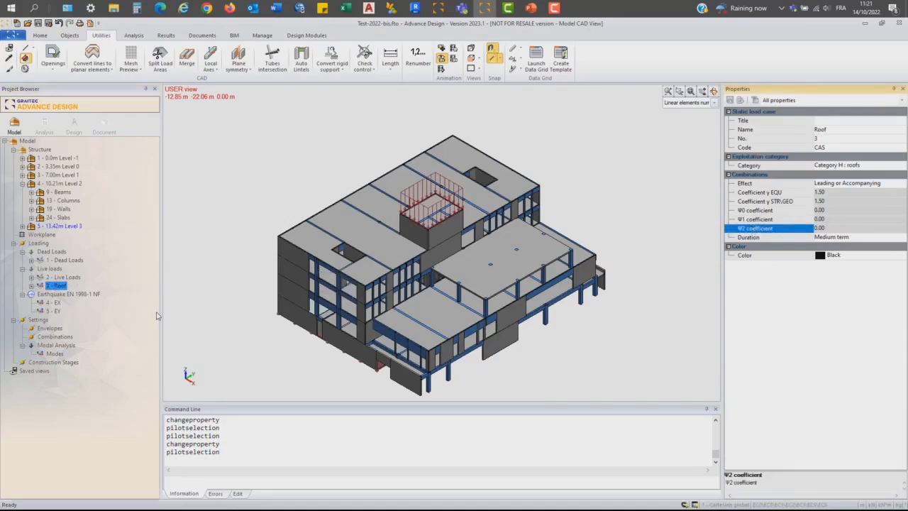
Set the Modes case's method type to Load Dependent Ritz Vectors and its target to Participation ratio
click(56, 354)
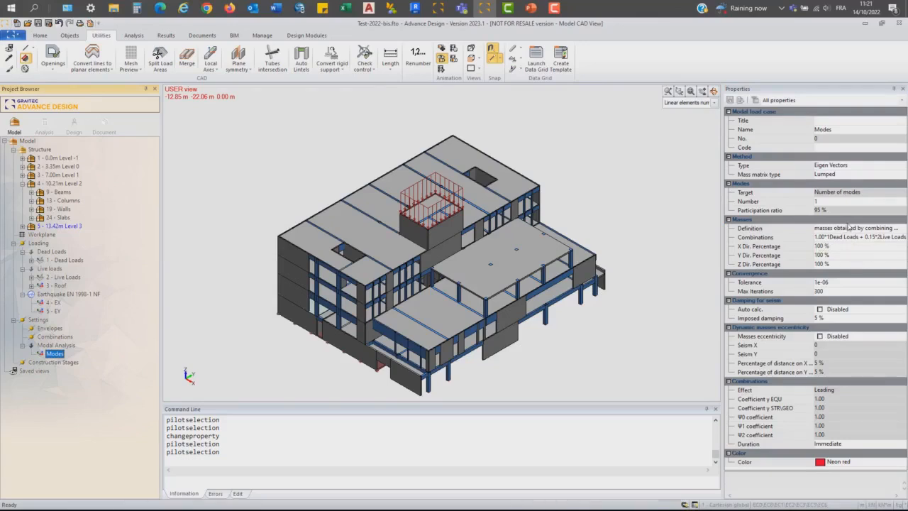
click(876, 166)
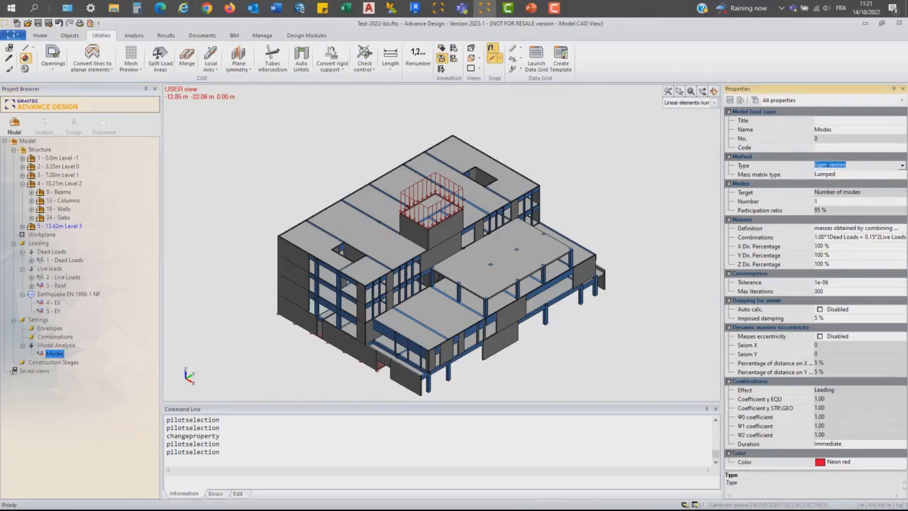
click(903, 166)
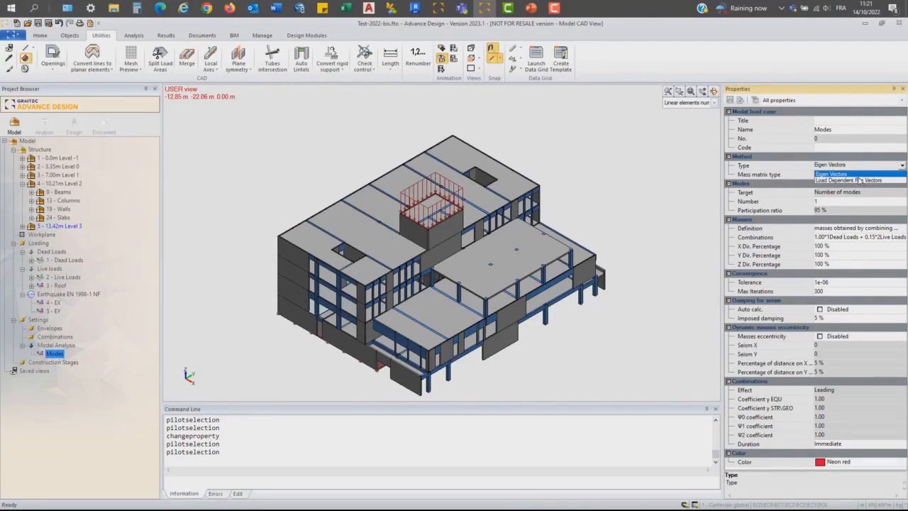
click(859, 180)
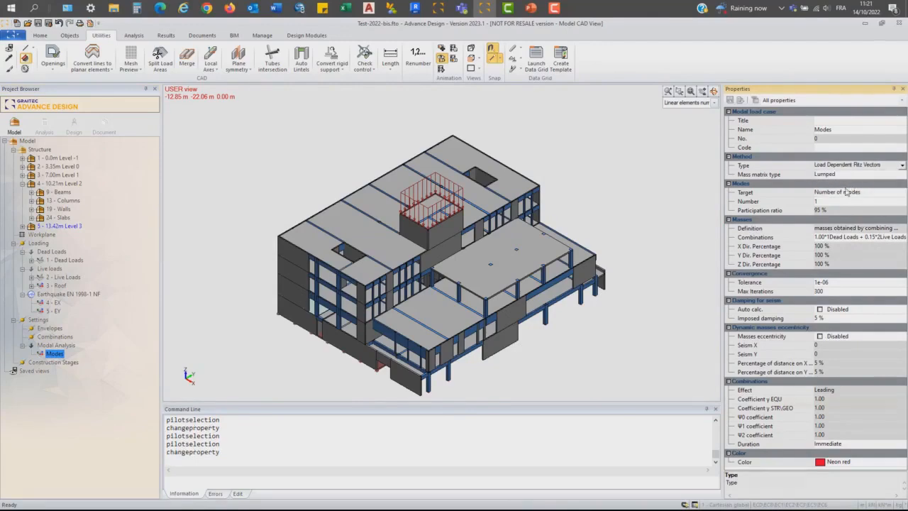
click(887, 193)
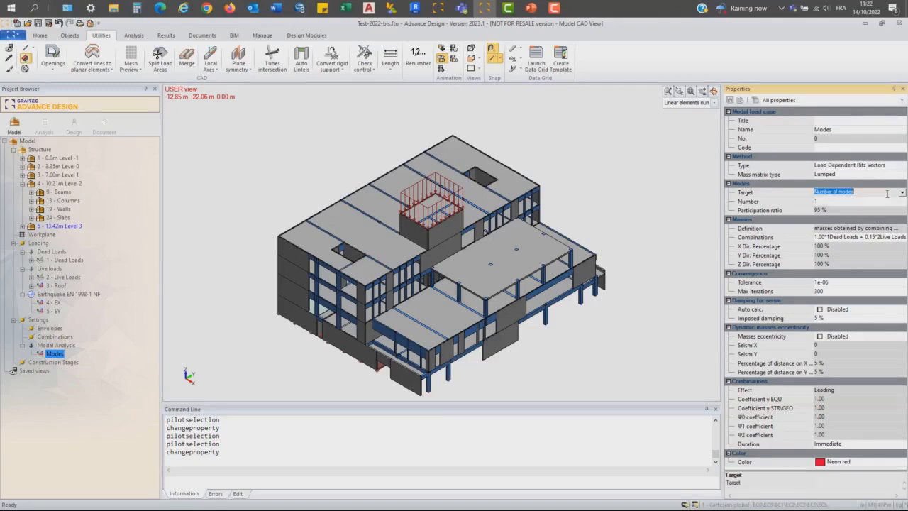
click(902, 193)
click(872, 206)
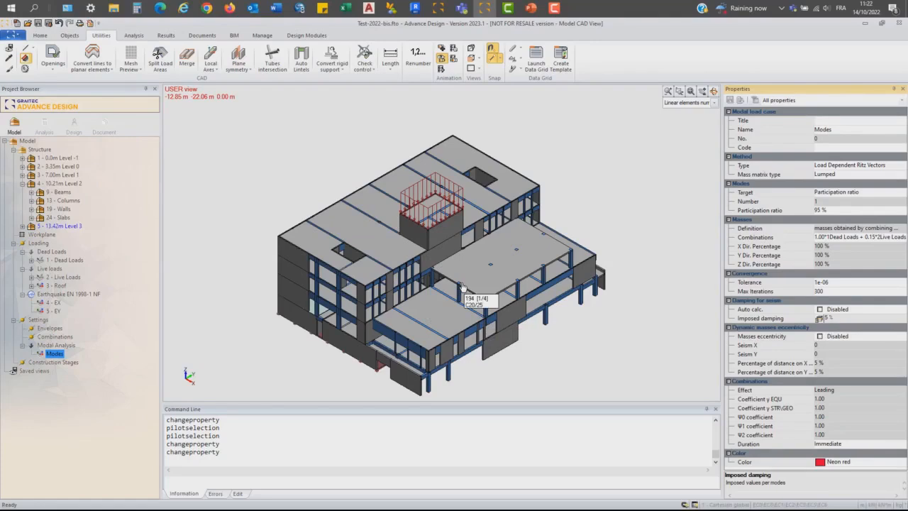
Open the detailed combinations' concomitance table for the model, updating the load case codes
double_click(64, 338)
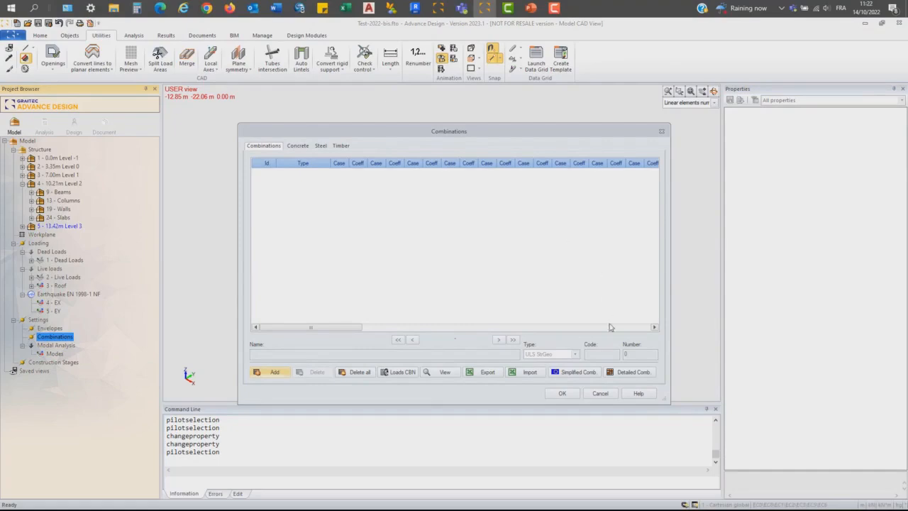
click(628, 373)
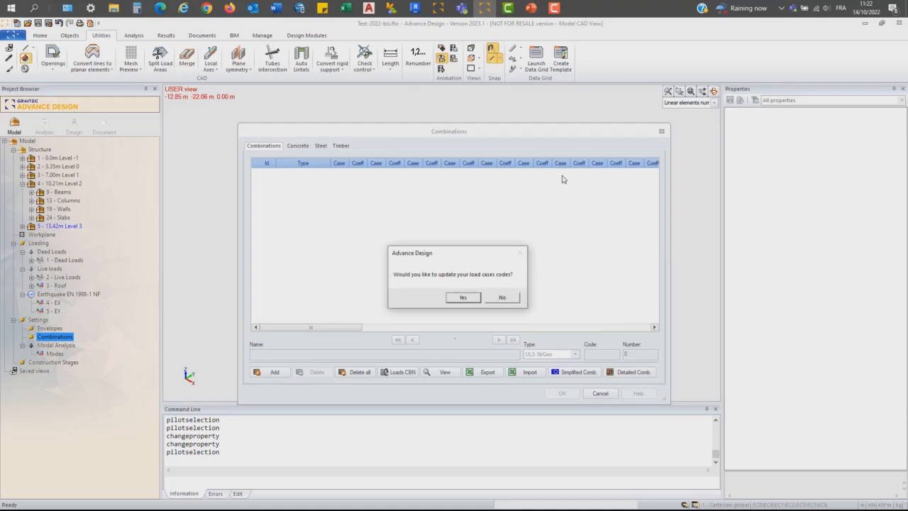
click(463, 302)
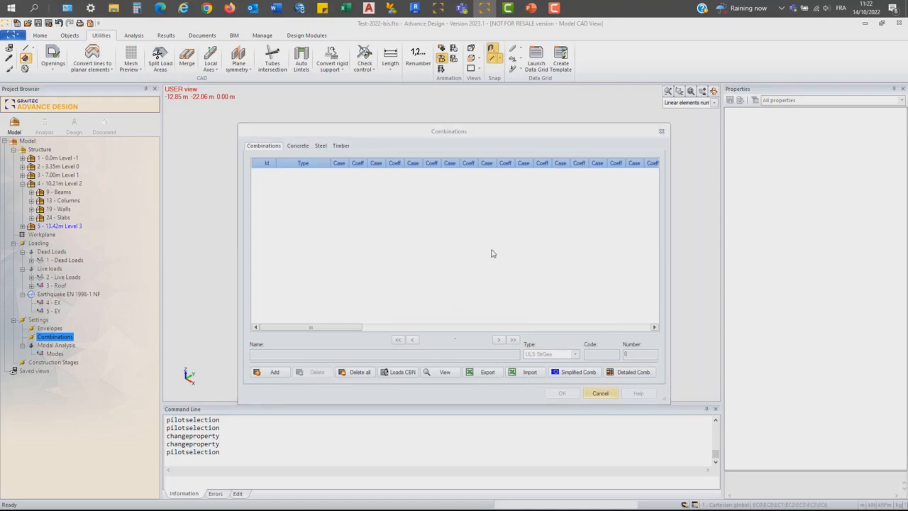
click(483, 301)
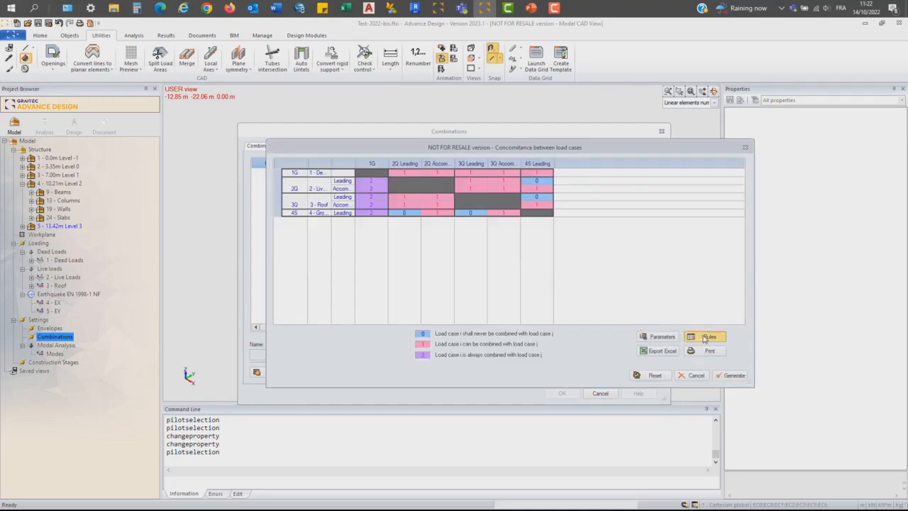
Add an exclusion rule between load cases 2 - Q and 3 - Q and overwrite the existing concomitance table
click(706, 337)
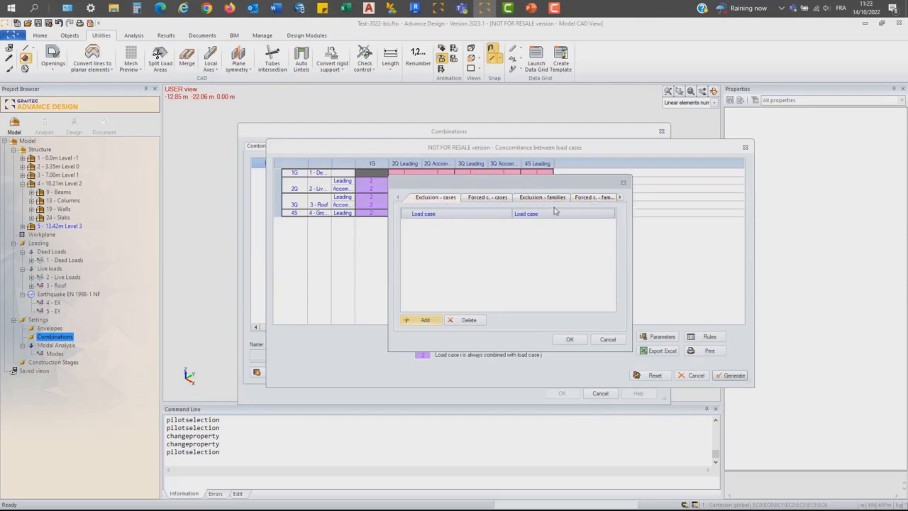
click(425, 321)
click(500, 223)
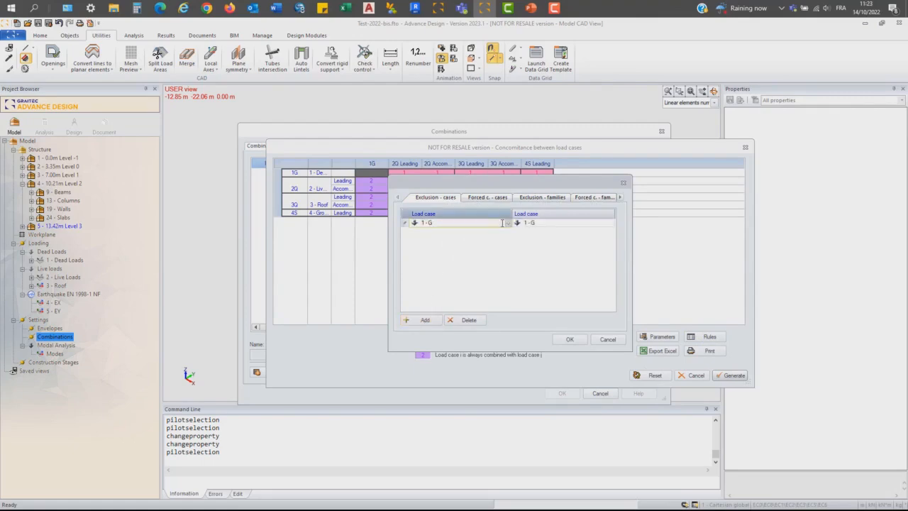
click(503, 225)
click(497, 243)
click(577, 225)
click(613, 225)
click(605, 253)
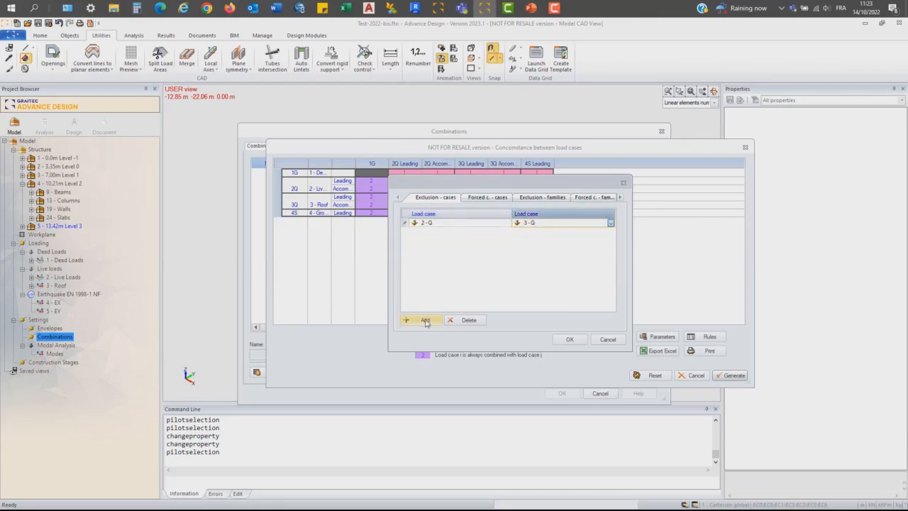
click(570, 340)
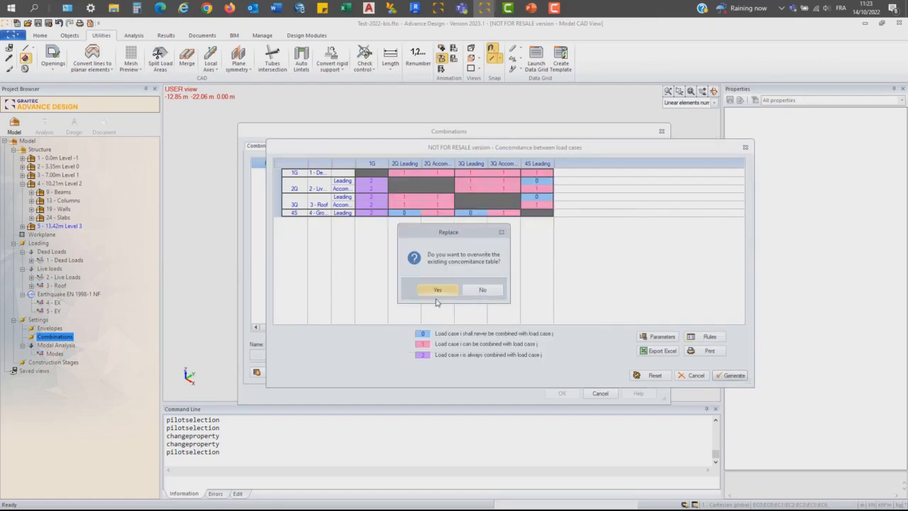
click(438, 290)
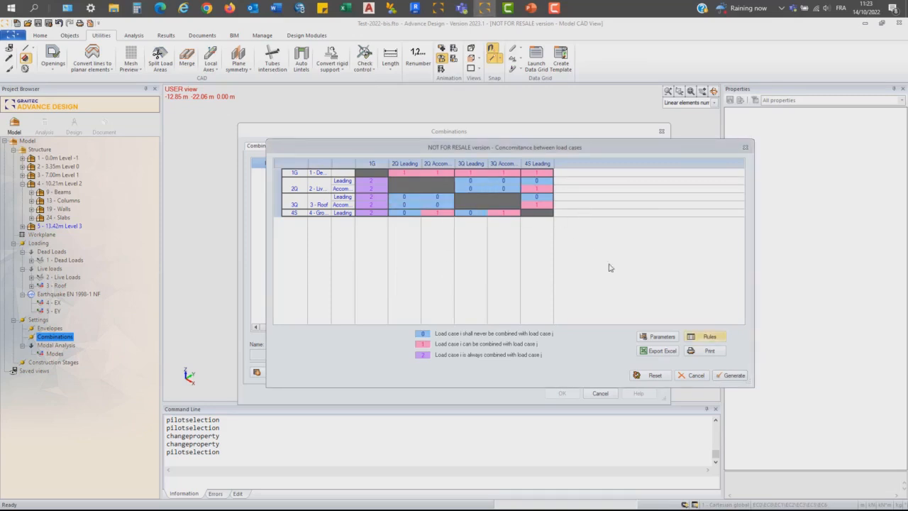
Turn off the SLS Frequent combinations in the general parameters and generate the load combinations
click(660, 337)
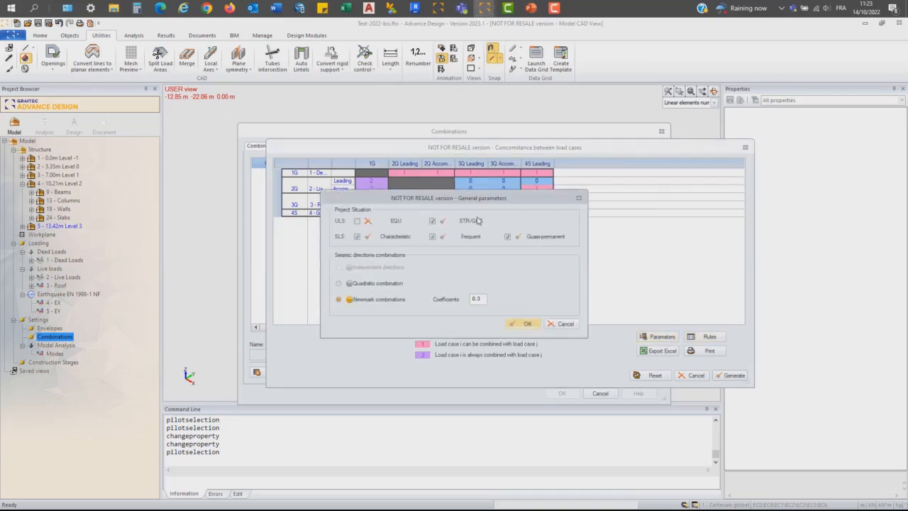
click(433, 239)
click(525, 324)
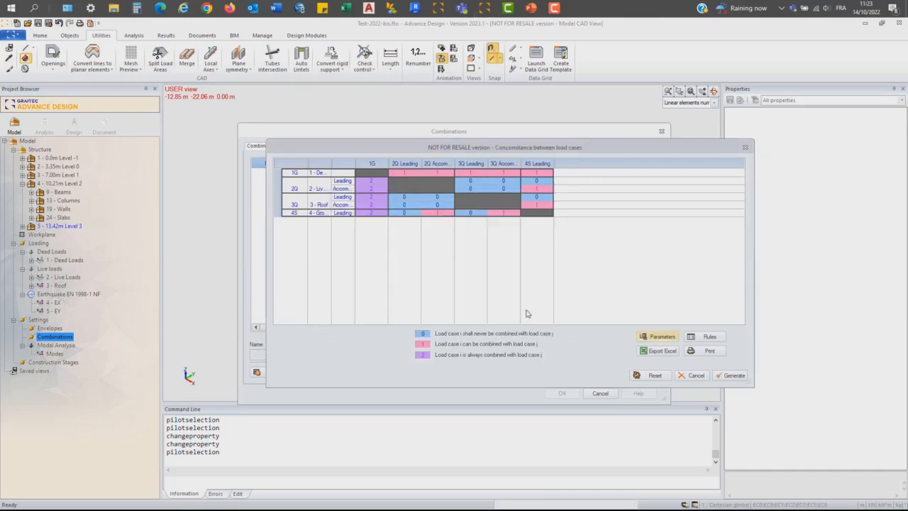
click(734, 375)
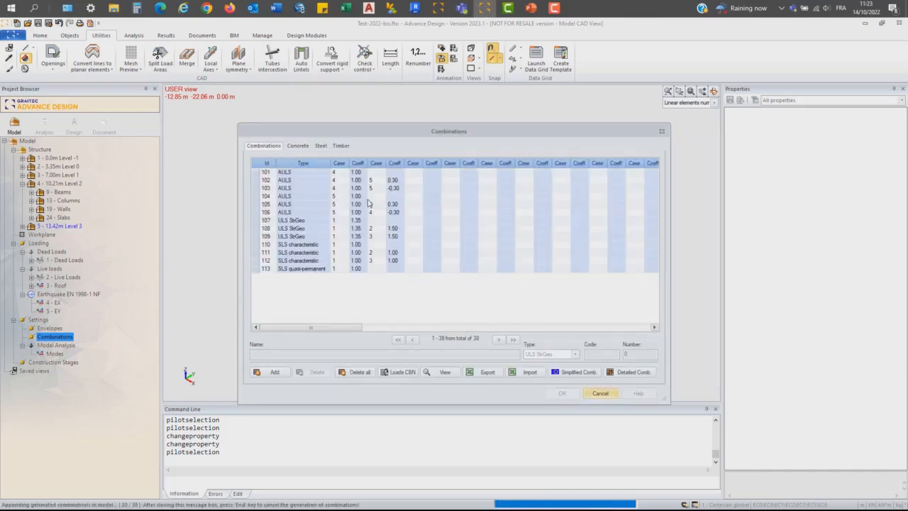
Examine the definitions of the first two AULS combinations and of ULS StrGeo combinations 108 and 109
click(256, 175)
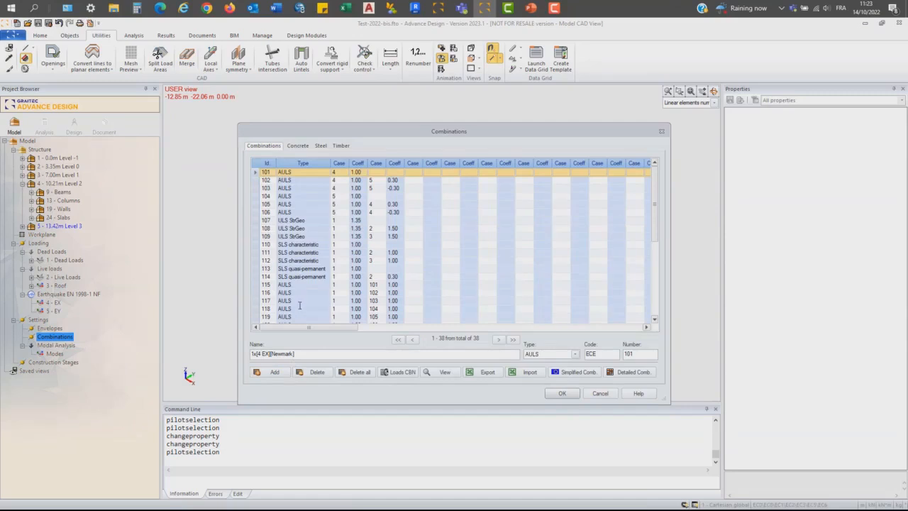
key(Down)
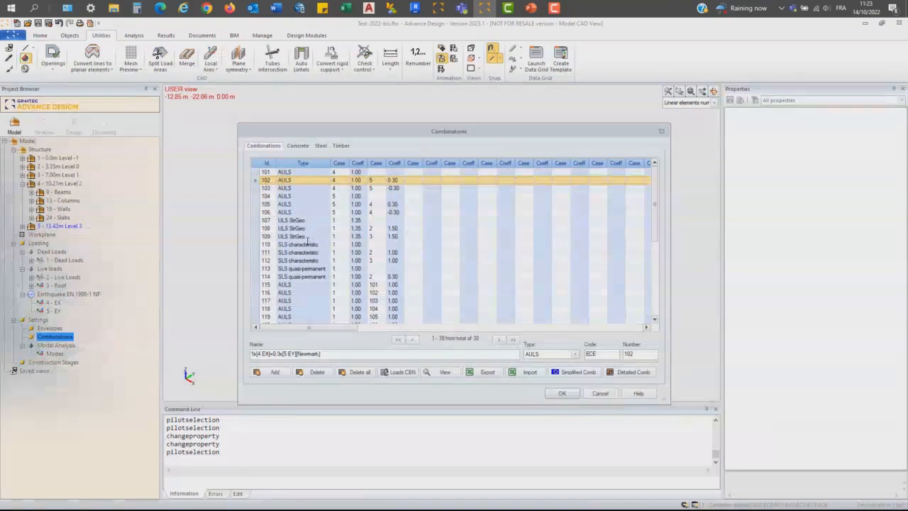
scroll(311, 242, down, 2)
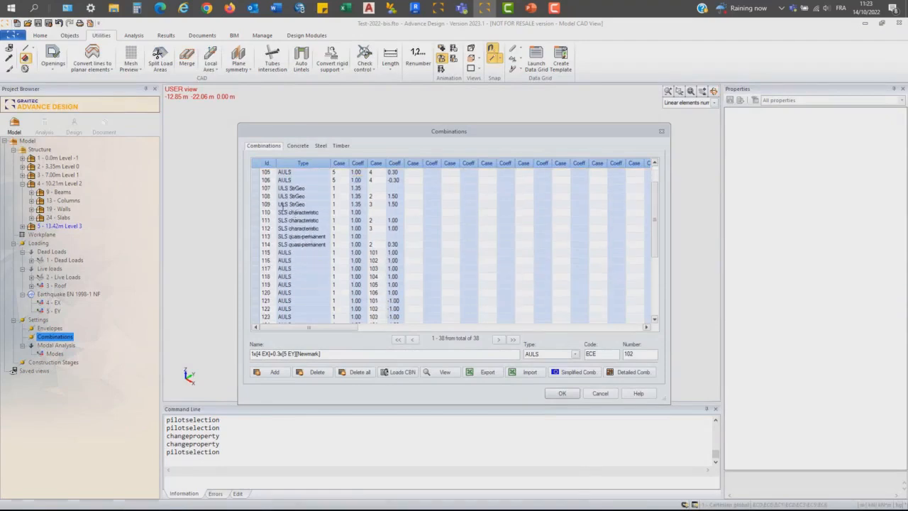
click(261, 197)
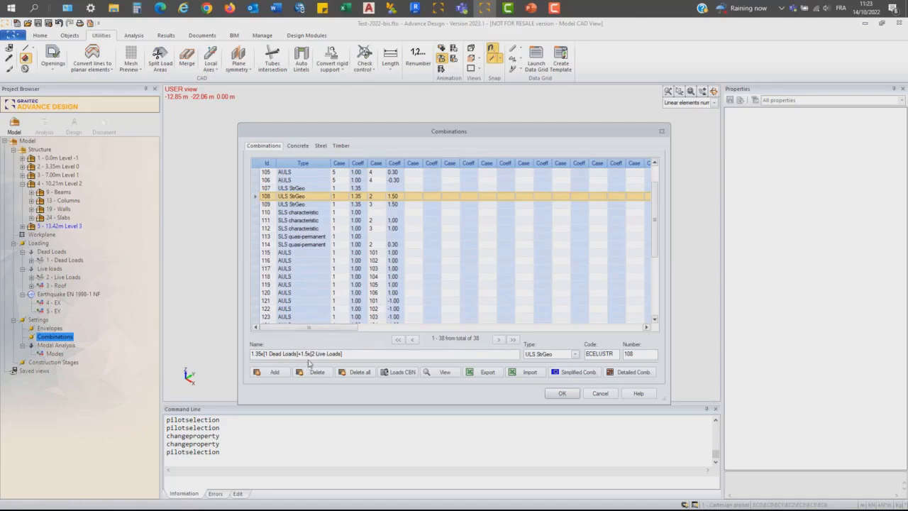
key(Down)
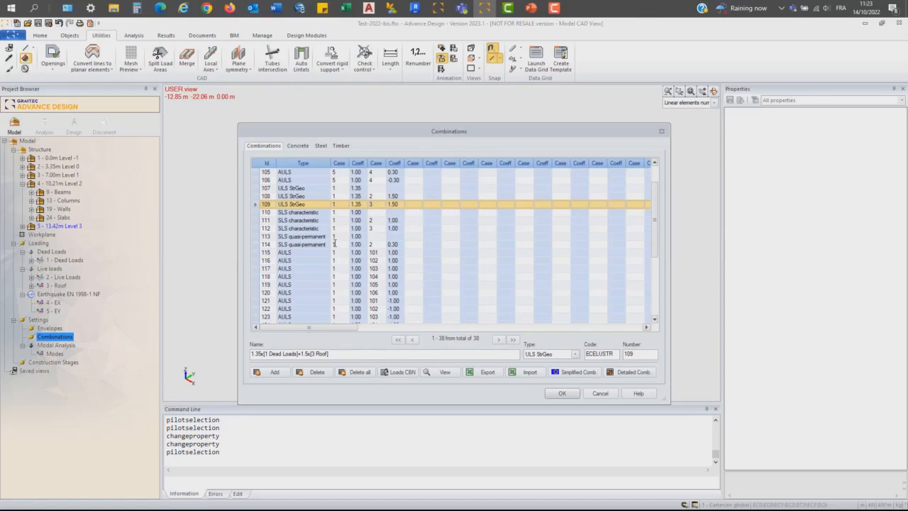
Review the generated combinations from SLS characteristic 110 to AULS 119 and accept the combination list
key(Down)
key(Down)
key(Down)
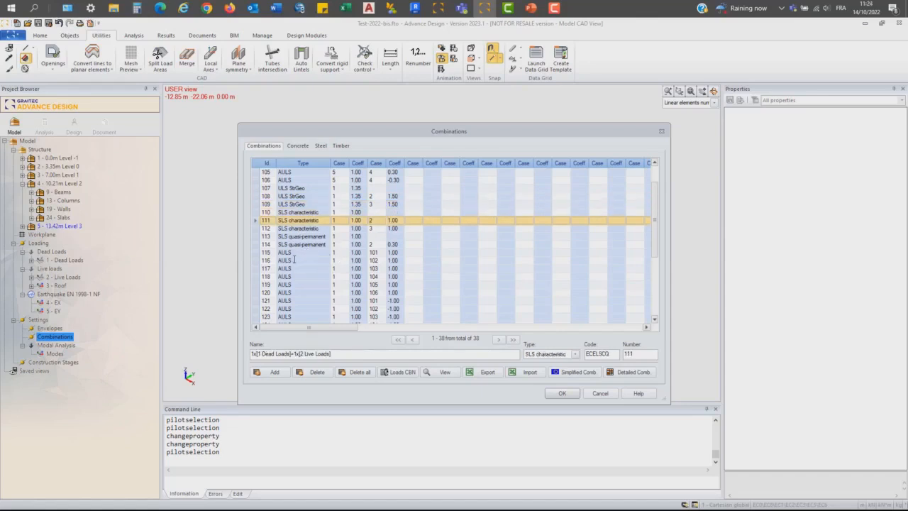
key(Down)
key(Down)
key(Down)
key(Down)
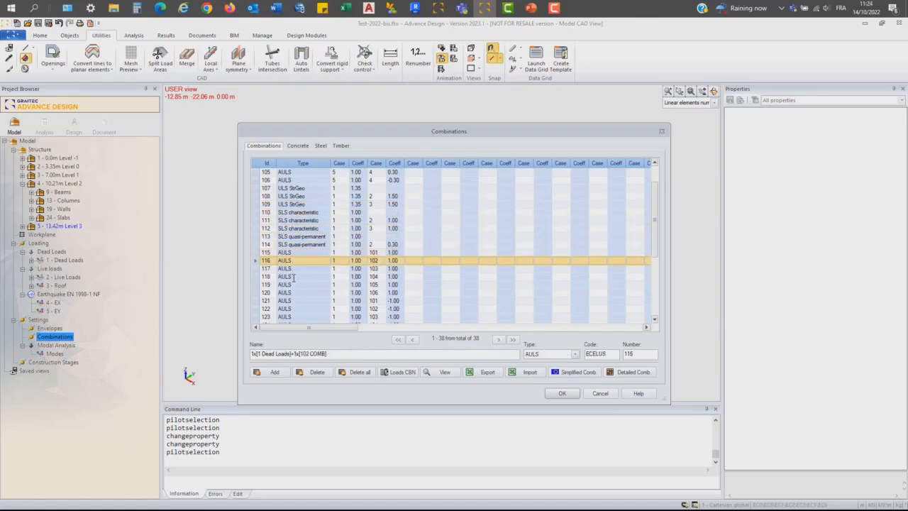
key(Down)
key(Down)
key(Down)
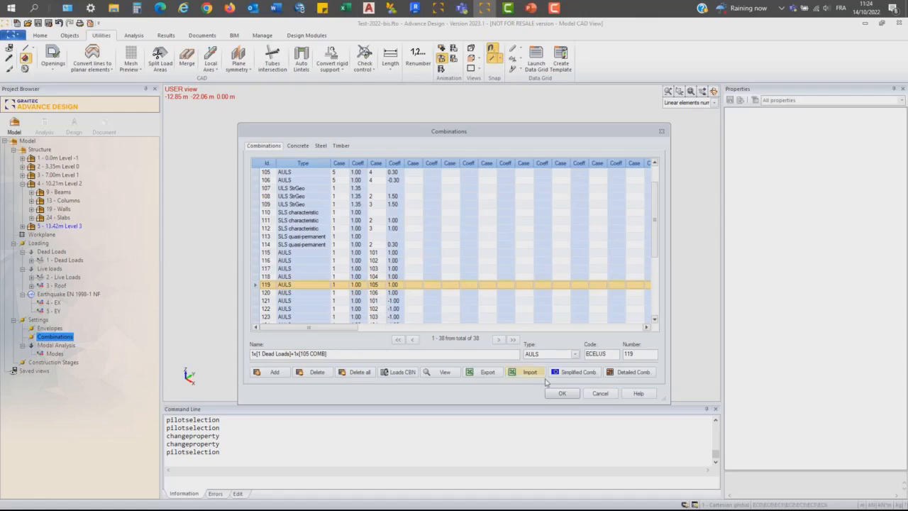
click(571, 395)
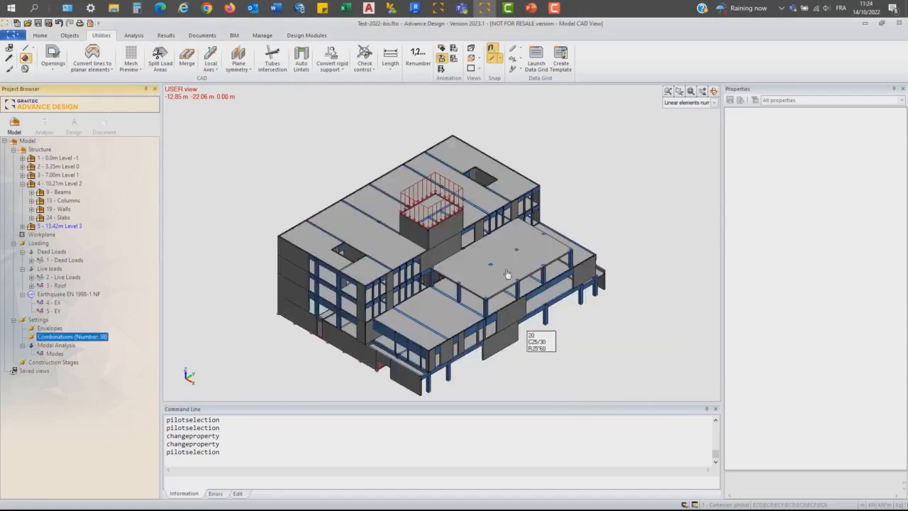
Enable smoothing of extreme values for point supports and linear elements (columns) in the application's results options
click(40, 35)
click(25, 48)
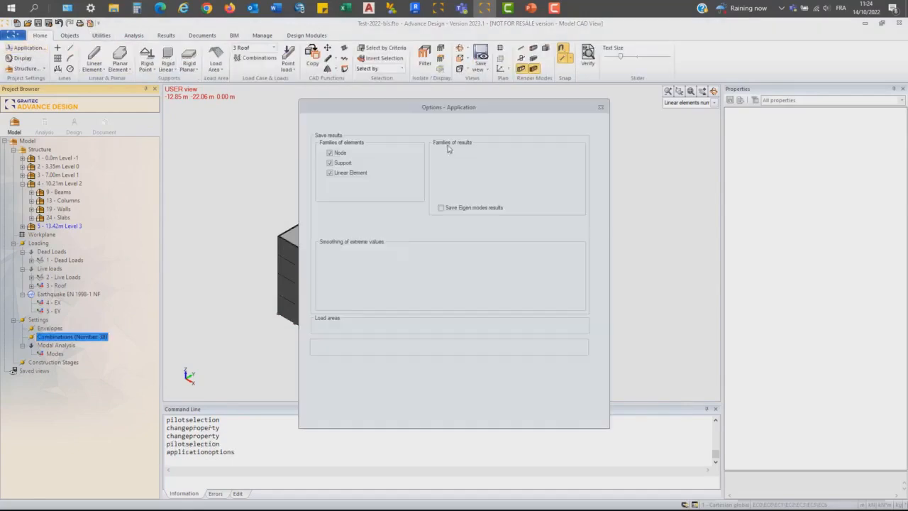
click(333, 267)
click(337, 274)
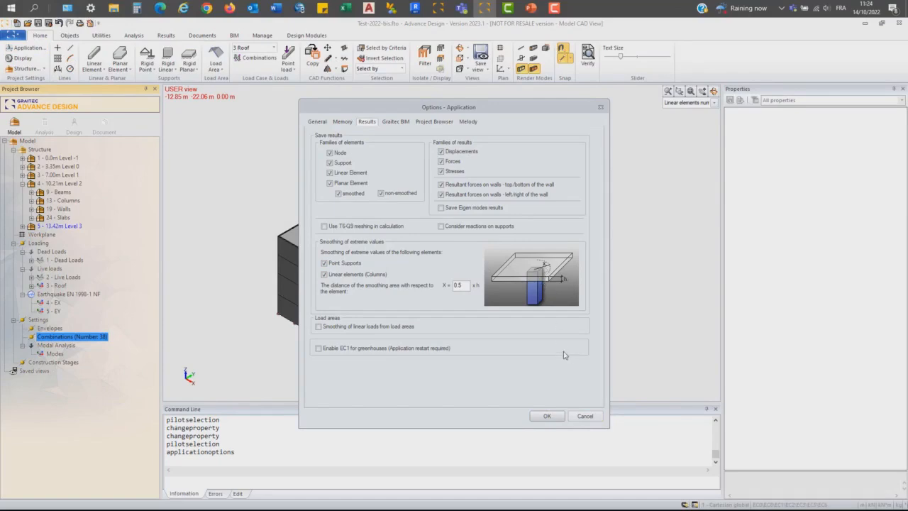
click(547, 416)
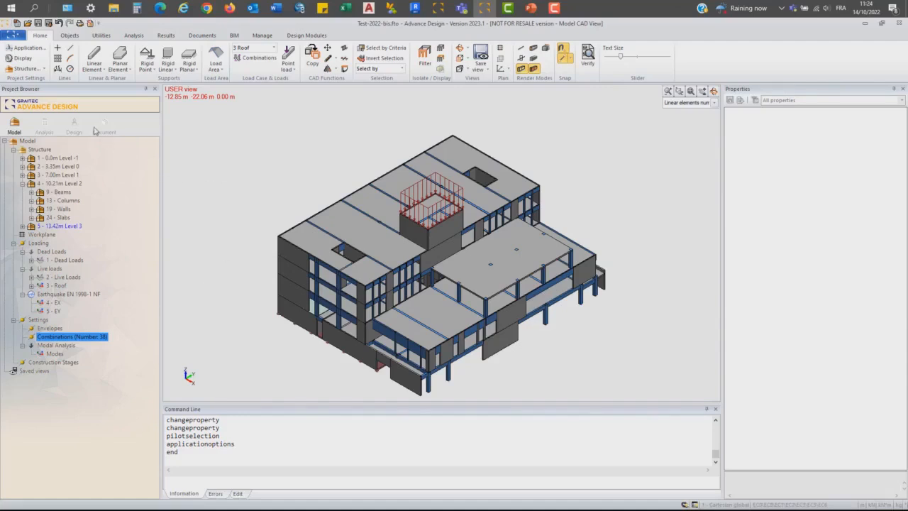
Create a new analysis model with FE calculation and display displacements D on linear and planar elements for case 4 EX
click(47, 128)
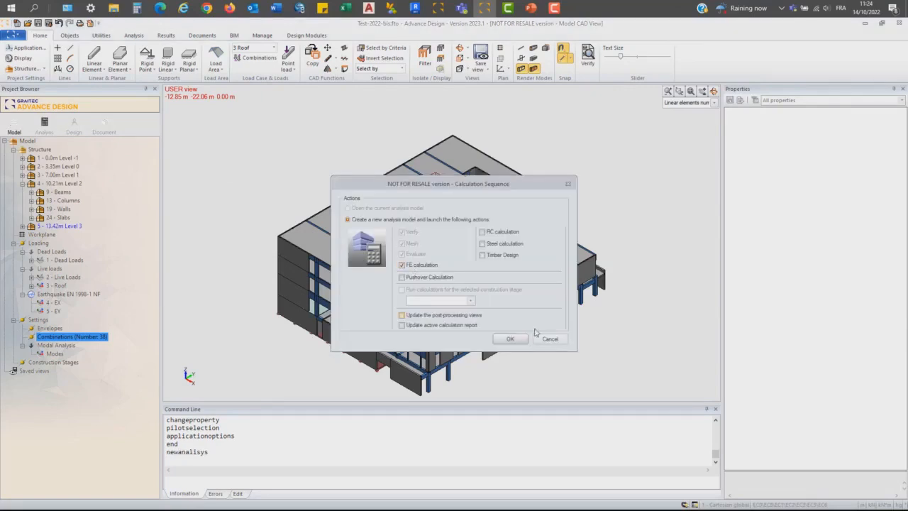
click(511, 339)
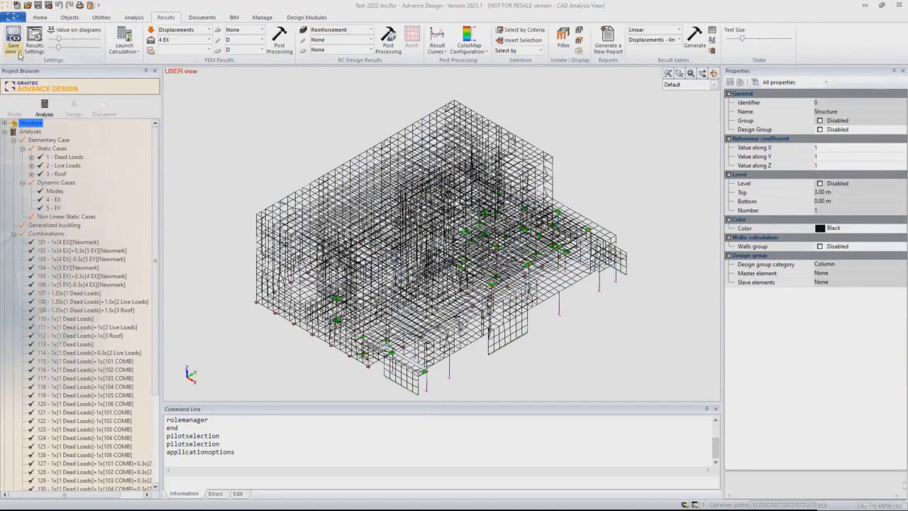
click(205, 32)
click(197, 43)
click(278, 39)
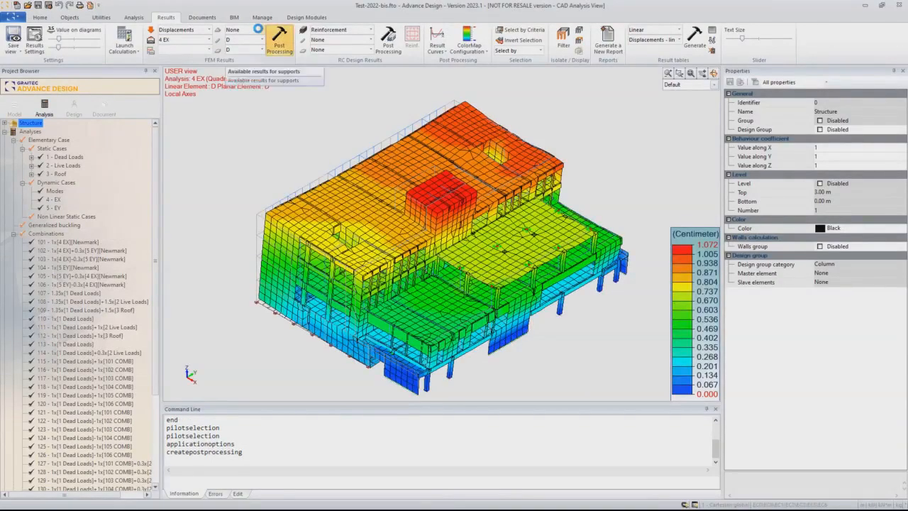
Animate the displacement results of the seismic case 4 EX
click(468, 44)
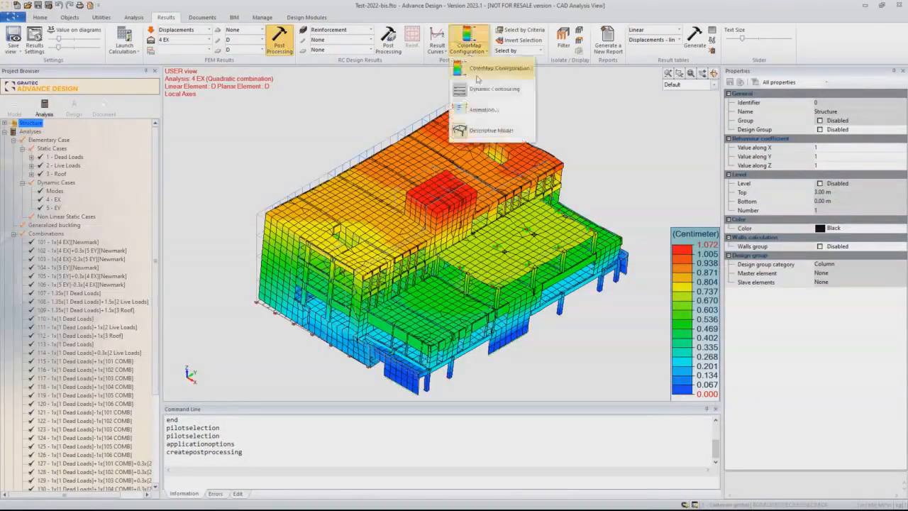
click(480, 111)
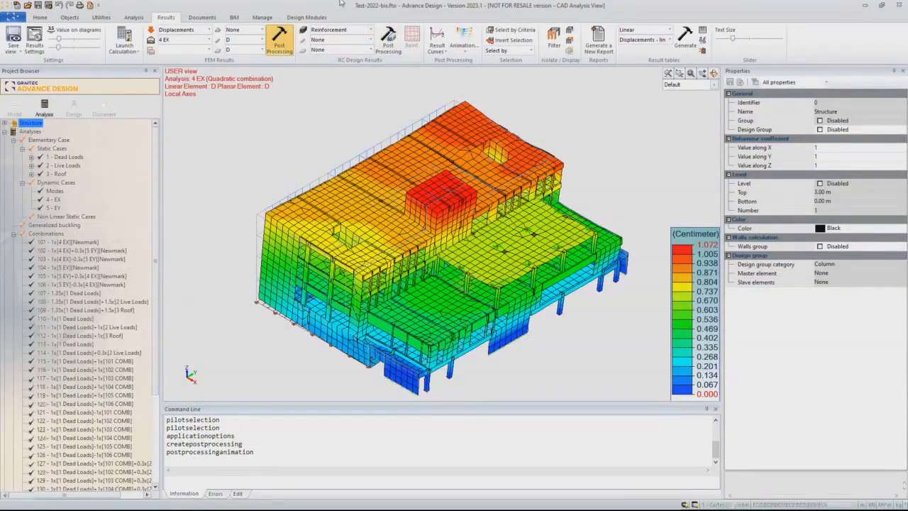
mouse_move(336, 4)
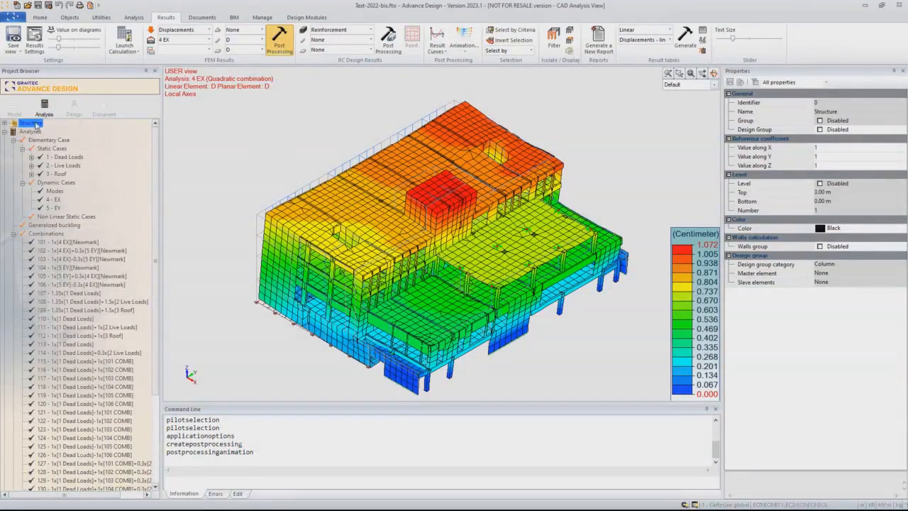
Isolate the 3.35m Level 0 system in the analysis view
click(5, 122)
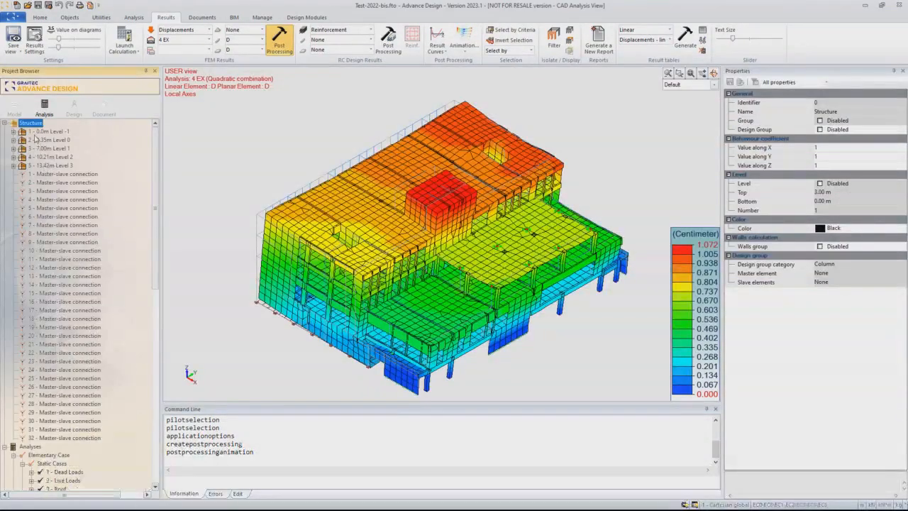
click(39, 132)
click(39, 140)
right_click(54, 139)
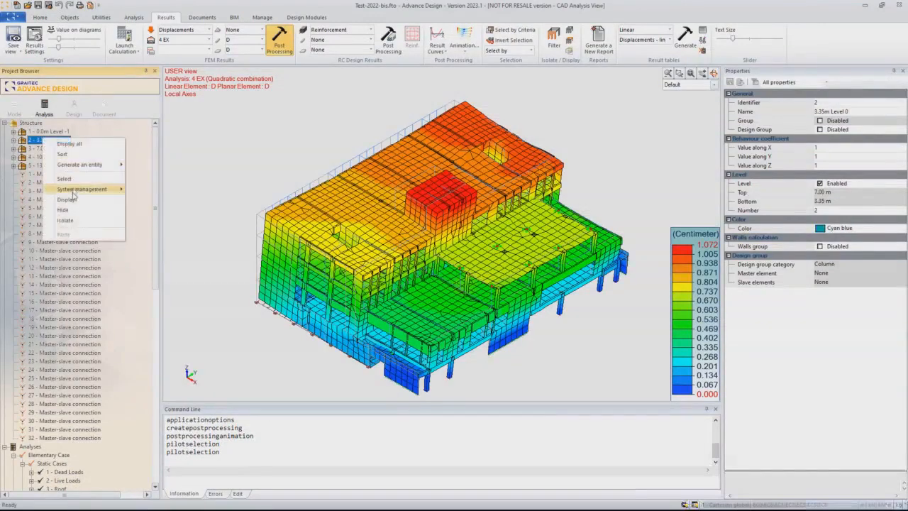
click(67, 220)
double_click(49, 148)
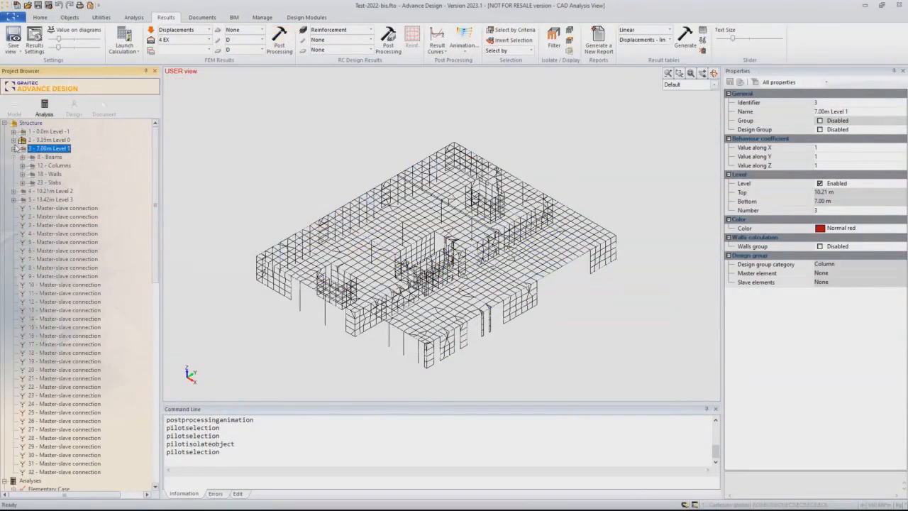
click(50, 182)
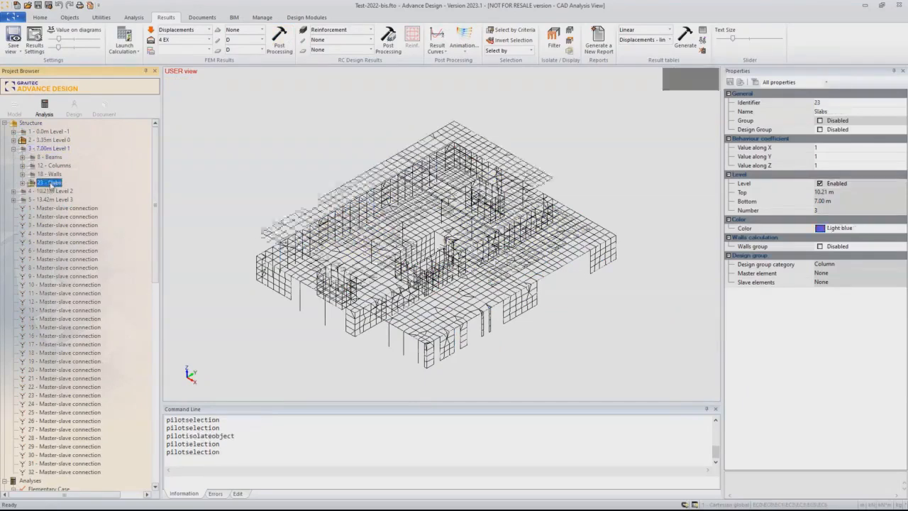
click(44, 140)
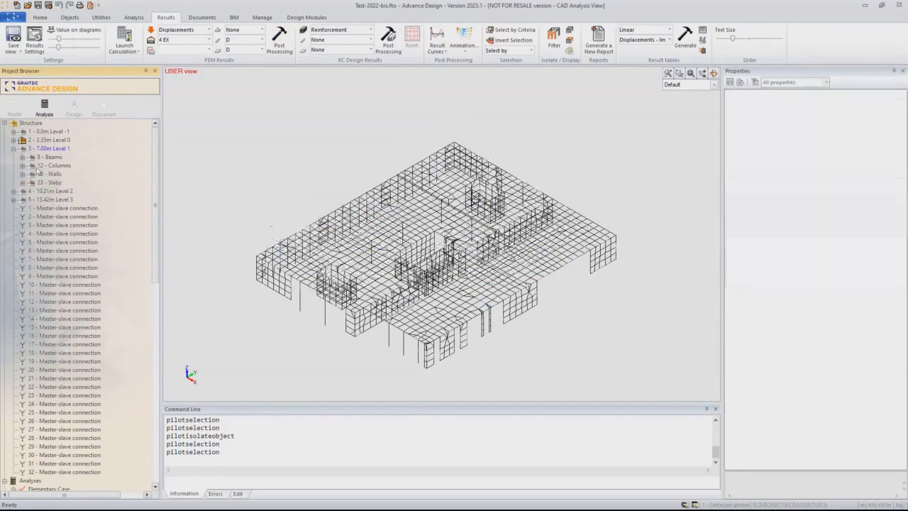
Hide the slabs of the 3.35m Level 0 system
click(12, 140)
click(52, 174)
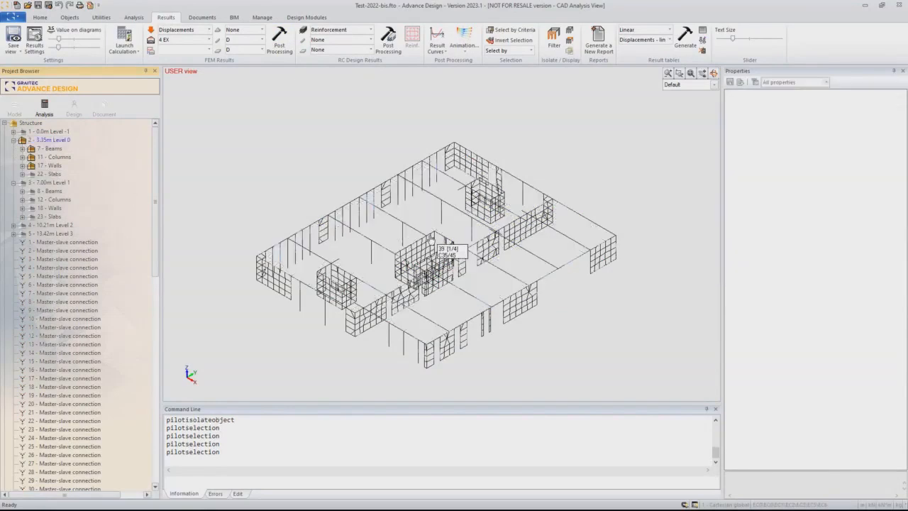
Select column 252 on Level 0, check its concrete design properties and launch the reinforced concrete calculation
click(404, 239)
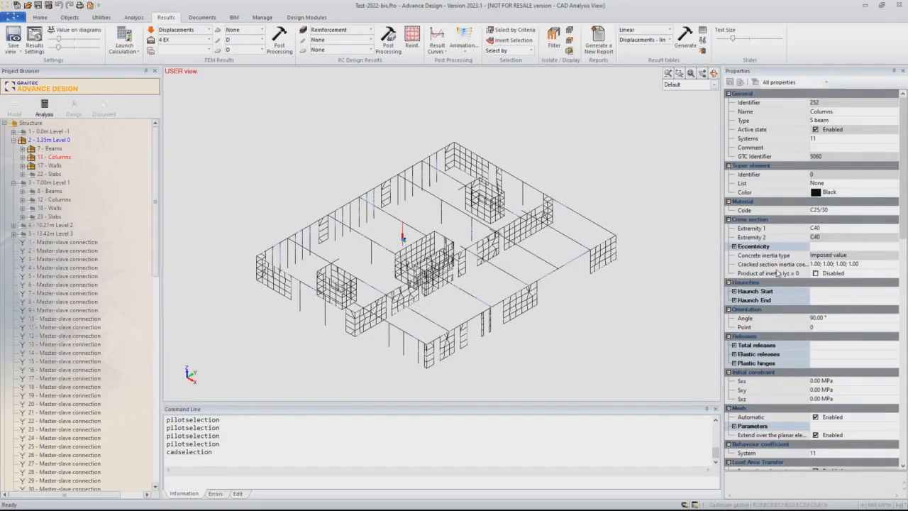
scroll(796, 274, down, 10)
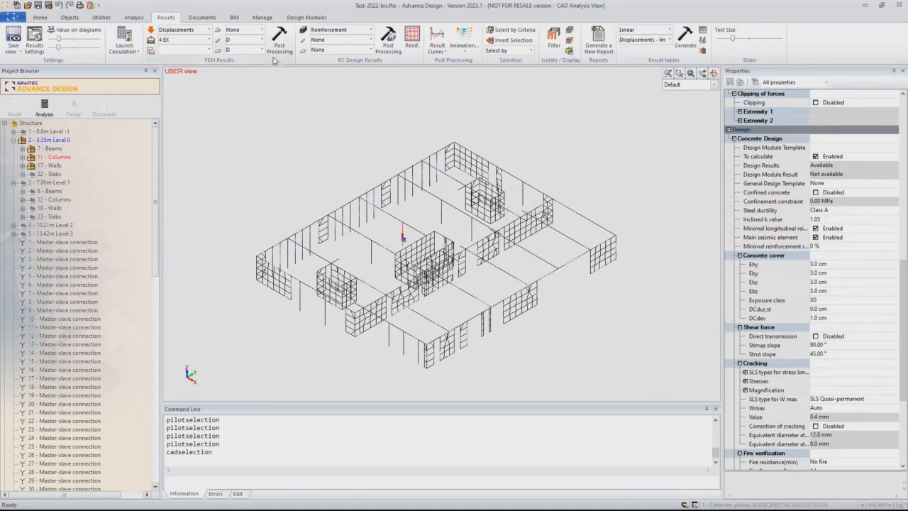
click(139, 18)
click(401, 39)
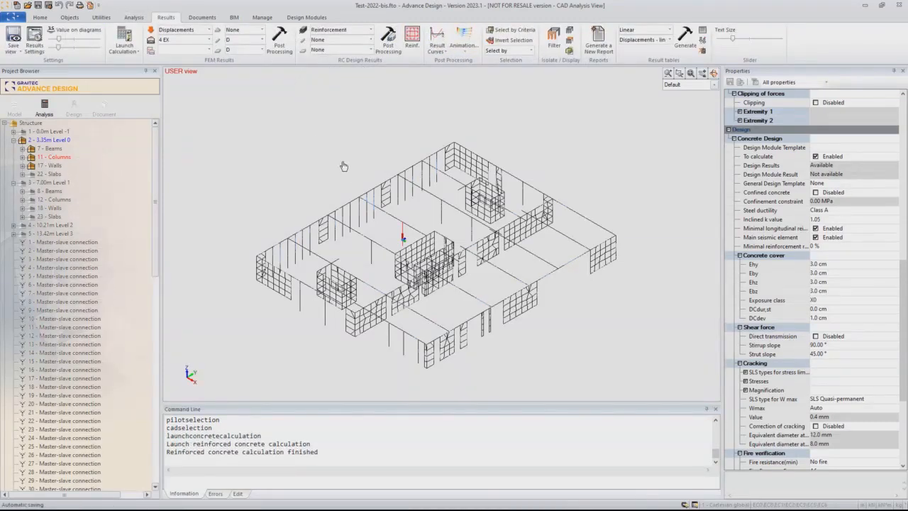
Examine the longitudinal and transverse reinforcement bars of column 252
double_click(441, 186)
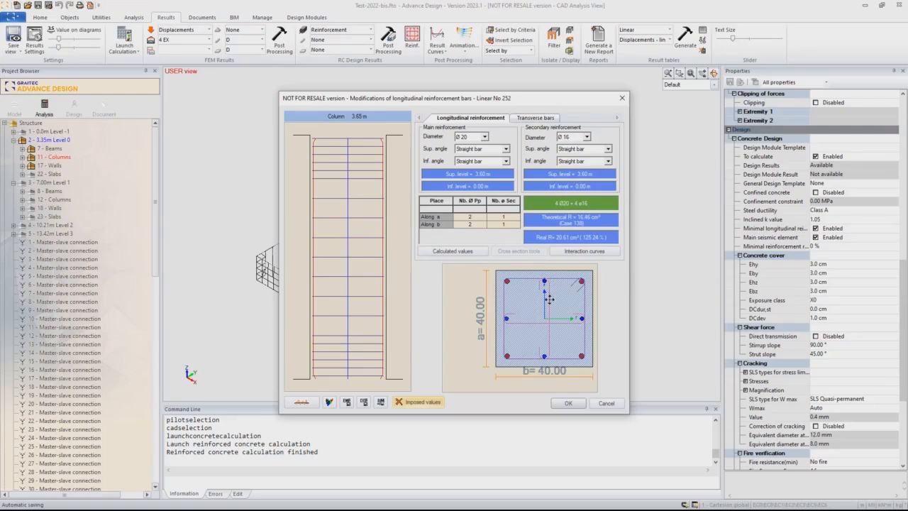
click(537, 119)
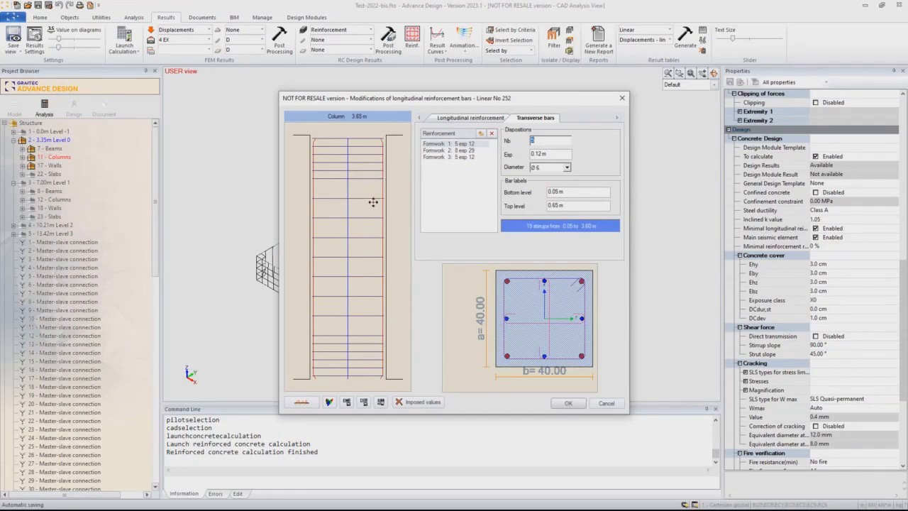
click(570, 403)
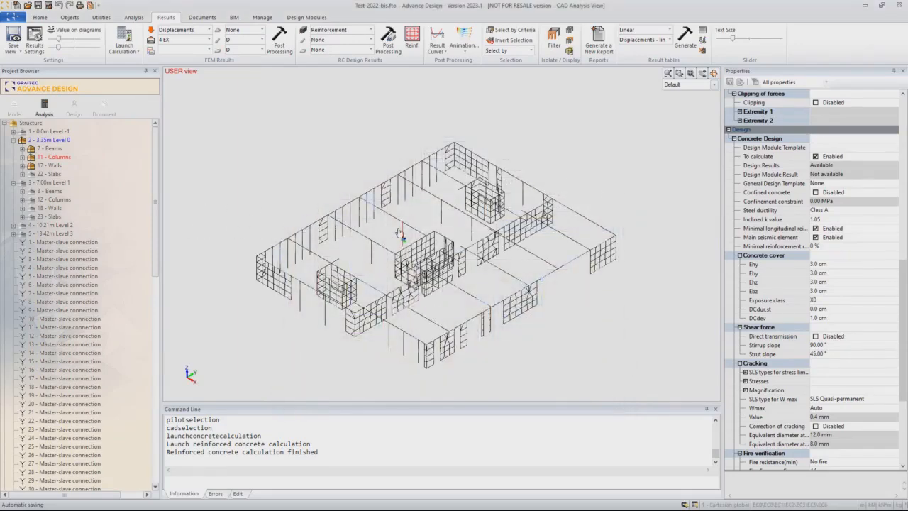
Open column 252 with the Design Modules and check its geometry and design assumptions
right_click(400, 232)
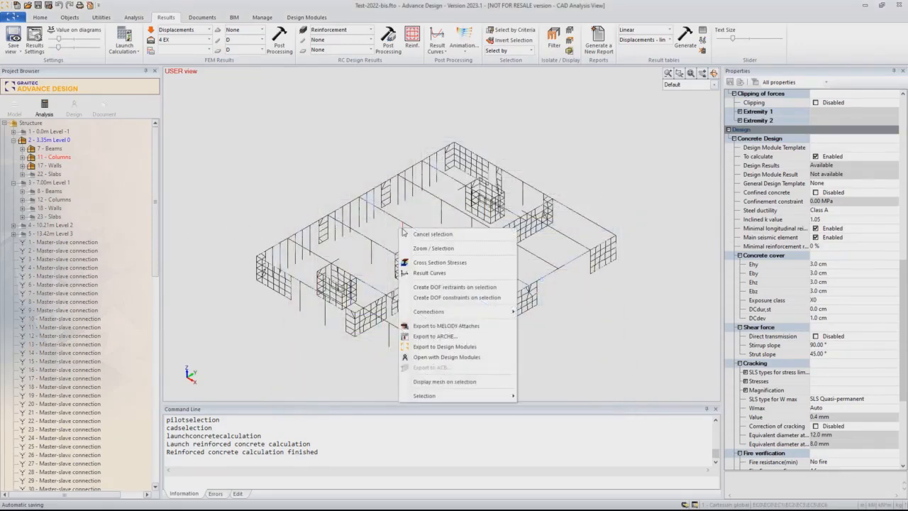
click(464, 358)
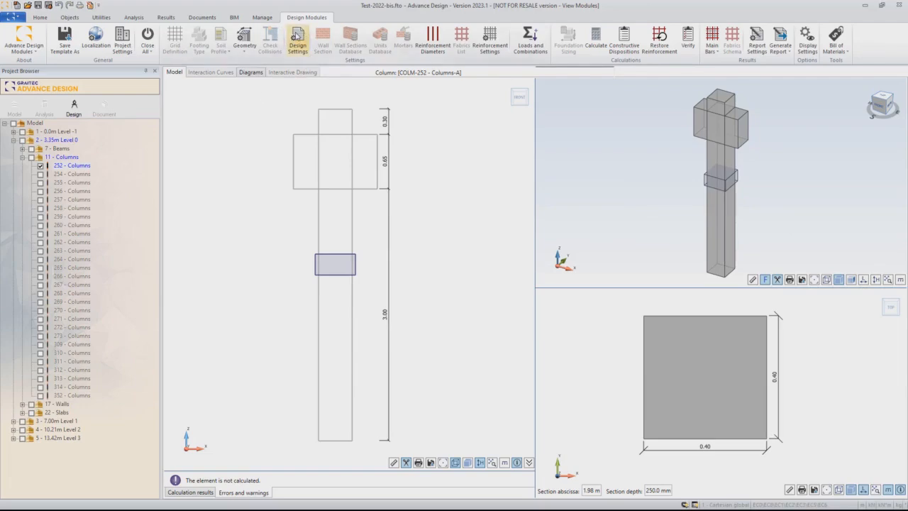
click(244, 39)
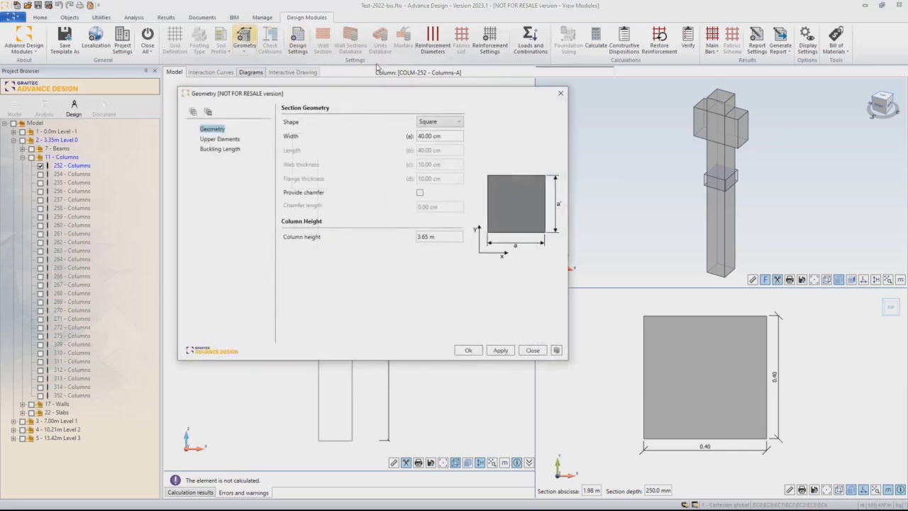
click(560, 93)
click(298, 39)
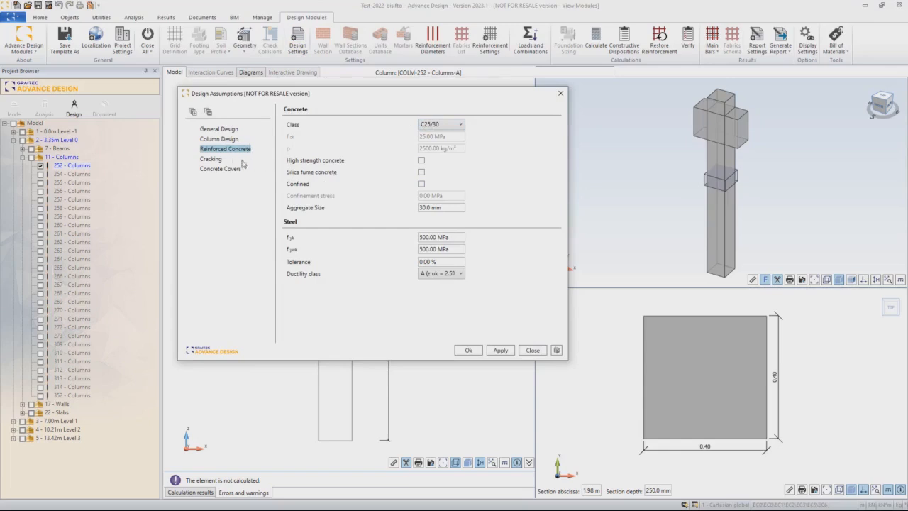
click(561, 93)
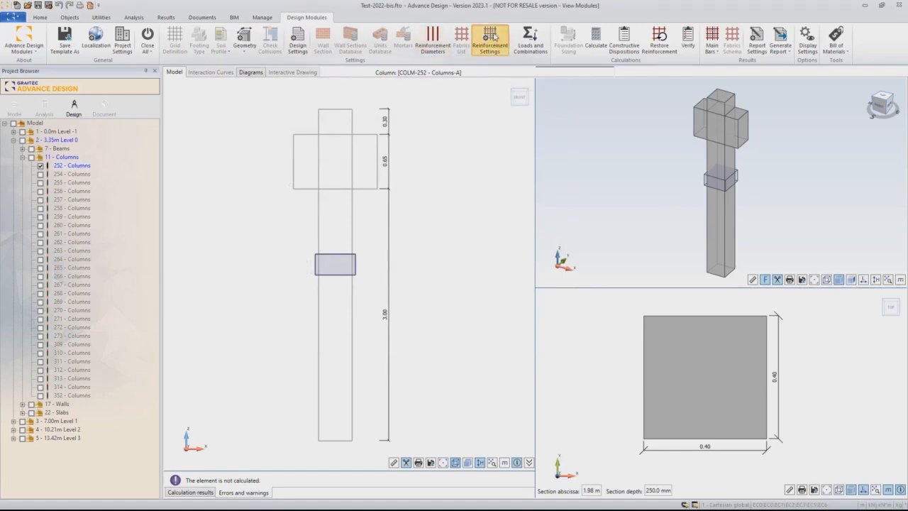
Review the column's reinforcement assumptions, covering the longitudinal reinforcement solution options and the top starter bars
click(488, 44)
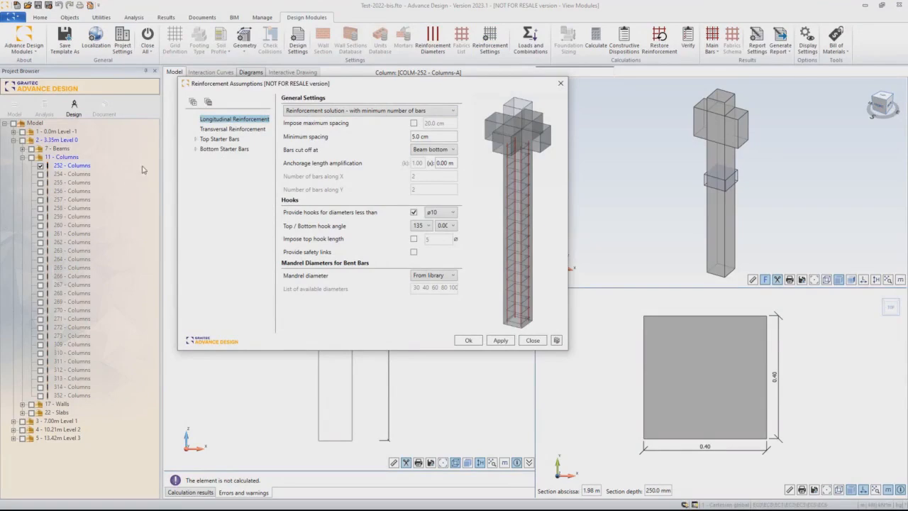
click(384, 111)
click(386, 111)
click(388, 112)
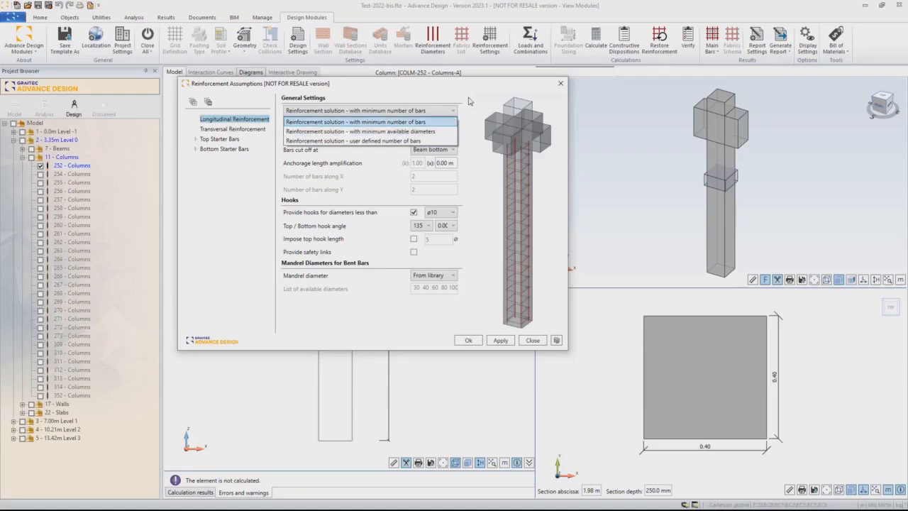
click(451, 110)
click(221, 140)
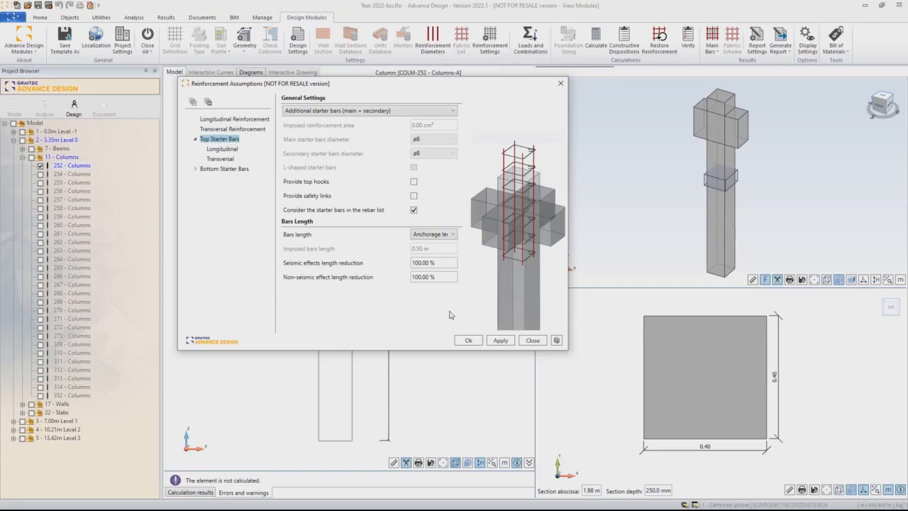
click(471, 341)
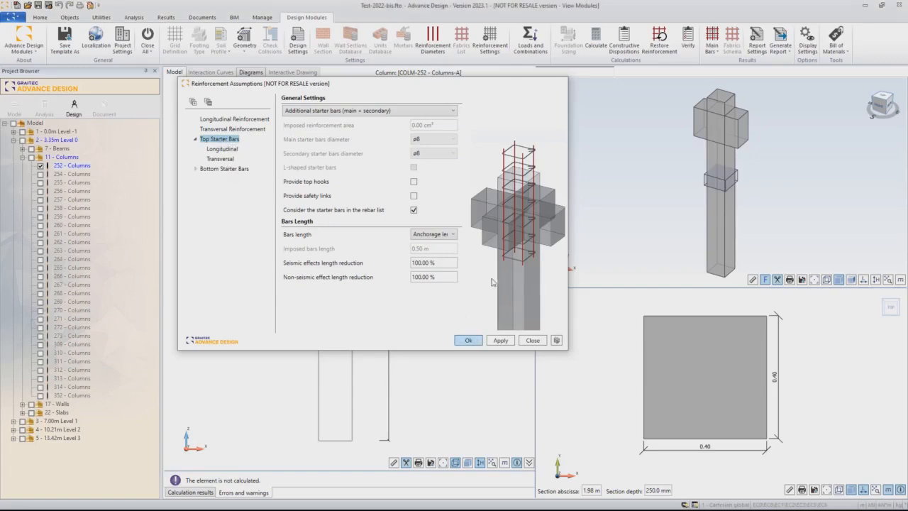
Review column 252's load cases, internal efforts and combinations in the loads and combinations settings, and close the design module
click(529, 39)
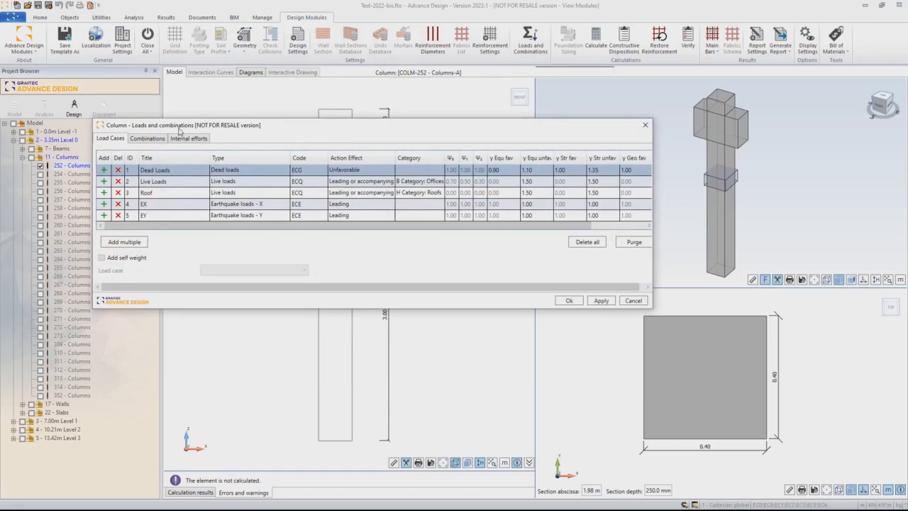
click(188, 138)
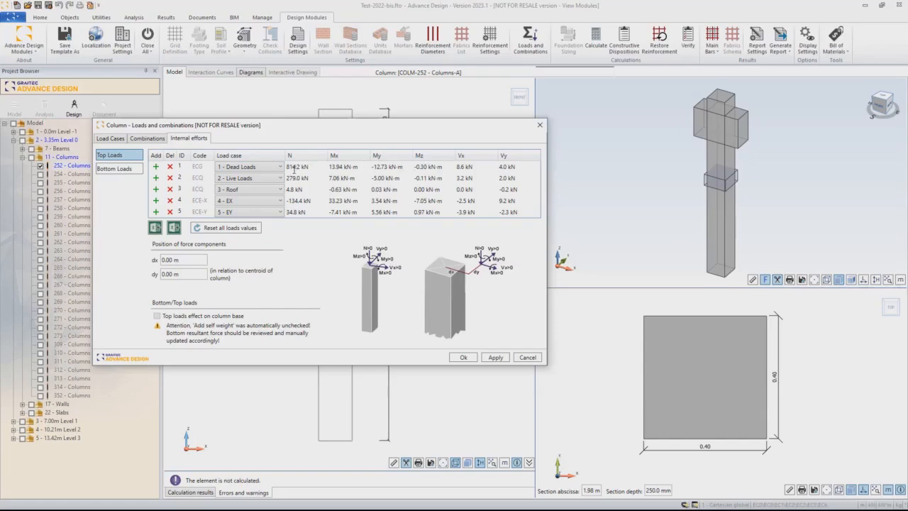
click(158, 141)
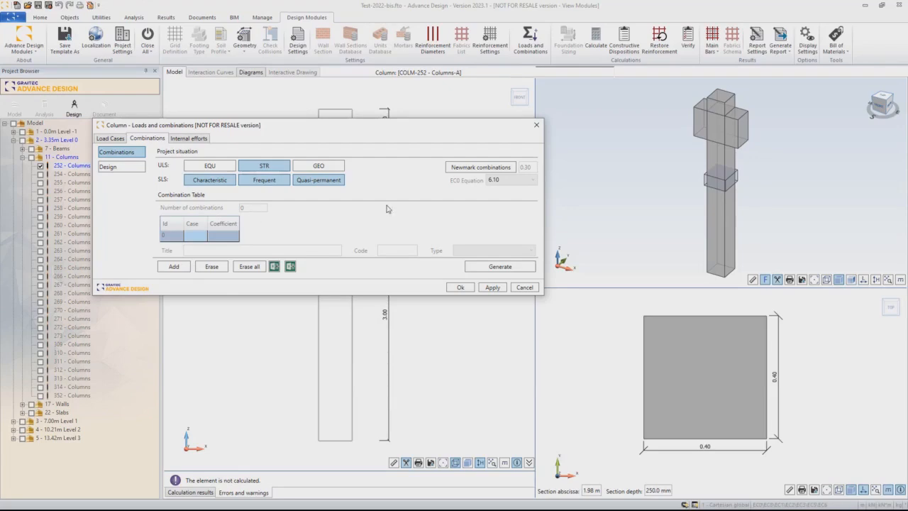
click(537, 124)
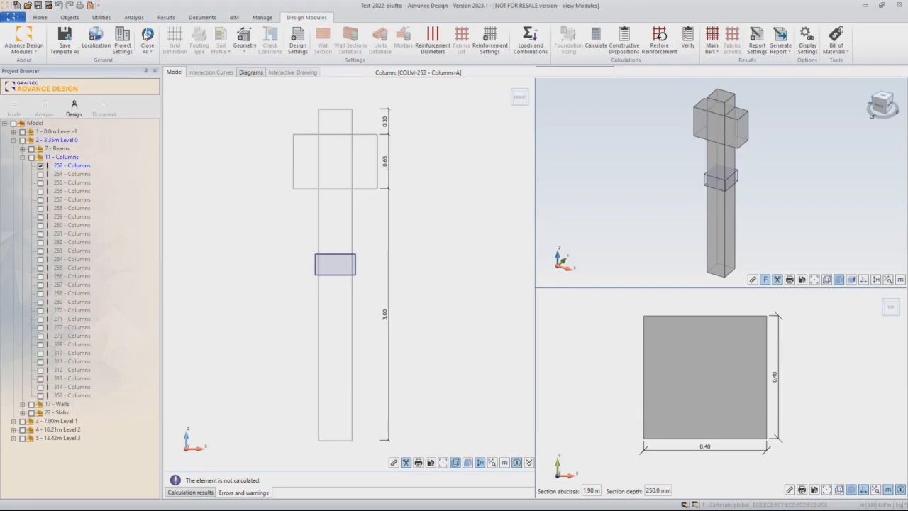
click(147, 35)
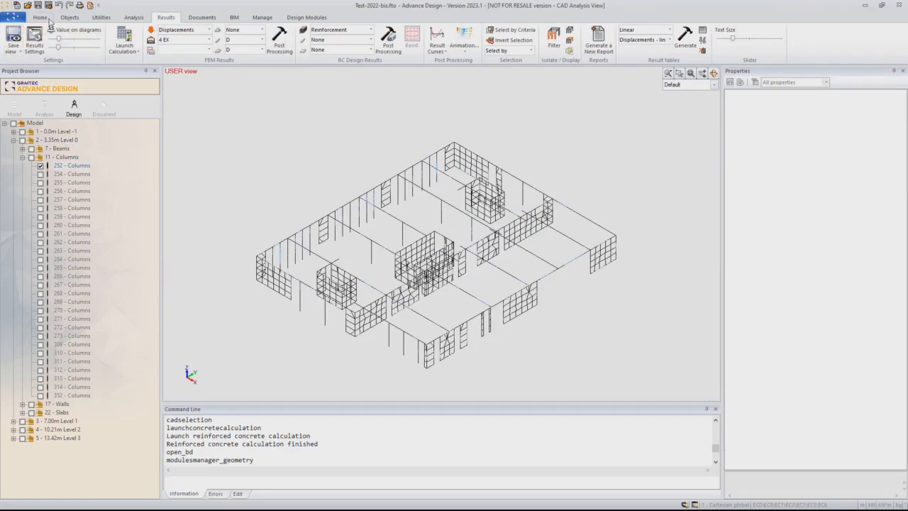
Set the application options to export load cases and corresponding efforts diagrams/torsors with the list of combinations to the Design Modules
click(44, 17)
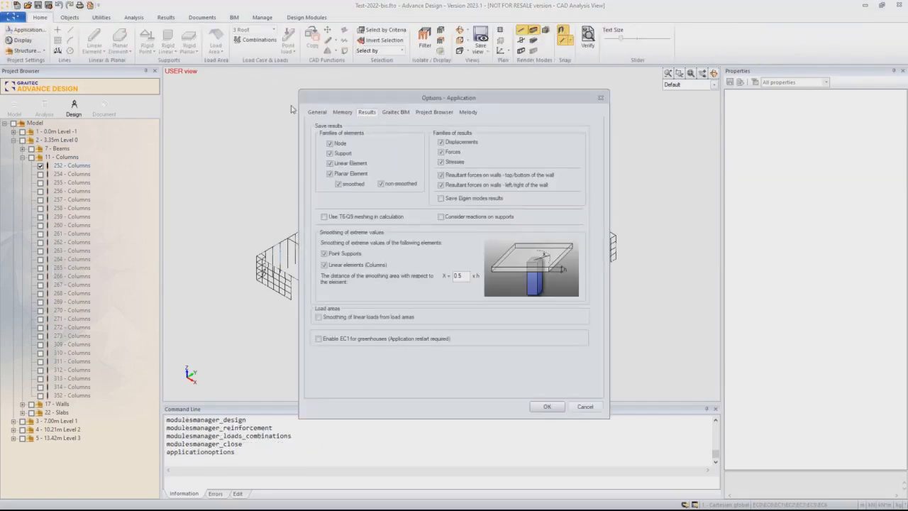
click(313, 114)
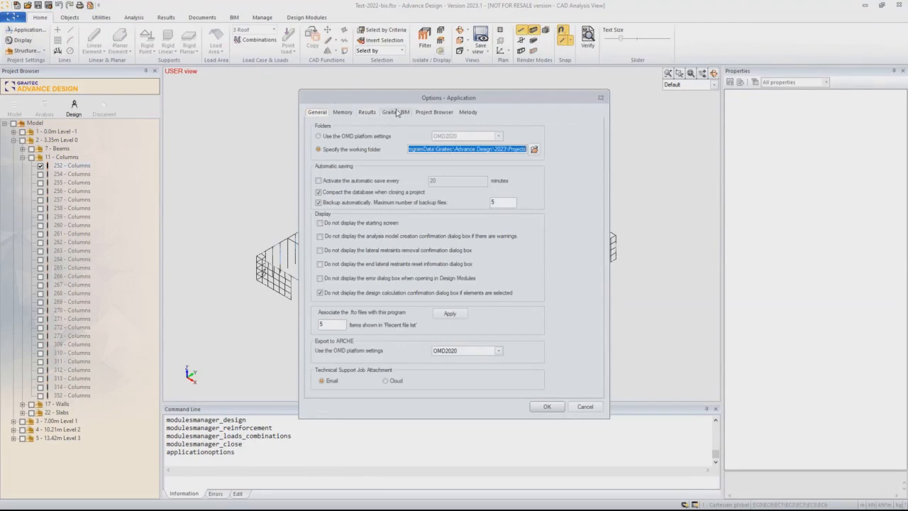
click(396, 114)
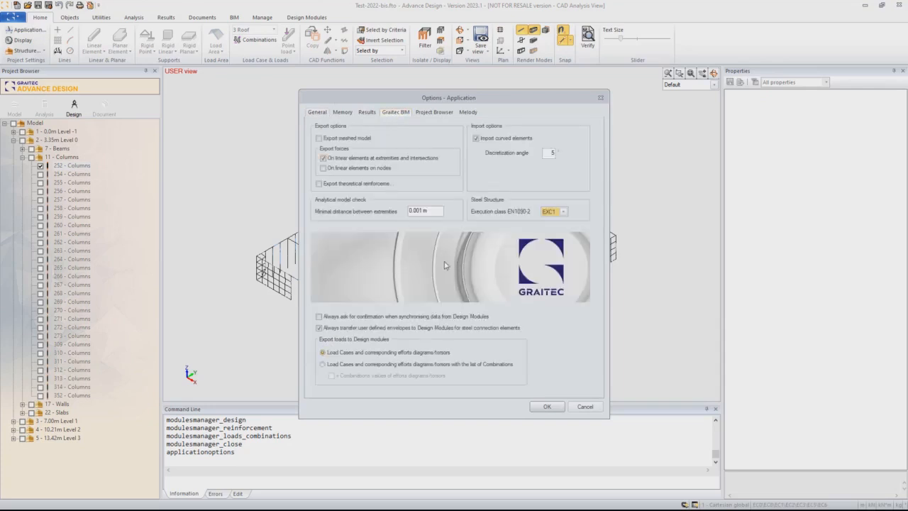
click(380, 365)
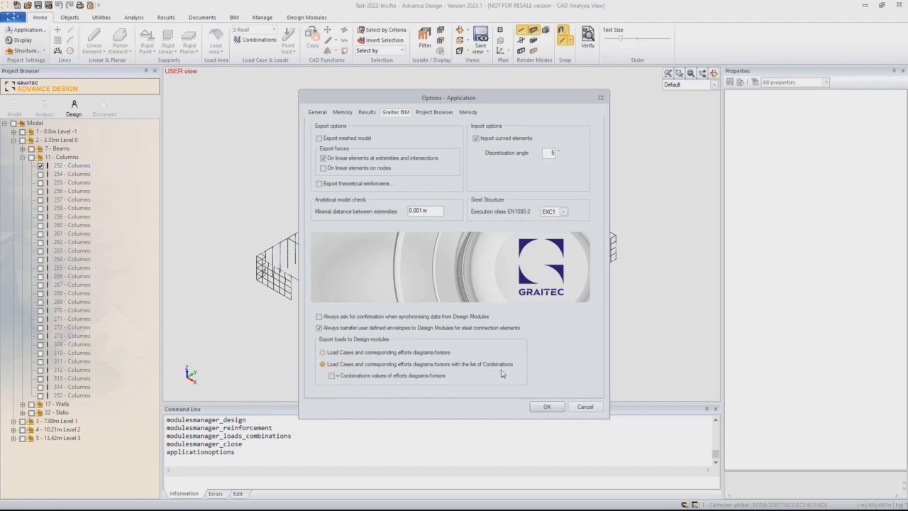
click(547, 407)
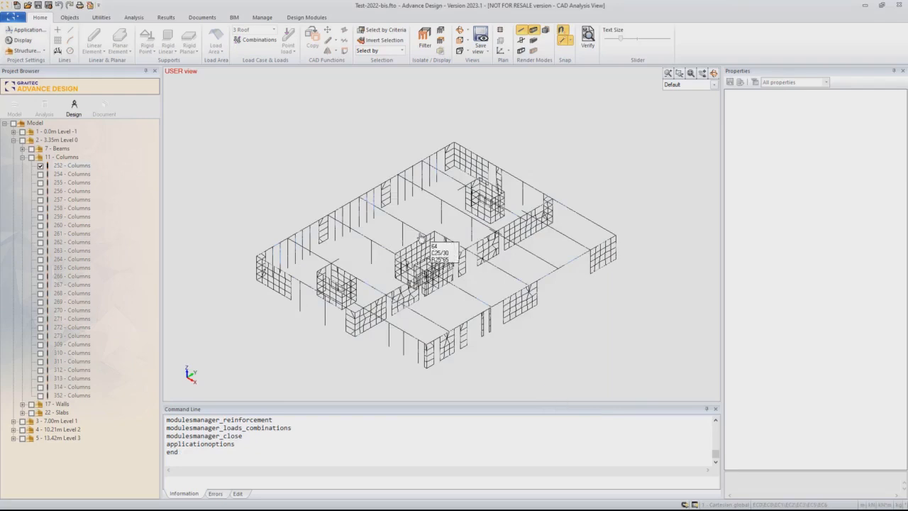
Select column 252 and reinitialise its design module data, accepting deletion of its files on disk
click(403, 236)
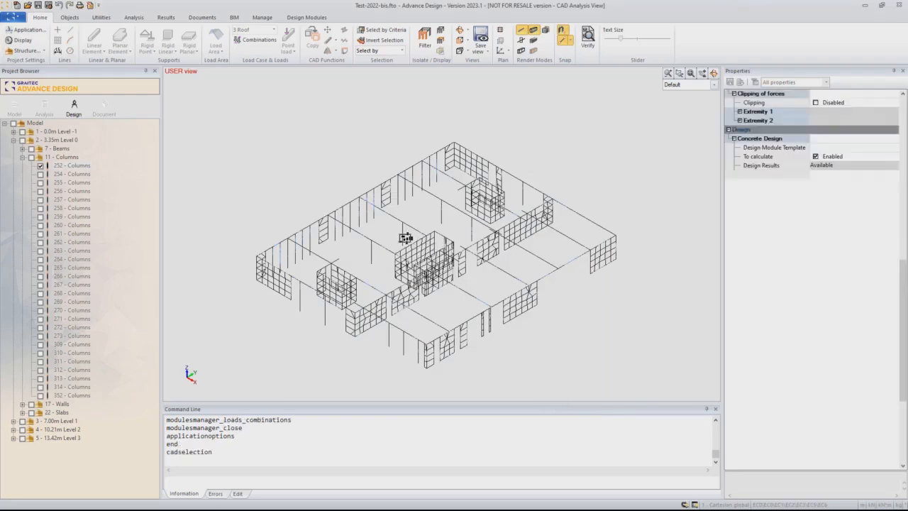
double_click(63, 166)
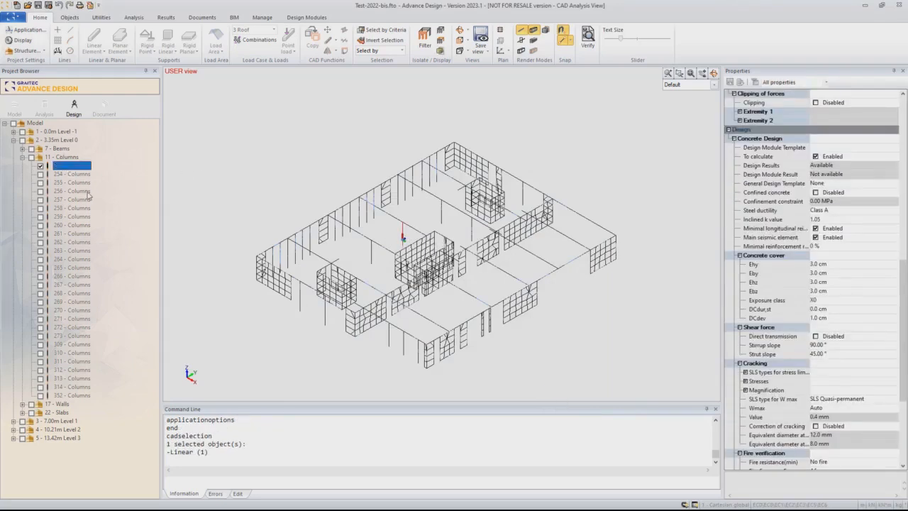
right_click(62, 165)
click(91, 183)
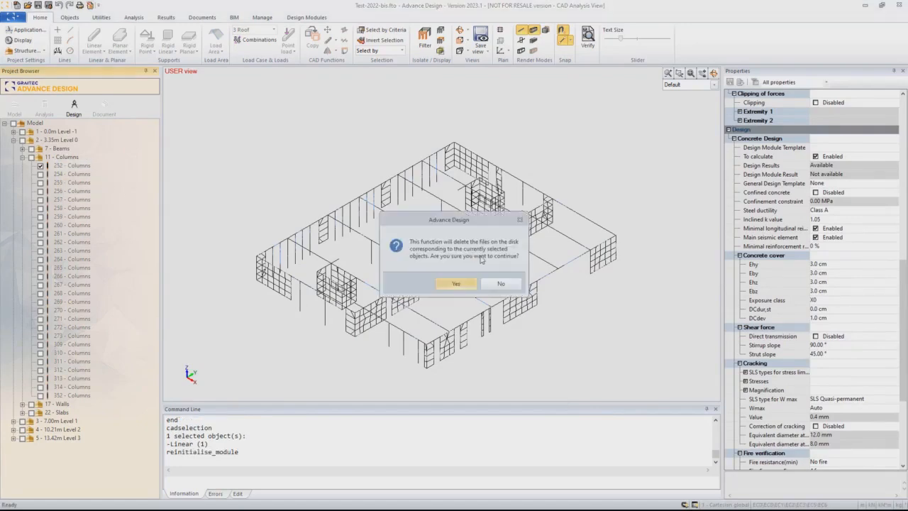
click(455, 284)
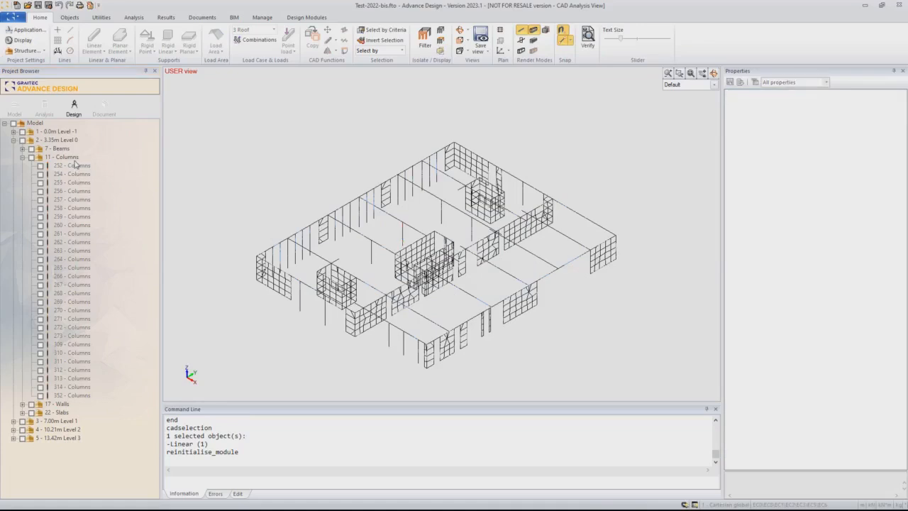
Reopen column 252 with the Design Modules and display its internal efforts and list of load combinations
click(71, 166)
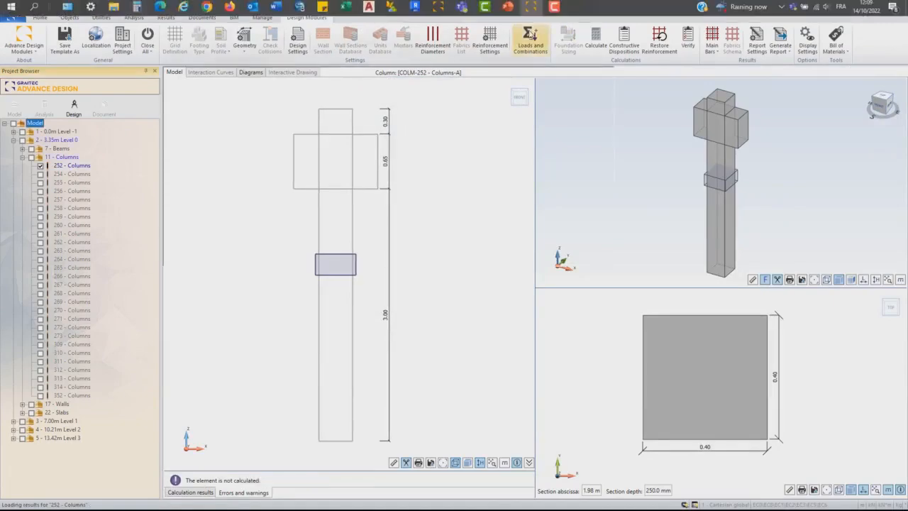
click(528, 41)
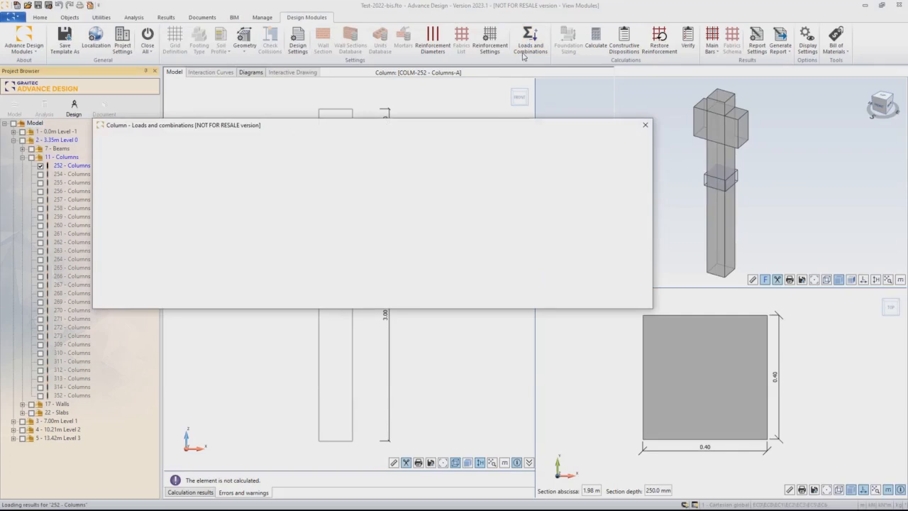
click(187, 140)
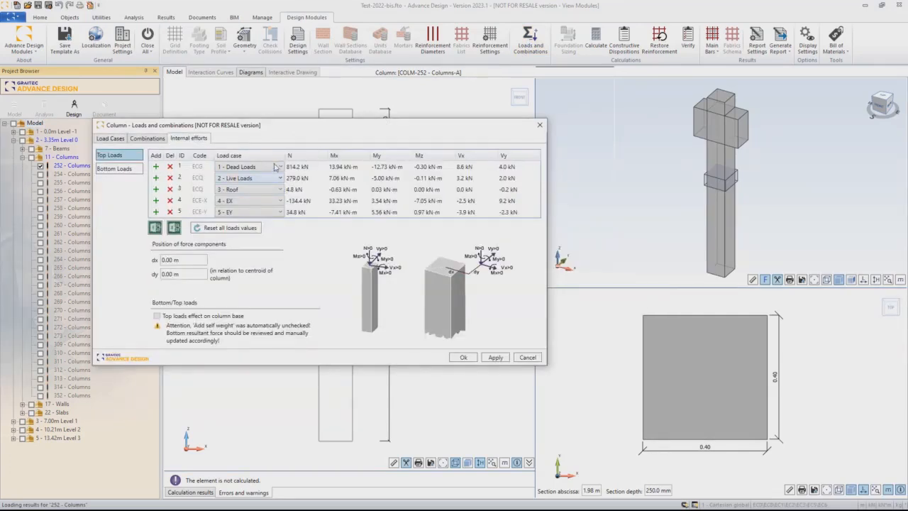
click(157, 140)
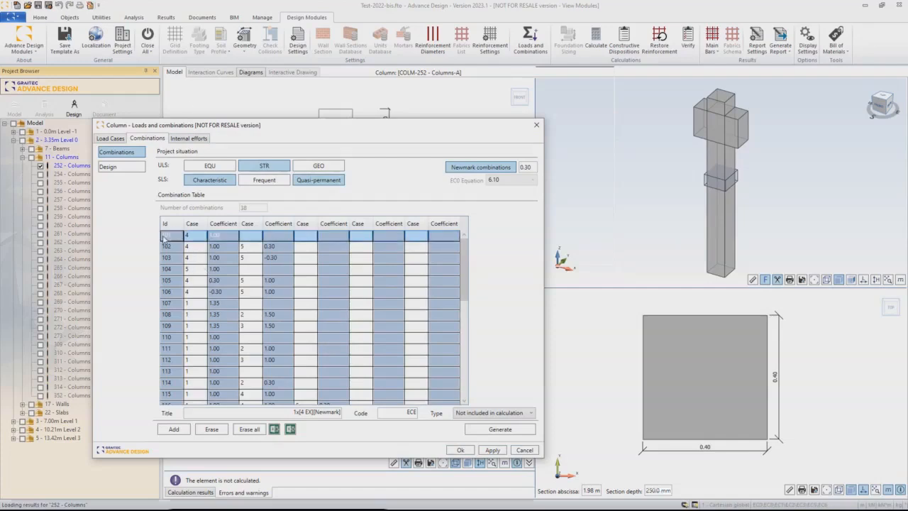
Examine the column's full combination table, including the seismic ULS Accidental combination 116 and its case coefficients
scroll(167, 273, down, 1)
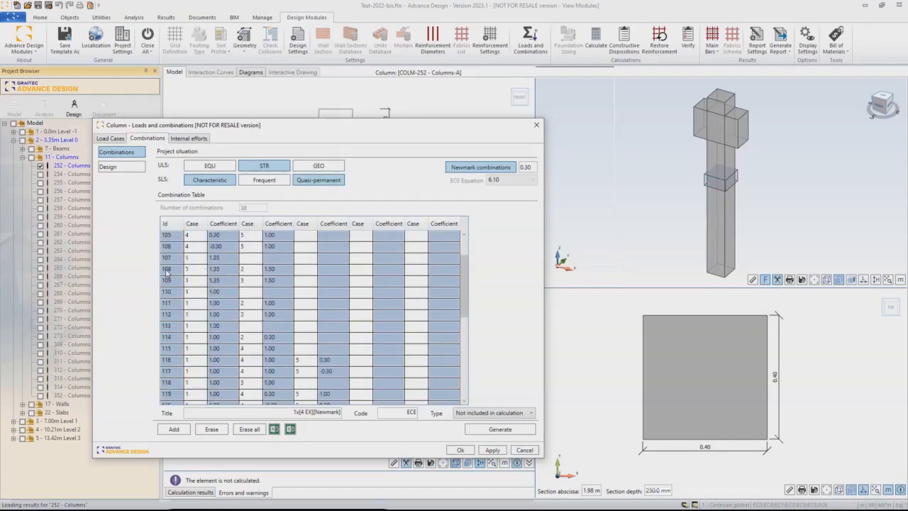
click(175, 362)
scroll(283, 341, down, 3)
scroll(289, 346, up, 2)
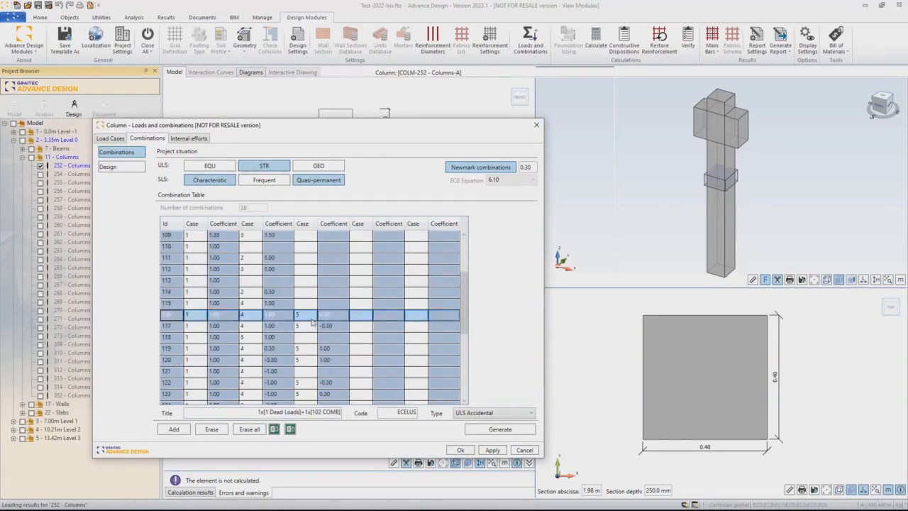
scroll(201, 366, down, 2)
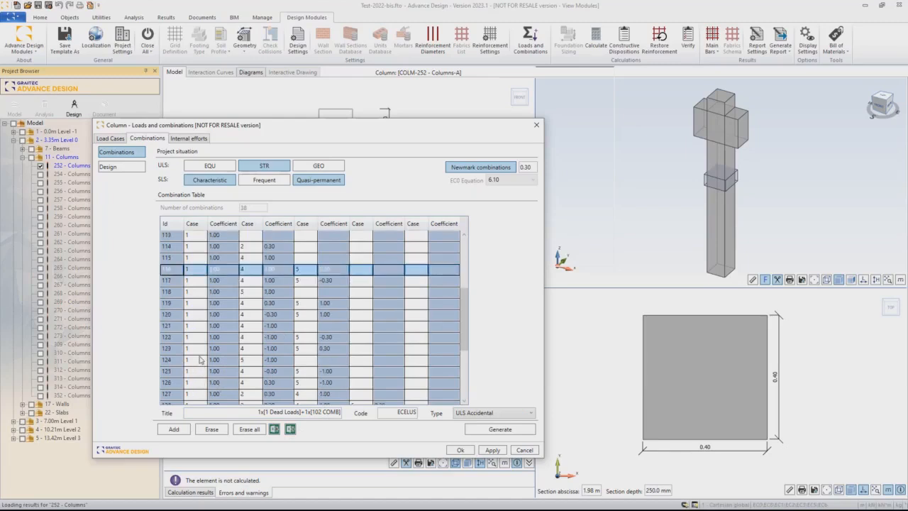
scroll(201, 360, down, 4)
scroll(206, 309, up, 5)
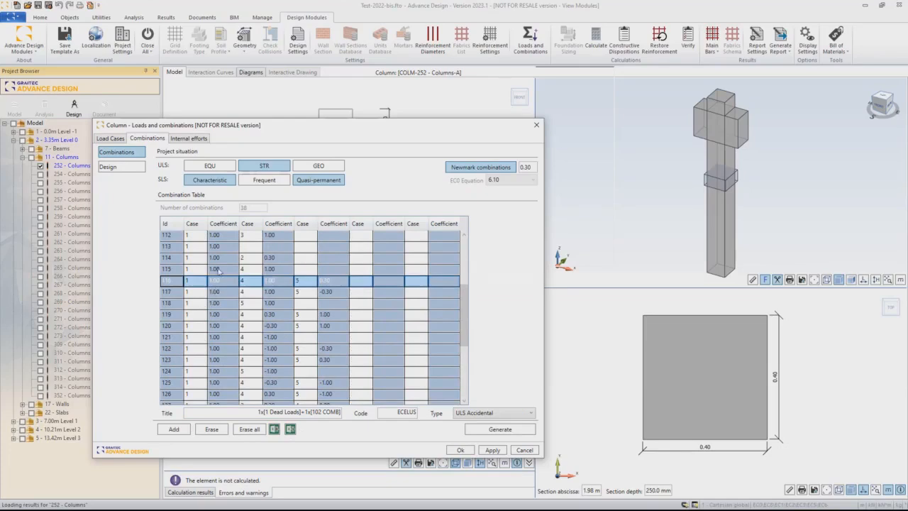
scroll(217, 277, up, 5)
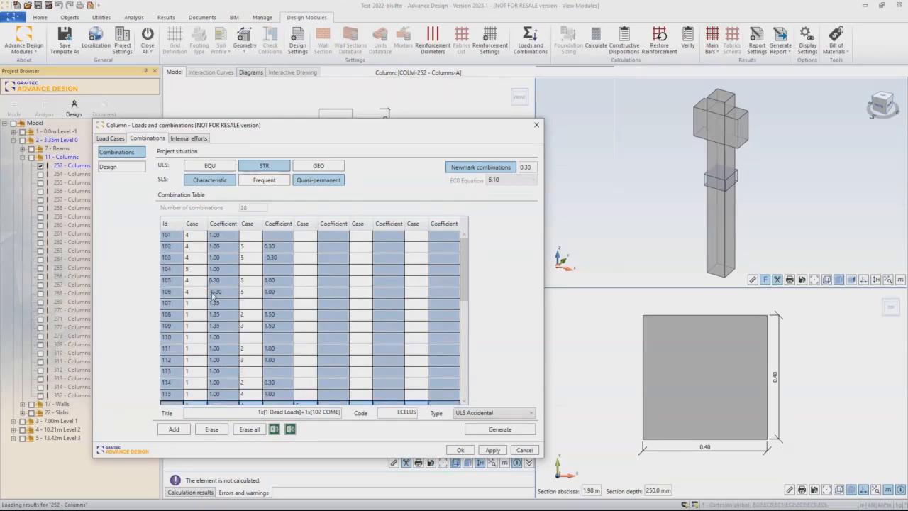
scroll(233, 346, down, 8)
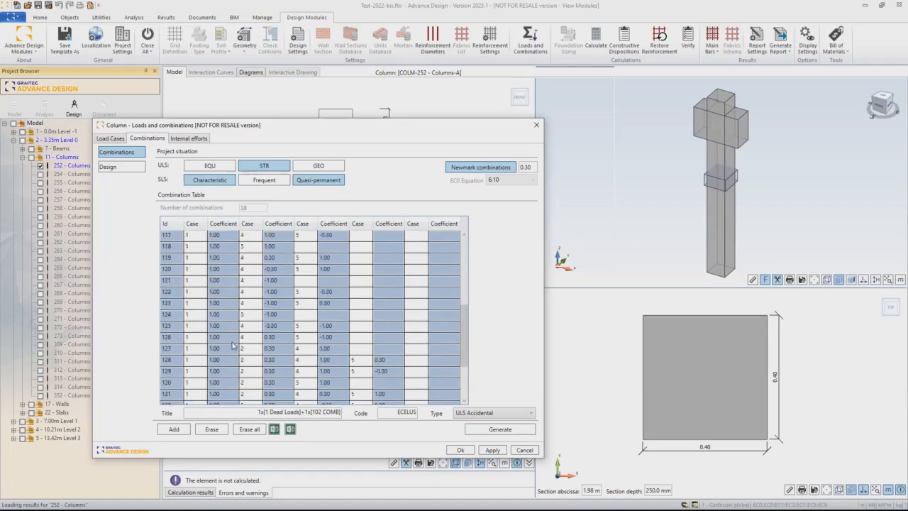
scroll(232, 346, down, 4)
scroll(232, 333, up, 12)
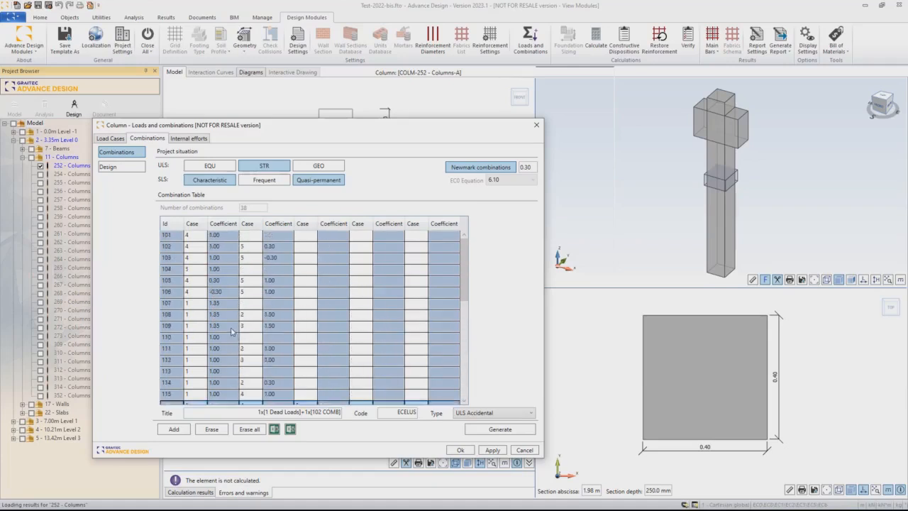
Check the load terms of combinations 108, 109 and 134, accept the column's combinations and calculate the column
click(166, 314)
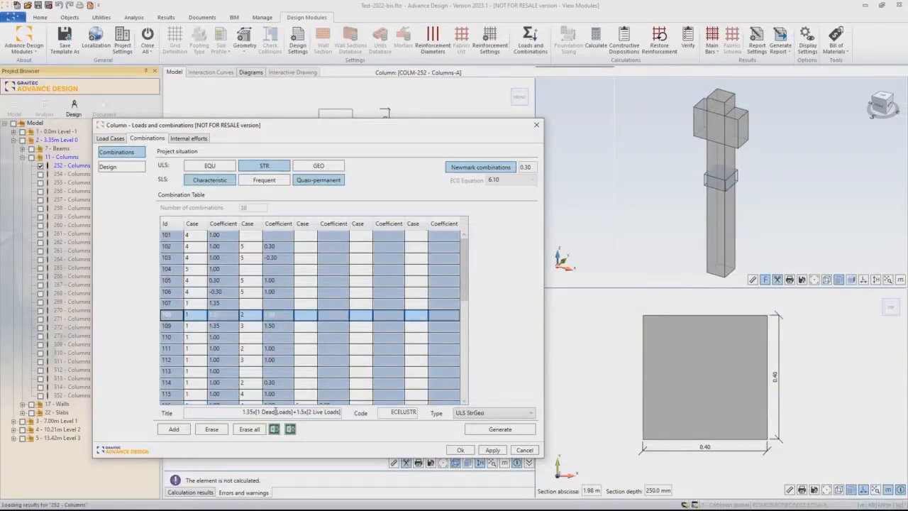
click(321, 412)
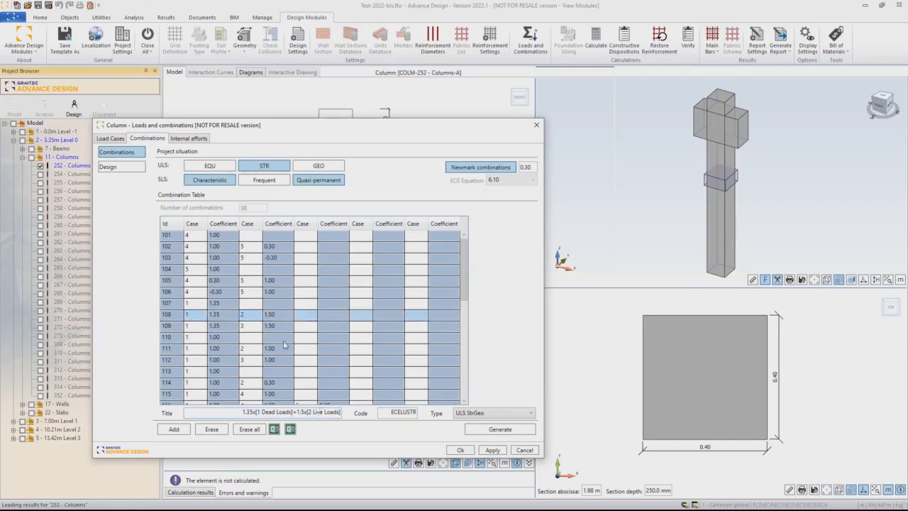
click(172, 326)
drag(323, 412, 348, 413)
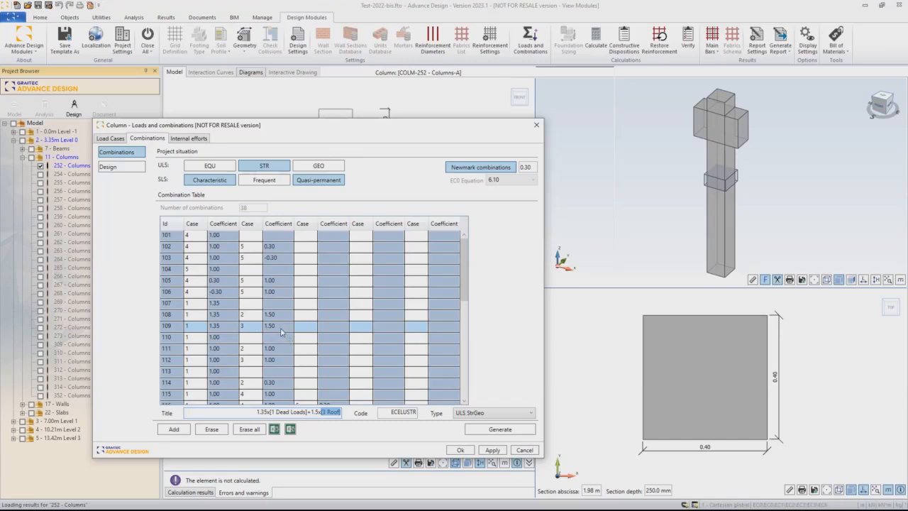
scroll(267, 326, down, 4)
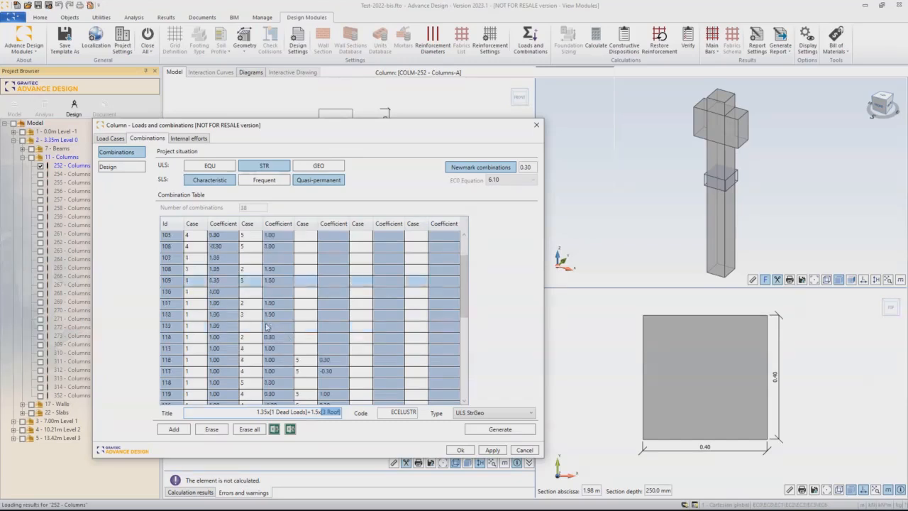
scroll(223, 328, down, 4)
click(179, 350)
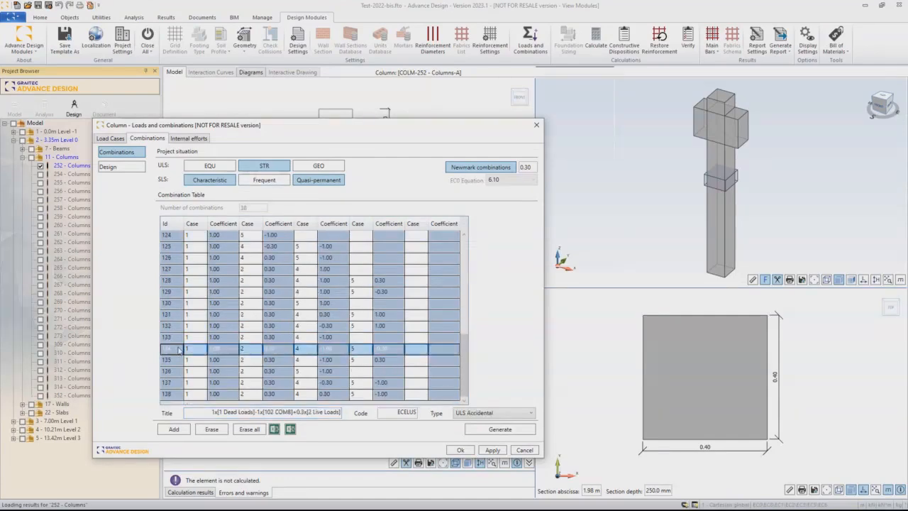
click(466, 452)
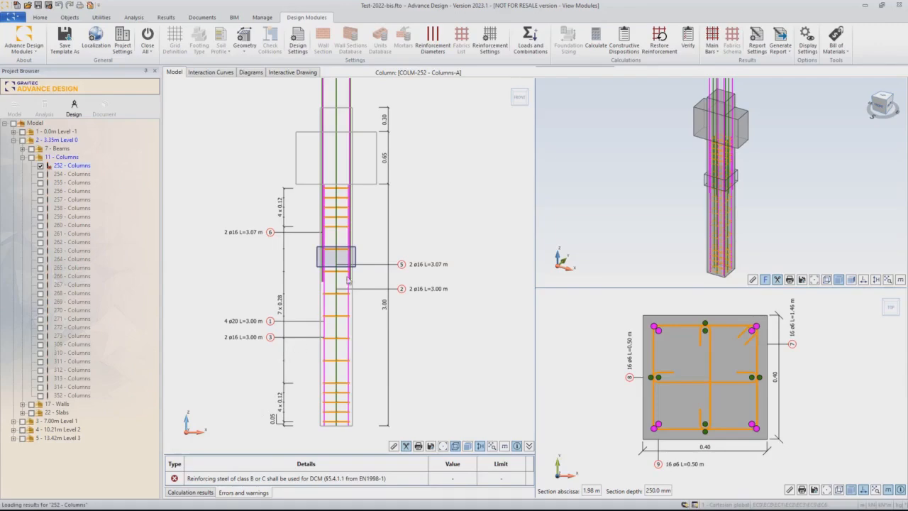
Check the available steel ductility classes in column 252's reinforced concrete assumptions, leave them unmodified and close the design module
click(301, 40)
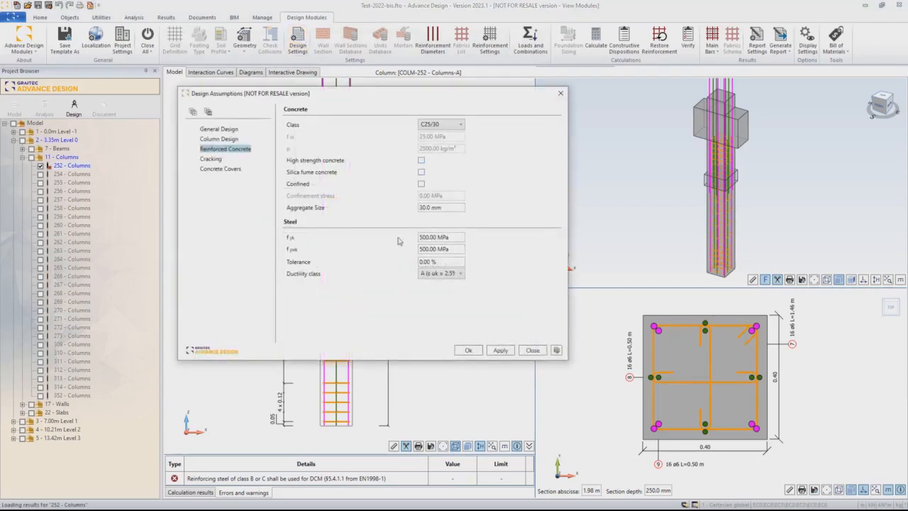
click(444, 276)
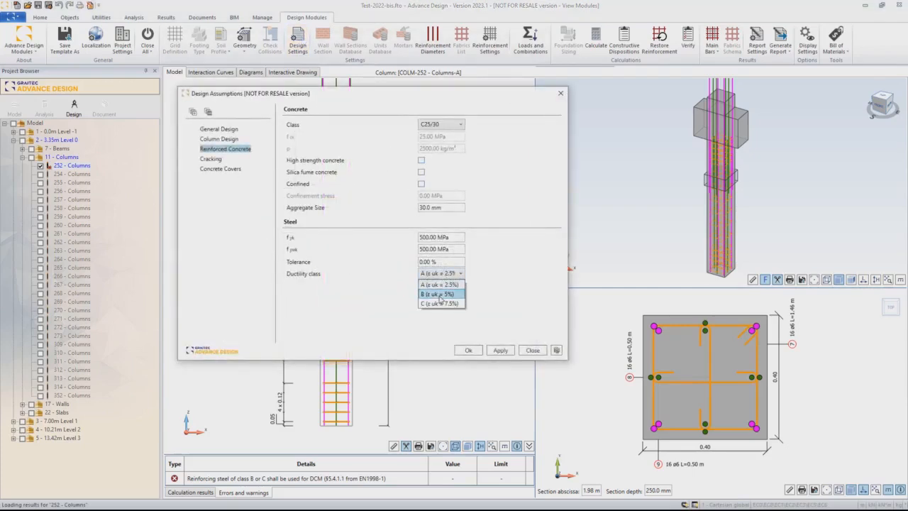
click(517, 246)
click(561, 93)
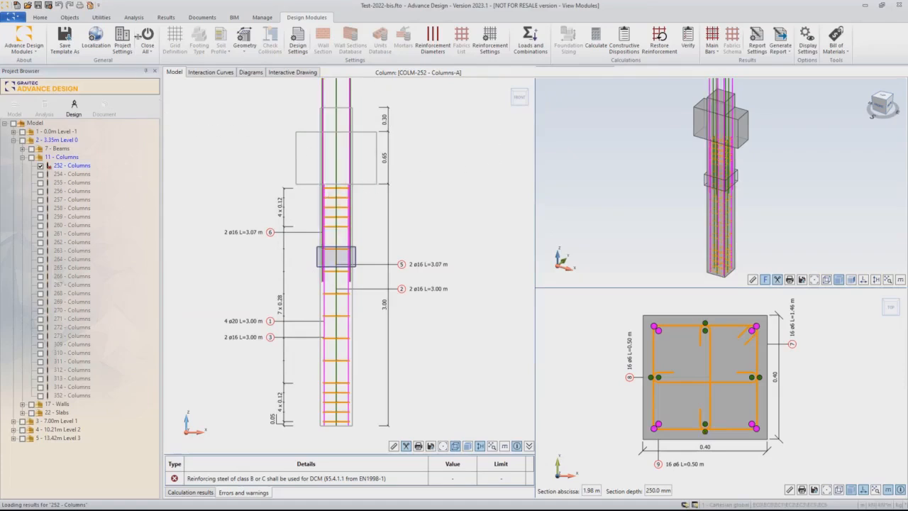
click(151, 49)
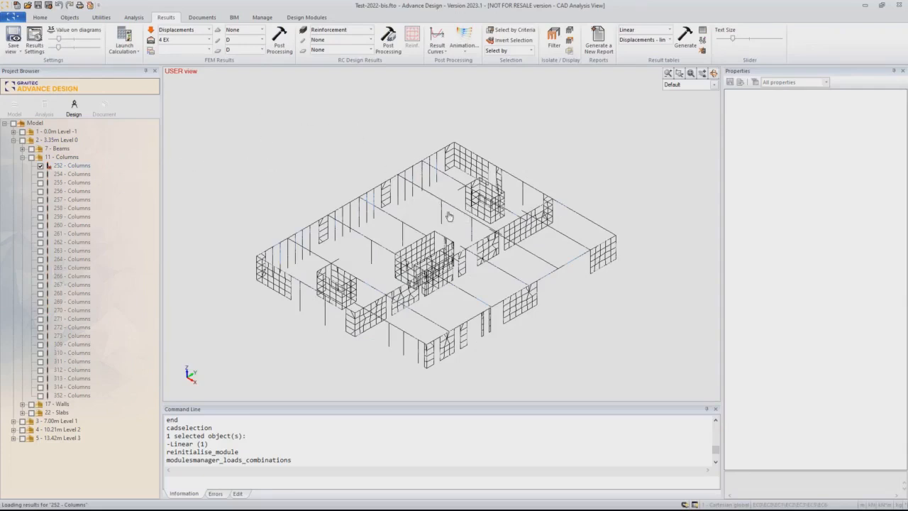
Select all Level 0 columns in the analysis model and enable their concrete design calculation
click(402, 237)
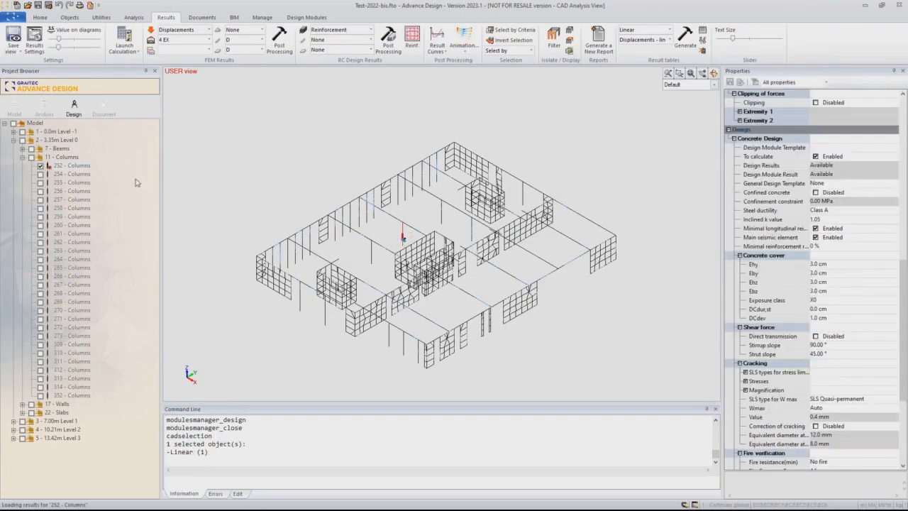
click(44, 107)
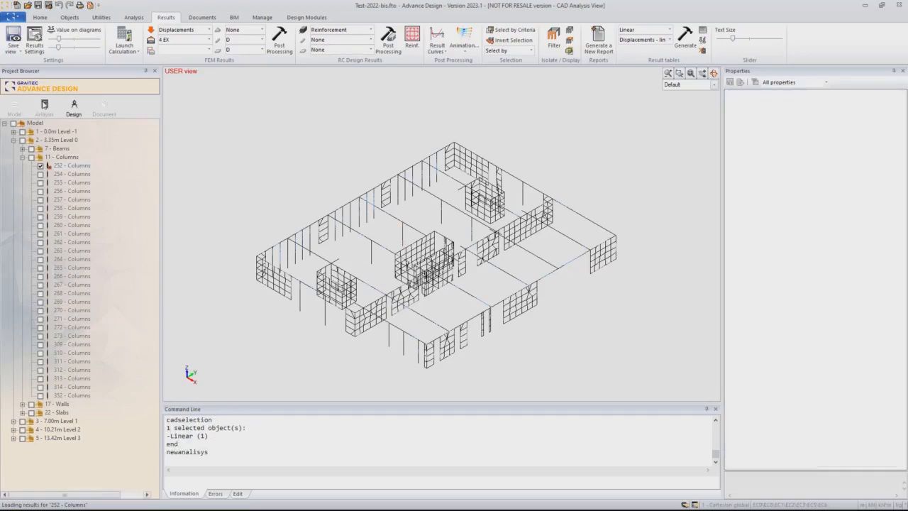
click(51, 157)
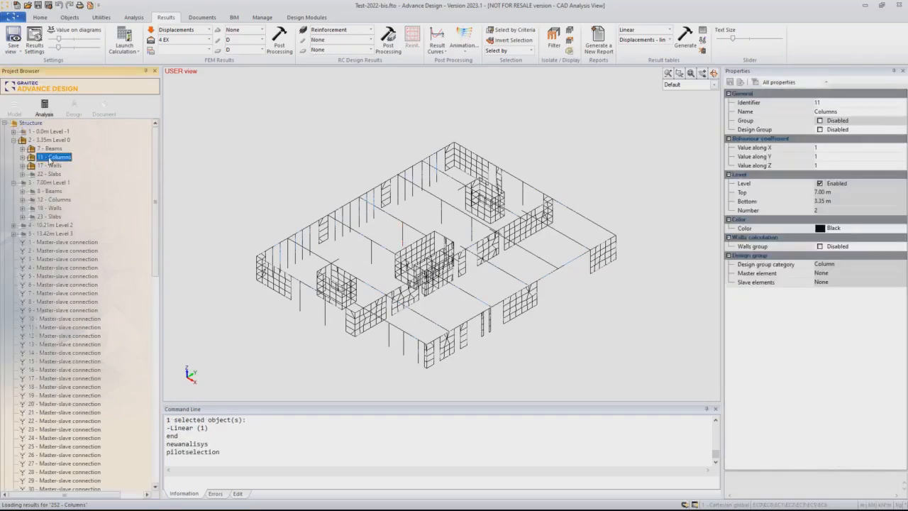
scroll(857, 315, down, 5)
scroll(858, 316, down, 1)
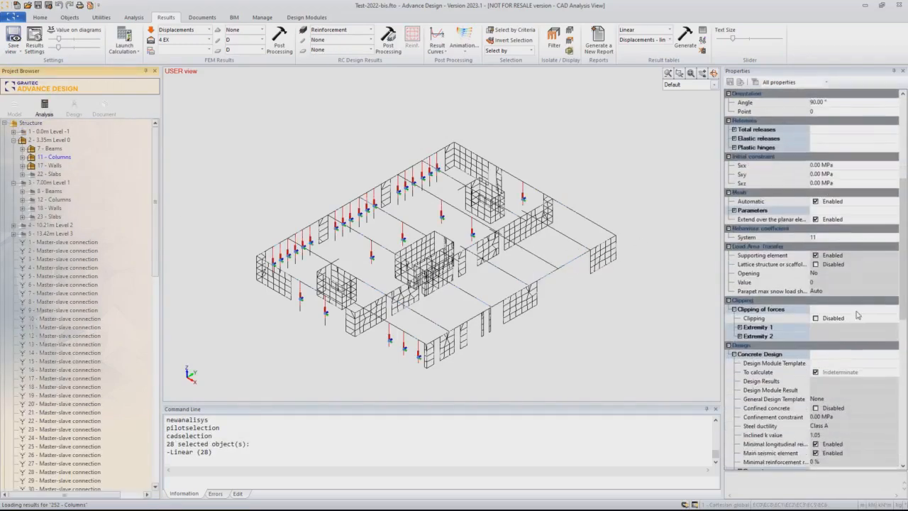
click(815, 372)
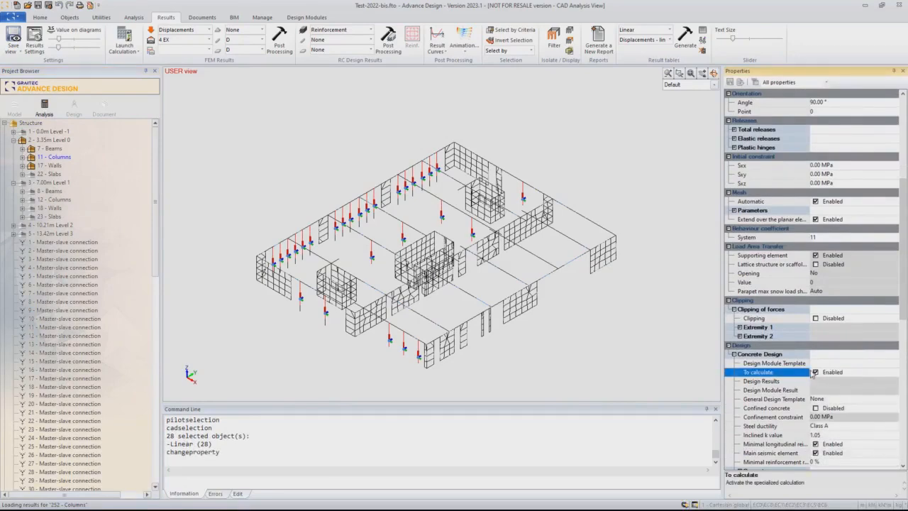
Check the steel ductility classes available in the concrete design properties of the selected columns
scroll(853, 381, down, 4)
click(858, 282)
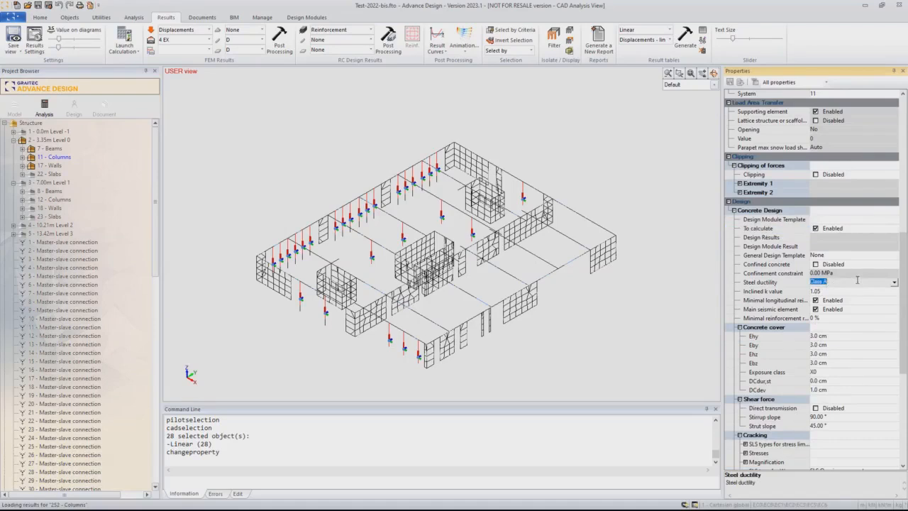
click(894, 284)
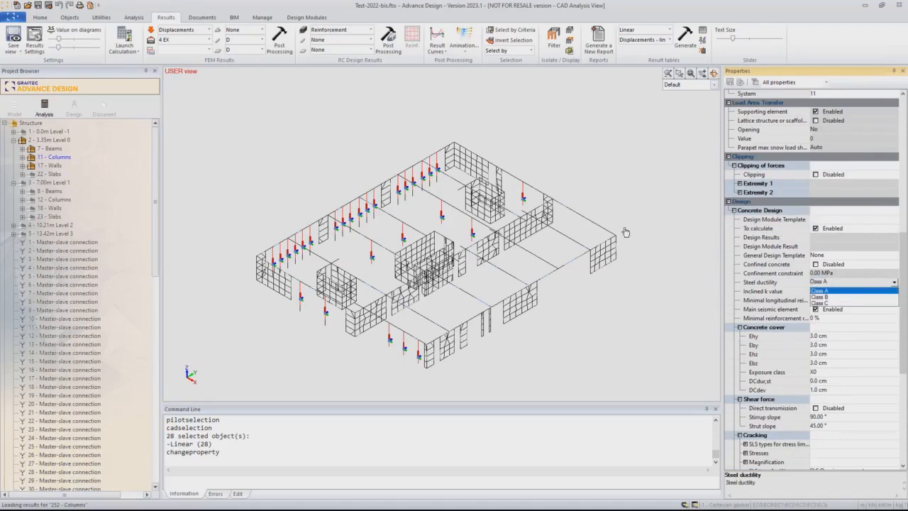
click(661, 180)
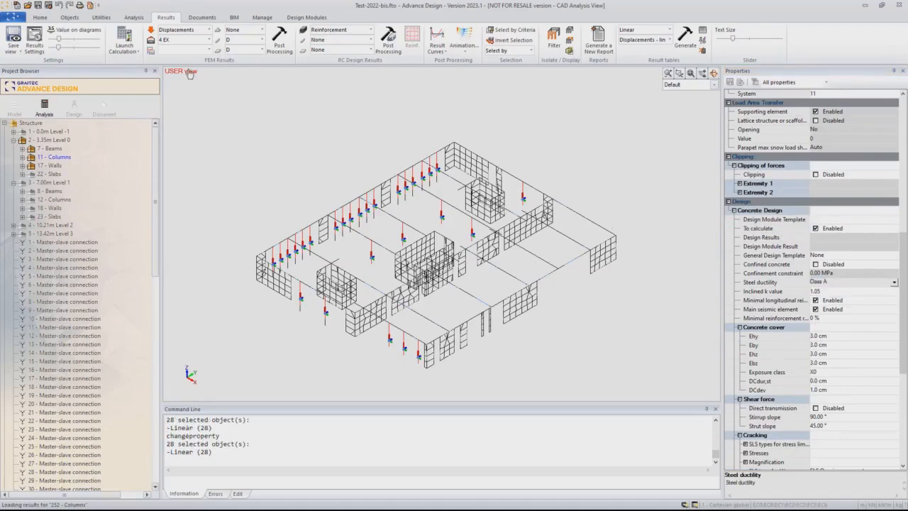
Create a concrete linear design template named EC8 Columns with steel ductility Class B
click(142, 17)
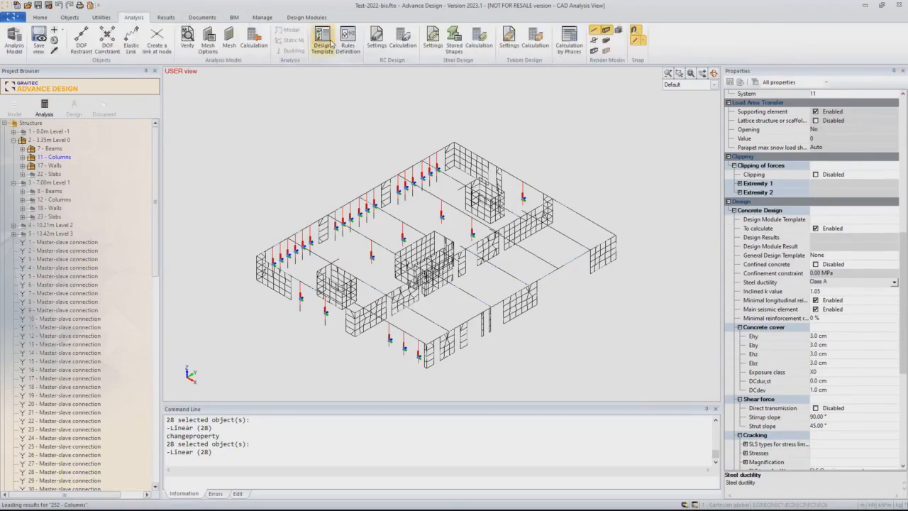
click(330, 44)
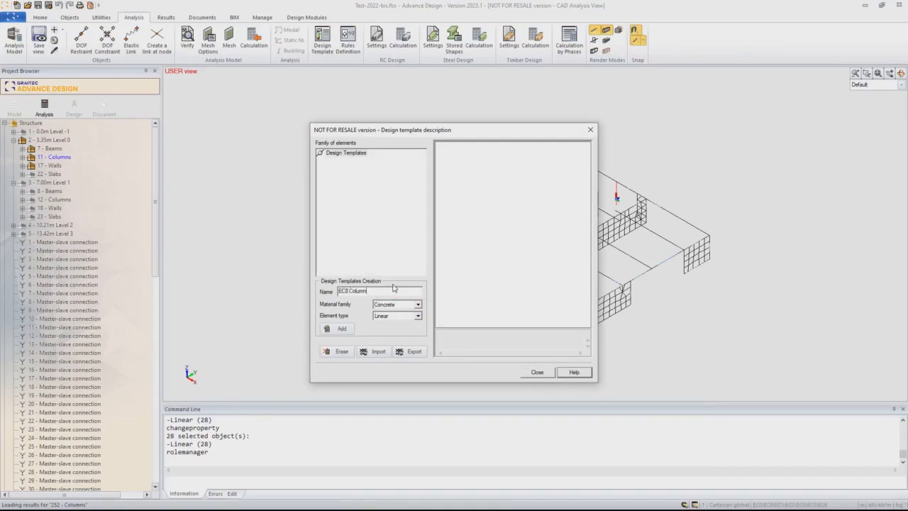
click(353, 332)
click(560, 228)
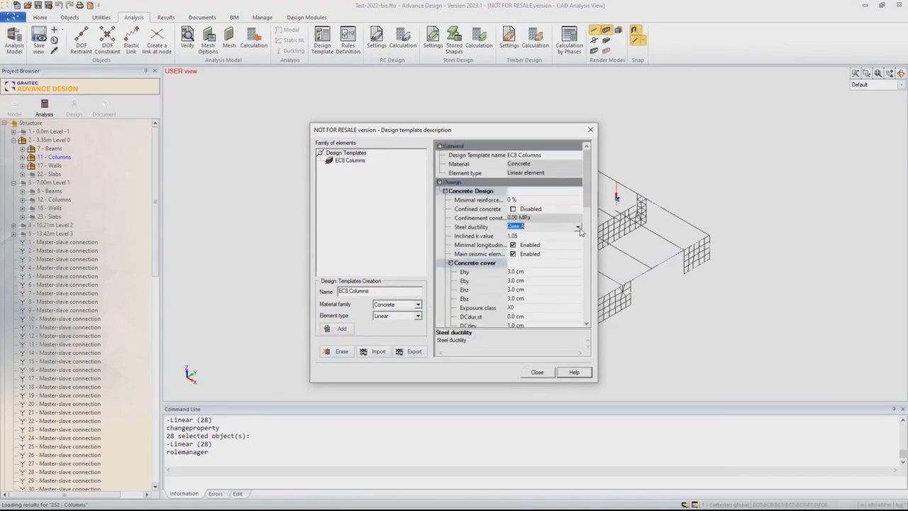
click(577, 227)
click(531, 242)
click(538, 372)
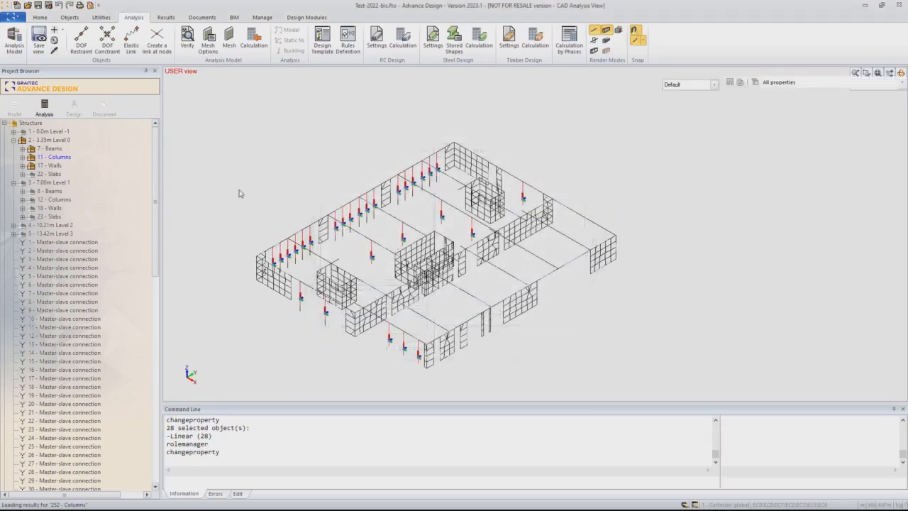
Assign the EC8 Columns general design template to all Level 0 columns
click(50, 157)
scroll(878, 320, down, 10)
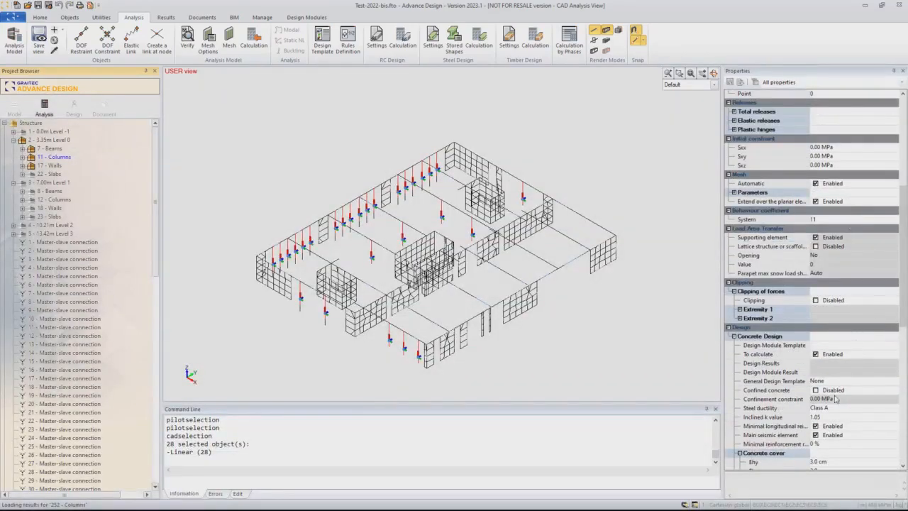
click(870, 381)
click(893, 382)
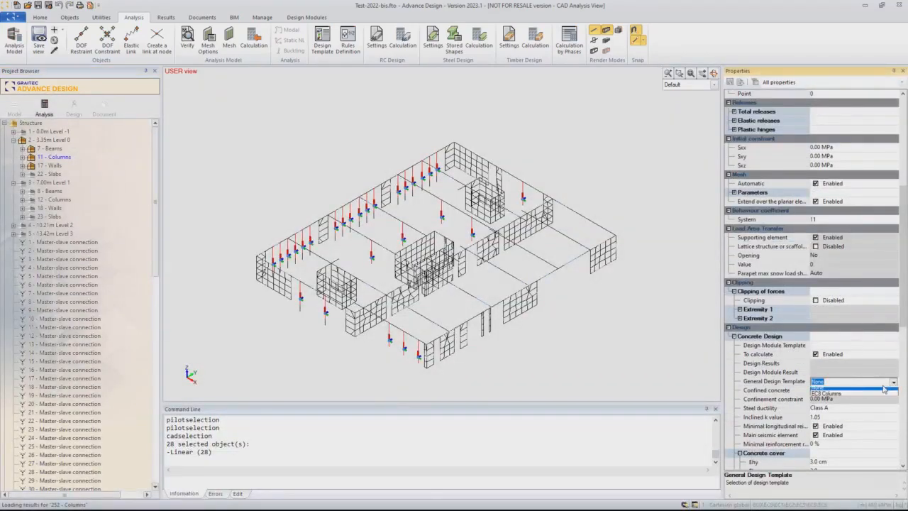
click(840, 399)
click(775, 372)
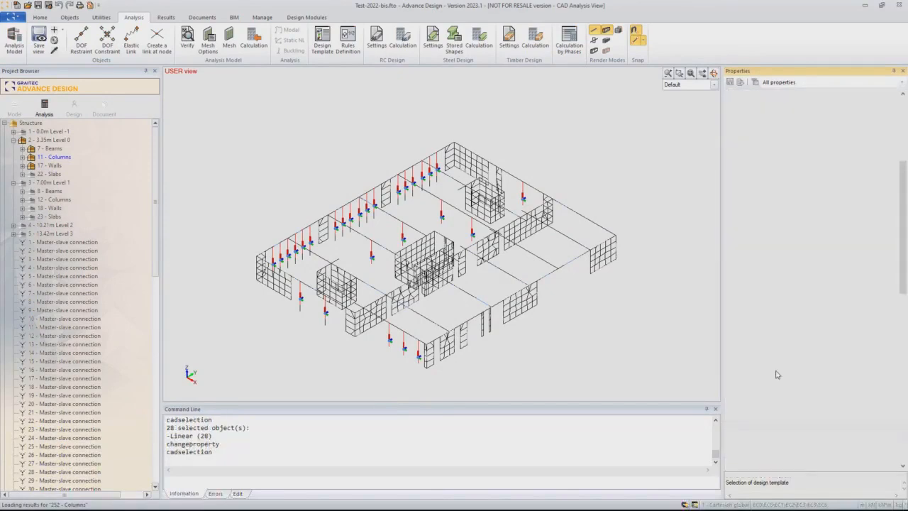
Check the steel ductility and concrete cover values the Level 0 columns take from their design template
scroll(789, 348, down, 2)
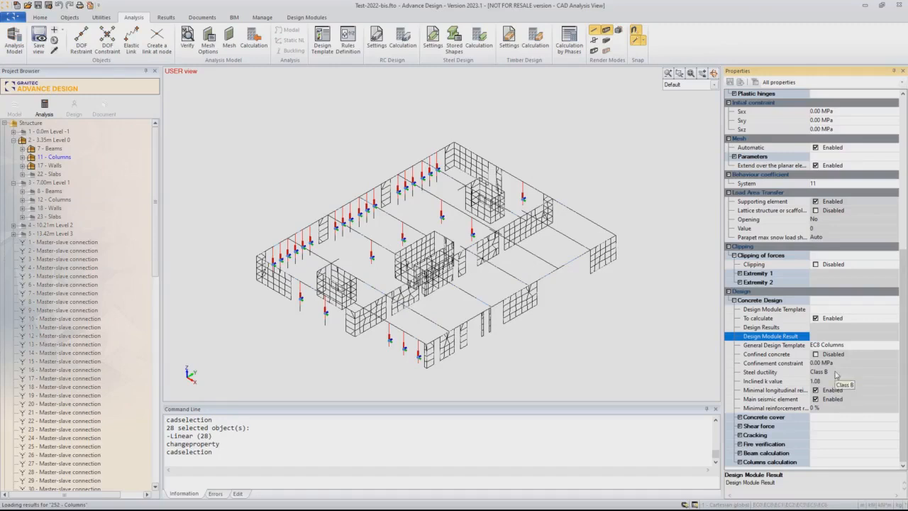
click(837, 372)
click(740, 418)
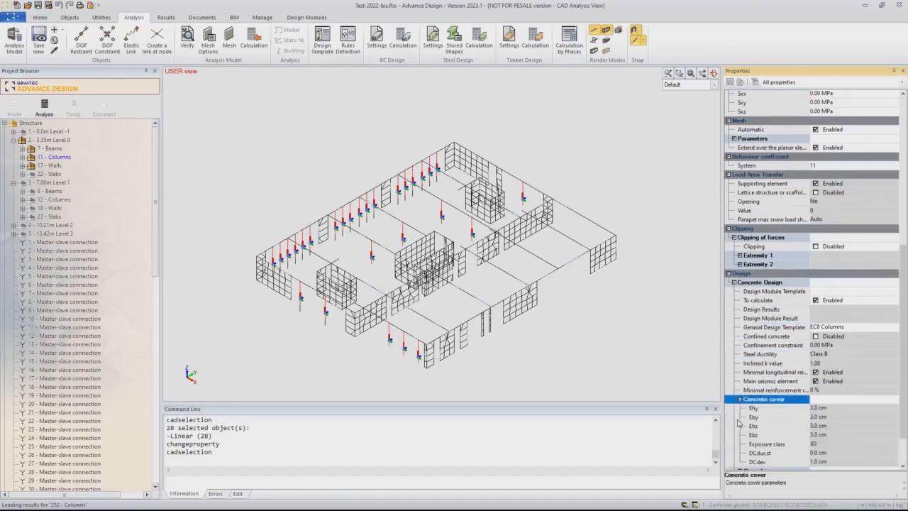
click(830, 435)
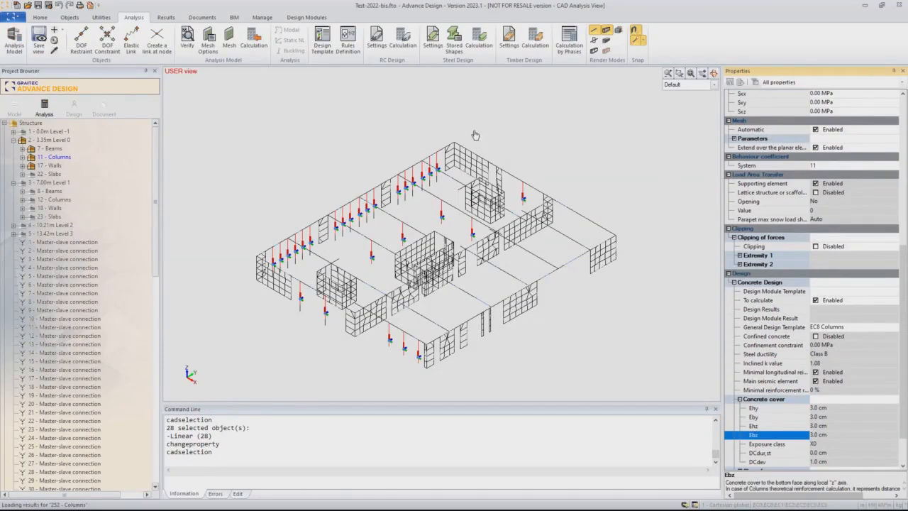
Review the settings stored in the EC8 Columns design template and close the template definitions
click(323, 41)
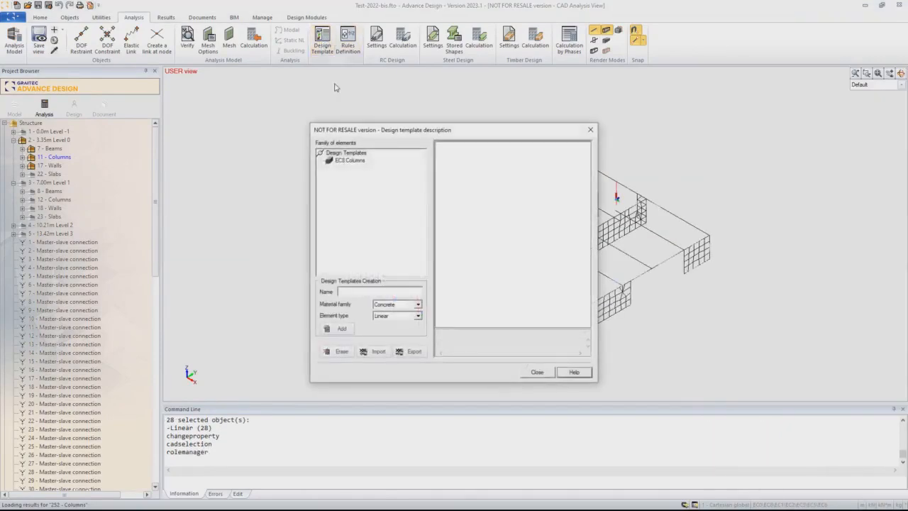
click(342, 163)
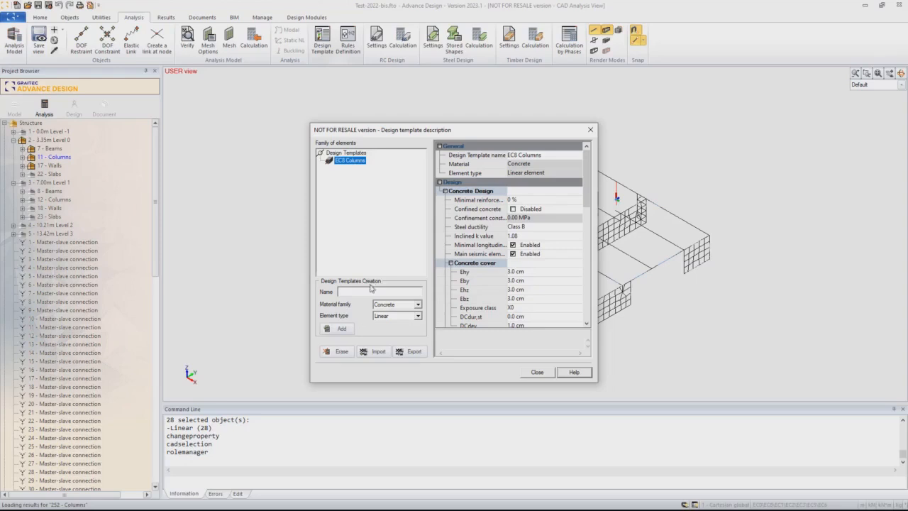
click(544, 372)
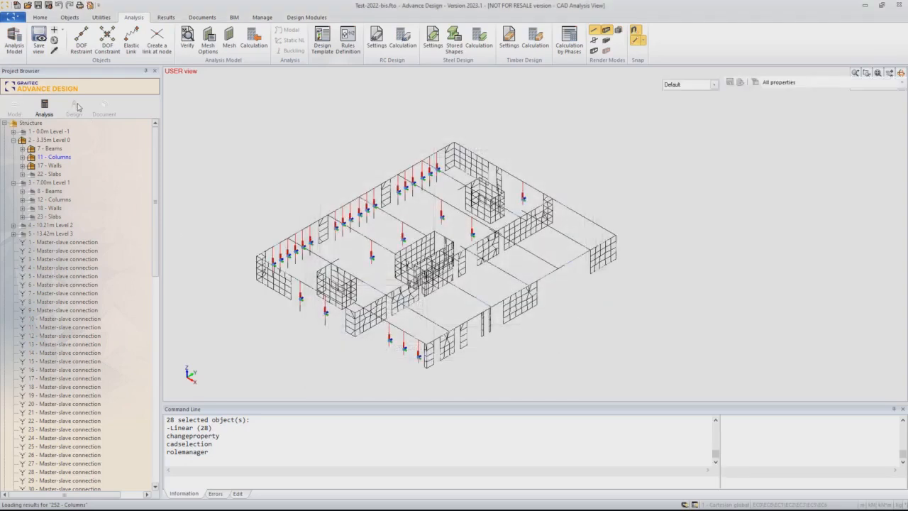
Reinitialise the design module data of column 252, accepting the deletion of its files
right_click(61, 170)
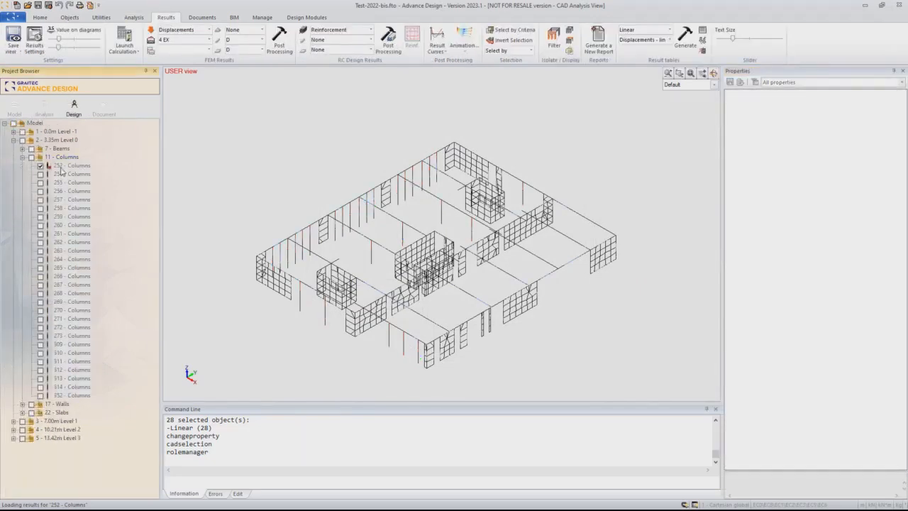
click(93, 187)
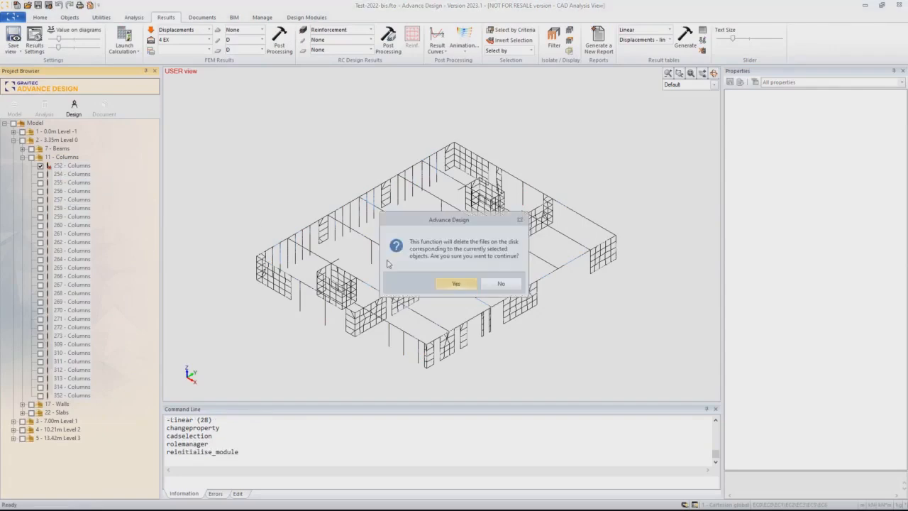
click(449, 284)
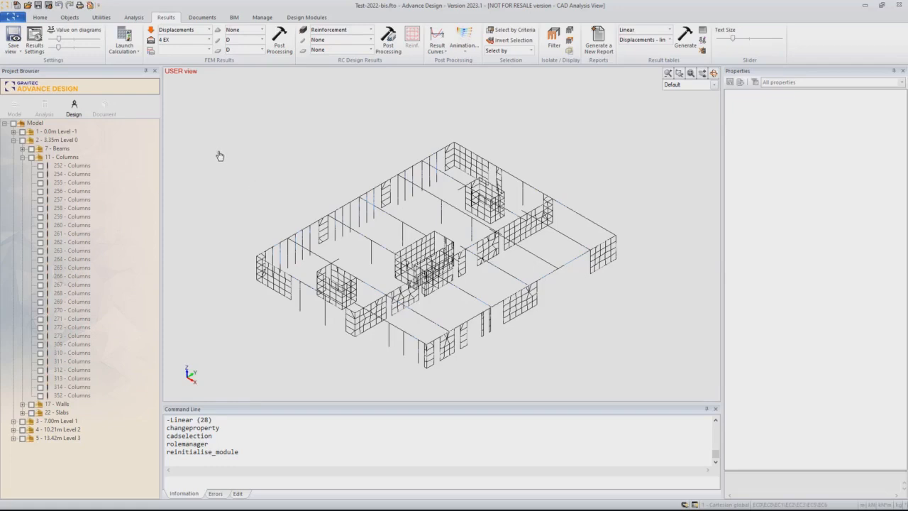
Reopen column 252 with the Design Modules, check the ductility class in its reinforced concrete assumptions and calculate the column
click(78, 166)
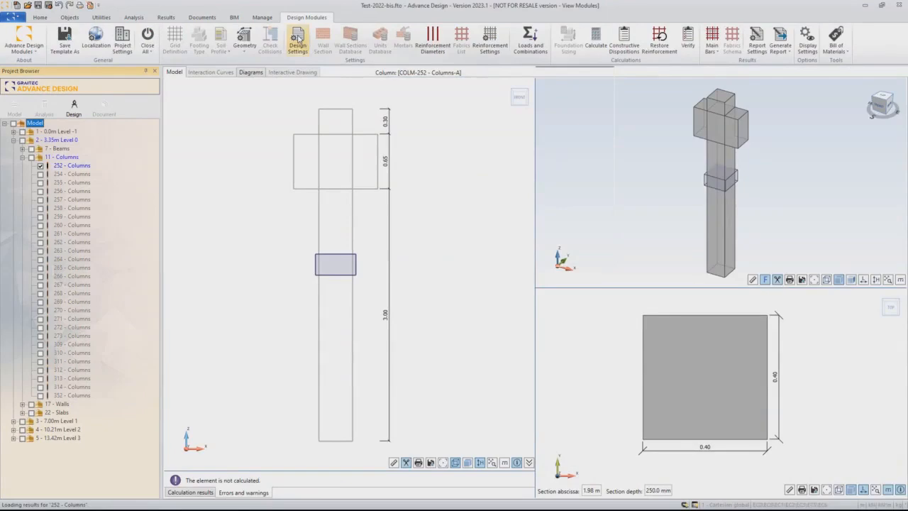
click(297, 39)
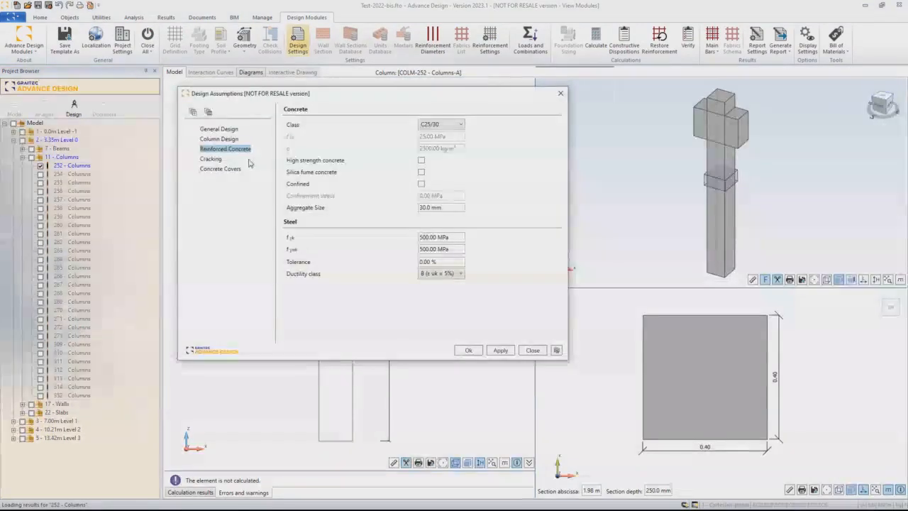
click(560, 93)
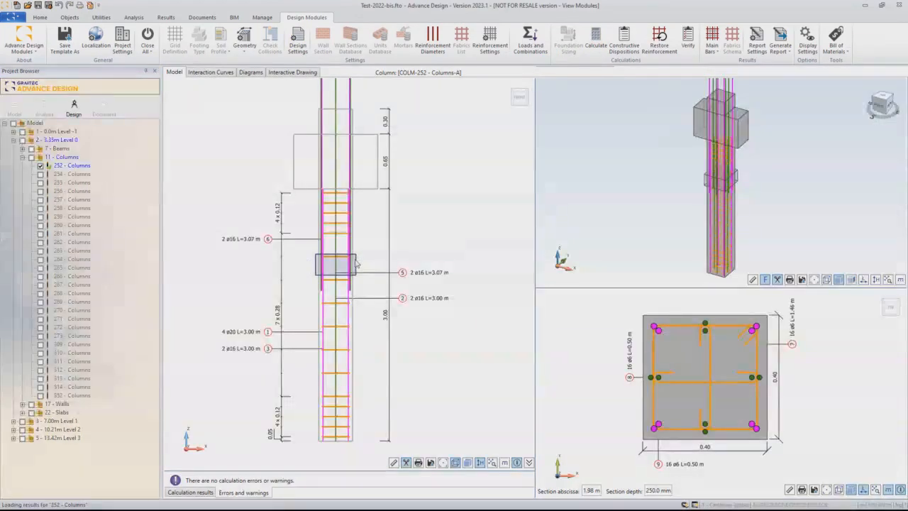
Move column 252's section cut down to abscissa 0.23 m and open the settings of its transverse reinforcement
drag(357, 264, 359, 415)
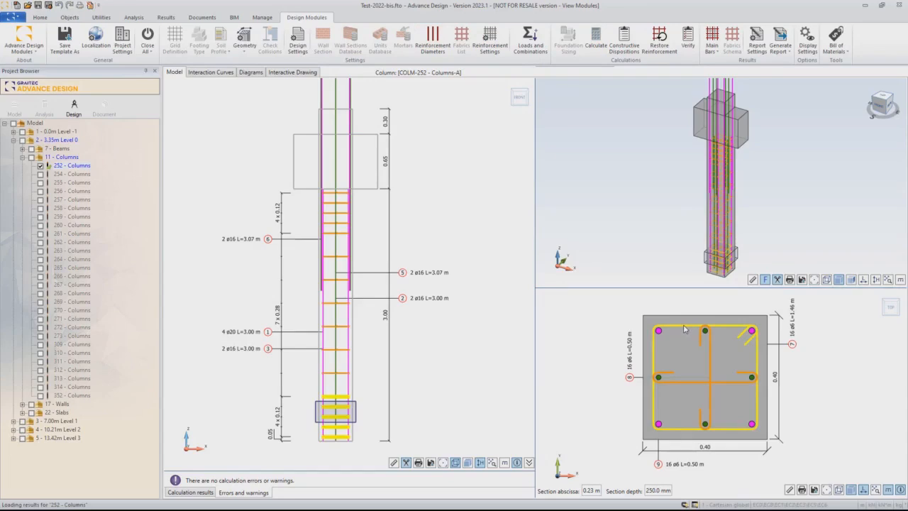
mouse_move(684, 329)
double_click(681, 328)
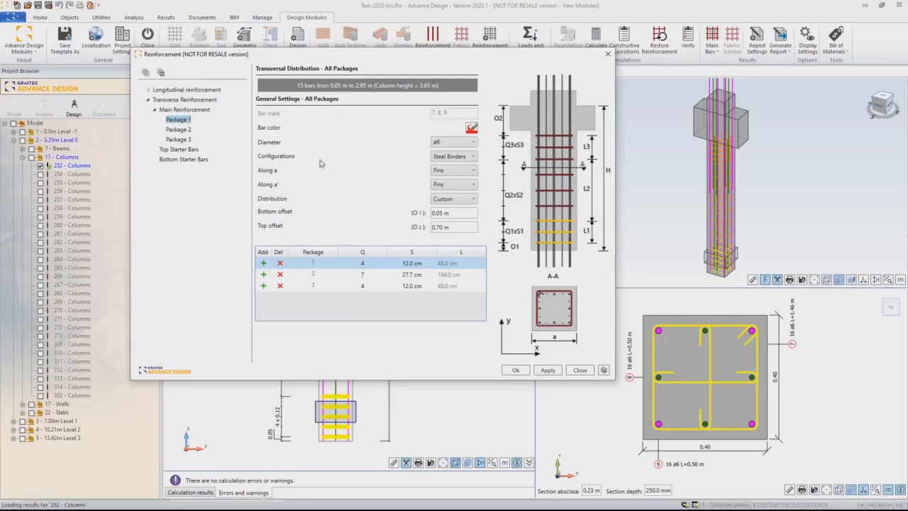
Examine transverse reinforcement packages 2 and 3 and where their bars lie along the column
click(182, 140)
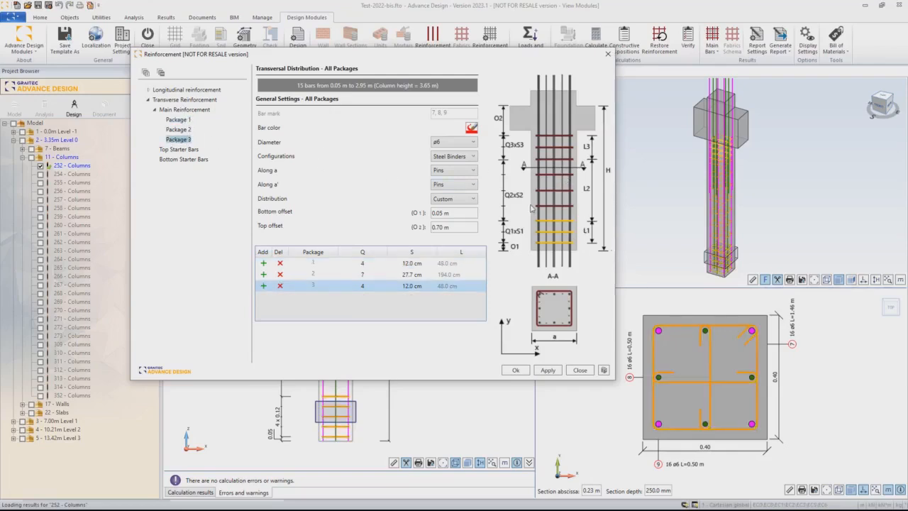
click(178, 130)
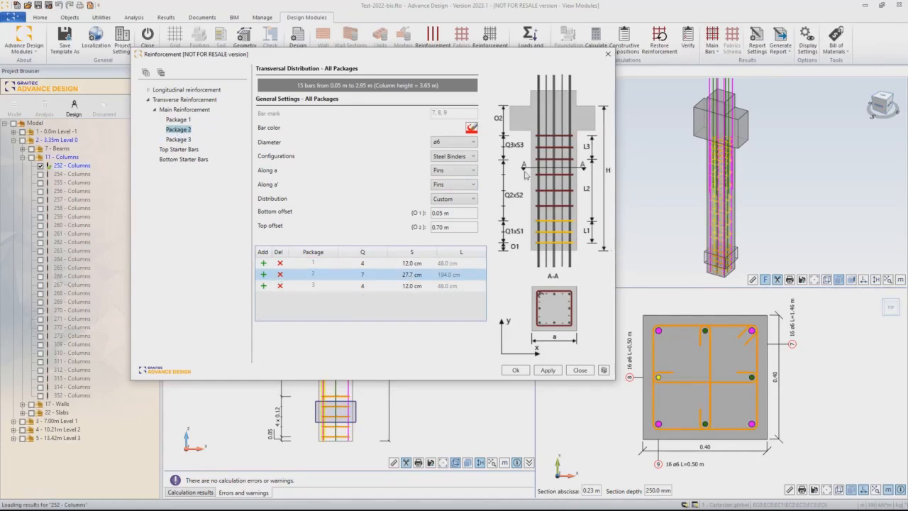
click(178, 140)
click(721, 163)
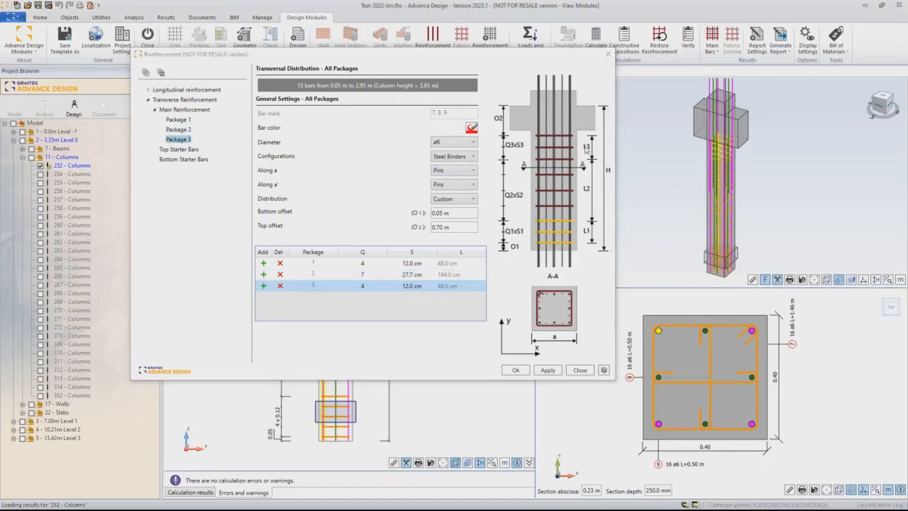
click(177, 130)
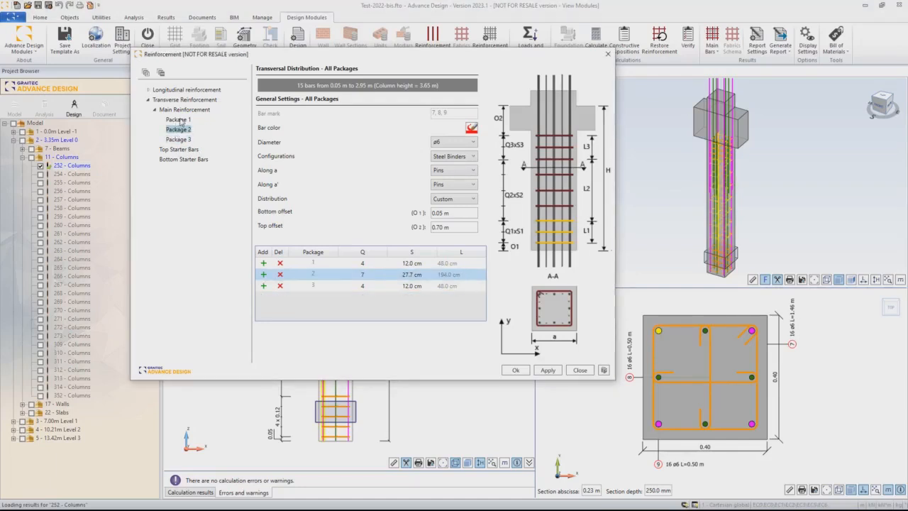
Set the main transverse reinforcement diameter to ø8 for all packages of column 252
click(179, 120)
click(459, 143)
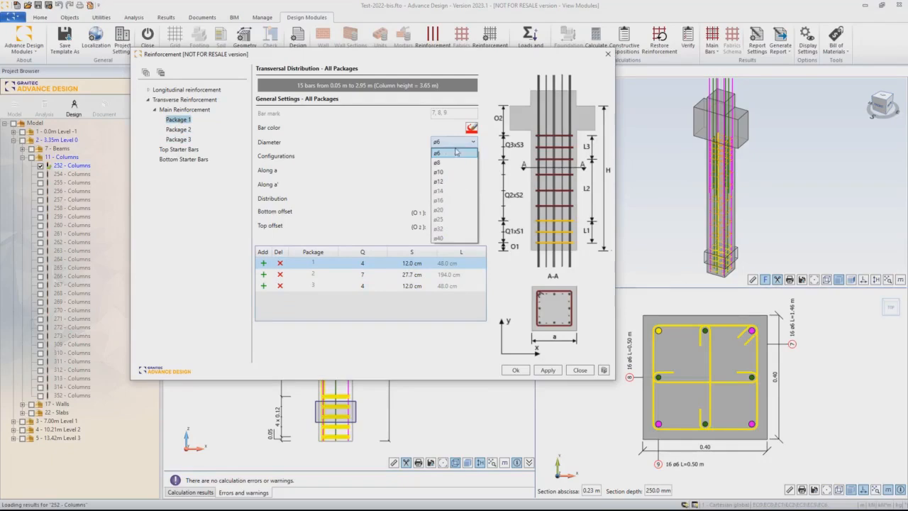
click(442, 161)
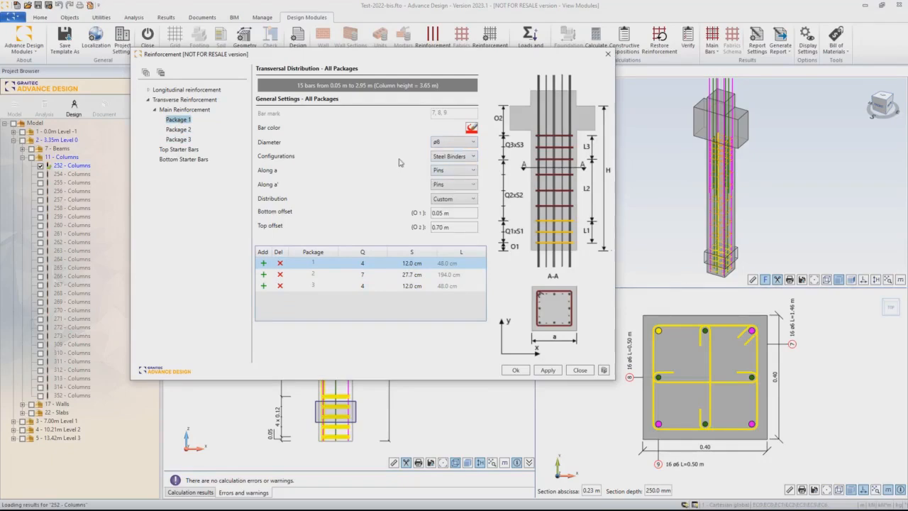
Set the transverse bar spacing to 10 cm in packages 1 and 3 and the bar quantity of package 3 to 5
click(412, 263)
text(10)
click(414, 274)
click(415, 286)
text(10)
click(370, 286)
text(5)
click(523, 372)
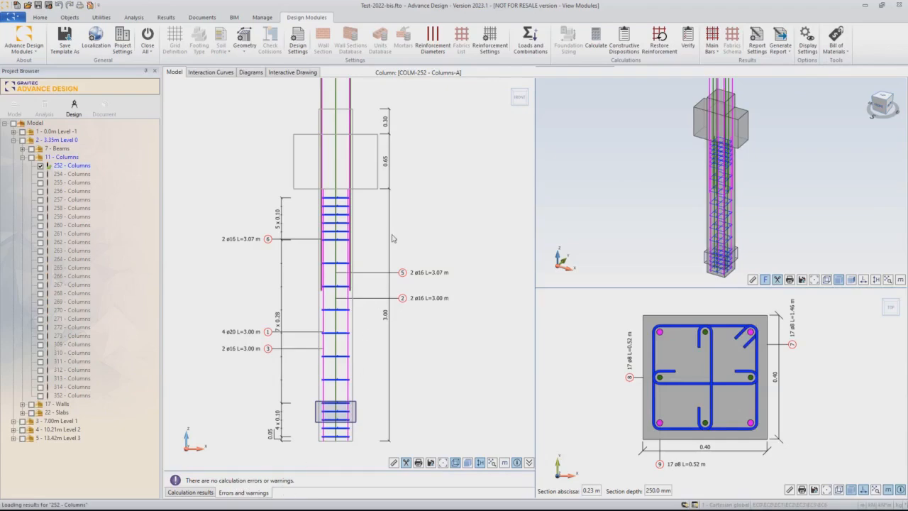
Examine column 252's 3D interaction surface from another viewing angle
click(217, 74)
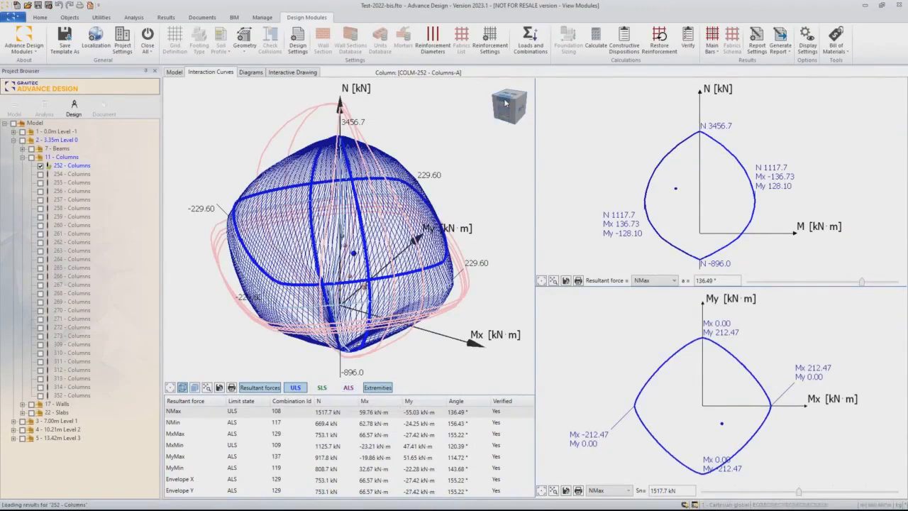
drag(514, 107, 418, 201)
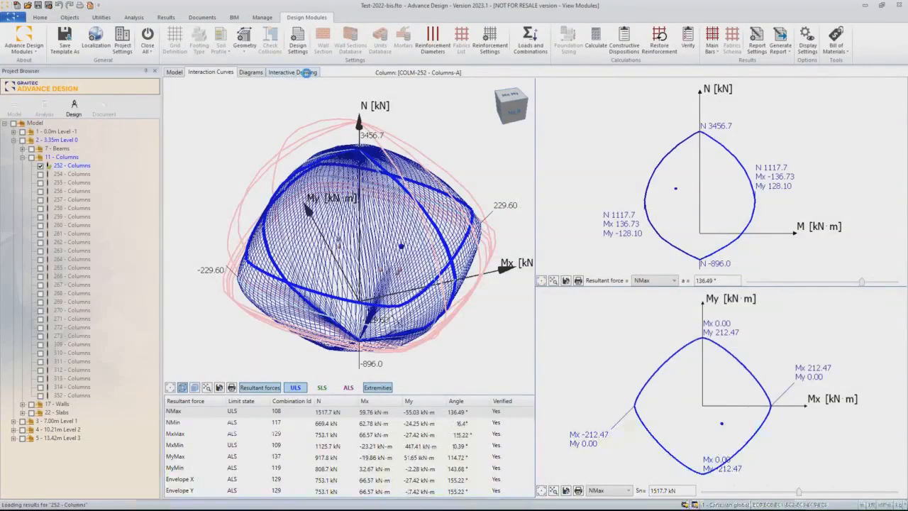
Open column 252's interactive drawing and set the scale of views Section A and Section B to 1:10
click(304, 72)
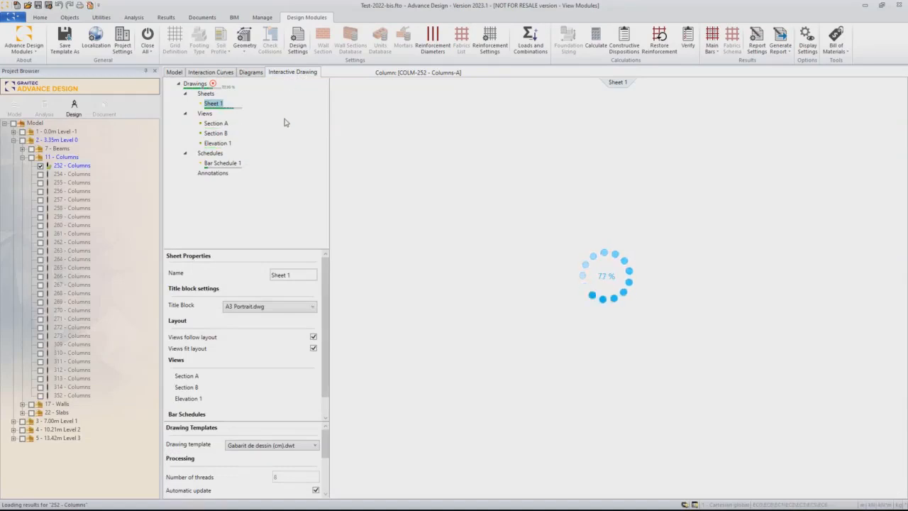
mouse_move(217, 108)
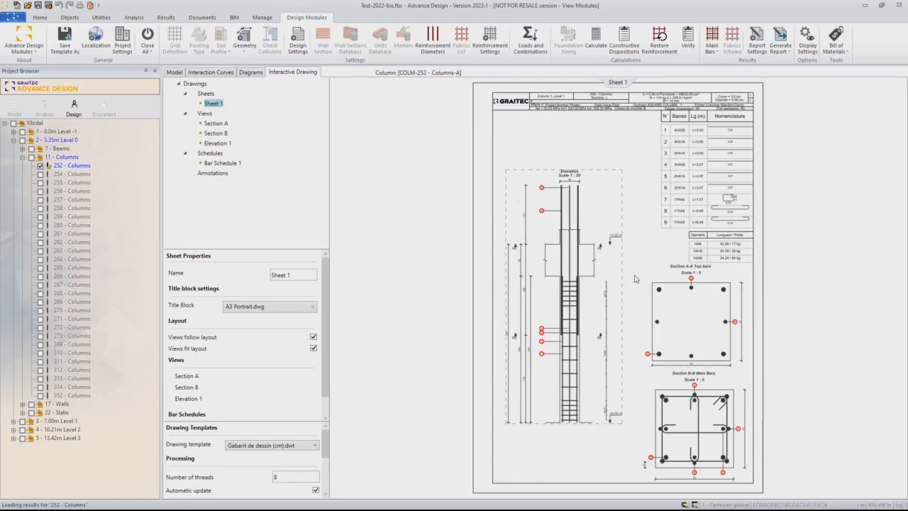
click(679, 308)
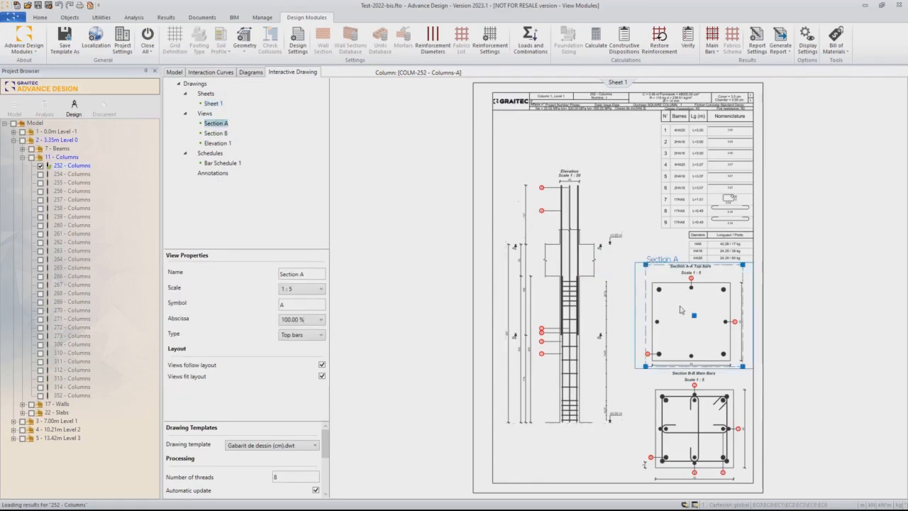
click(305, 290)
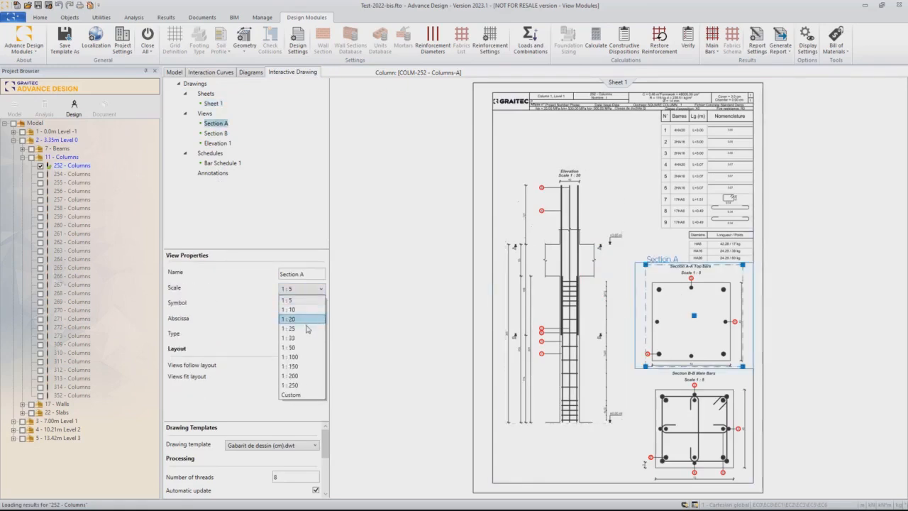
click(303, 310)
click(689, 420)
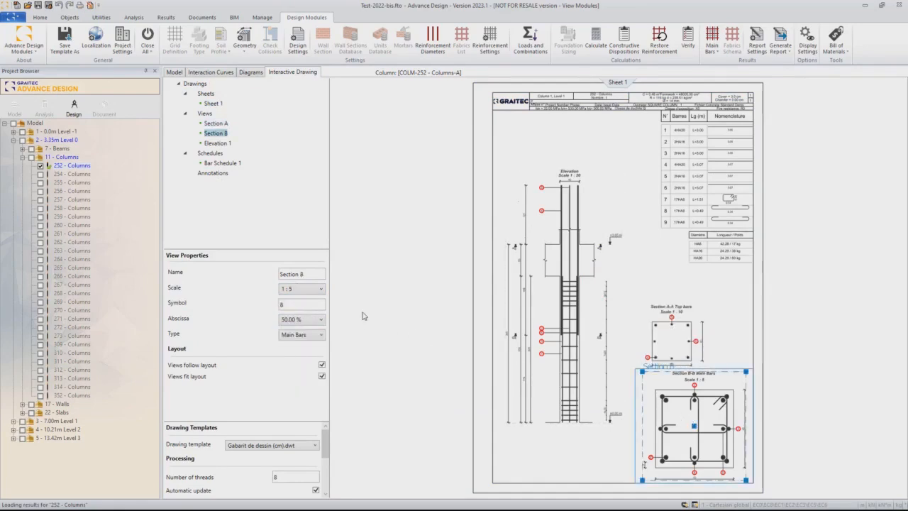
click(301, 289)
click(302, 310)
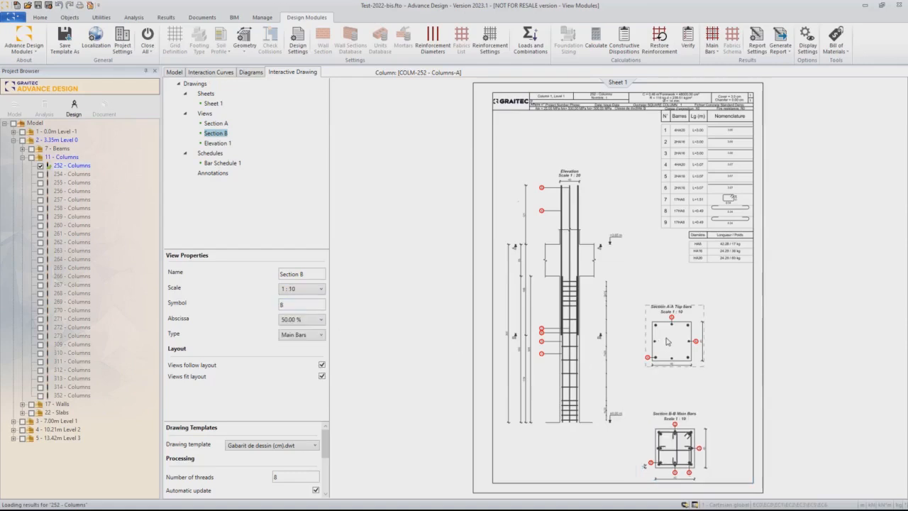
Move Section A and Section B towards the middle of their layout areas on Sheet 1
click(684, 325)
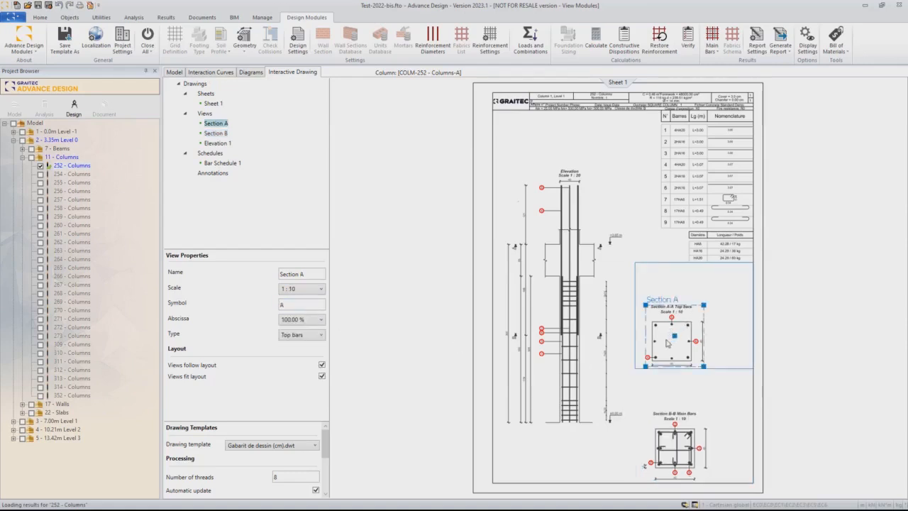
drag(677, 345, 697, 323)
click(672, 449)
drag(674, 447, 696, 402)
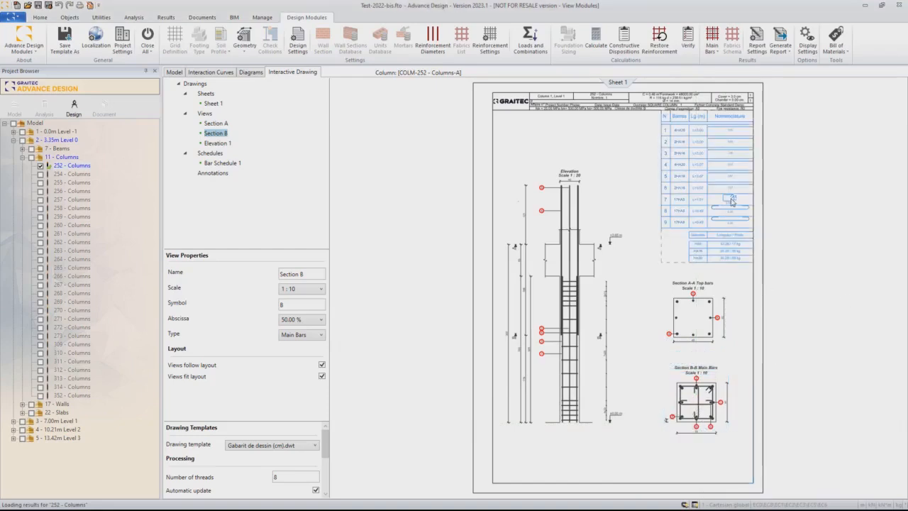
Set the drawing's views annotation expression to <<BARS NUMBER>><<DIAMETER>>, removing the length parameter
scroll(732, 200, up, 3)
middle_drag(679, 215, 605, 275)
middle_drag(440, 381, 491, 291)
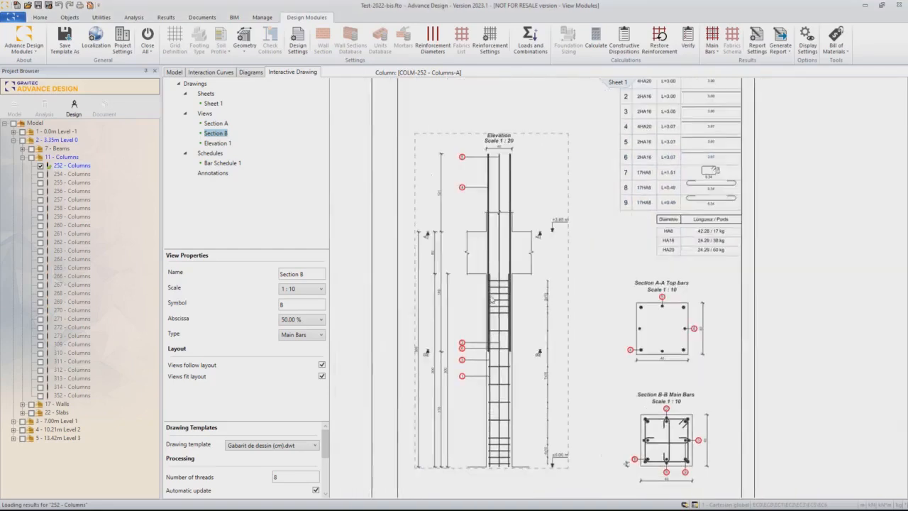
scroll(472, 331, up, 1)
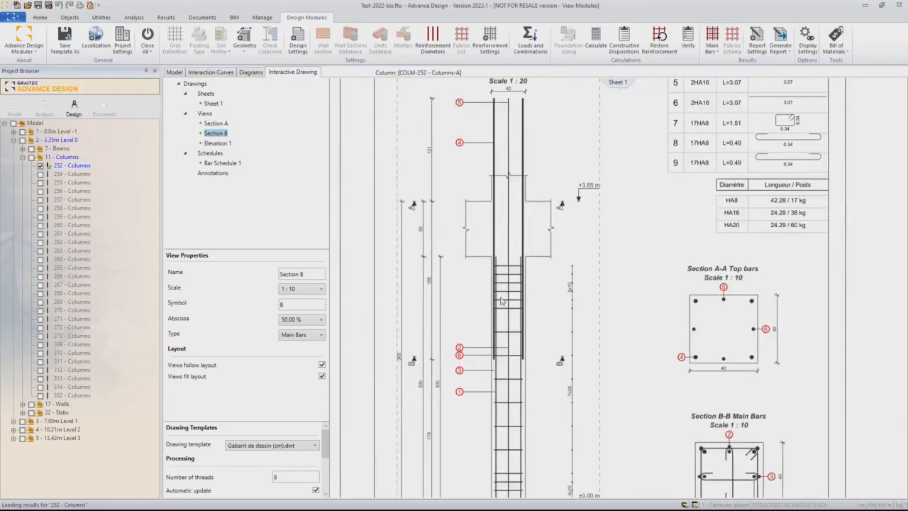
scroll(603, 315, down, 1)
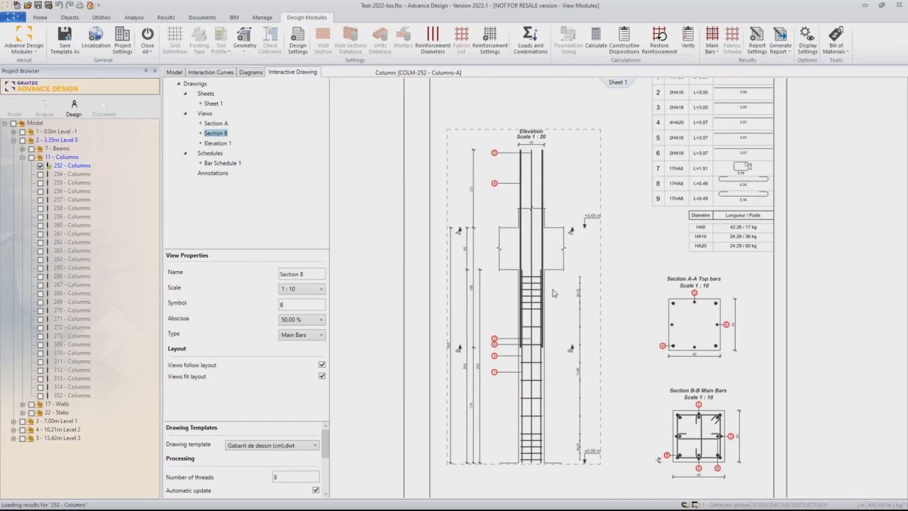
mouse_move(203, 93)
click(198, 85)
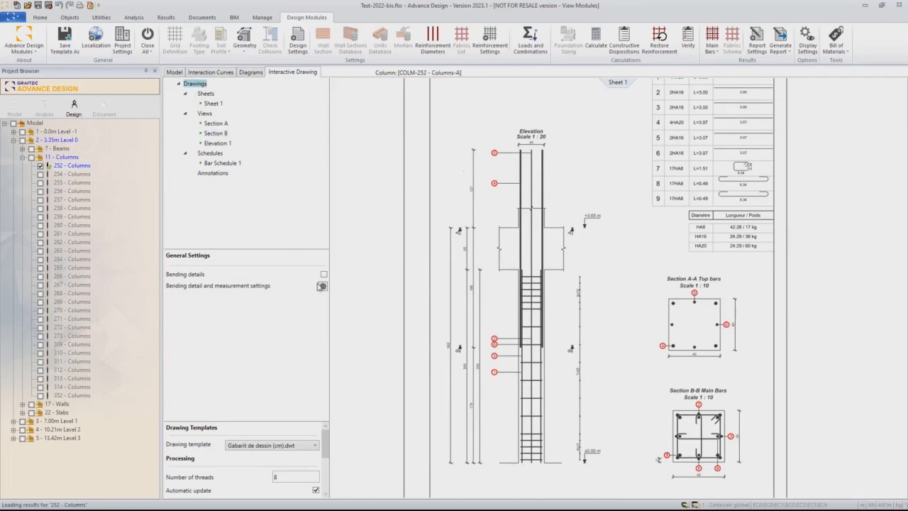
click(322, 287)
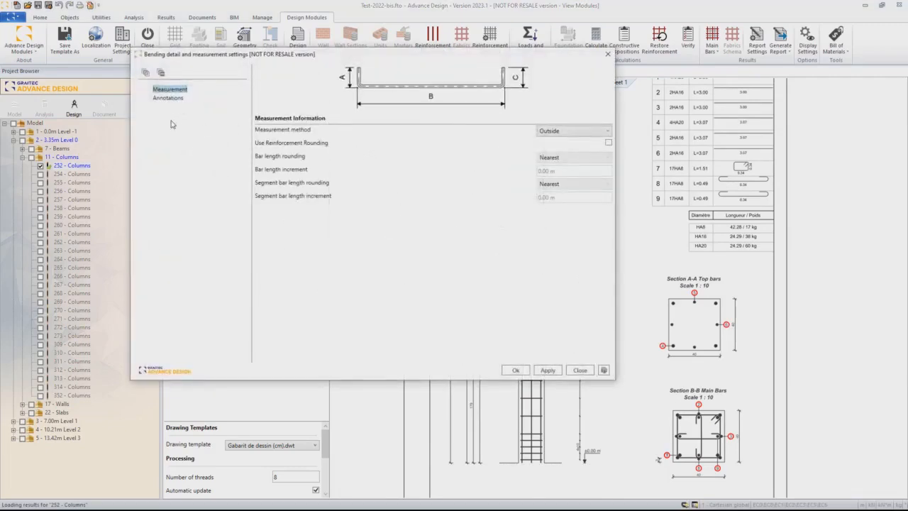
click(159, 98)
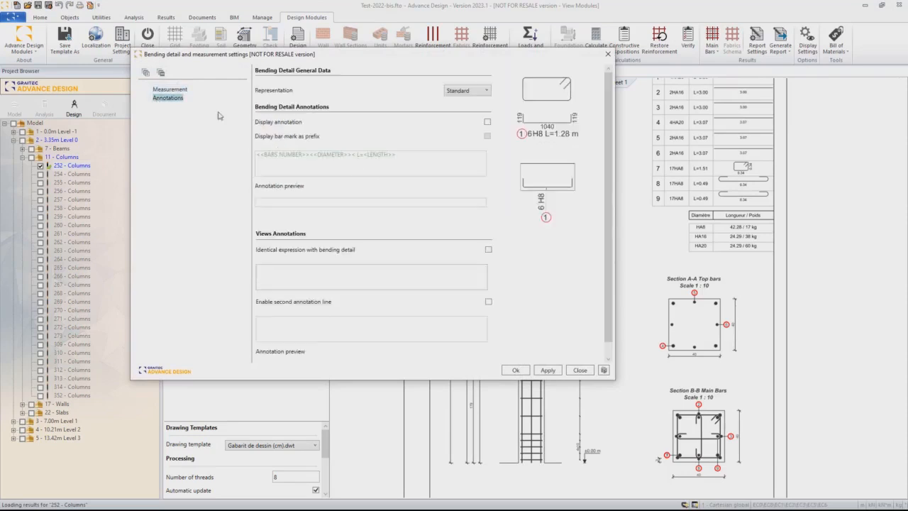
click(488, 249)
click(488, 250)
click(417, 271)
drag(400, 269, 356, 271)
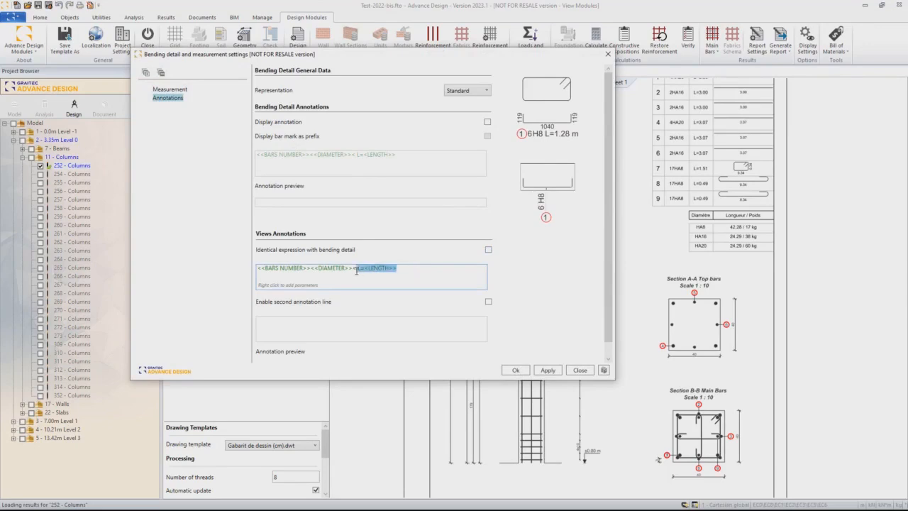
key(BackSpace)
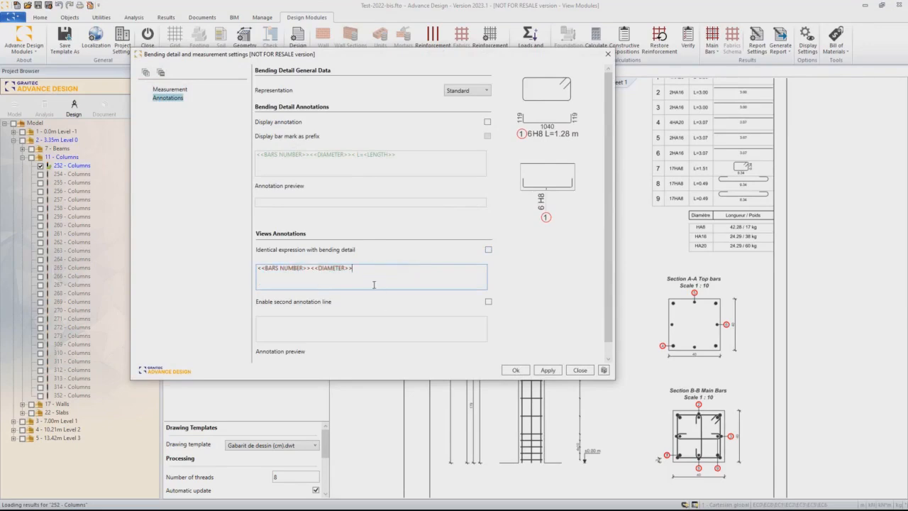
click(515, 371)
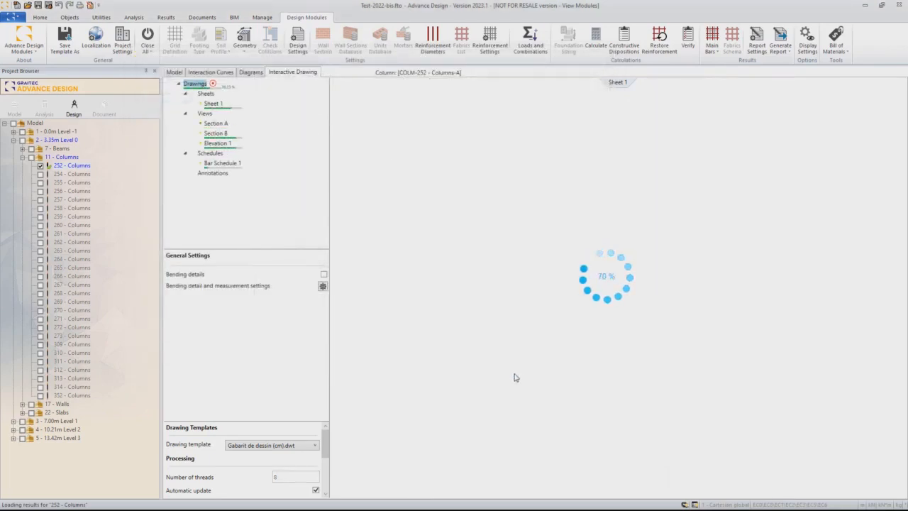
Set the diameter of column 252's main longitudinal bars to ø25 along X and Y
scroll(508, 345, up, 2)
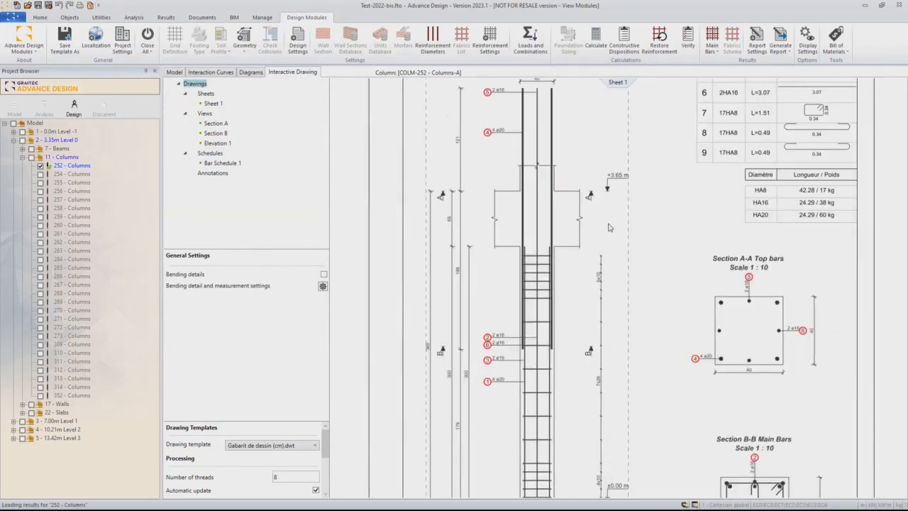
scroll(547, 256, down, 2)
middle_drag(537, 223, 512, 254)
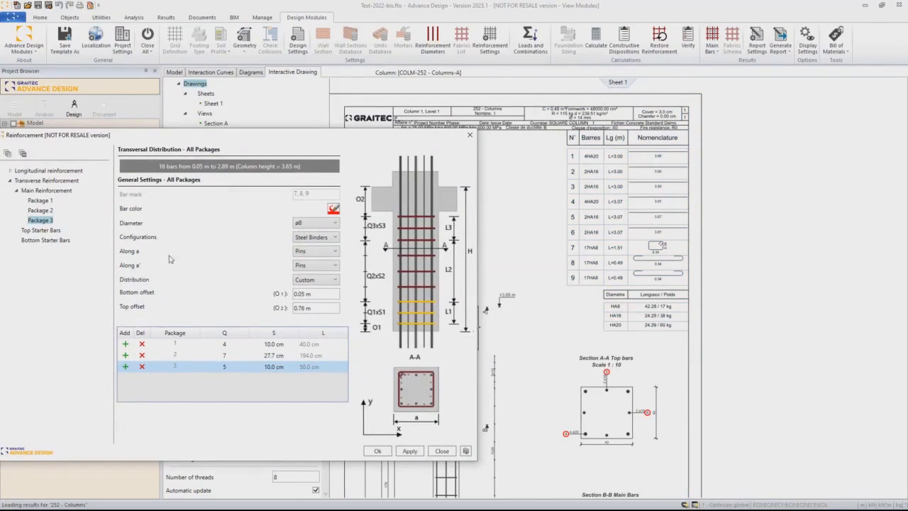
double_click(25, 171)
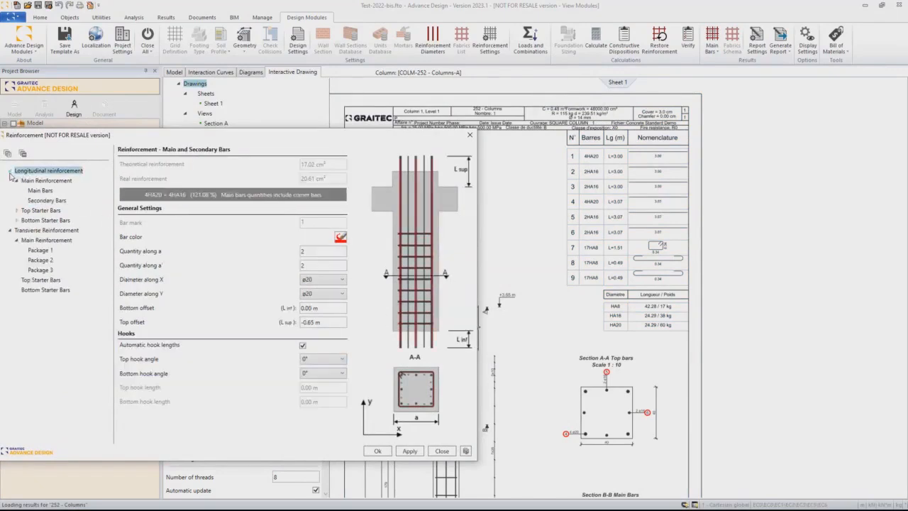
click(37, 191)
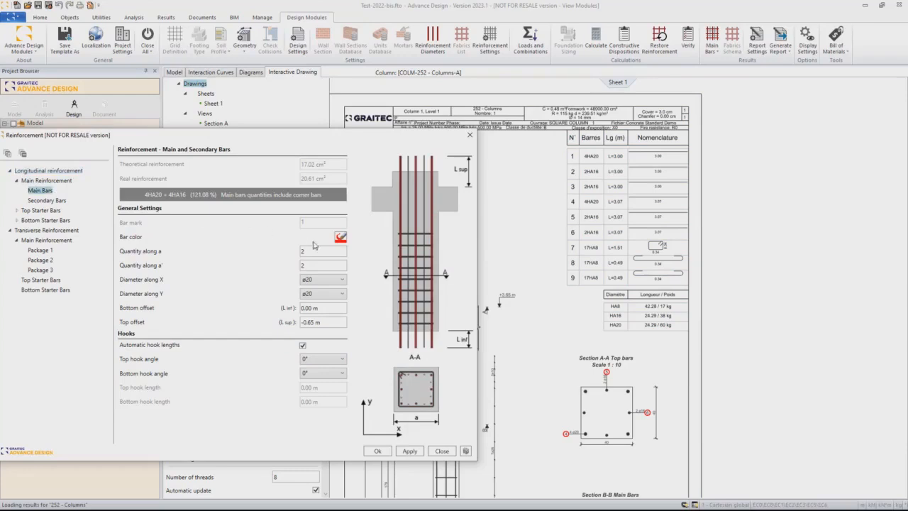
click(326, 280)
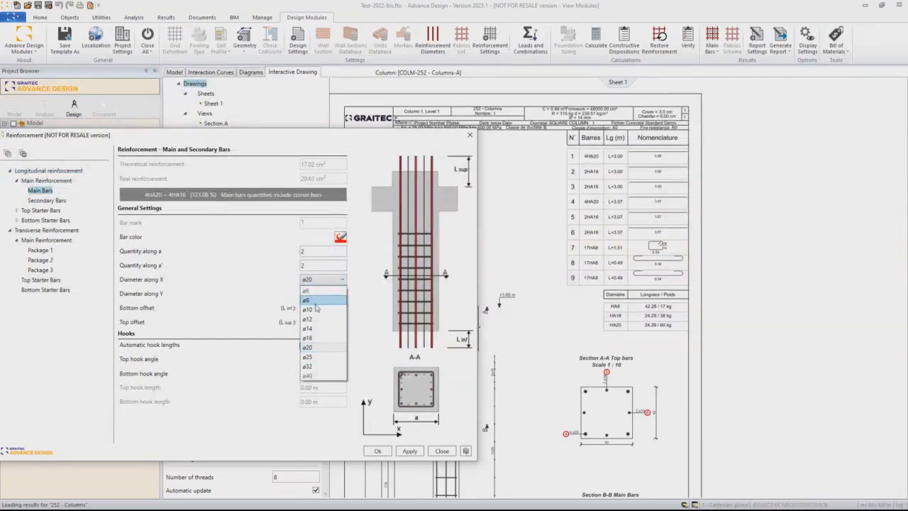
click(313, 357)
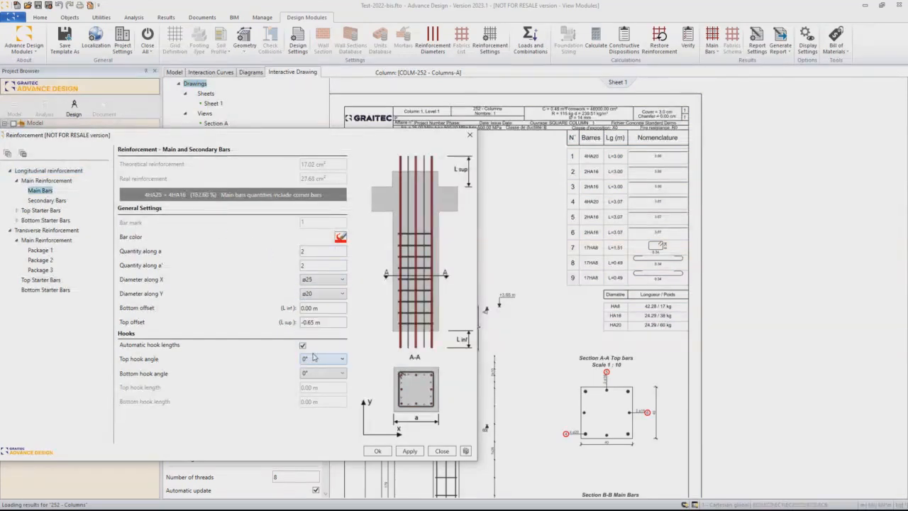
click(310, 298)
click(313, 371)
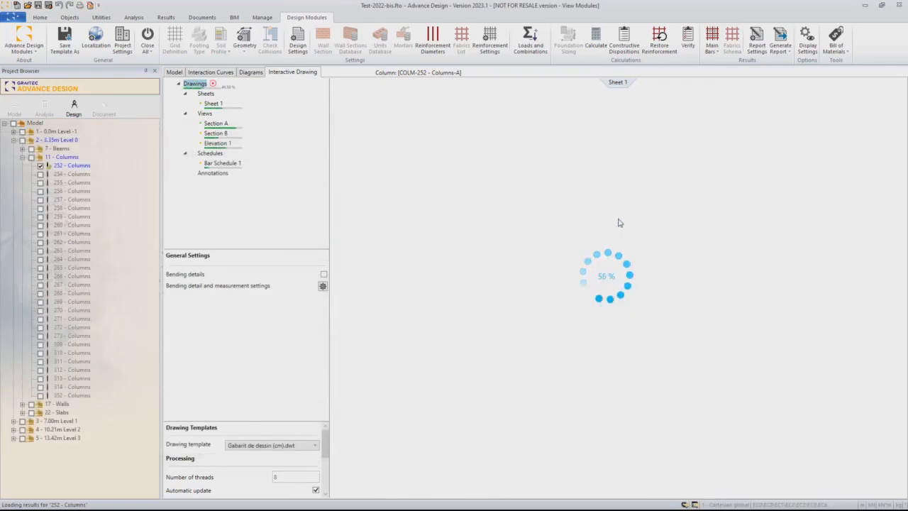
Review the updated bar schedule and sections on Sheet 1, and close column 252's design module
scroll(563, 166, up, 3)
click(574, 192)
scroll(572, 192, down, 2)
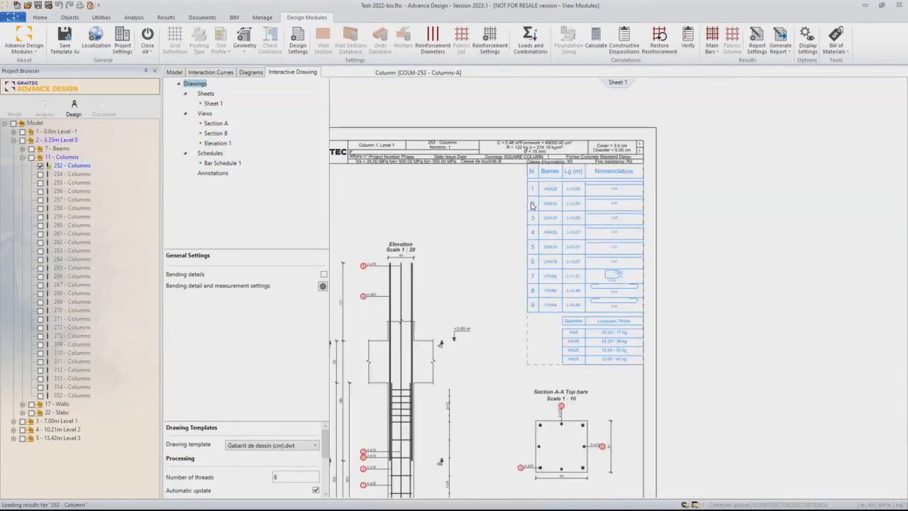
scroll(577, 162, down, 3)
click(602, 309)
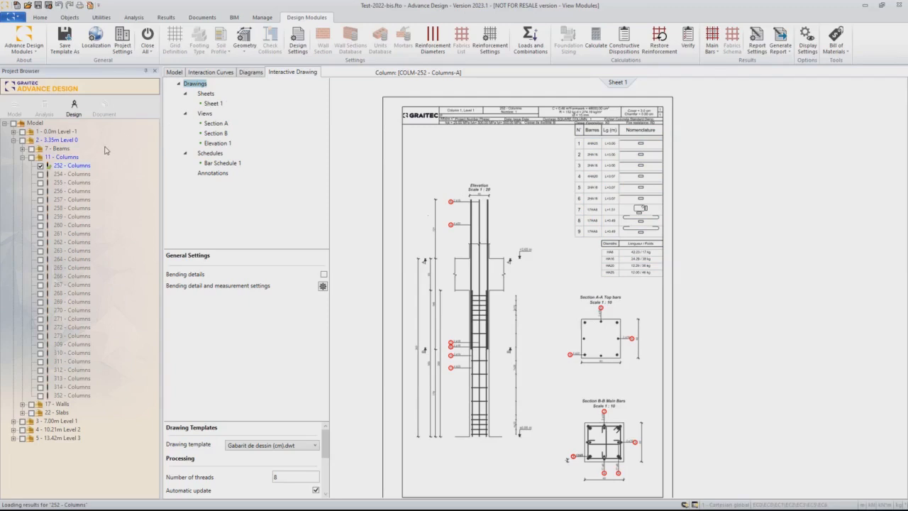
click(147, 46)
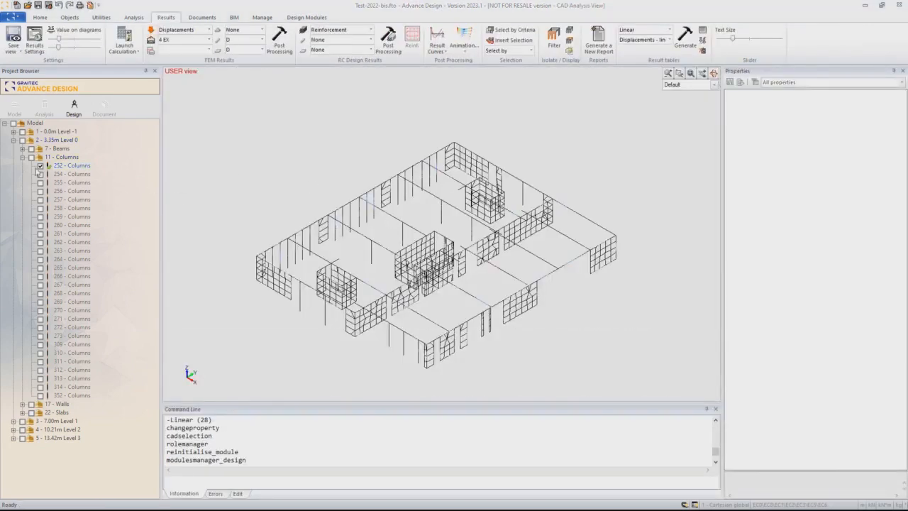
Return to the analysis model and isolate the system 0.0m Level -1
click(44, 106)
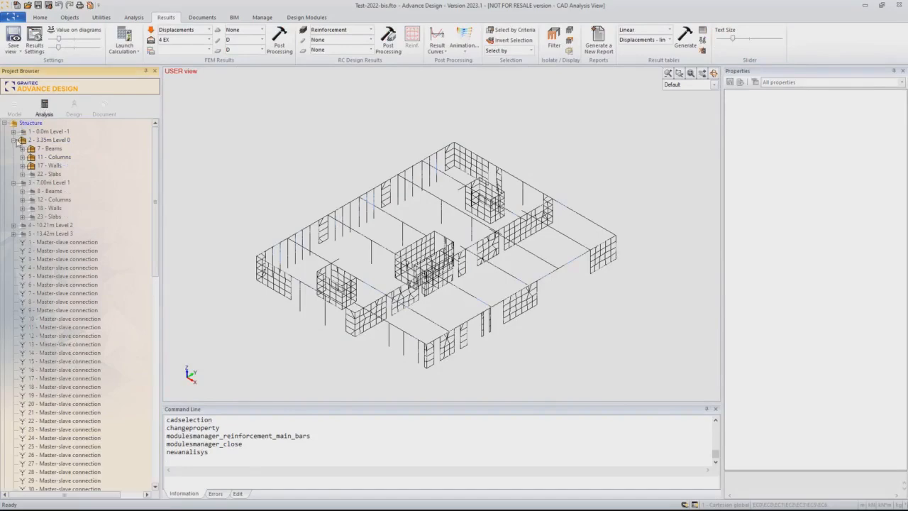
click(50, 132)
right_click(60, 132)
click(75, 214)
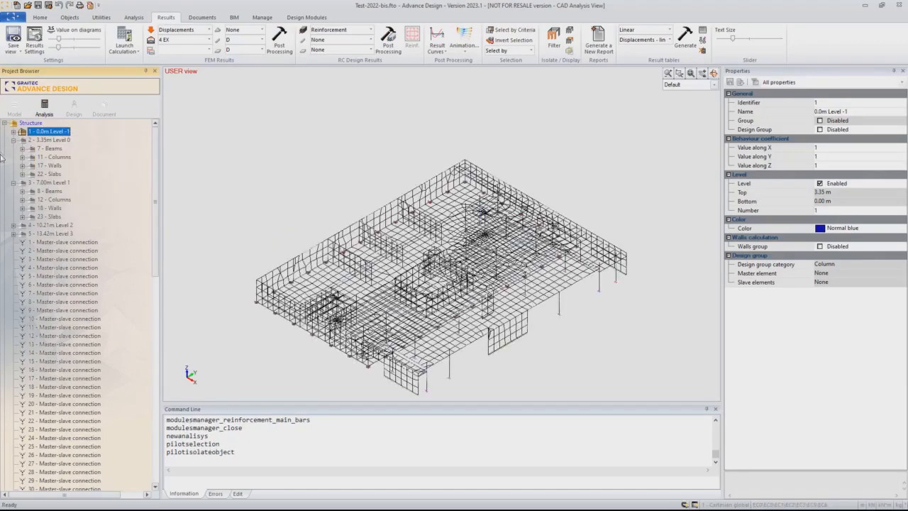
Expand 0.0m Level -1 and hide its Load areas and Ground floor systems
click(13, 131)
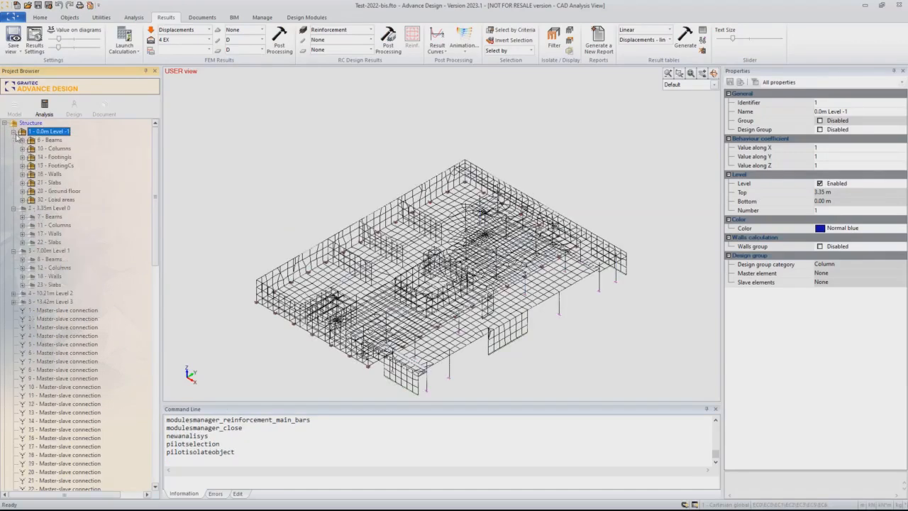
click(56, 202)
key(Up)
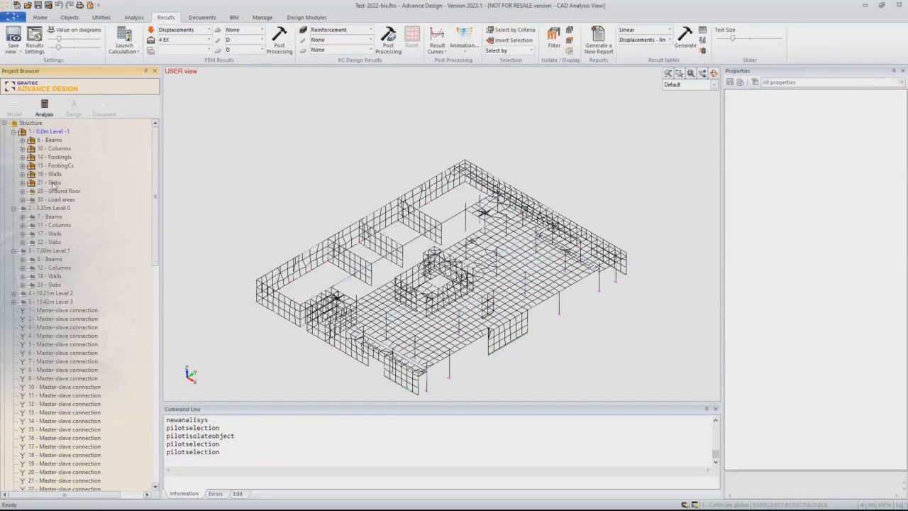
key(Up)
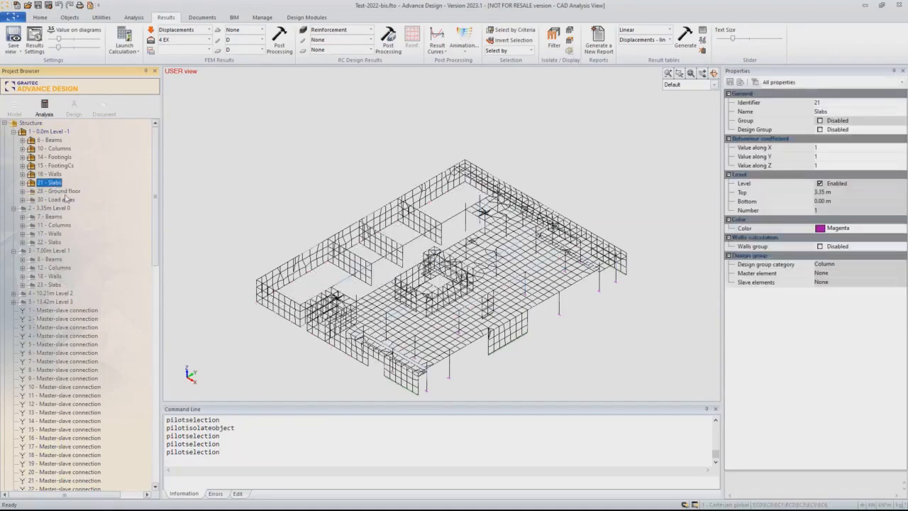
Select the R30*70 beam line on Level -1, check its concrete design properties, and run the reinforced concrete calculation
click(346, 283)
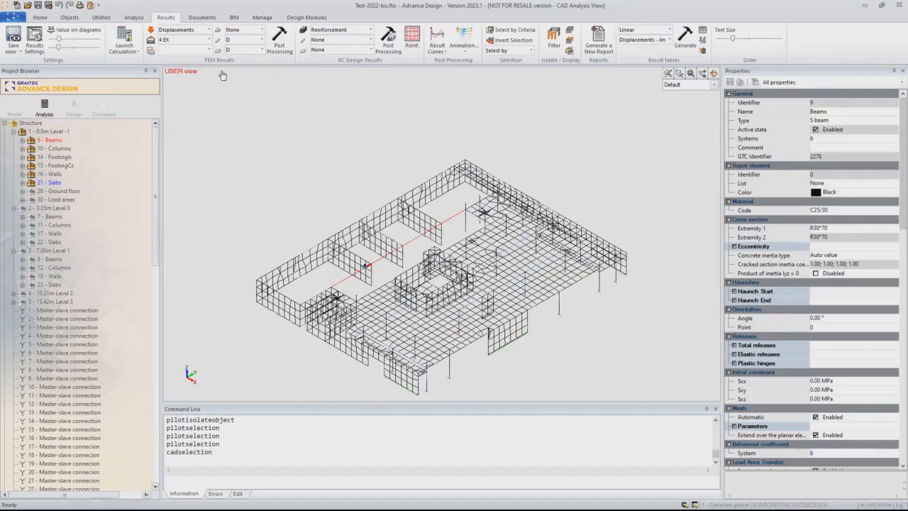
scroll(783, 258, down, 5)
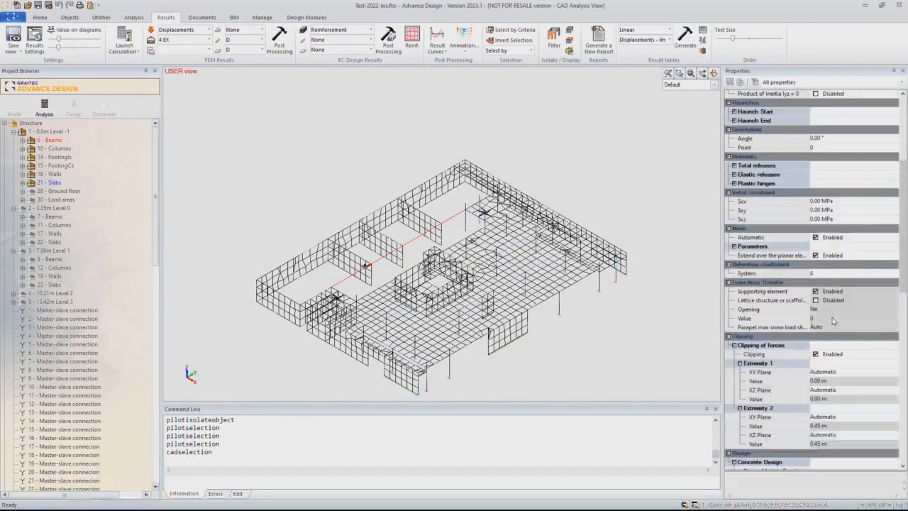
scroll(793, 322, down, 10)
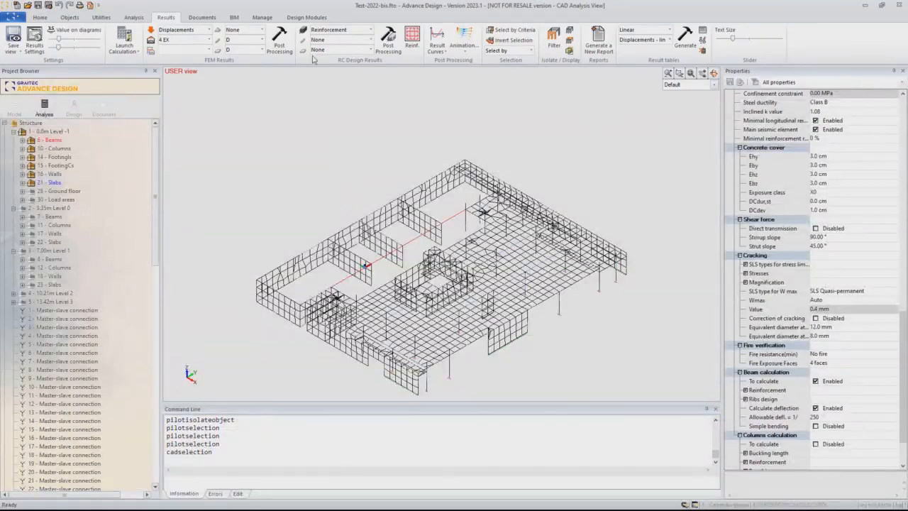
click(133, 17)
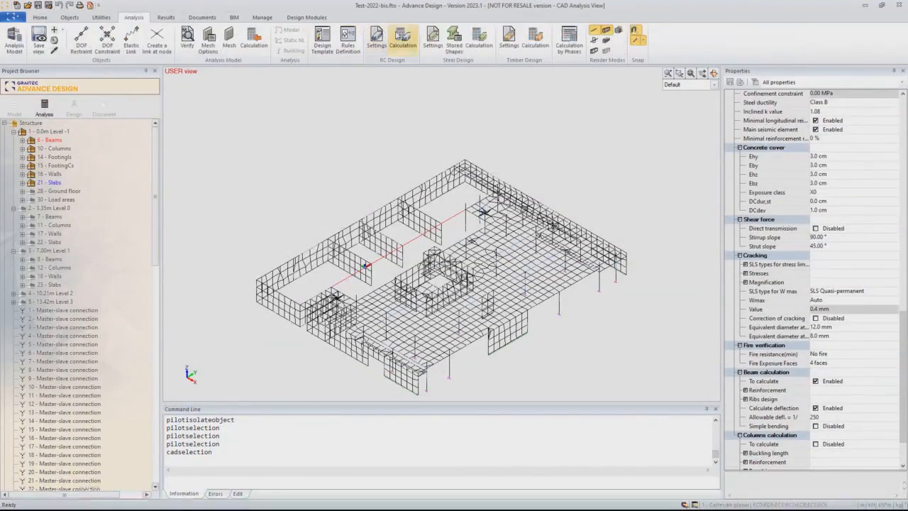
click(403, 39)
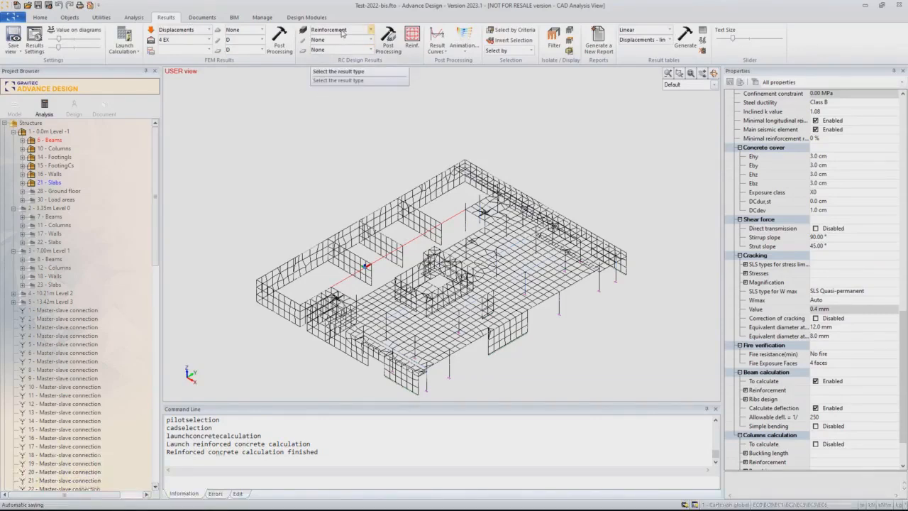
Display the My bending moment diagram on the beam line for combination 108, 1.35x[1 Dead Loads]+1.5x[2 Live Loads]
click(182, 31)
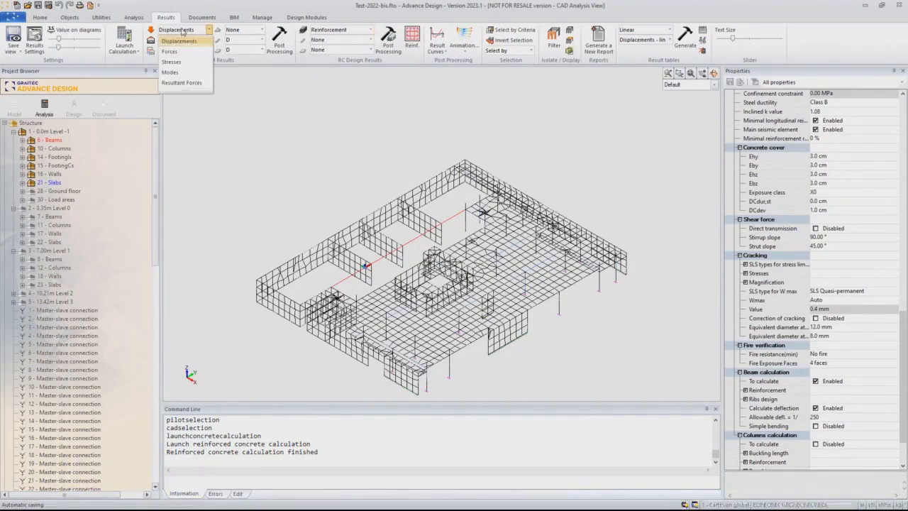
click(171, 51)
click(209, 40)
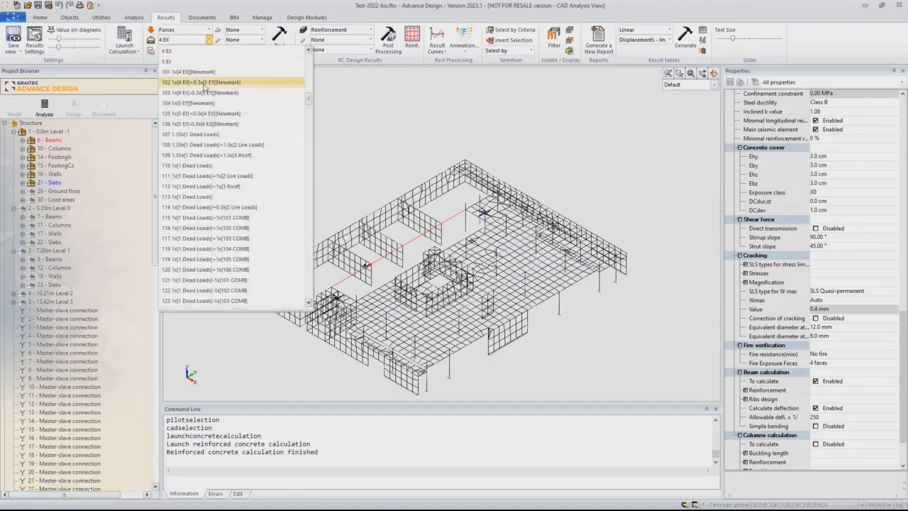
click(228, 144)
click(262, 40)
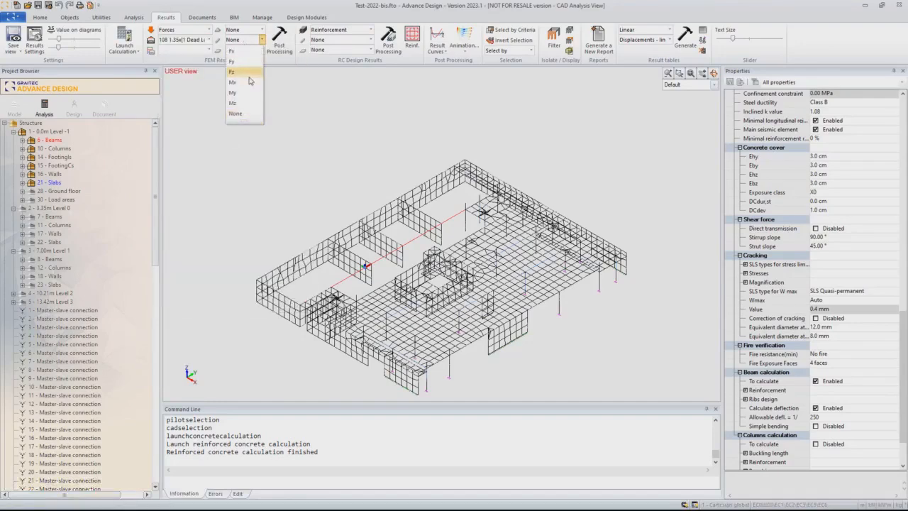
click(232, 92)
click(279, 39)
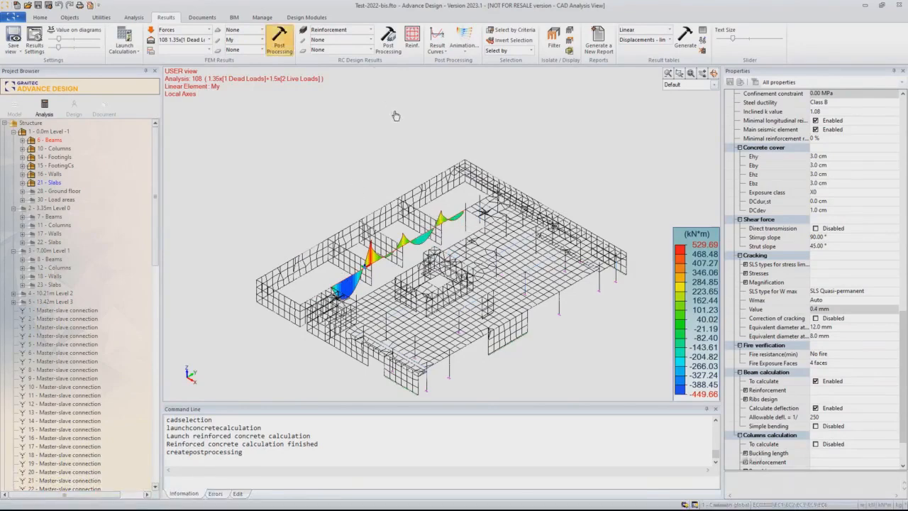
scroll(391, 244, up, 2)
scroll(392, 244, up, 3)
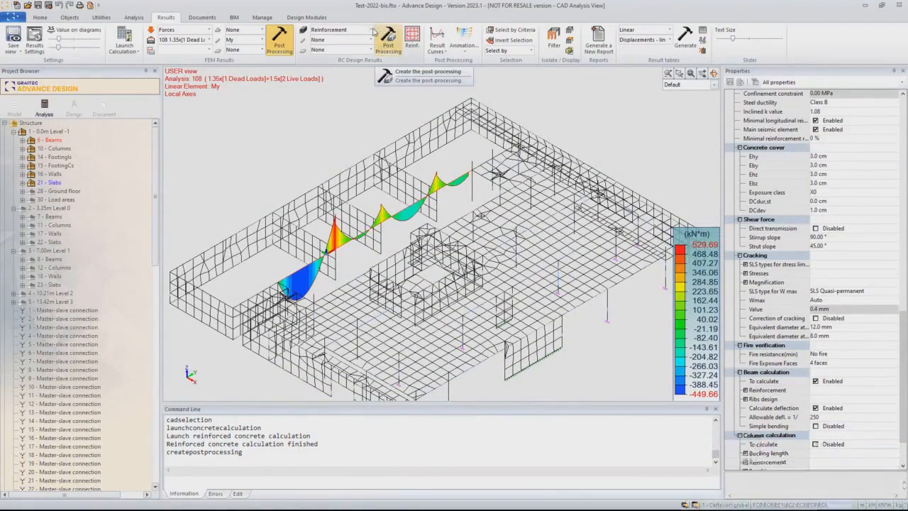
Display the theoretical longitudinal reinforcement Az along the beam line, with values shown on the diagram
click(370, 29)
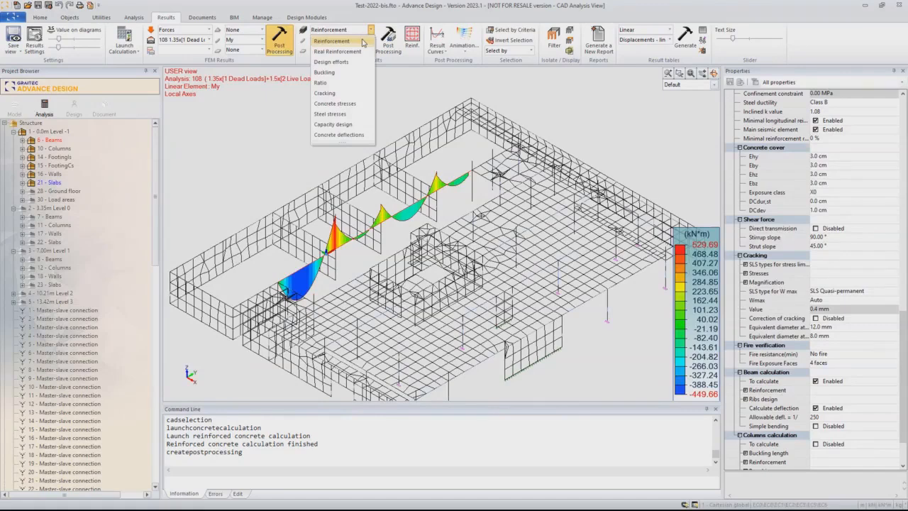
click(363, 41)
click(365, 41)
click(356, 63)
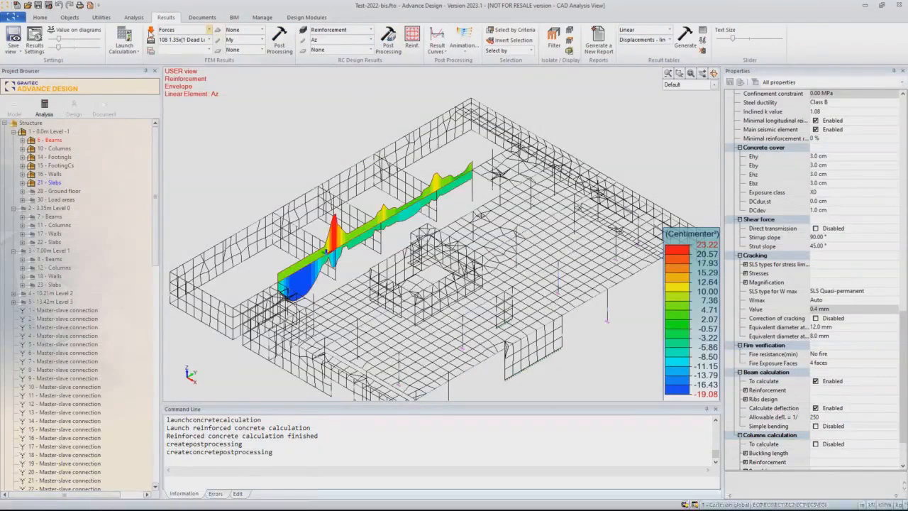
click(76, 30)
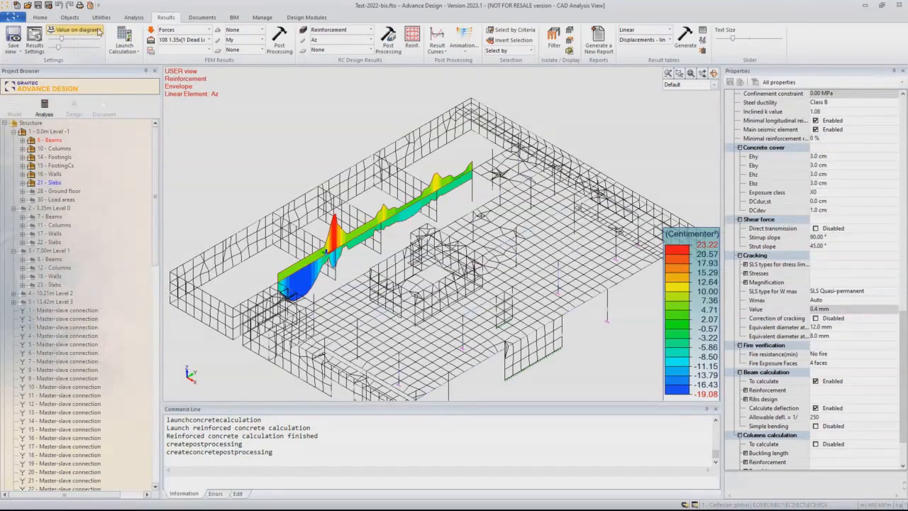
click(389, 39)
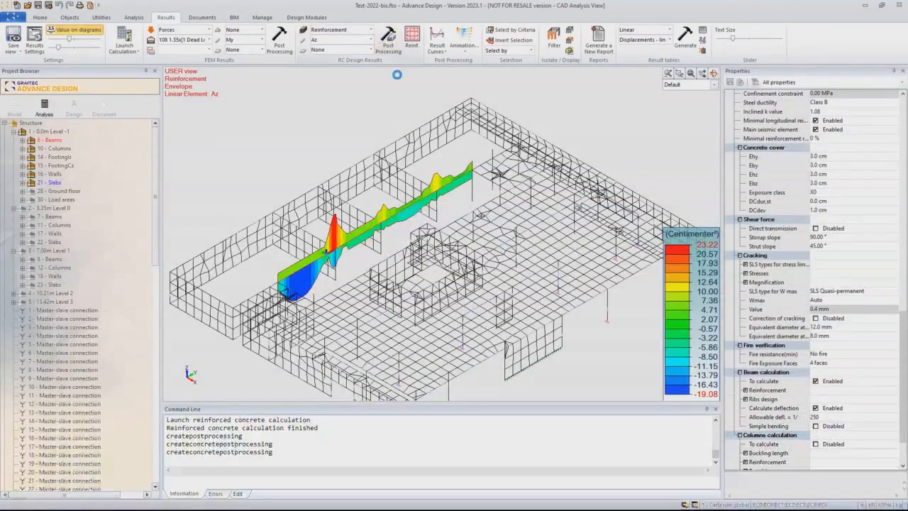
click(392, 45)
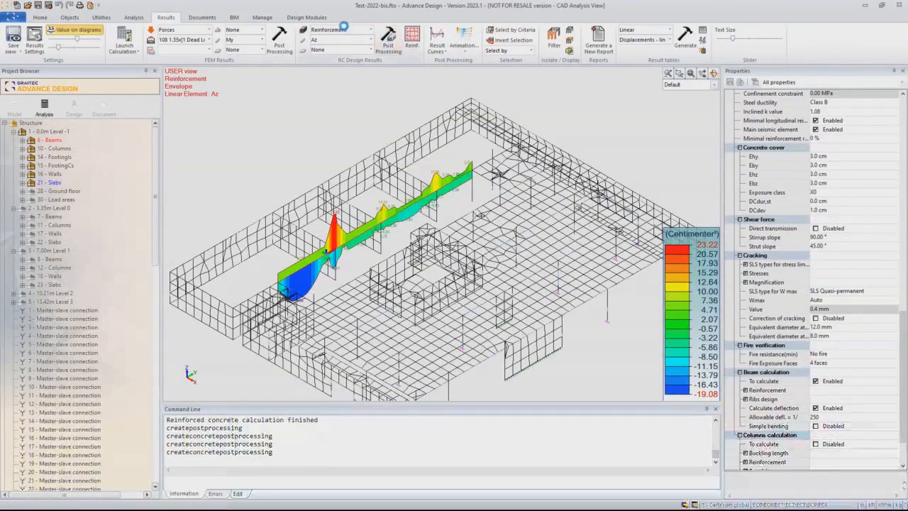
Display the real longitudinal reinforcement Az diagram for the selected beam line
click(344, 29)
click(347, 45)
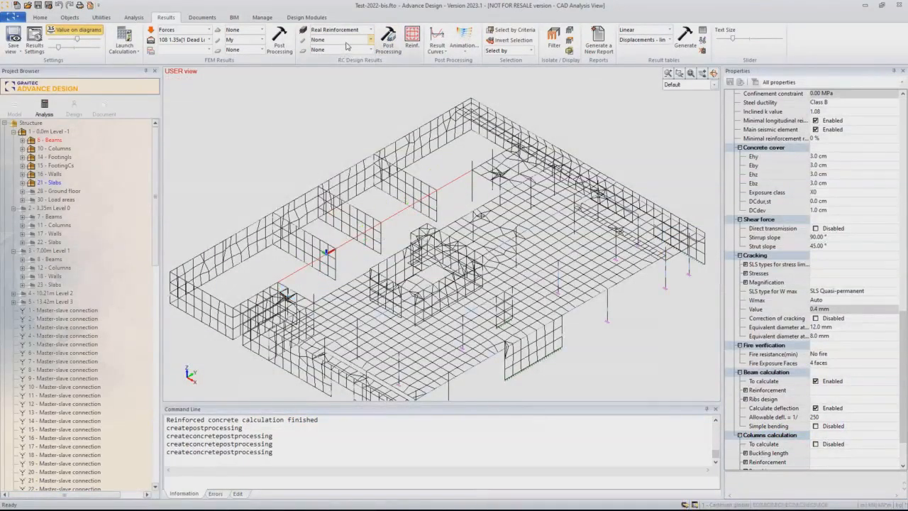
click(347, 41)
click(347, 71)
click(387, 42)
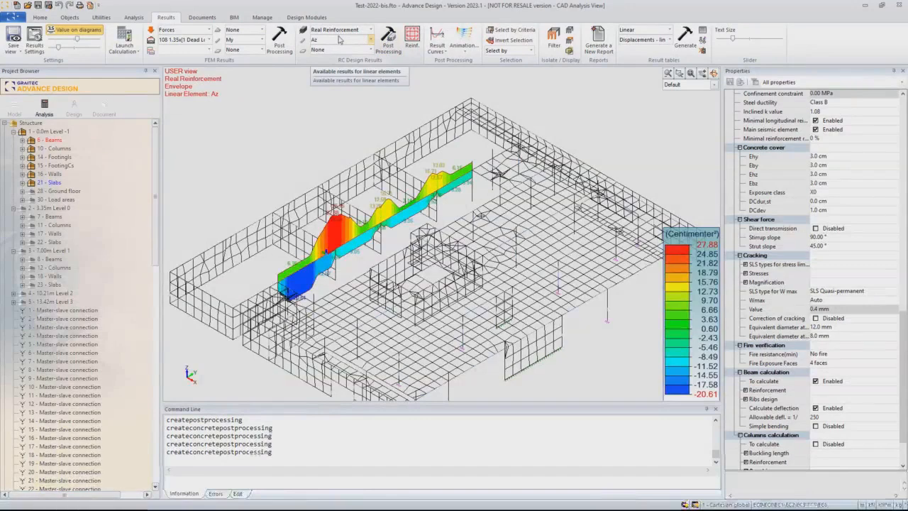
Display the real transverse reinforcement Atz for the beam line, and turn off the values on diagrams
click(339, 41)
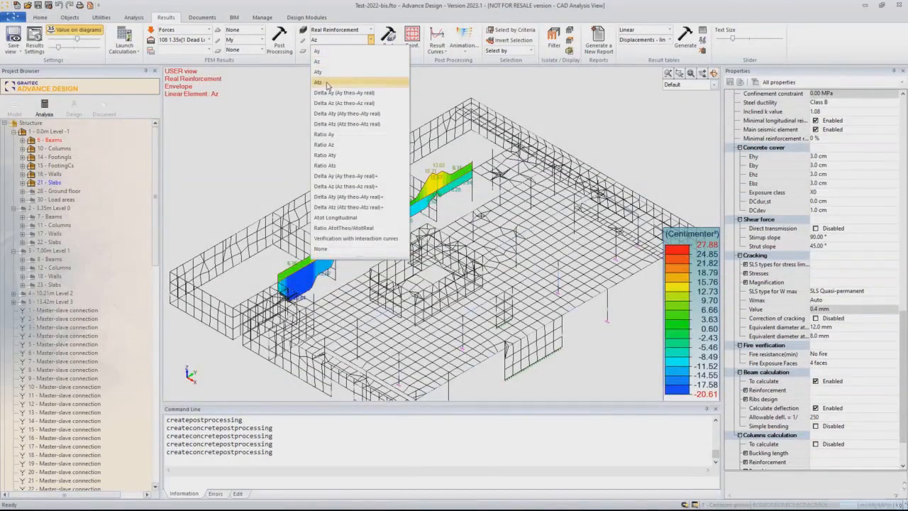
click(327, 83)
click(390, 37)
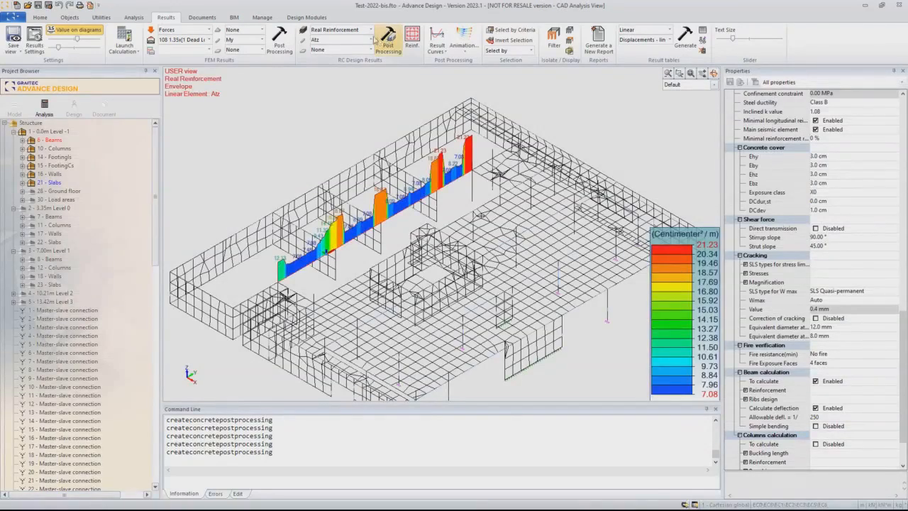
click(352, 44)
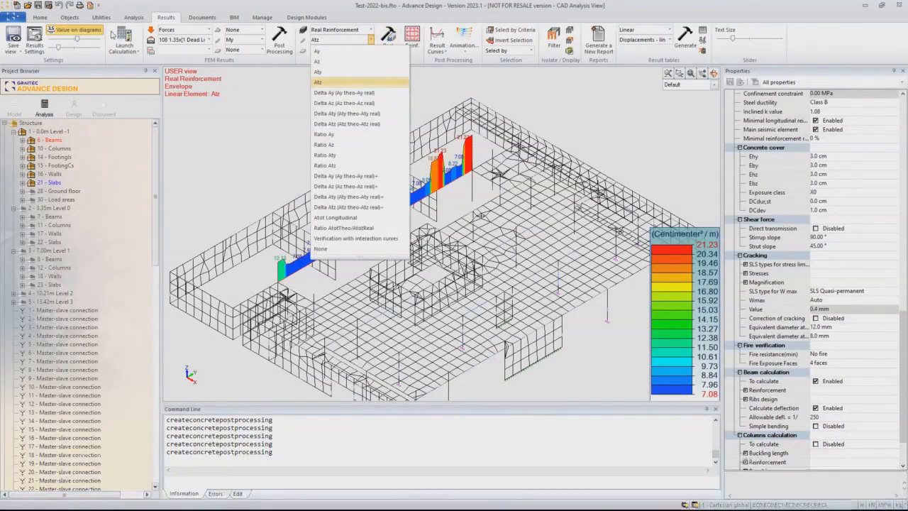
click(80, 32)
Display the crack width results wk z for the beam line, with the display mode set to Values
click(355, 30)
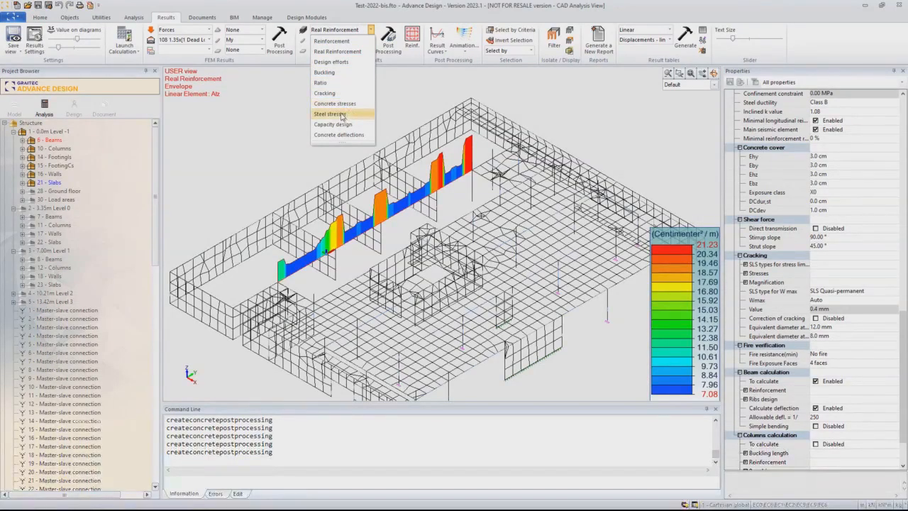
click(341, 93)
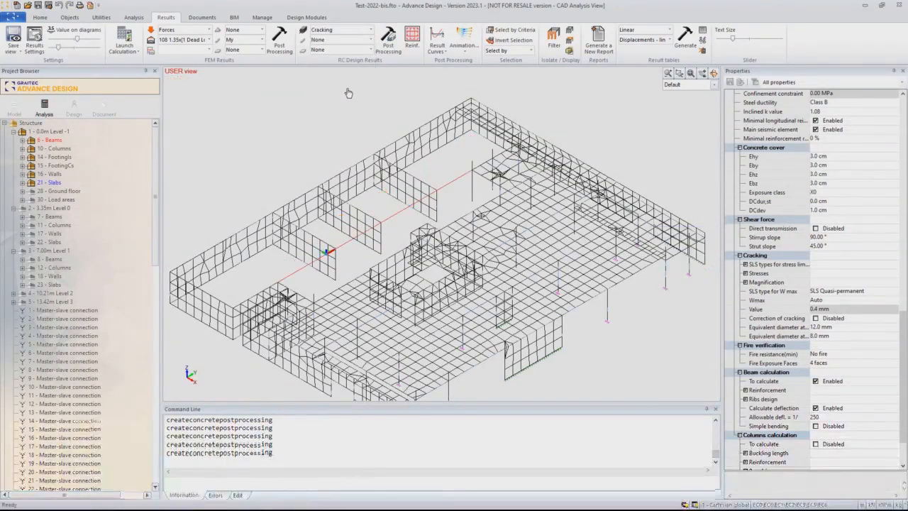
click(354, 42)
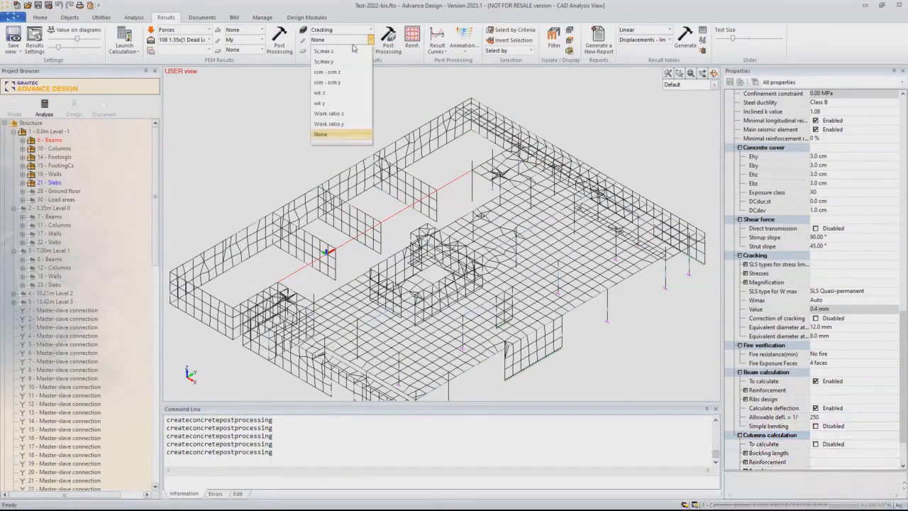
click(352, 96)
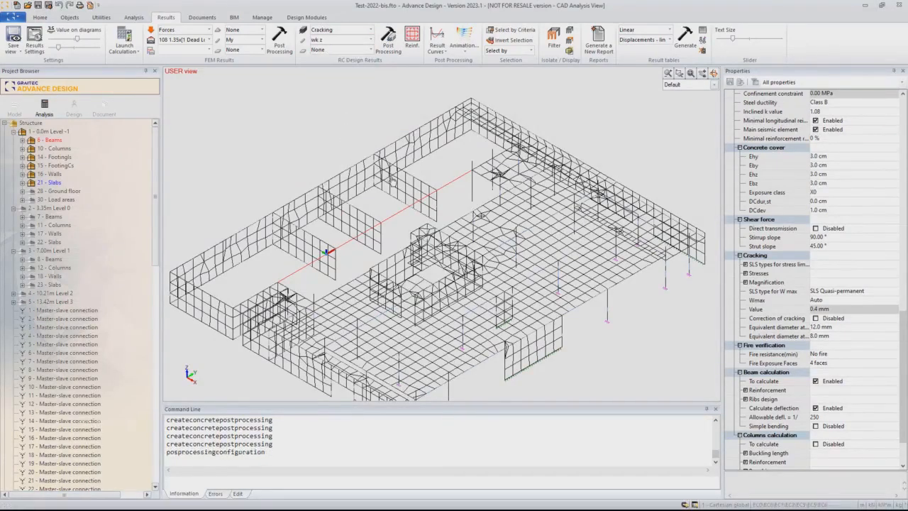
click(538, 180)
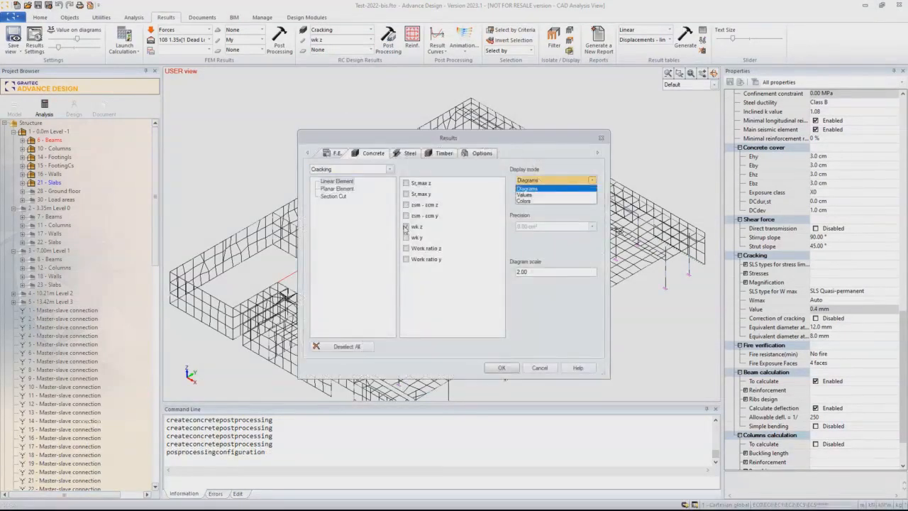
click(525, 194)
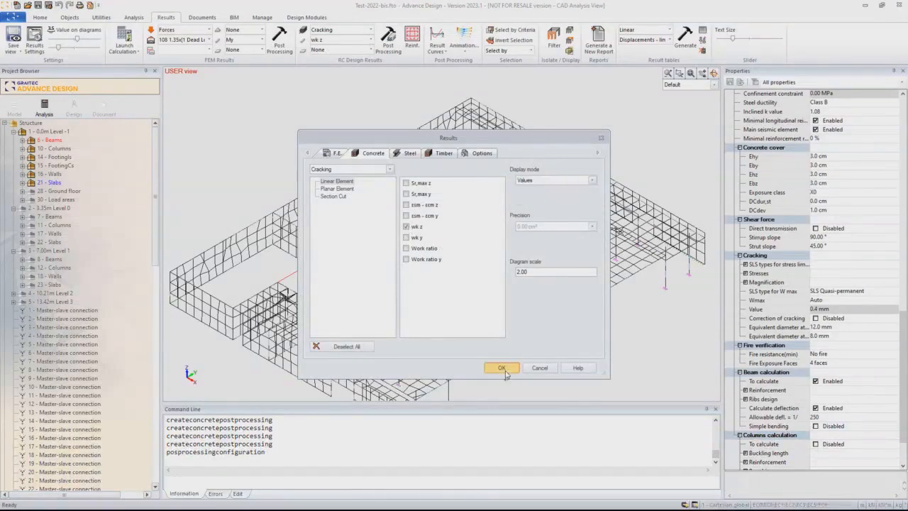
click(502, 369)
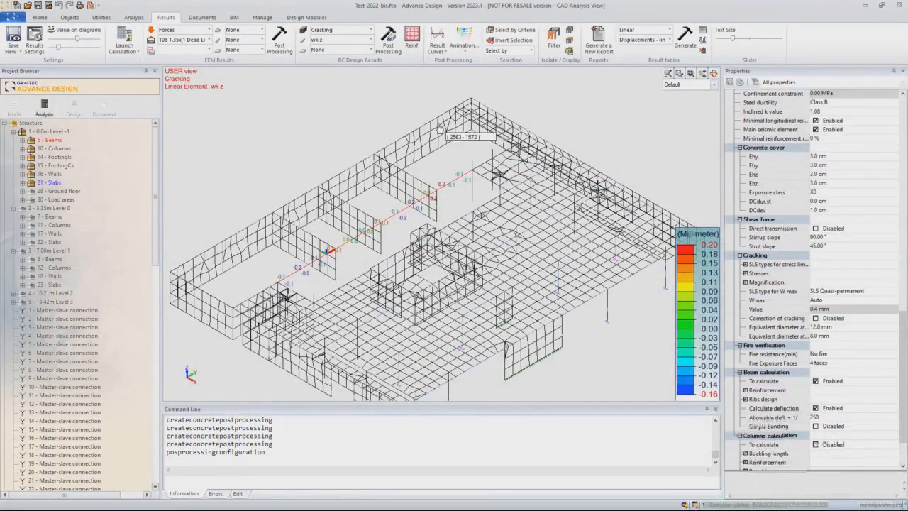
Display the concrete deflections diagram of the beam line using the Total deflection result
click(371, 30)
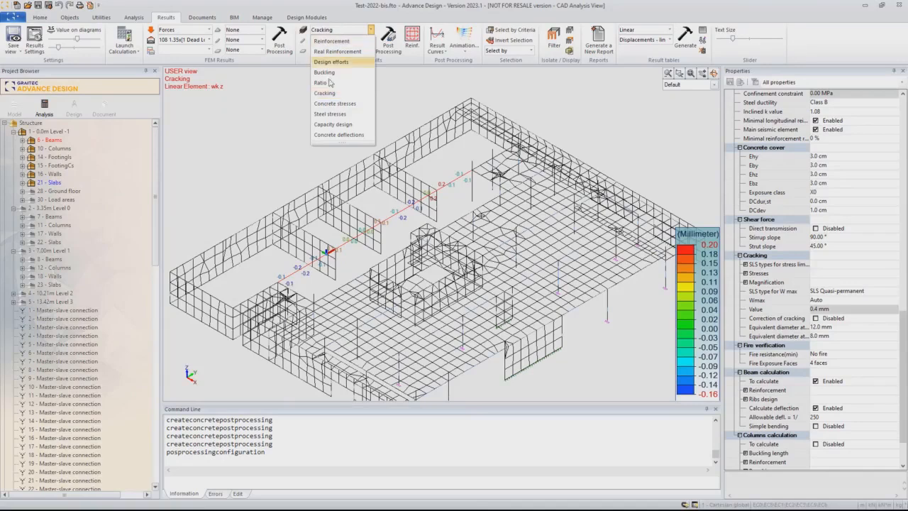
click(332, 134)
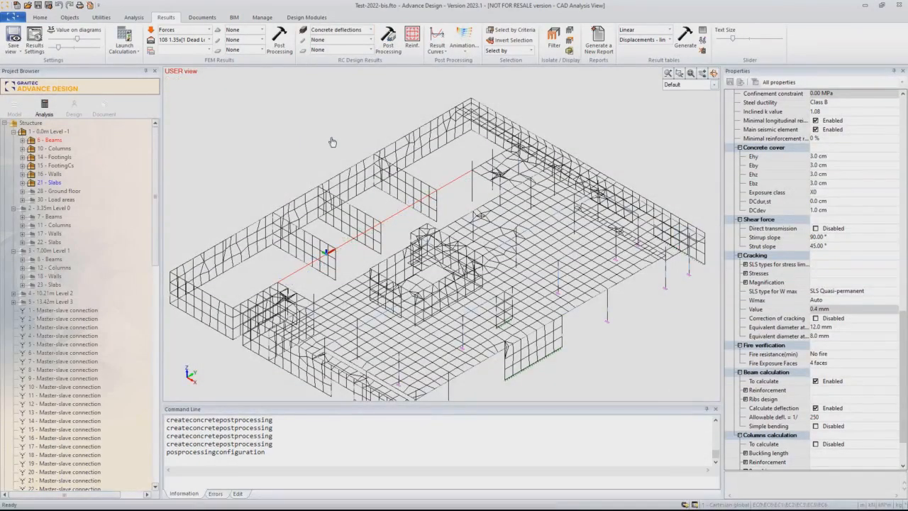
click(370, 40)
click(346, 55)
click(402, 35)
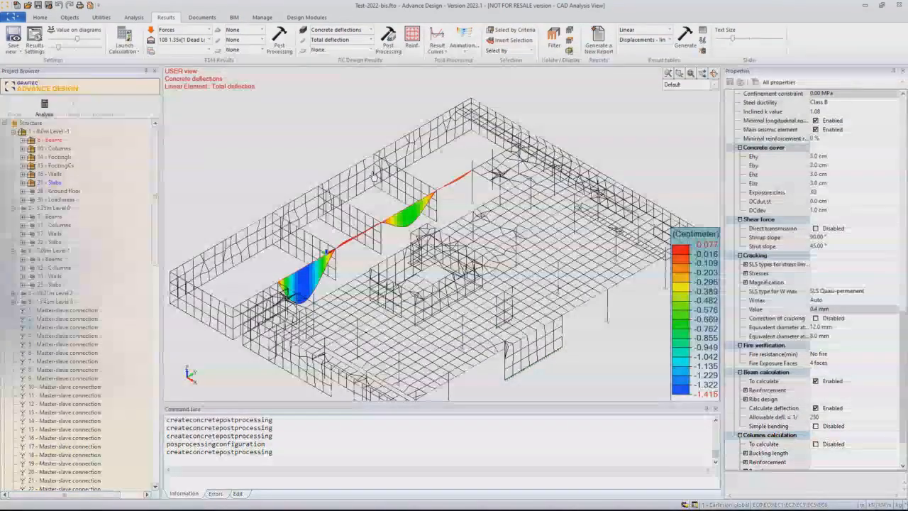
Review beam 9's section and concrete design properties, and open the modification window for its longitudinal reinforcement bars
scroll(861, 247, up, 10)
scroll(861, 246, up, 4)
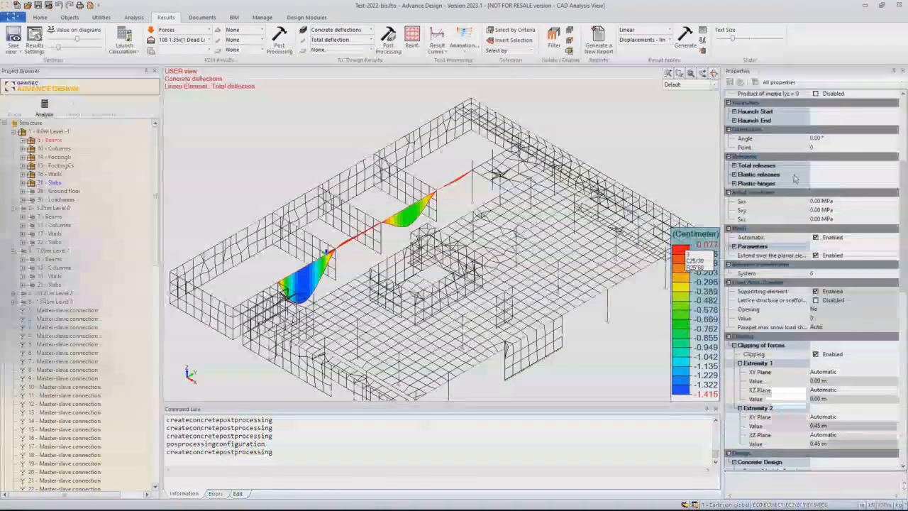
scroll(861, 247, up, 4)
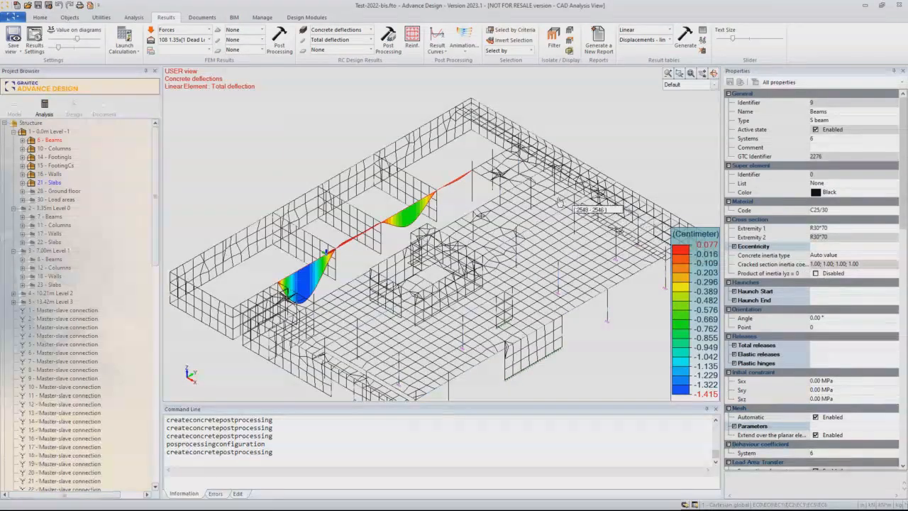
scroll(610, 214, down, 1)
scroll(799, 322, down, 10)
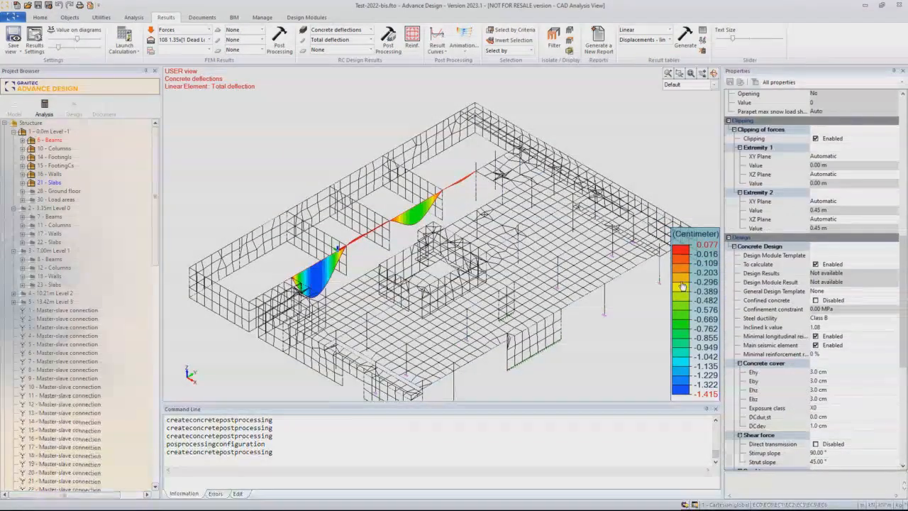
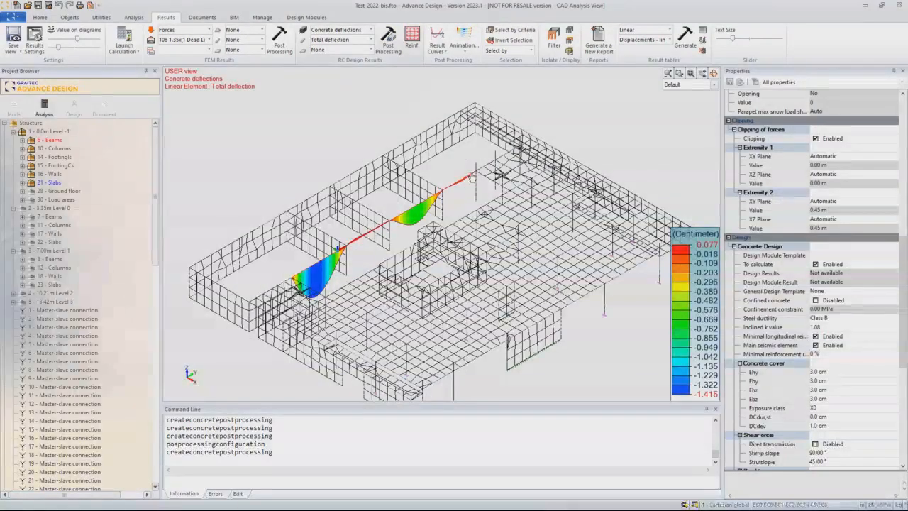
click(401, 191)
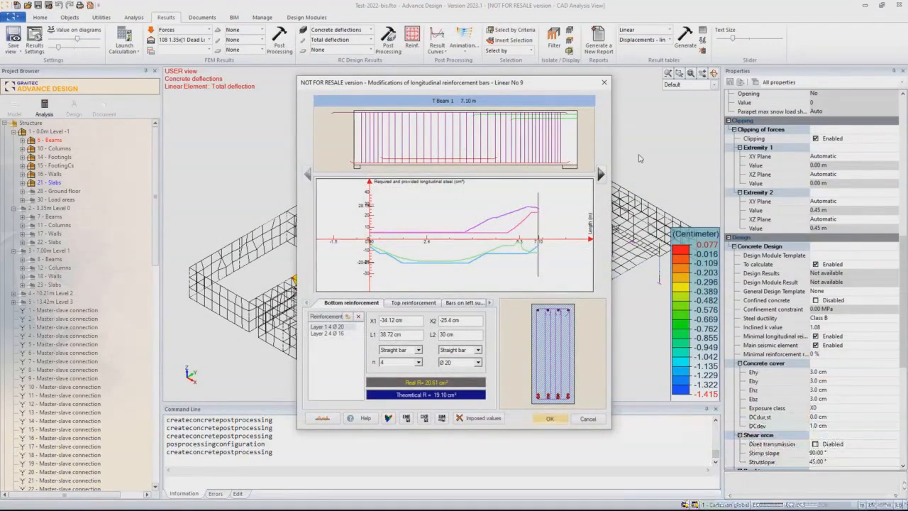
Review the second span's reinforcement, including the bars on right support and transverse bars, and close the modification window
click(601, 174)
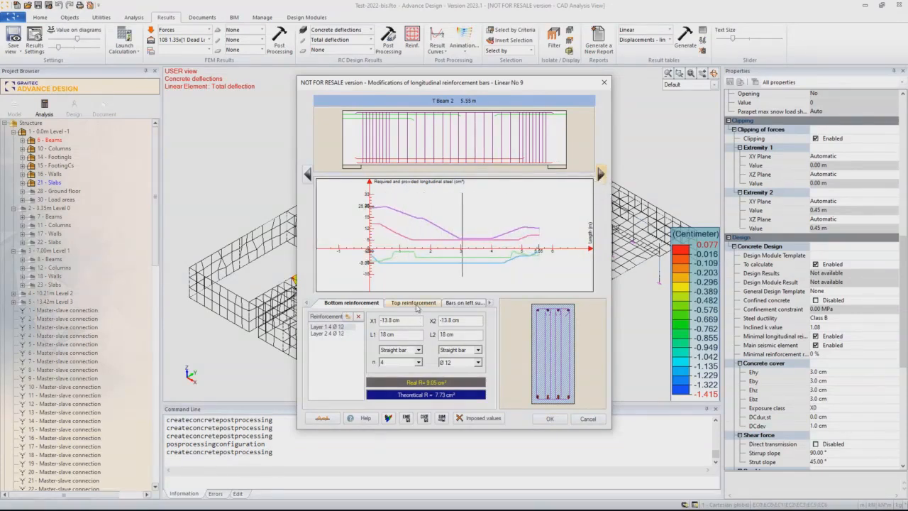
click(452, 304)
click(461, 304)
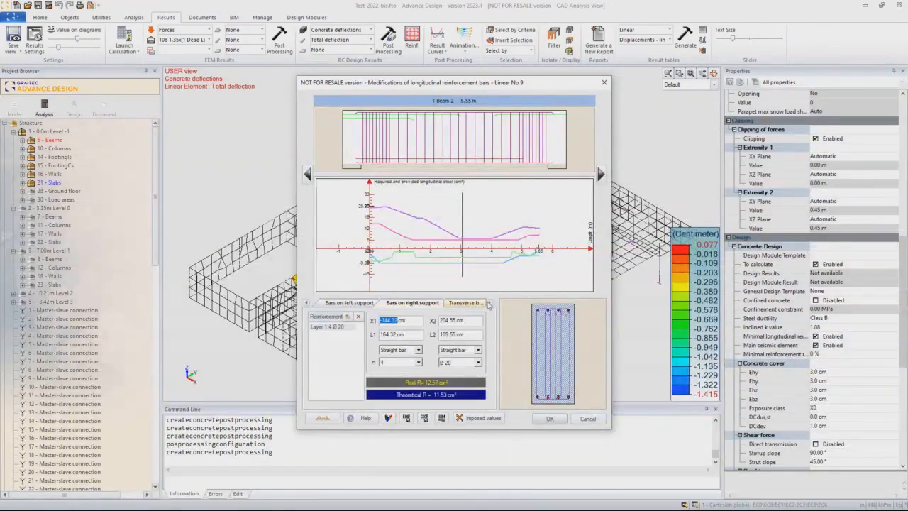
click(467, 304)
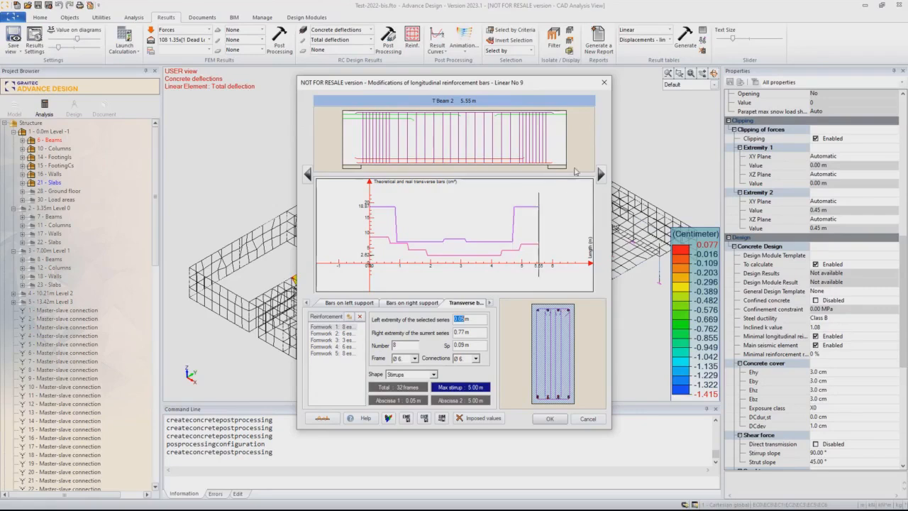
click(605, 82)
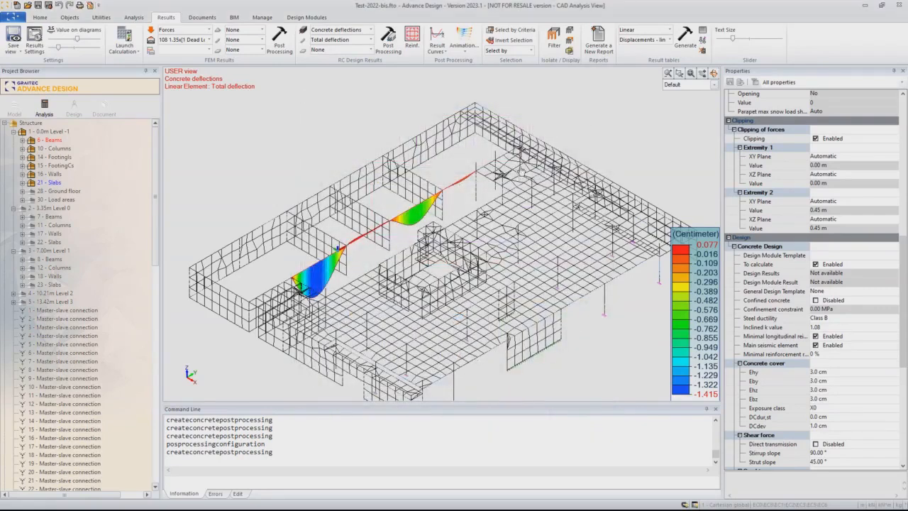
Open the selected beam with Design Modules and bring up its reinforcement assumptions for longitudinal bars
right_click(282, 177)
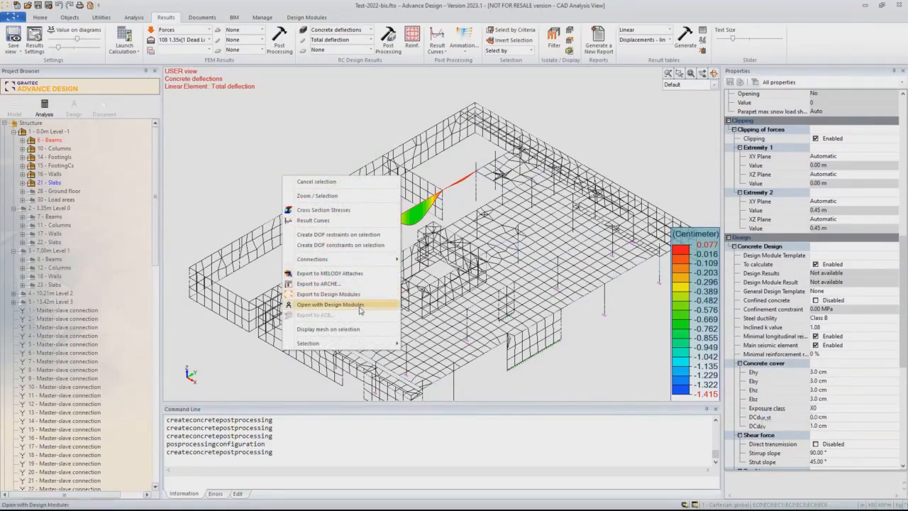
click(361, 305)
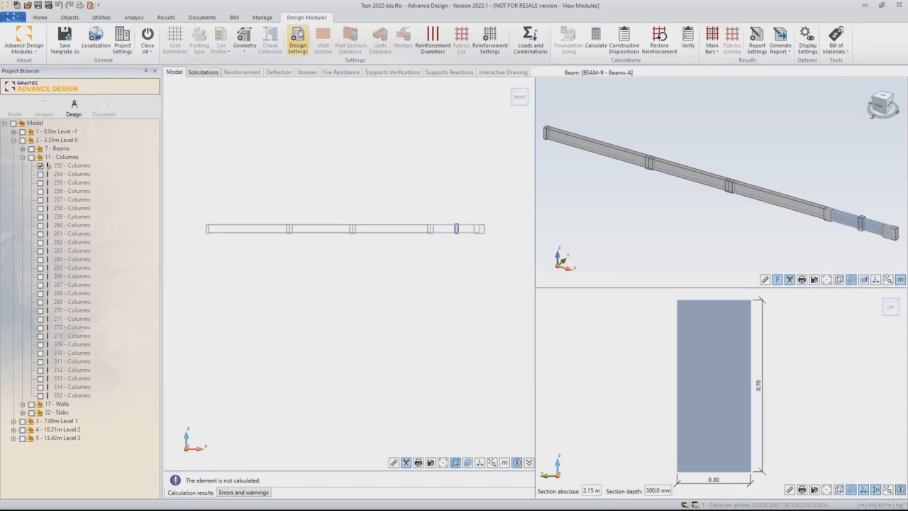
click(490, 39)
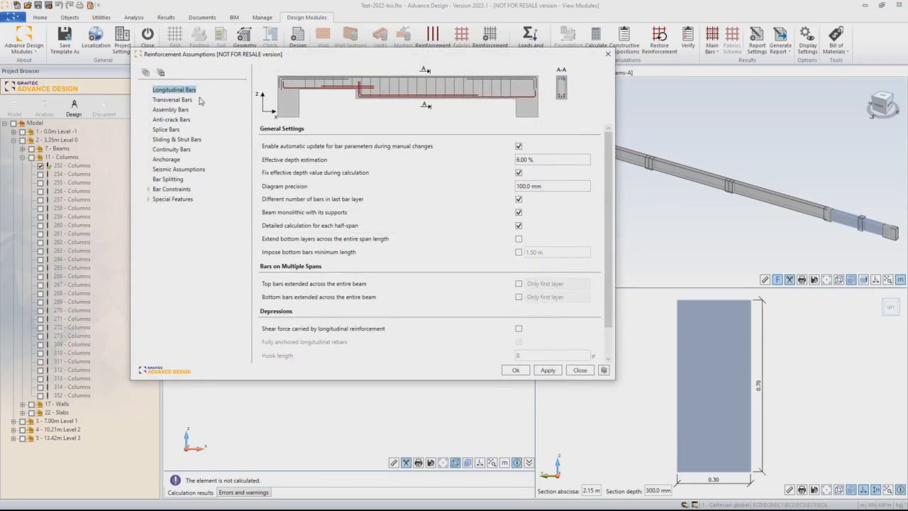
scroll(316, 245, down, 1)
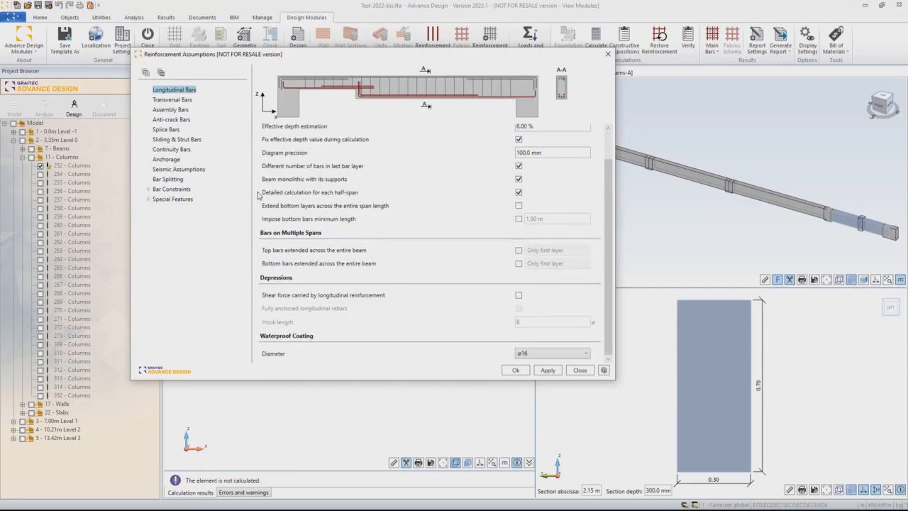
Consider assembly bars in the calculation, and provide splice bars on both edge supports and on intermediate supports
click(173, 109)
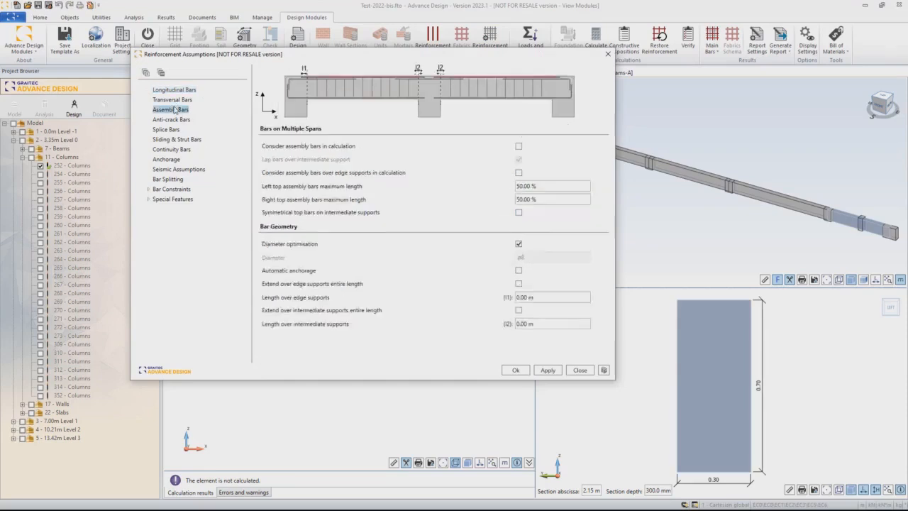
click(519, 147)
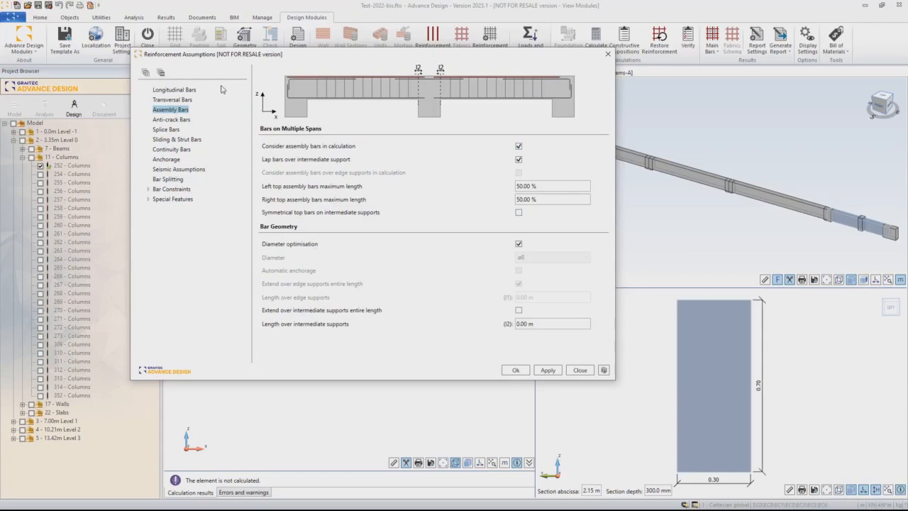
click(164, 129)
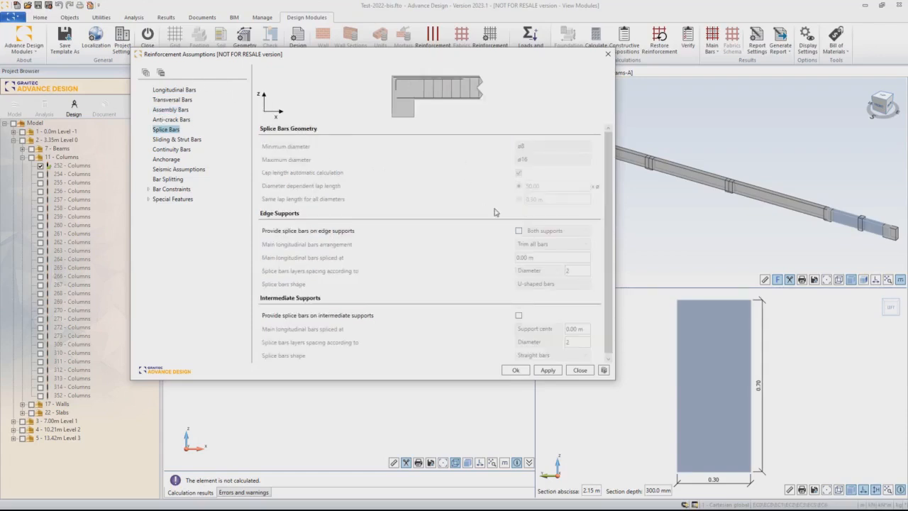
click(518, 231)
click(519, 315)
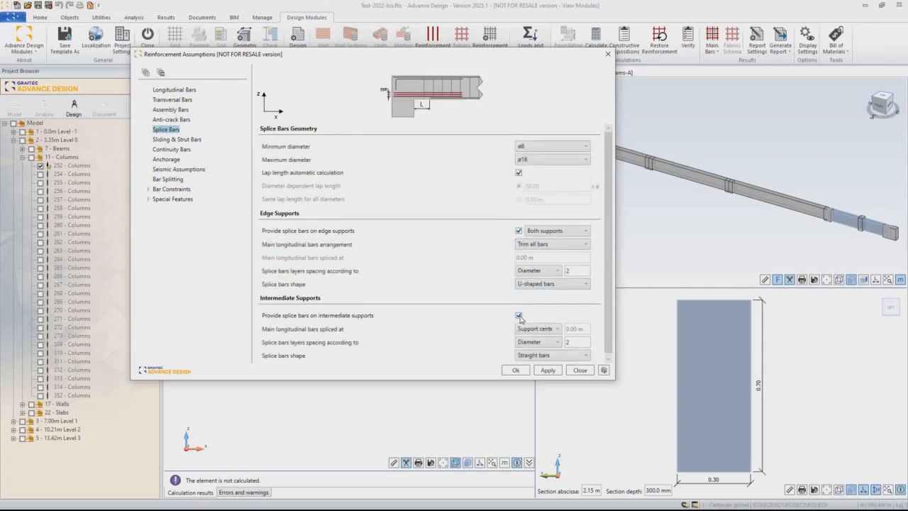
Set 'Good' quality of the bond condition for anchorage, and impose Splice bars as the anchorage type at intermediate supports
click(166, 160)
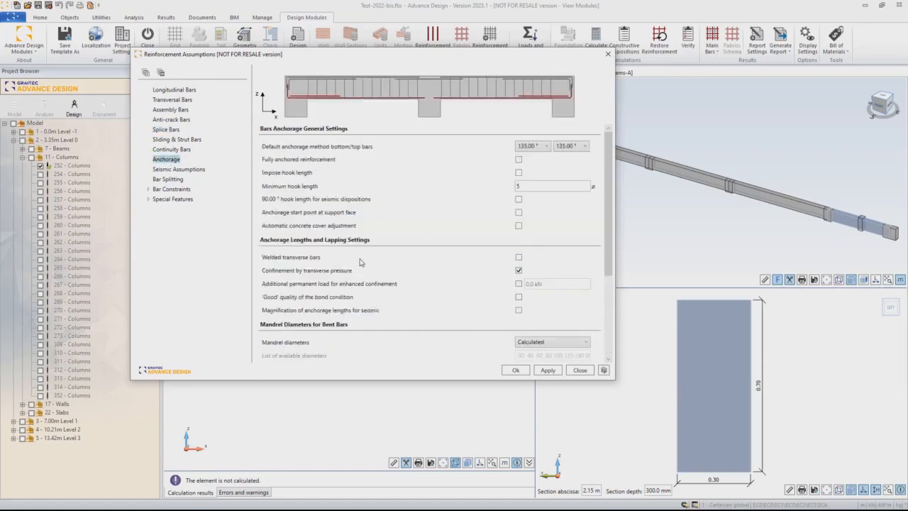
click(518, 298)
scroll(517, 312, down, 3)
click(518, 328)
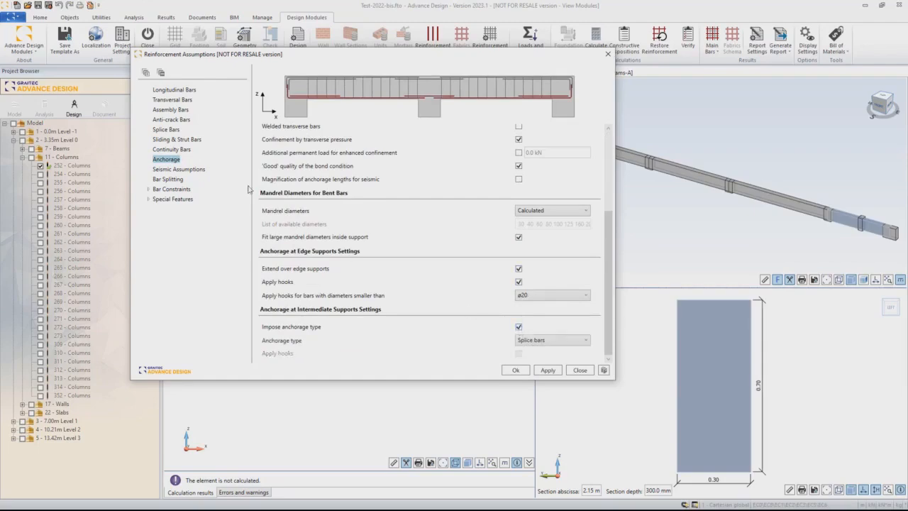
click(516, 370)
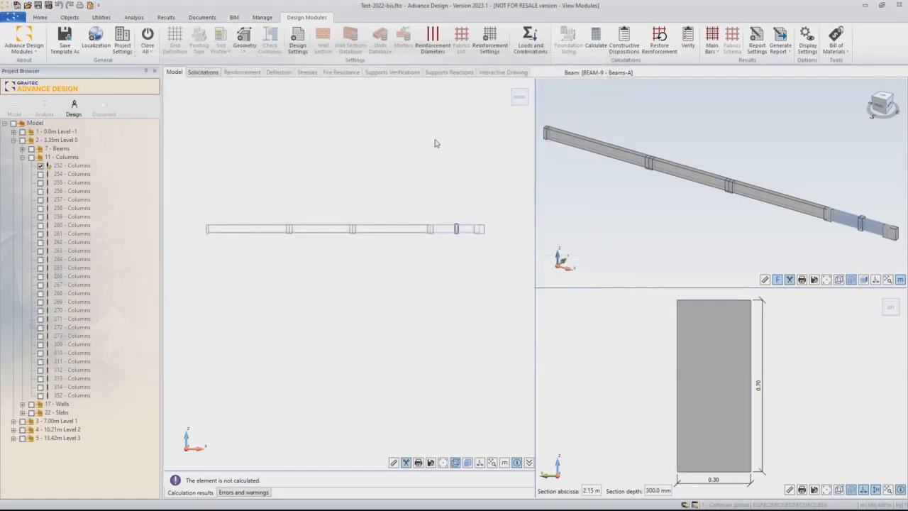
Calculate the multi-span beam's reinforcement and show its errors and warnings
click(596, 39)
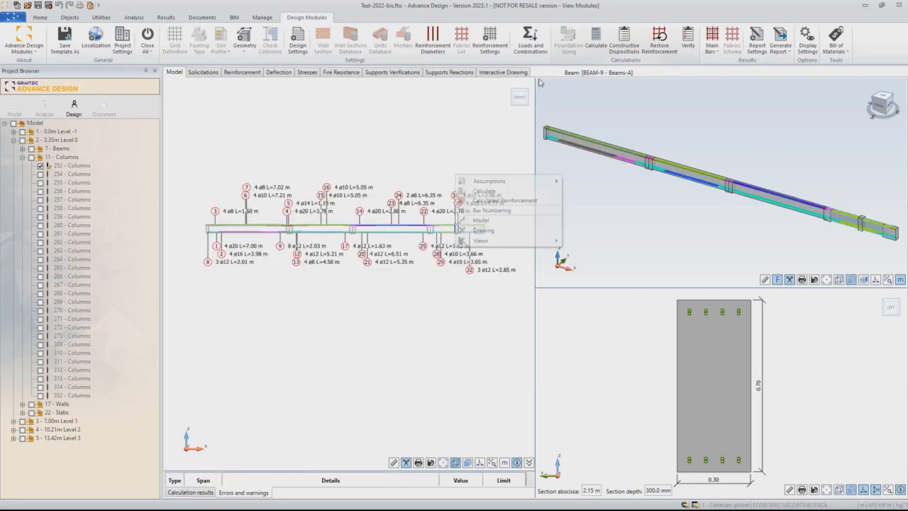
right_click(457, 173)
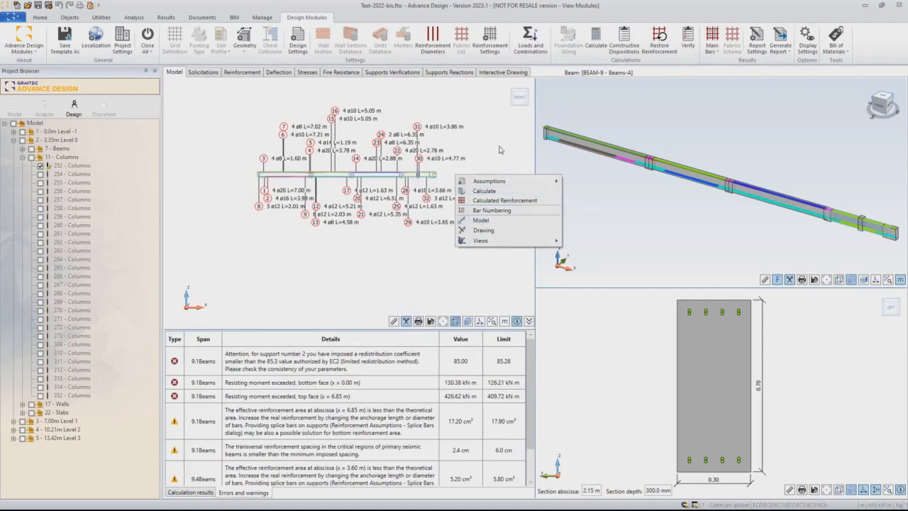
click(403, 202)
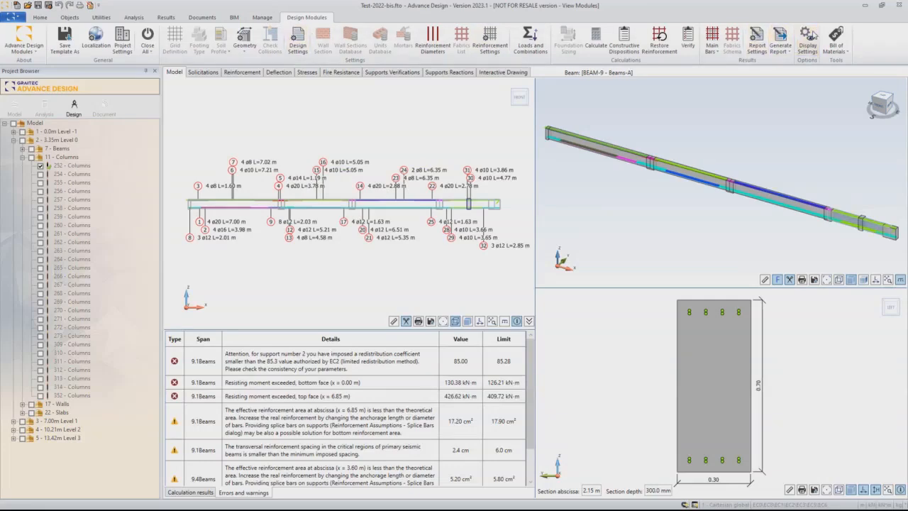
Make all bar families visible in the beam's reinforcement display settings
click(807, 39)
click(222, 136)
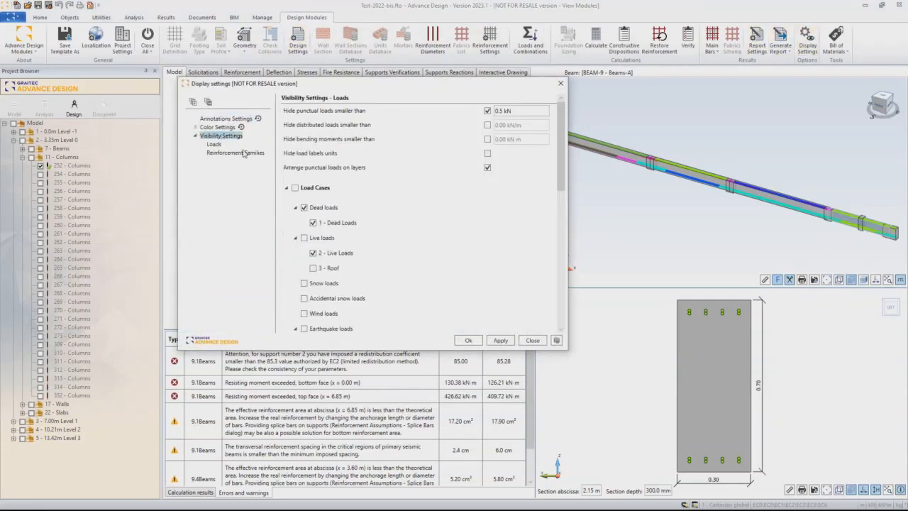
click(235, 153)
click(306, 127)
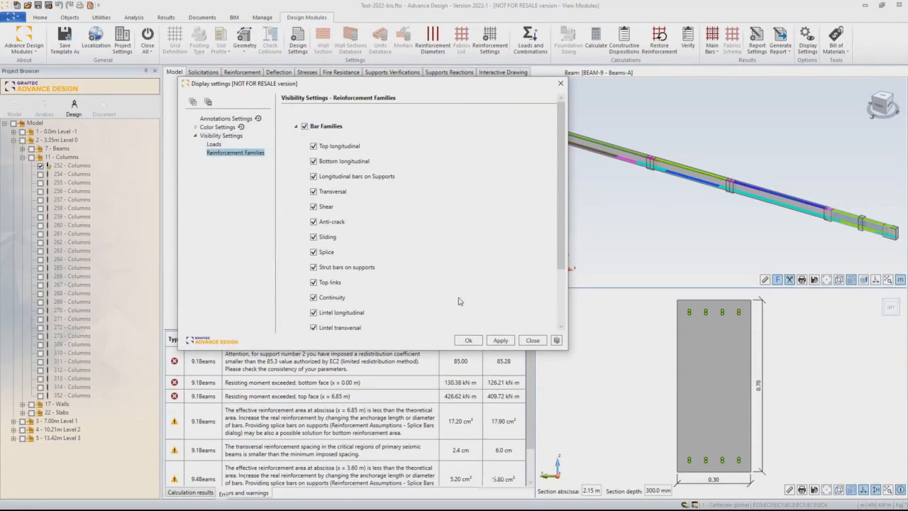
click(463, 341)
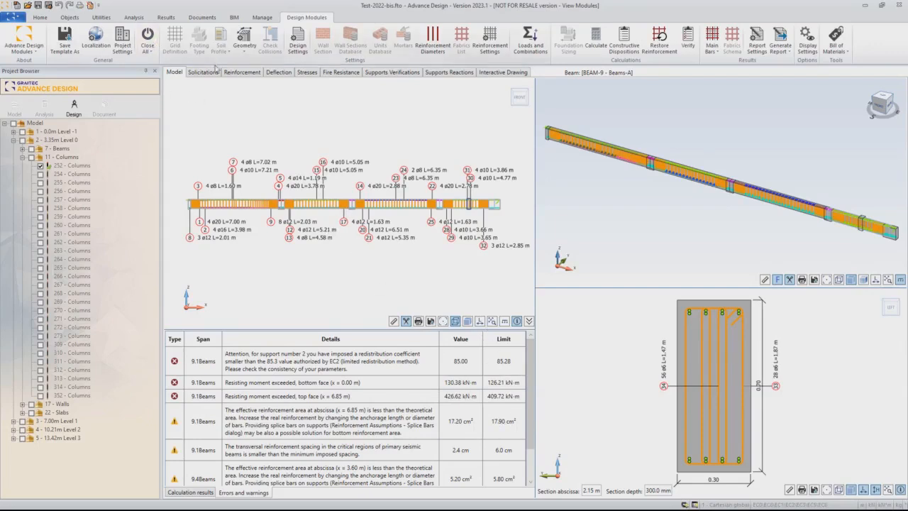
Examine the theoretical and real longitudinal reinforcement curves from span 9.4 back to the support between spans 9.1 and 9.2
click(242, 72)
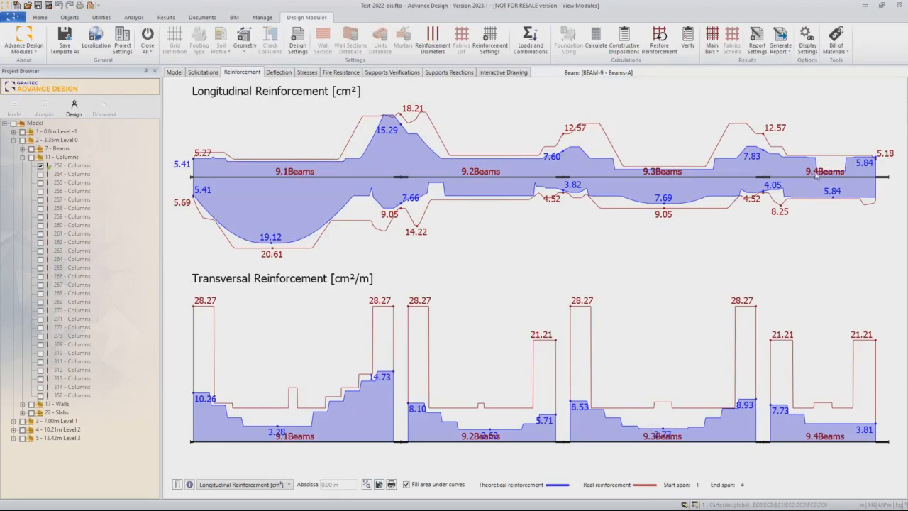
click(180, 73)
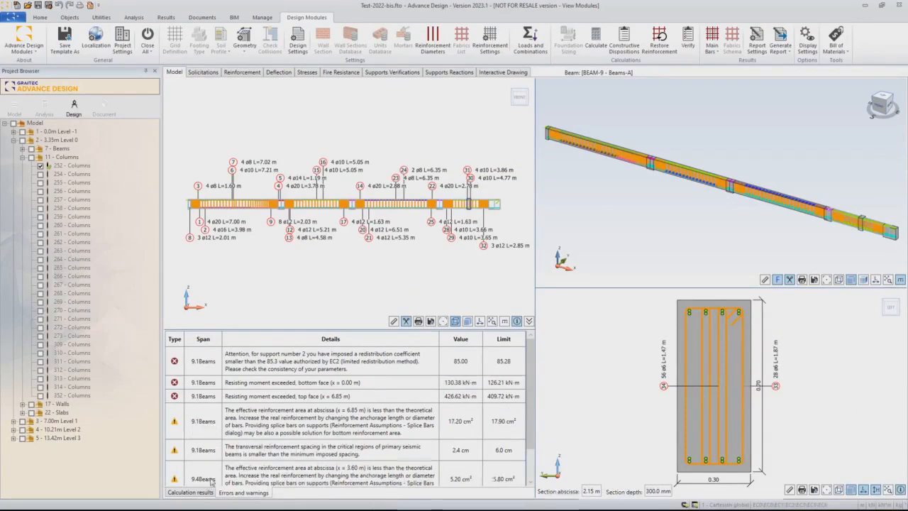
click(242, 72)
scroll(860, 173, up, 5)
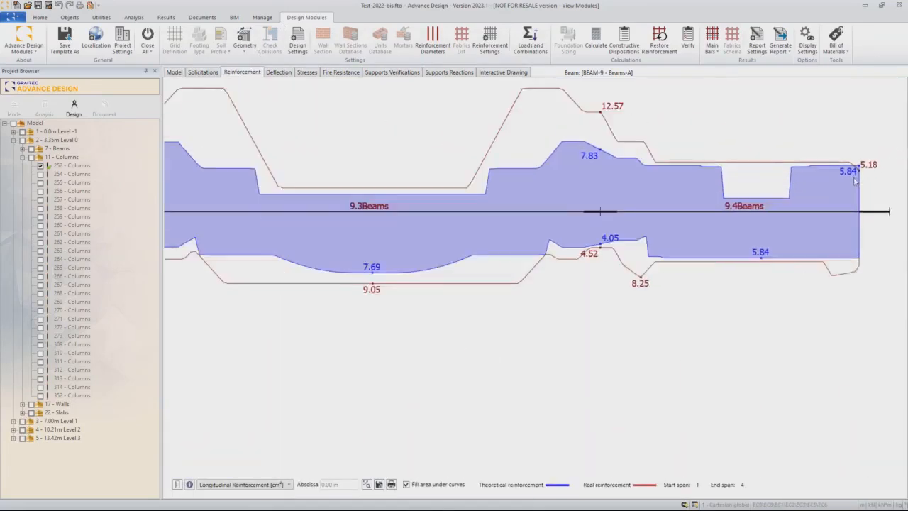
scroll(823, 188, up, 3)
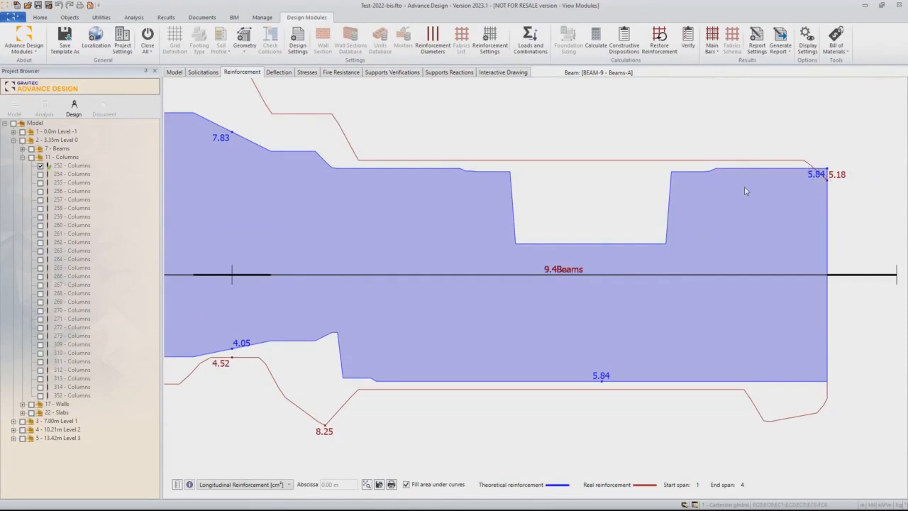
scroll(745, 184, down, 3)
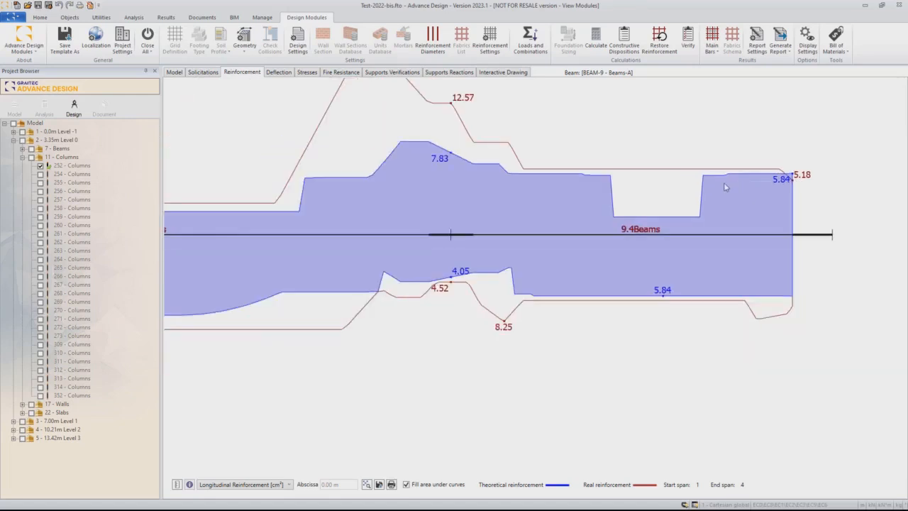
middle_drag(393, 213, 517, 231)
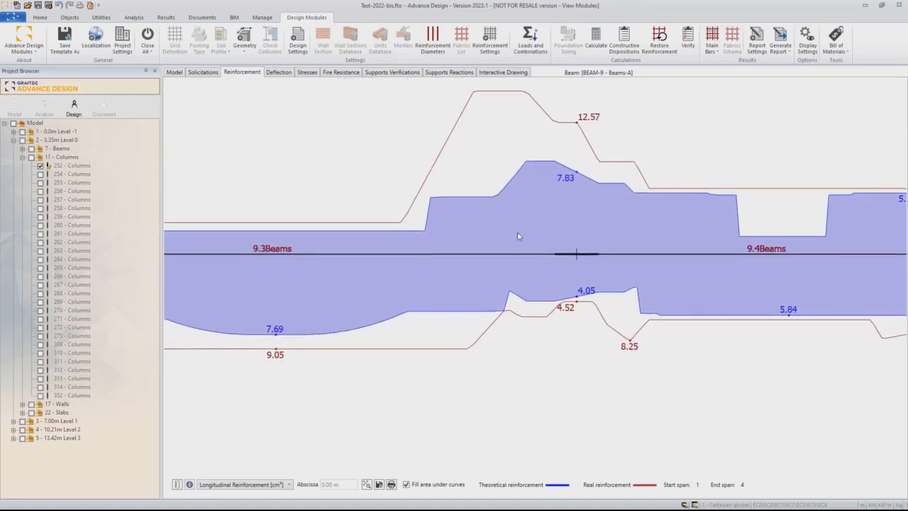
scroll(517, 231, down, 3)
middle_drag(327, 217, 592, 227)
scroll(525, 199, down, 2)
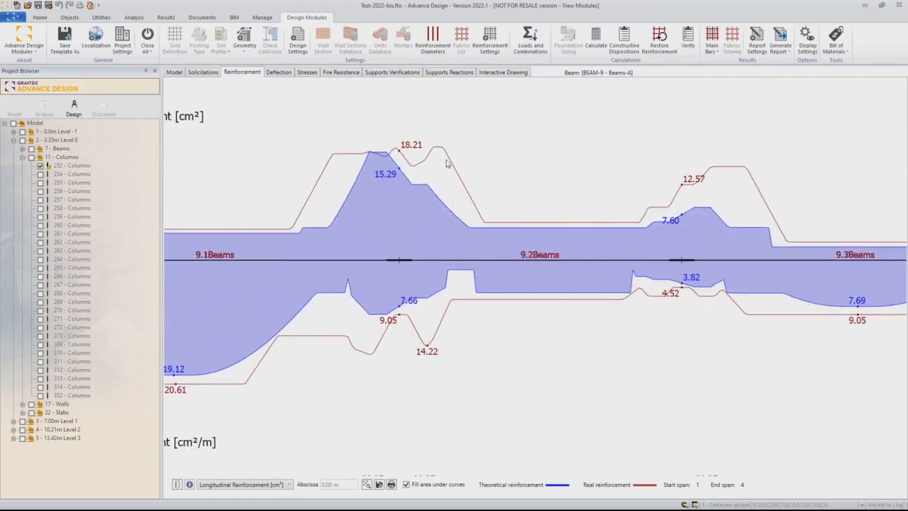
Compare the theoretical and real longitudinal reinforcement curves along the beam, including the end of span 9.4
scroll(357, 190, up, 1)
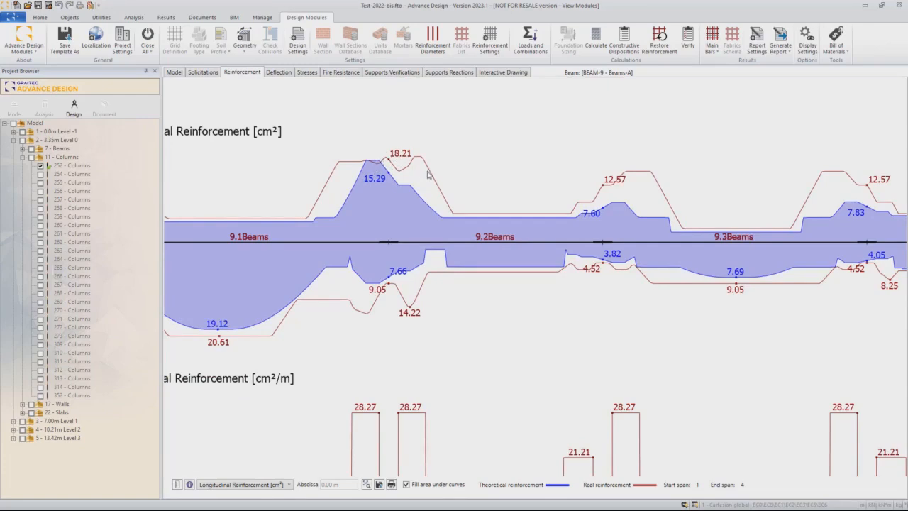
scroll(411, 150, down, 2)
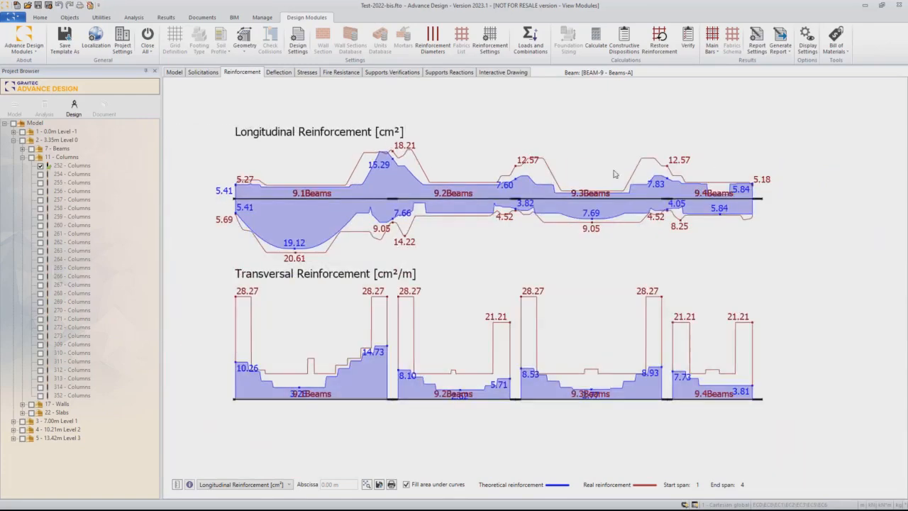
click(175, 72)
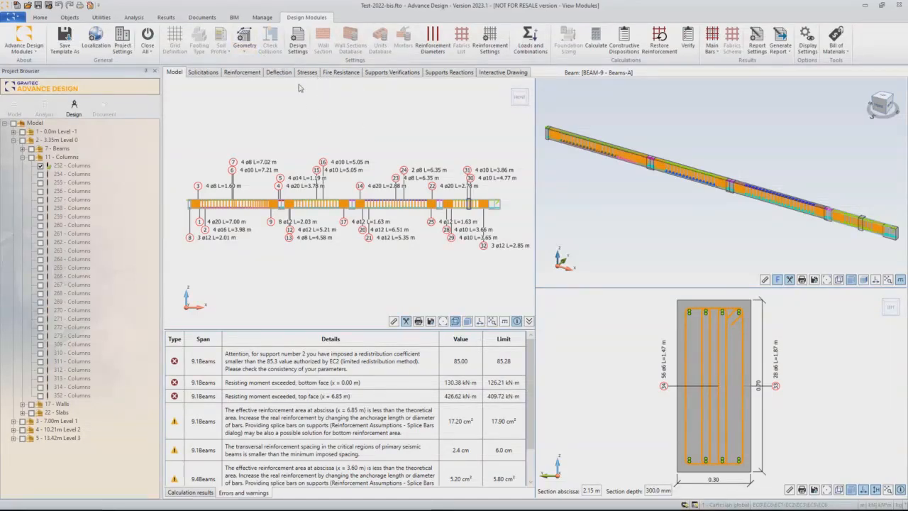
click(244, 74)
scroll(750, 179, up, 3)
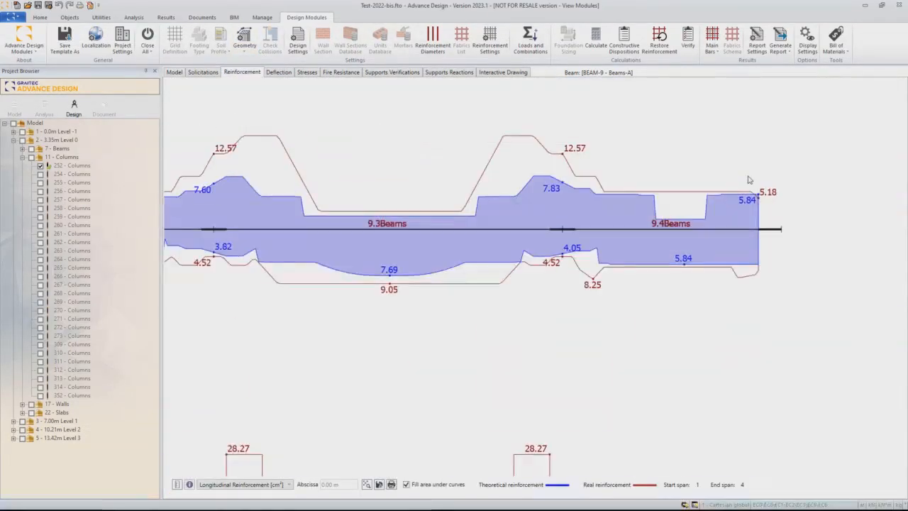
scroll(732, 178, up, 1)
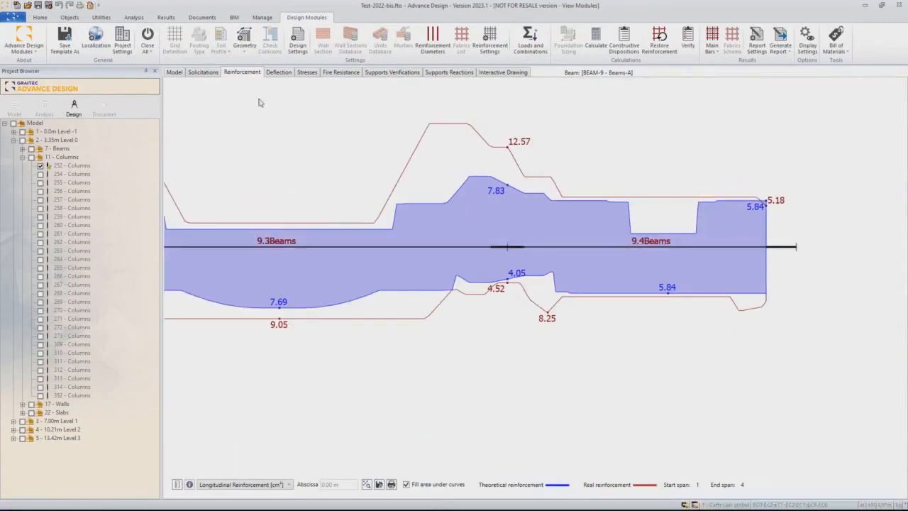
Change the Layer 1 top longitudinal bars of Span 4 to diameter ø12, picking them at the beam's hooked end
click(174, 72)
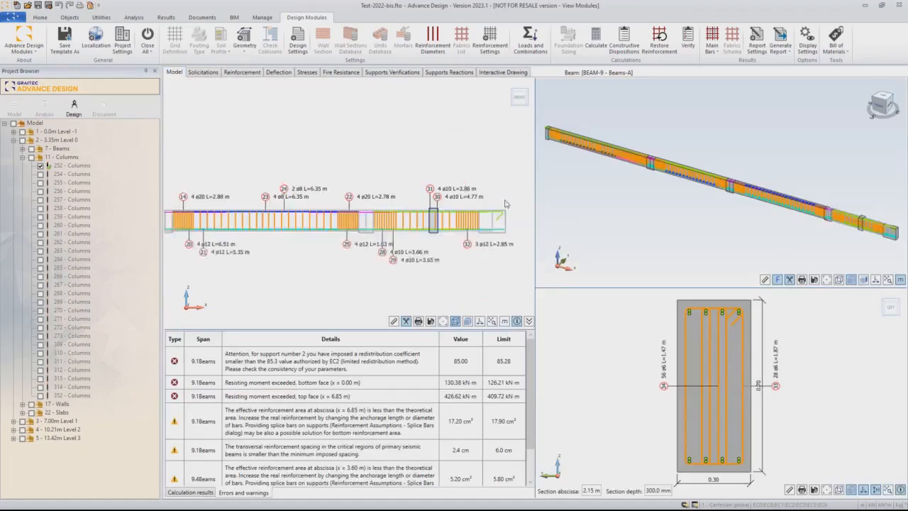
middle_drag(859, 213, 744, 203)
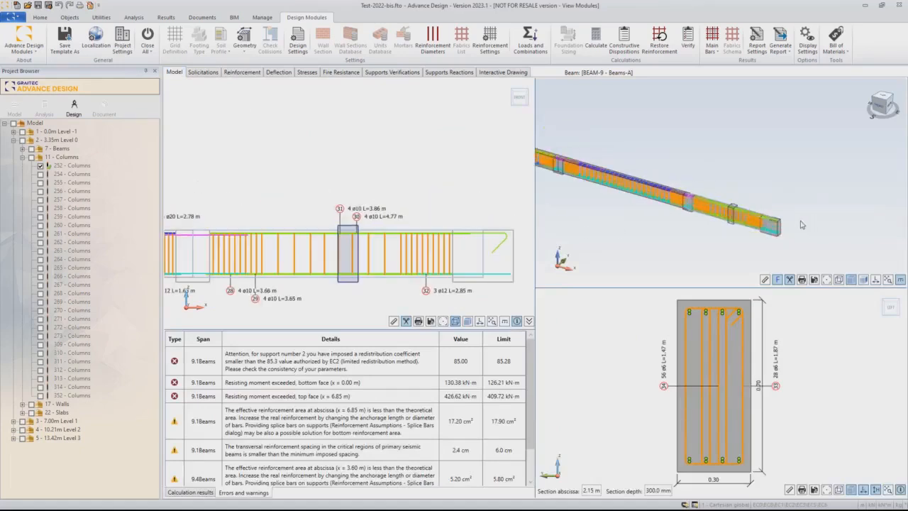
scroll(804, 224, up, 8)
middle_drag(623, 227, 725, 191)
click(691, 197)
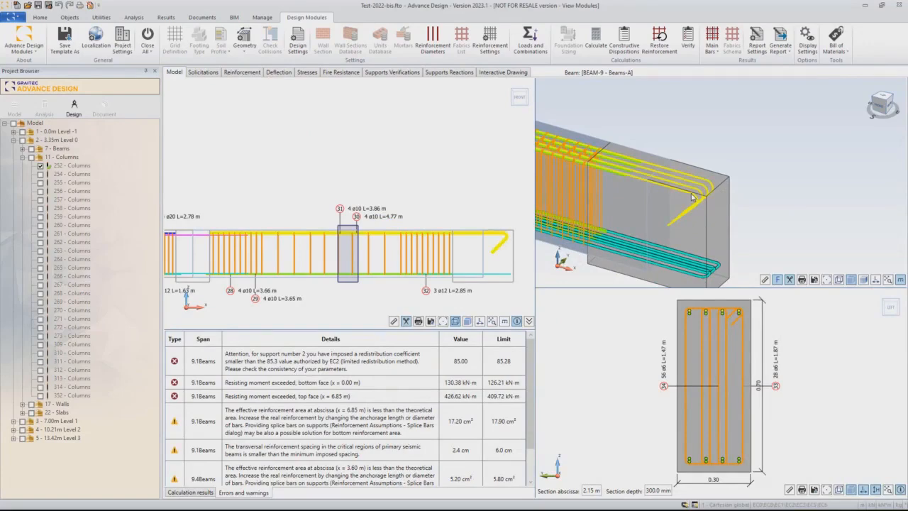
double_click(692, 197)
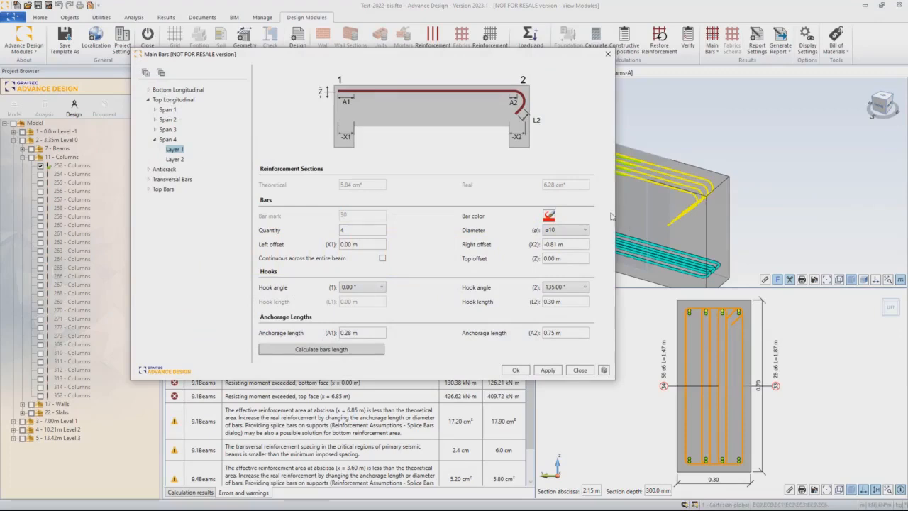
click(580, 231)
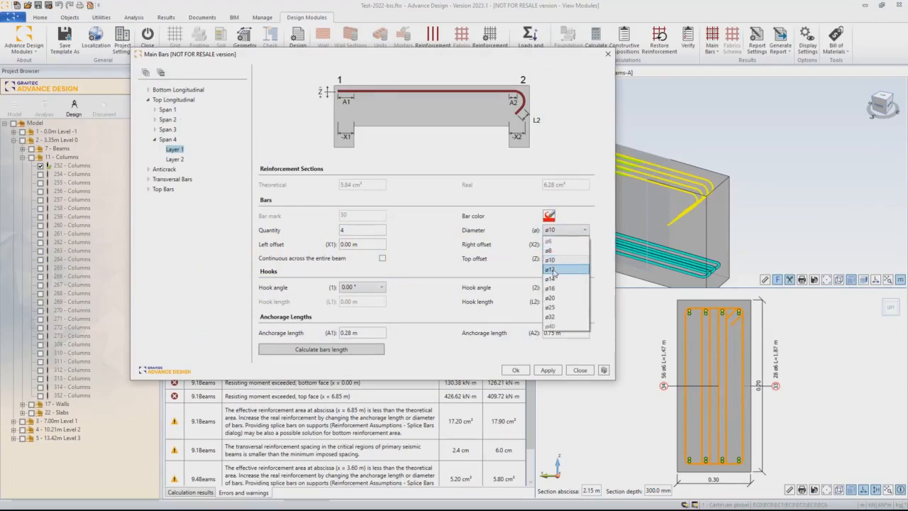
click(552, 270)
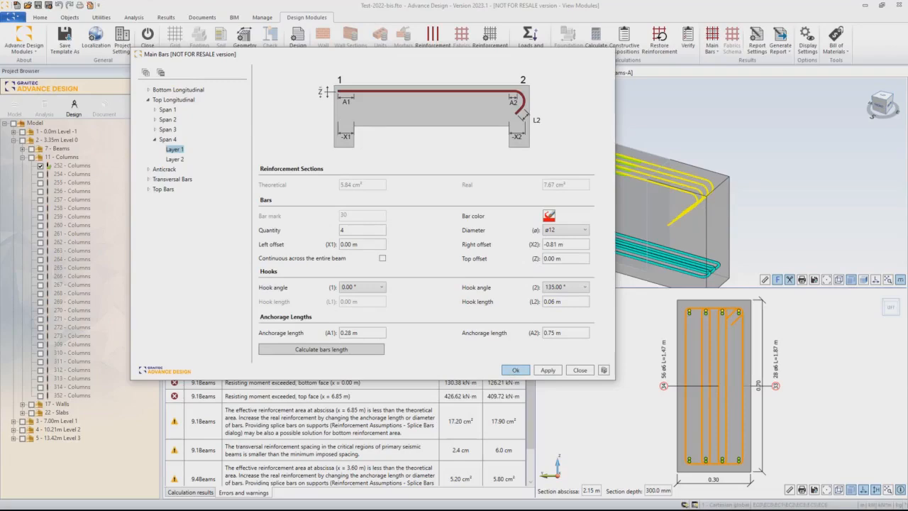
click(516, 370)
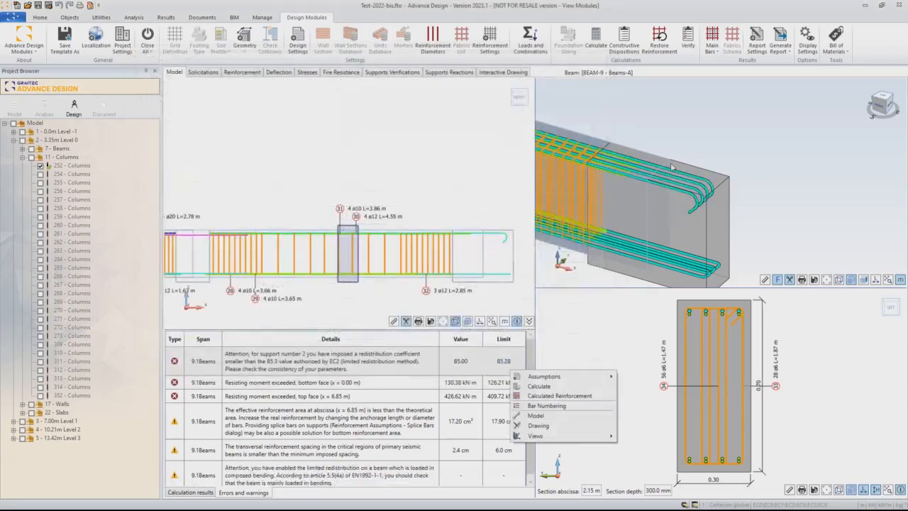
Examine the updated longitudinal reinforcement curves over span 9.4, the whole beam and the support between spans 9.1 and 9.2
click(240, 73)
scroll(899, 177, up, 4)
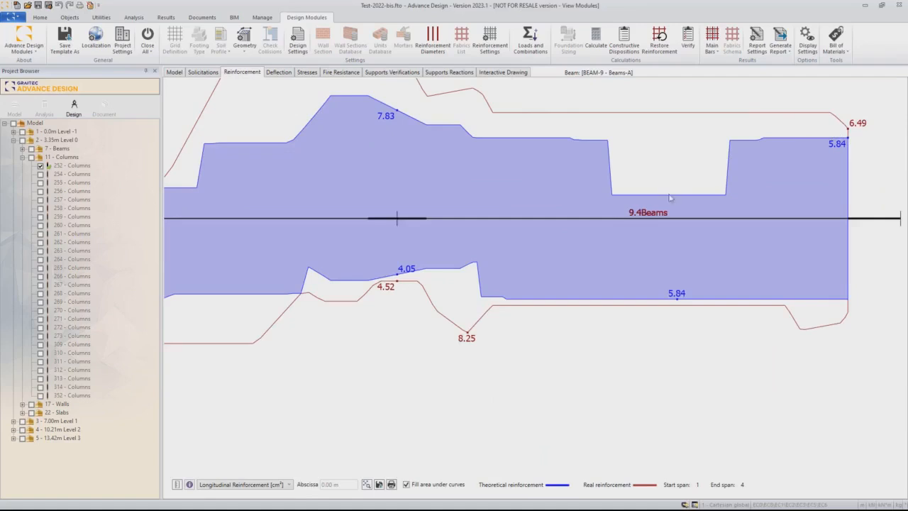
scroll(787, 155, down, 1)
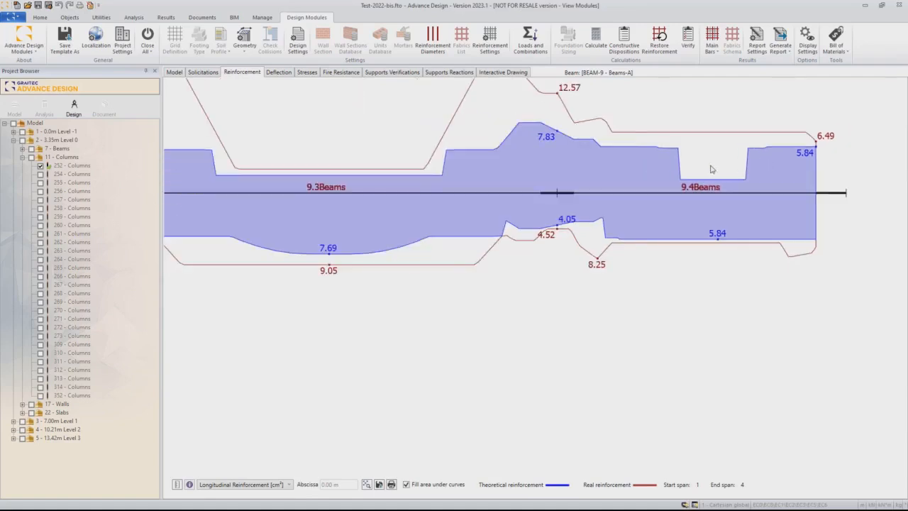
scroll(710, 170, down, 1)
scroll(732, 226, down, 1)
middle_drag(732, 227, 774, 228)
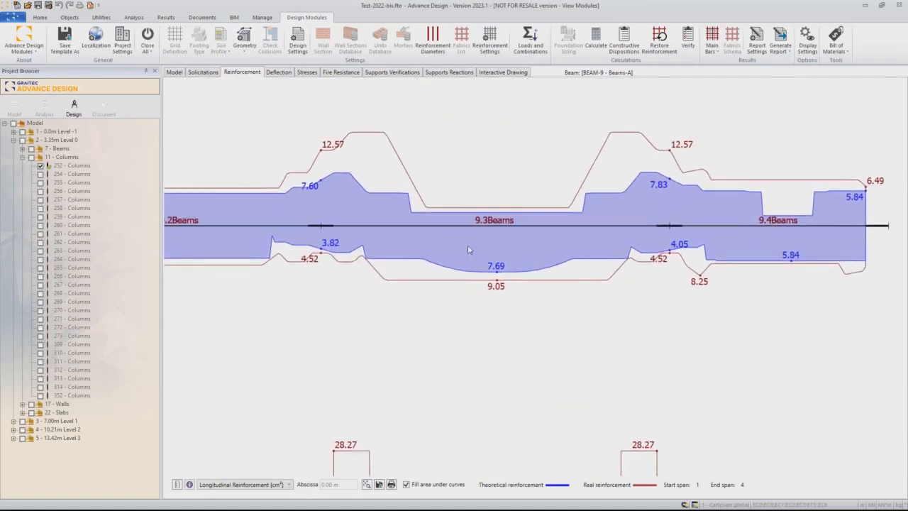
scroll(468, 250, down, 4)
middle_drag(355, 235, 408, 237)
scroll(408, 236, up, 2)
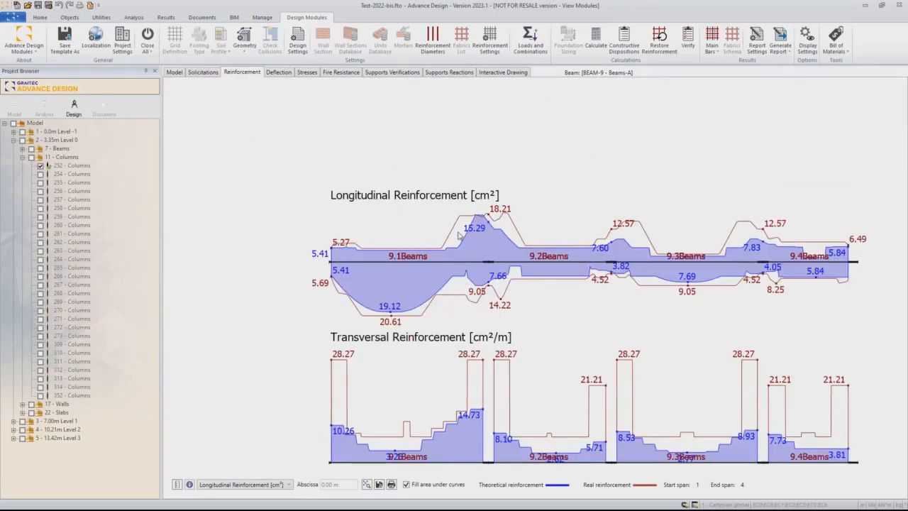
scroll(380, 175, up, 2)
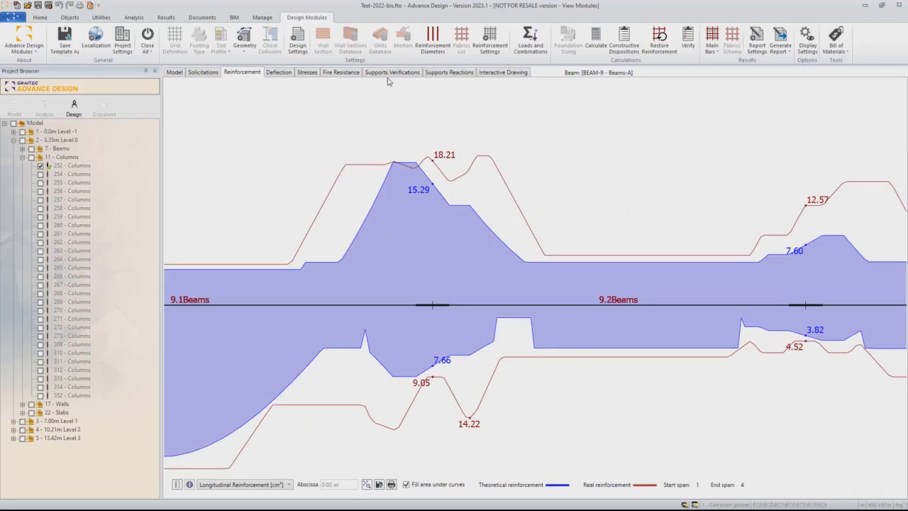
scroll(289, 91, up, 1)
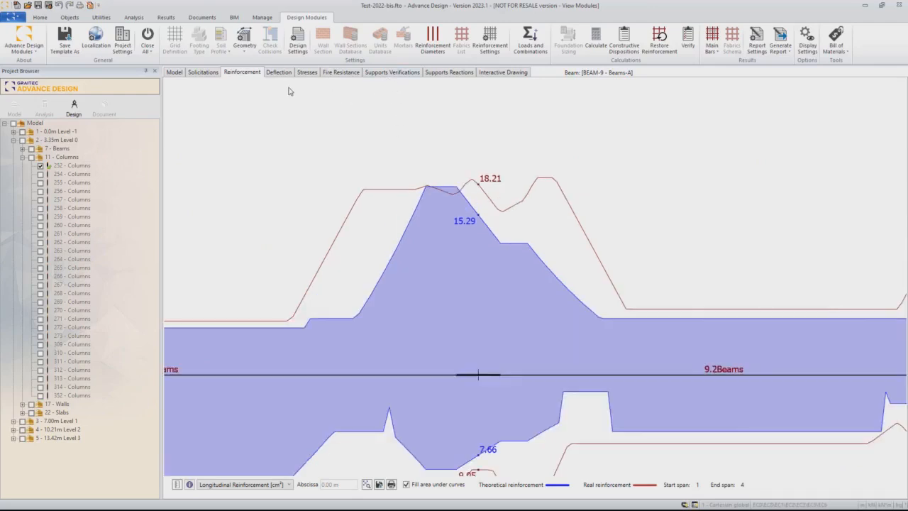
scroll(260, 91, down, 1)
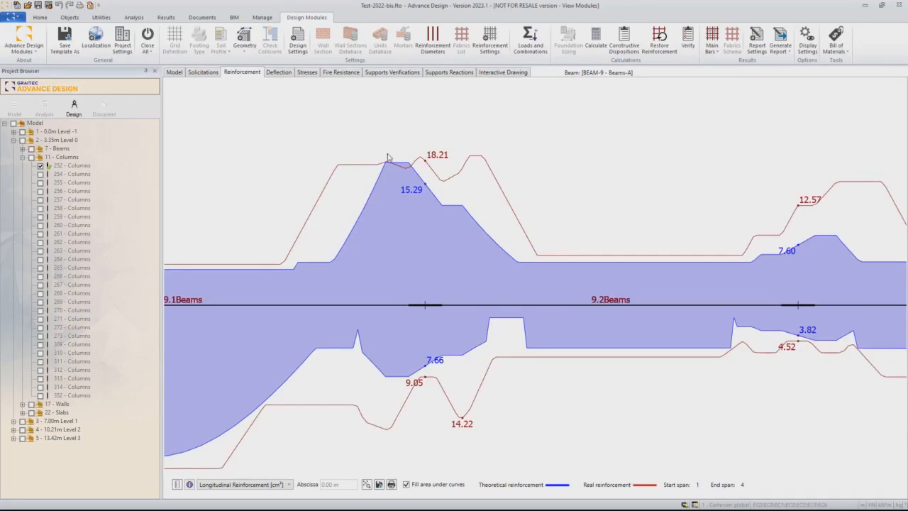
Set the left offset of the Layer 2 top bars at Support 2 to -0.6 m
click(182, 73)
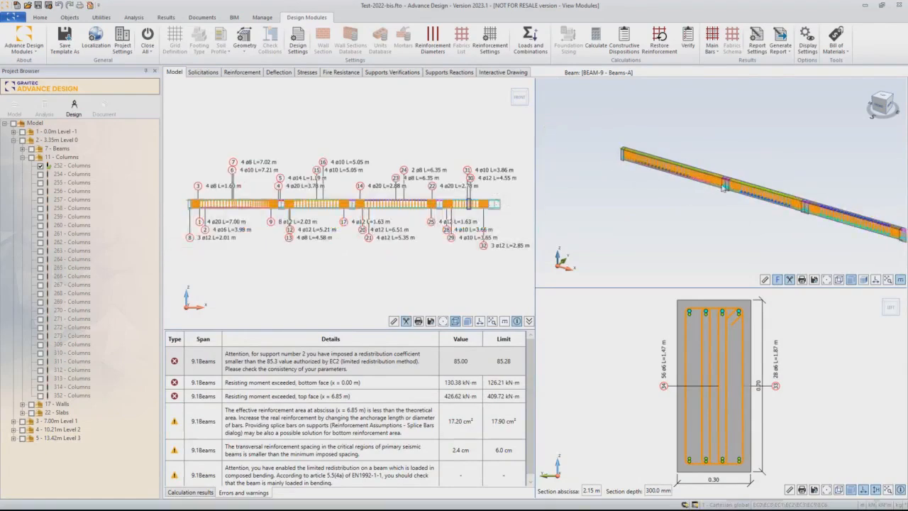
scroll(738, 186, up, 3)
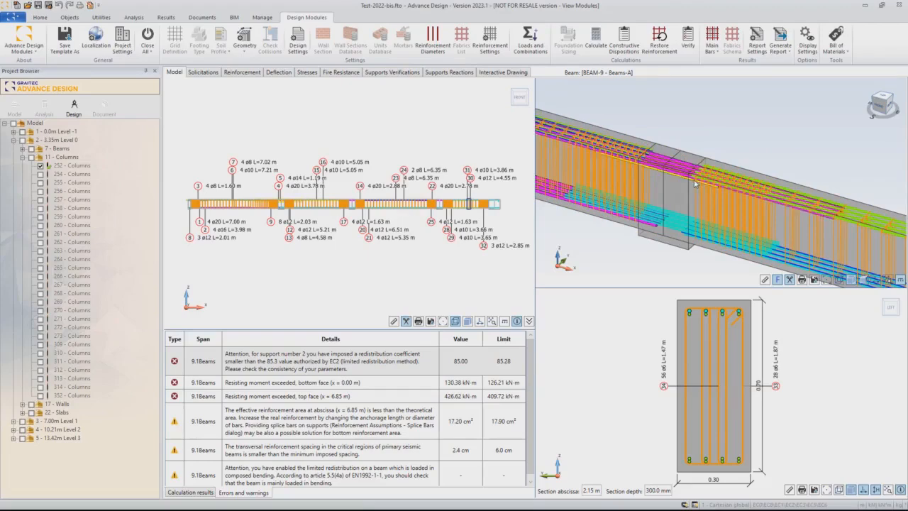
double_click(695, 183)
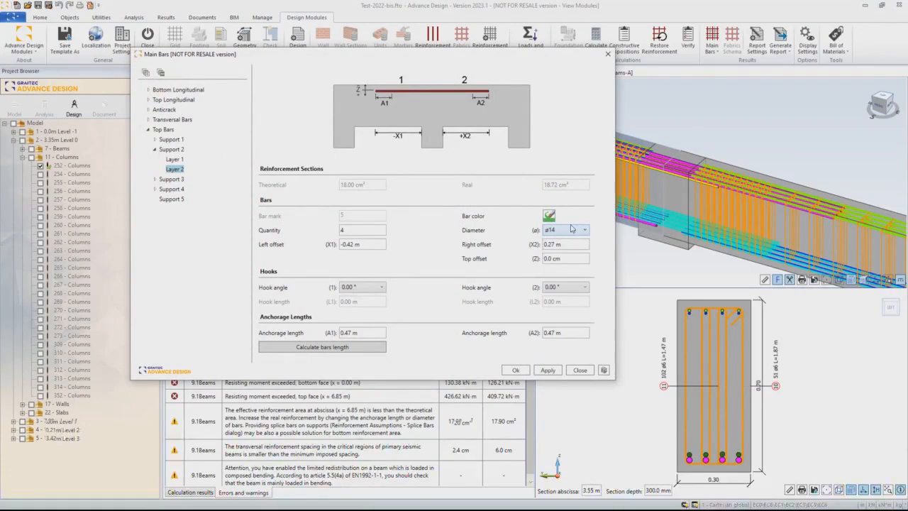
click(379, 245)
text(-0.6)
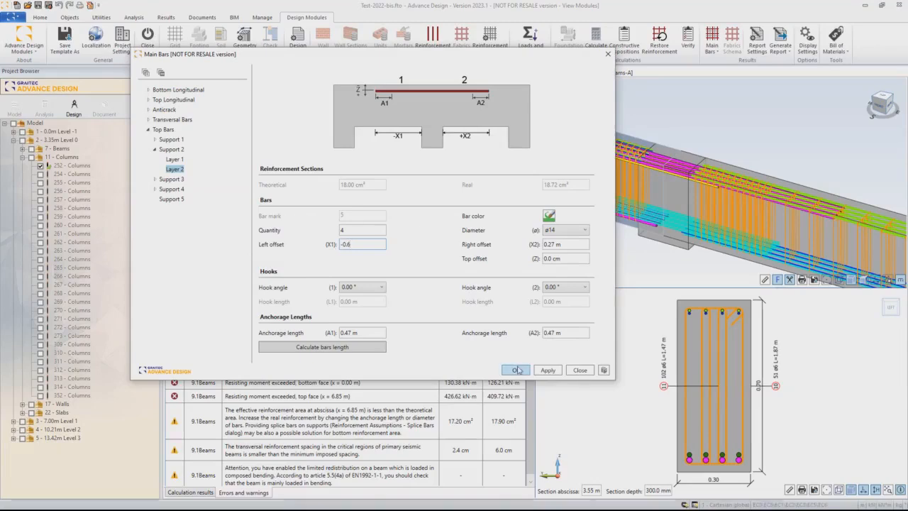
Show the reinforcement diagrams beside the Main Bars settings and accept the Support 2 top bar change
drag(358, 54, 467, 128)
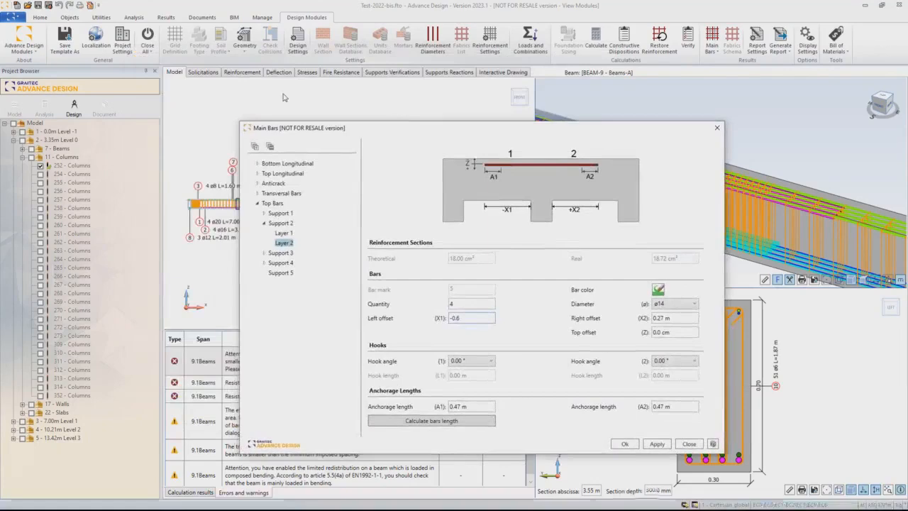
click(241, 73)
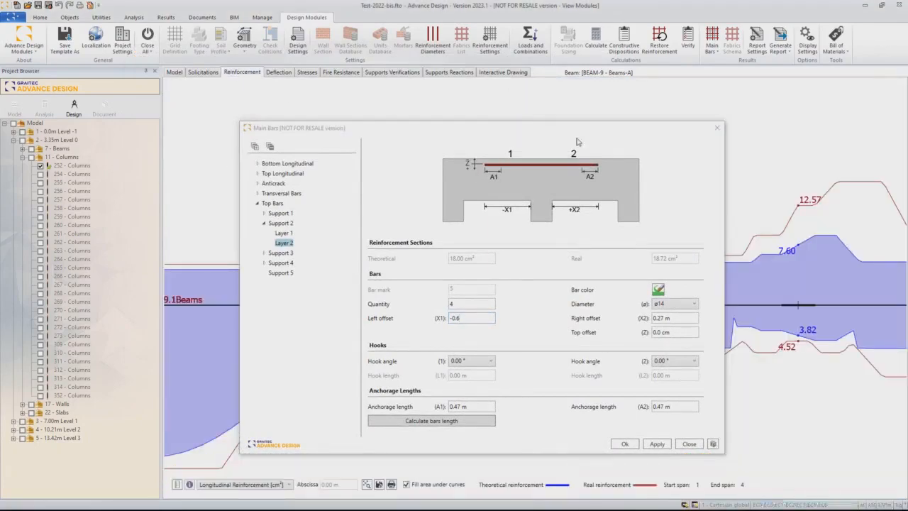
scroll(726, 163, down, 2)
drag(488, 129, 612, 204)
click(371, 121)
scroll(371, 121, down, 2)
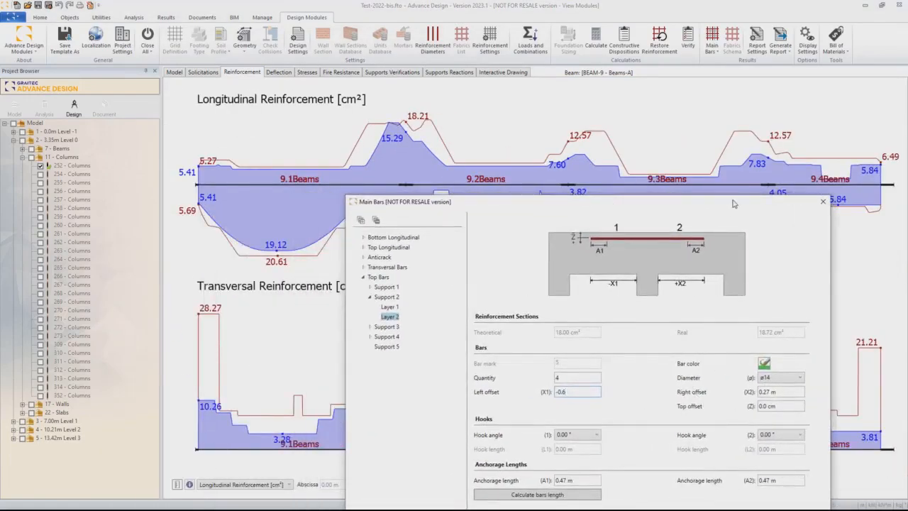
drag(735, 206, 743, 186)
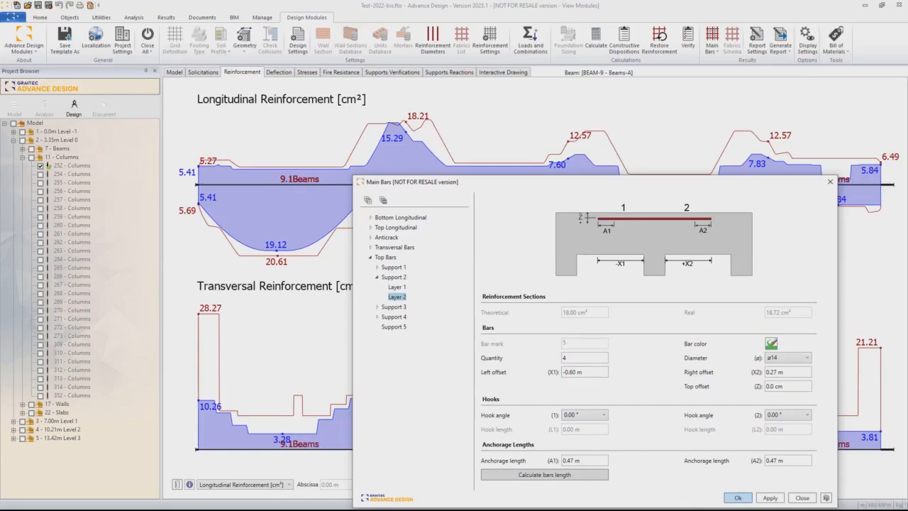
click(738, 498)
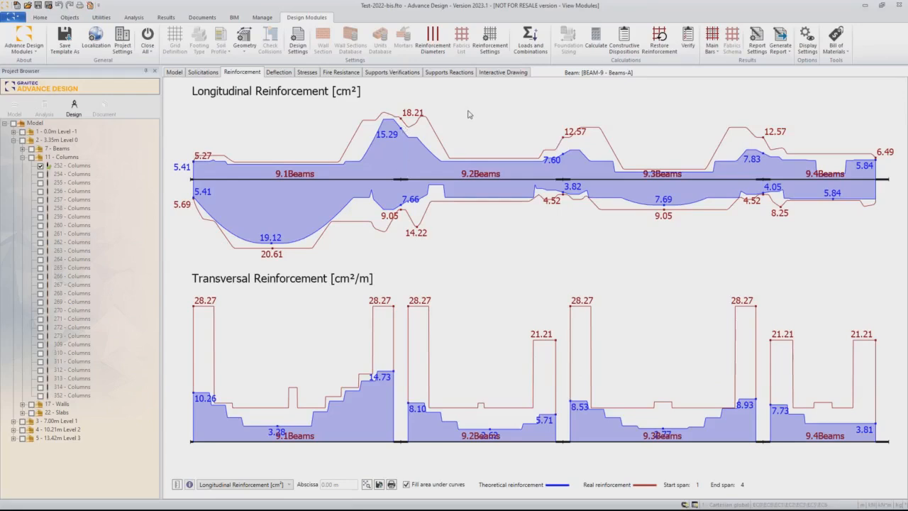
Review the beam's stress and crack width diagrams and its support verification tables
click(306, 73)
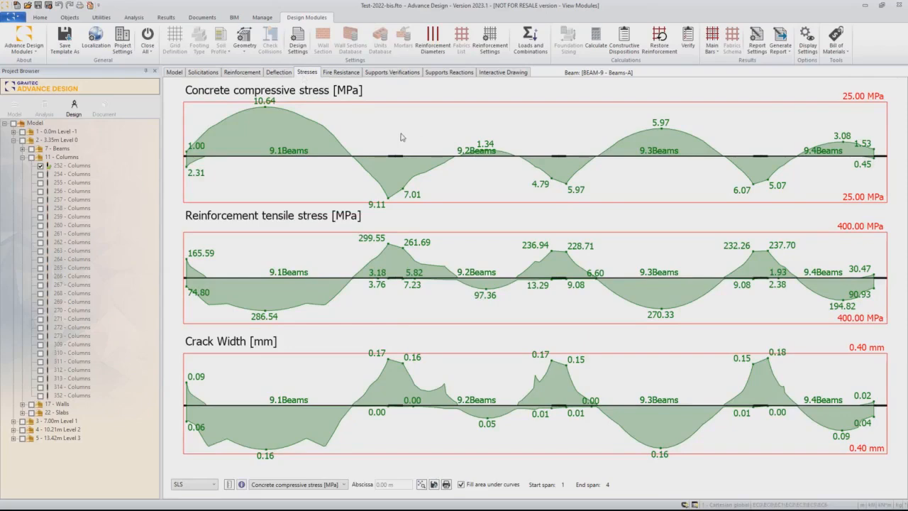
click(392, 73)
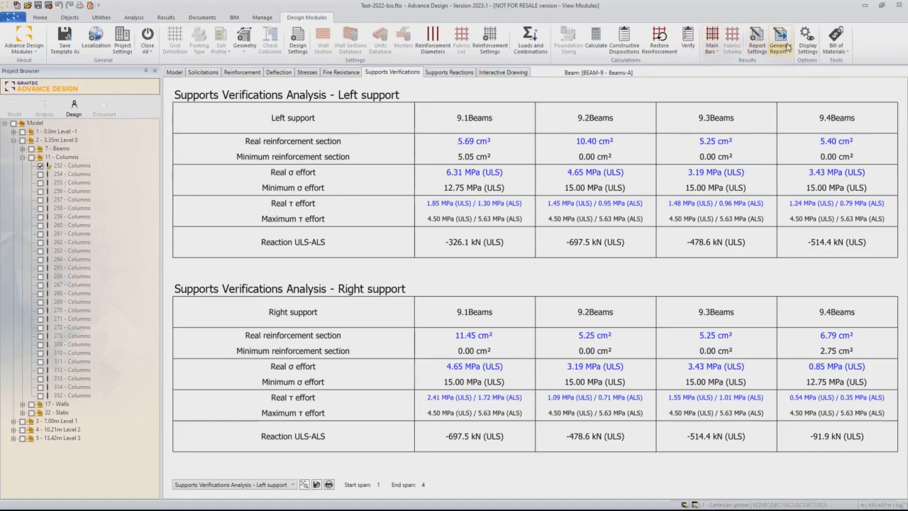
Limit the Standard Beam Detailed Report to the Support strut verification chapter
click(762, 40)
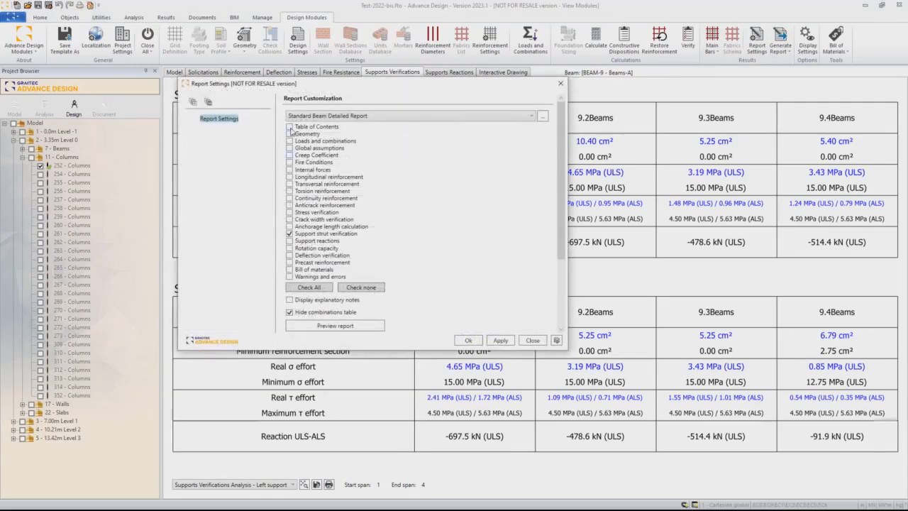
click(309, 288)
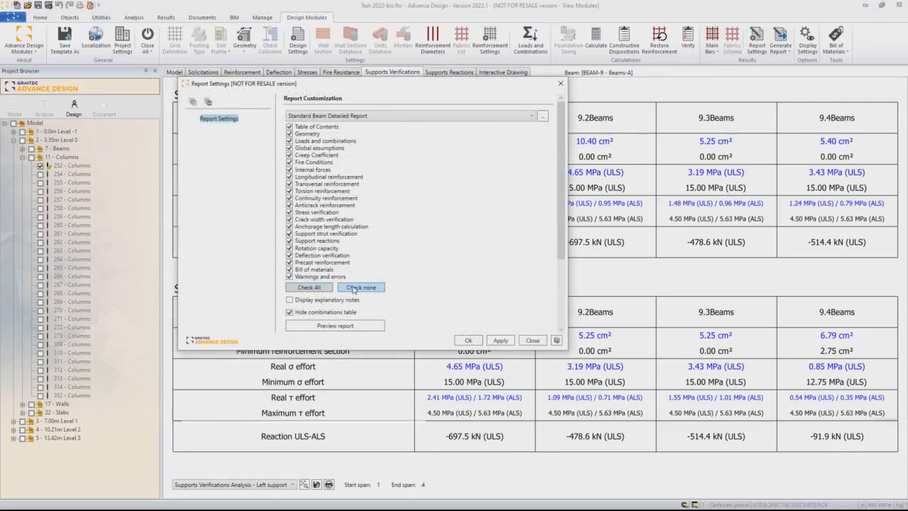
click(289, 235)
click(477, 343)
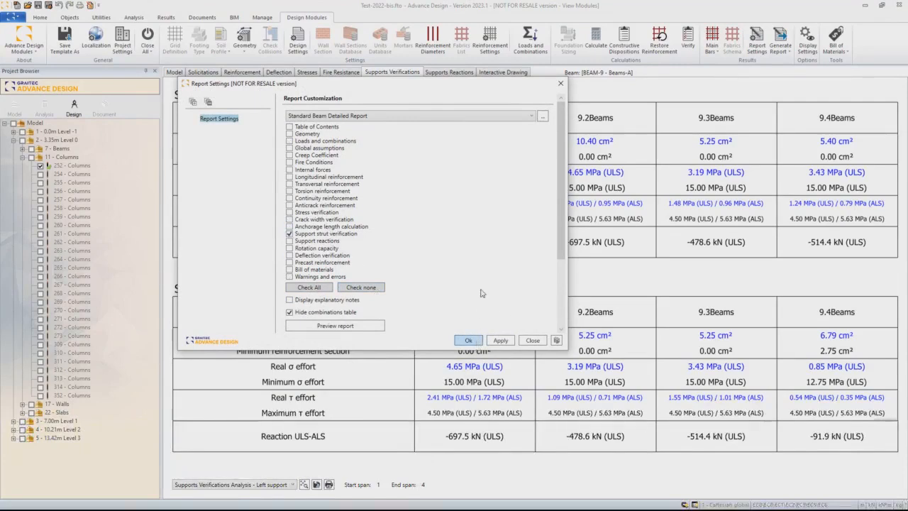
Generate the beam report and read through its support strut verification table and stress calculations
click(781, 41)
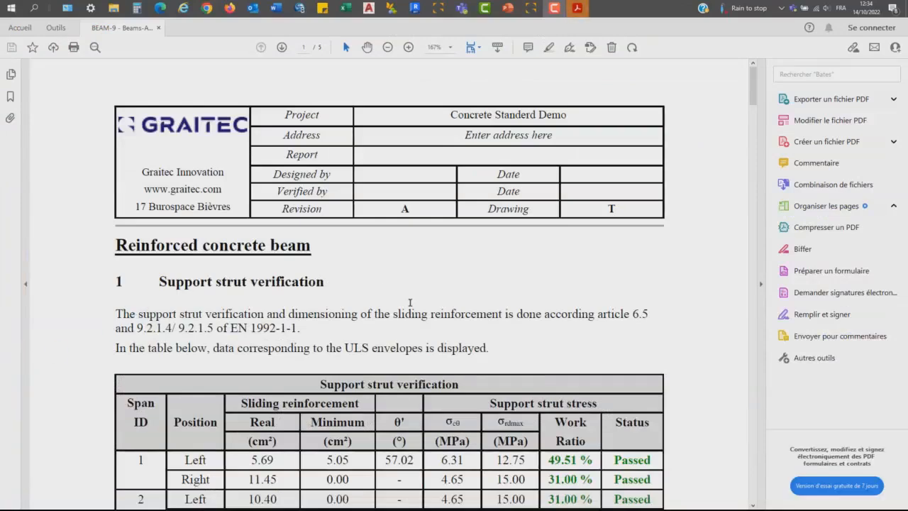
scroll(409, 303, down, 4)
scroll(411, 268, down, 3)
scroll(412, 267, down, 4)
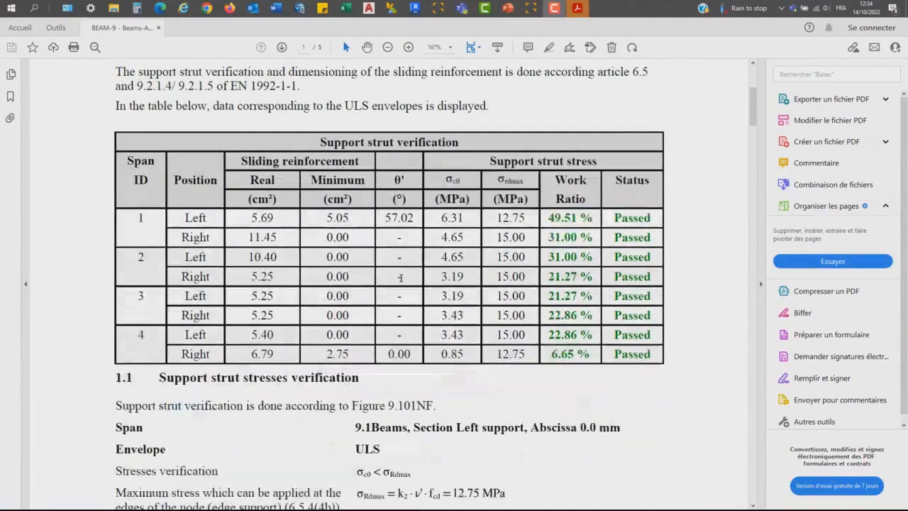
Read the left support's strut stress, strut width, inner lever arm and inclination calculations for span 9.1 in the report
scroll(380, 287, down, 1)
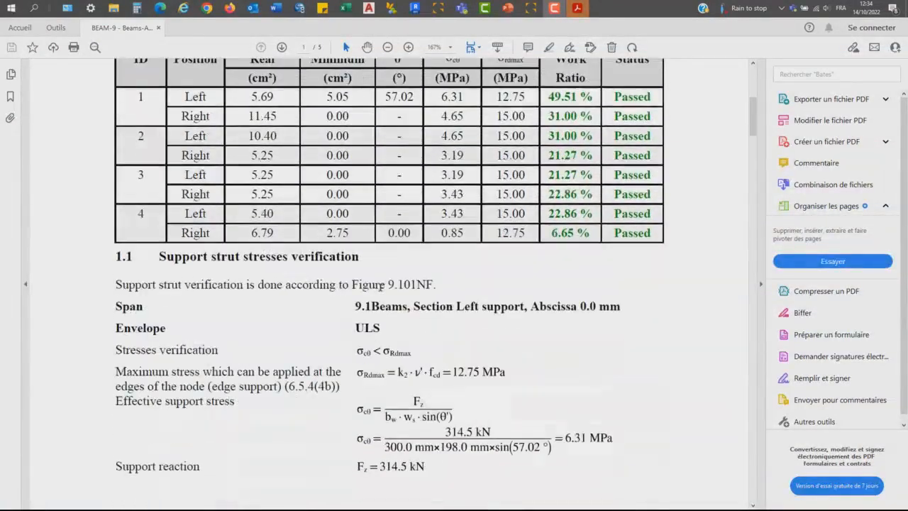
ctrl+scroll(380, 286, down, 1)
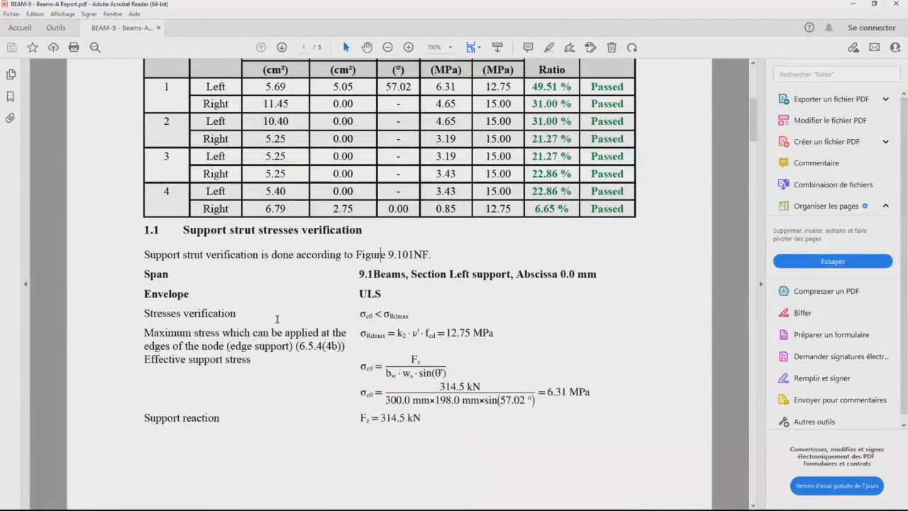
right_click(278, 318)
click(248, 392)
scroll(447, 401, down, 8)
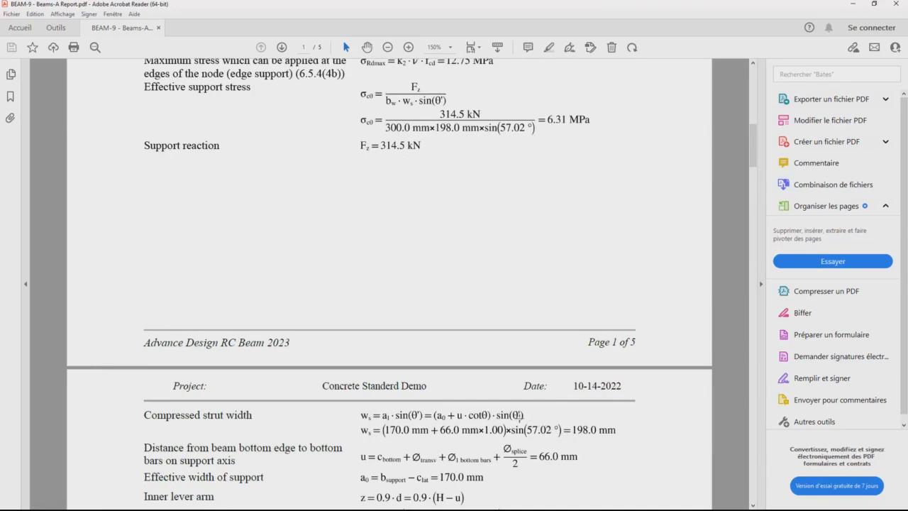
scroll(521, 415, down, 5)
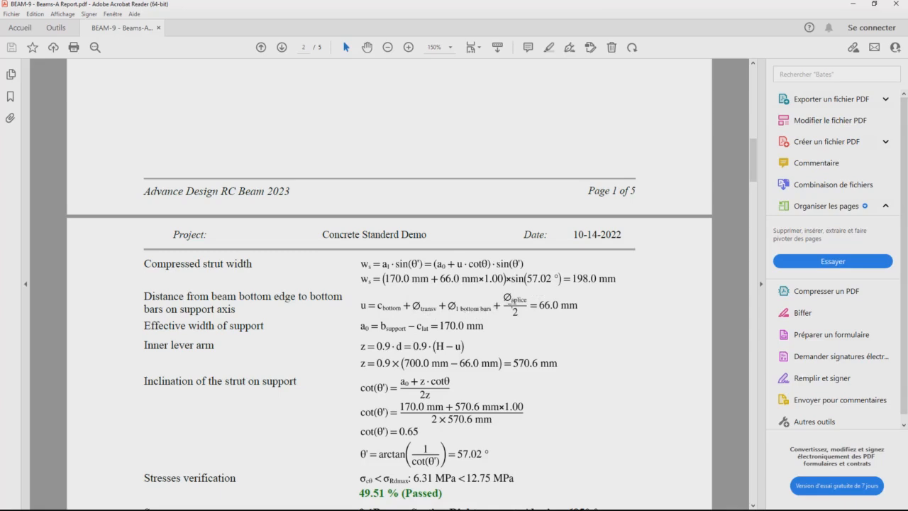
scroll(534, 333, down, 1)
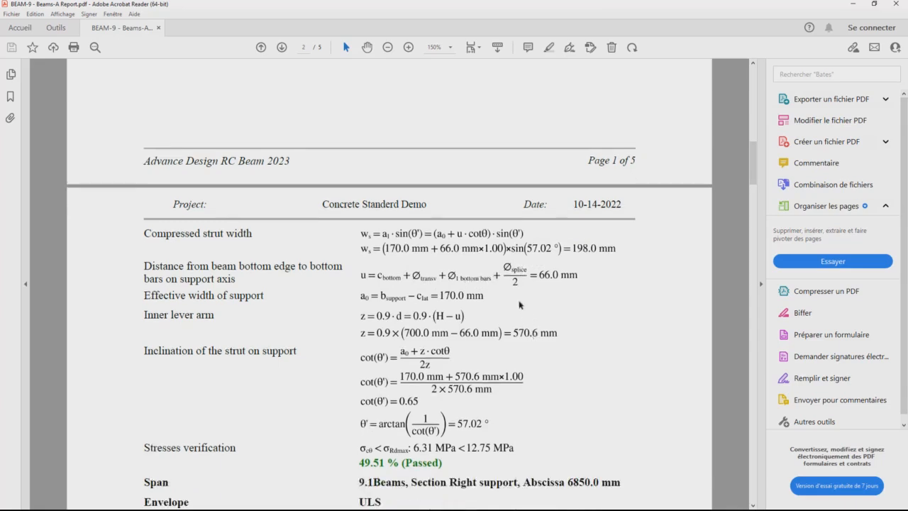
scroll(509, 291, down, 2)
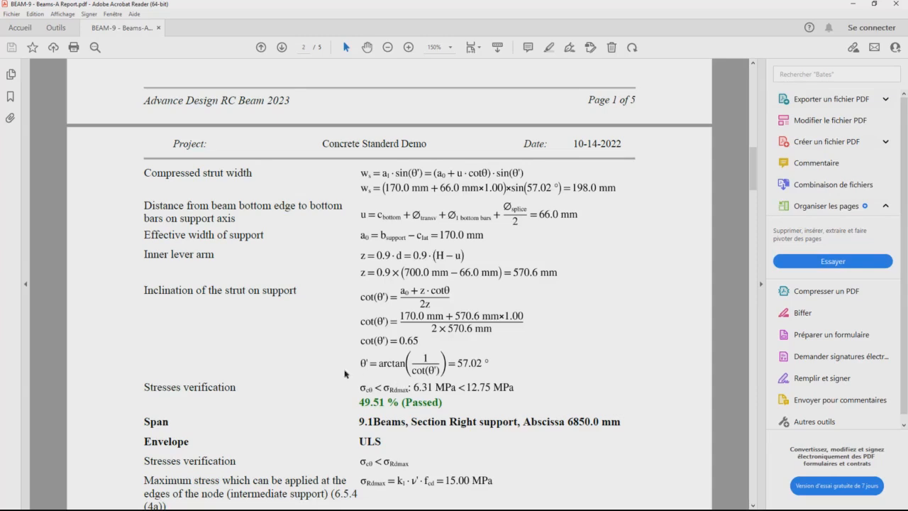
Compare the effective support stress formula with the strut inclination calculation and examine the span's right support verification
scroll(432, 326, up, 3)
scroll(433, 321, up, 10)
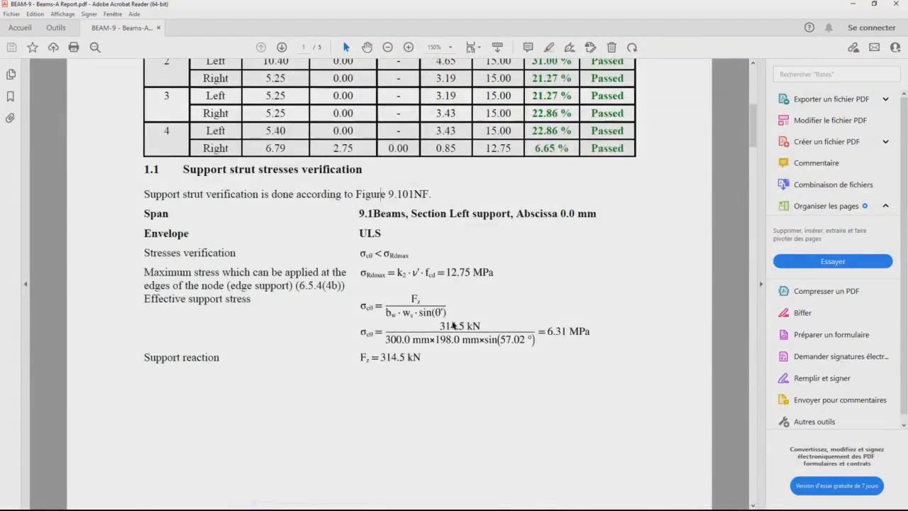
scroll(453, 324, down, 1)
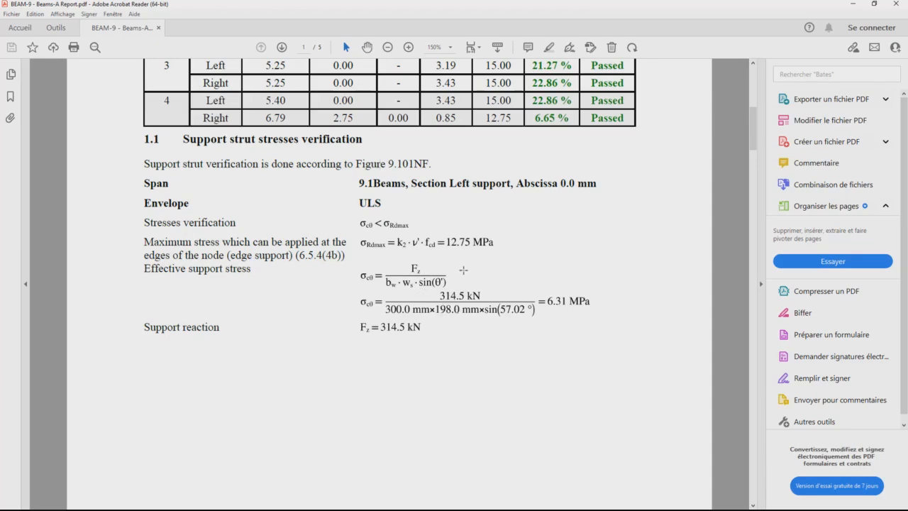
scroll(472, 244, down, 10)
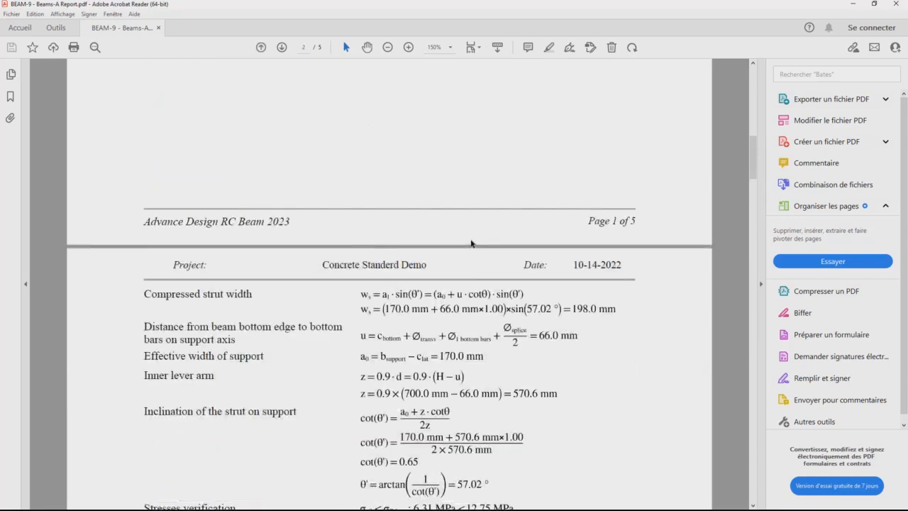
scroll(472, 243, down, 4)
scroll(467, 231, down, 1)
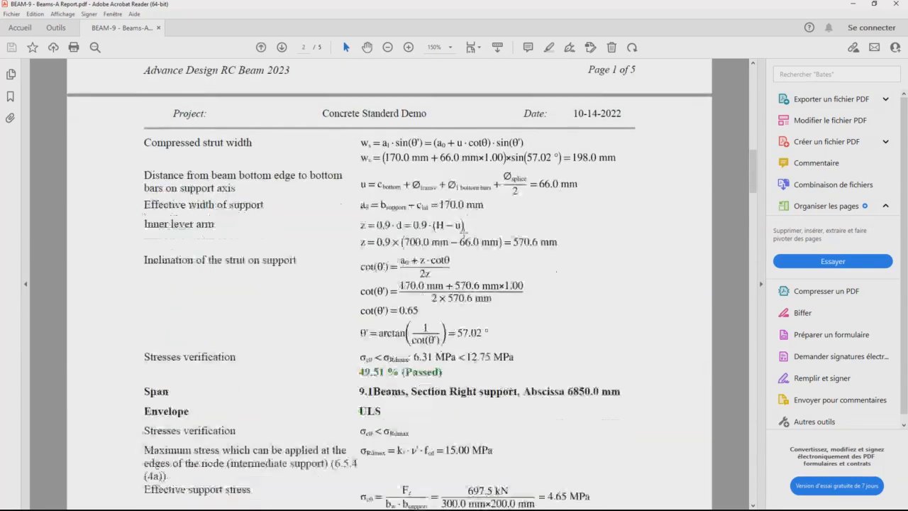
scroll(454, 240, down, 1)
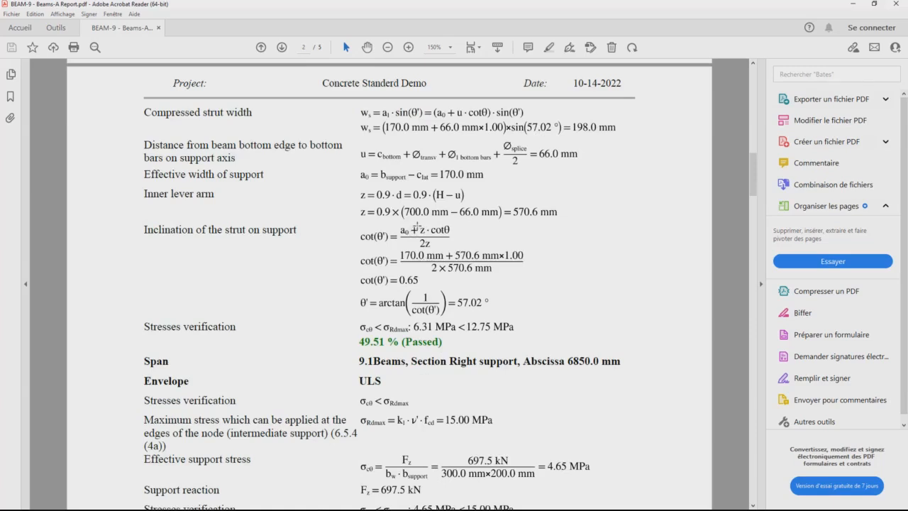
scroll(415, 228, down, 1)
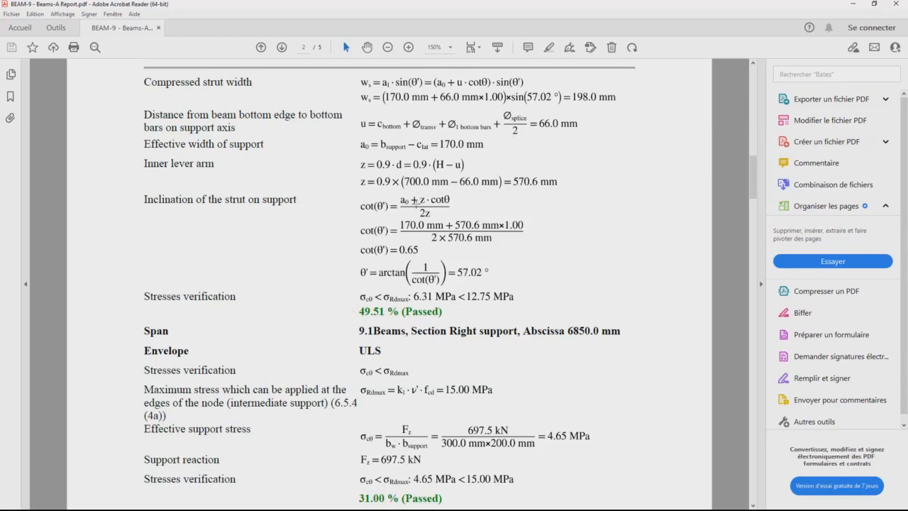
scroll(408, 207, down, 1)
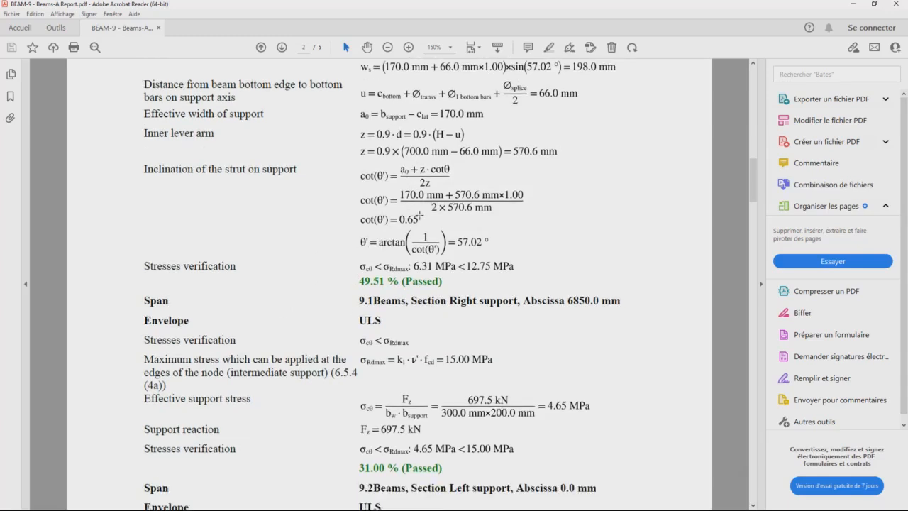
scroll(360, 201, up, 1)
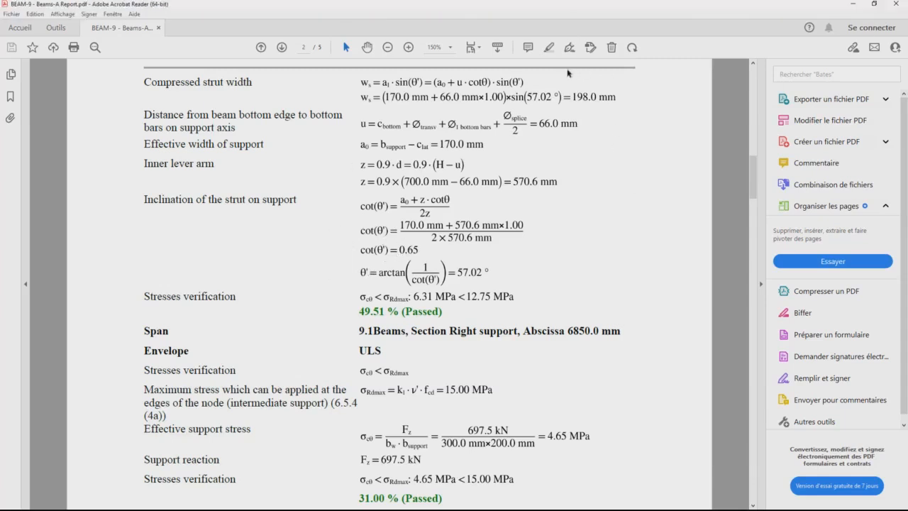
Switch to Advance Design and review the beam's Sheet 1, Sheet 4 and Sheet 3 in the interactive drawing
key(alt+Tab)
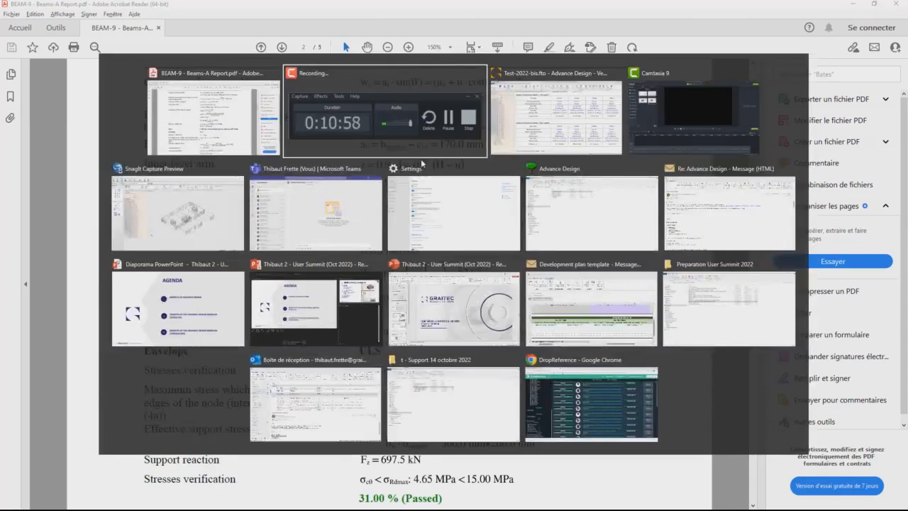
click(540, 137)
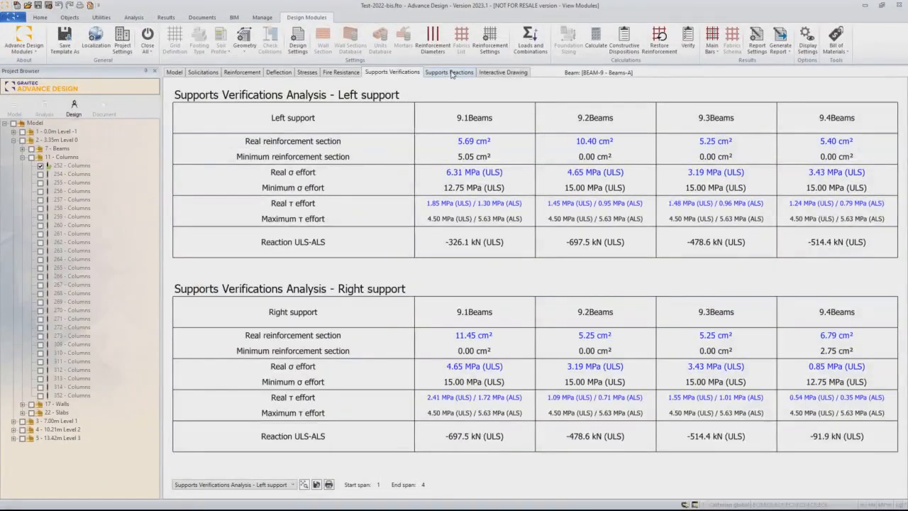
click(495, 73)
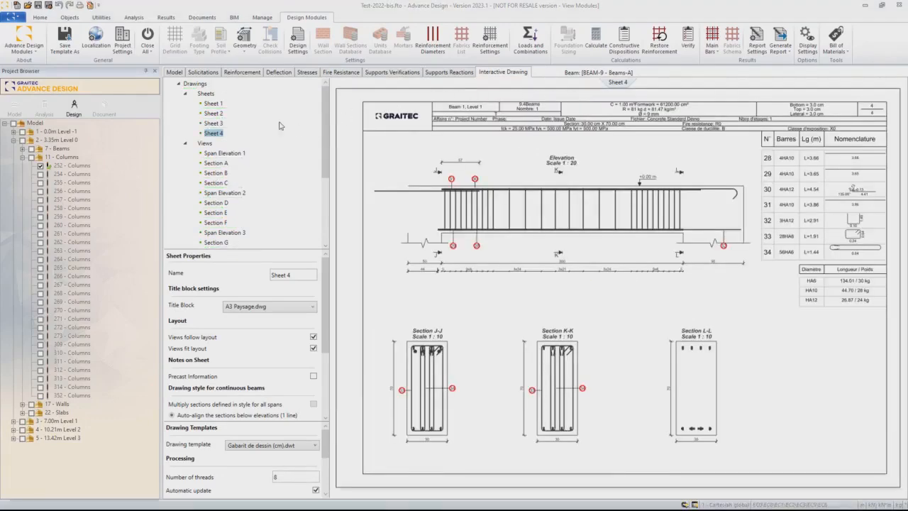
click(212, 104)
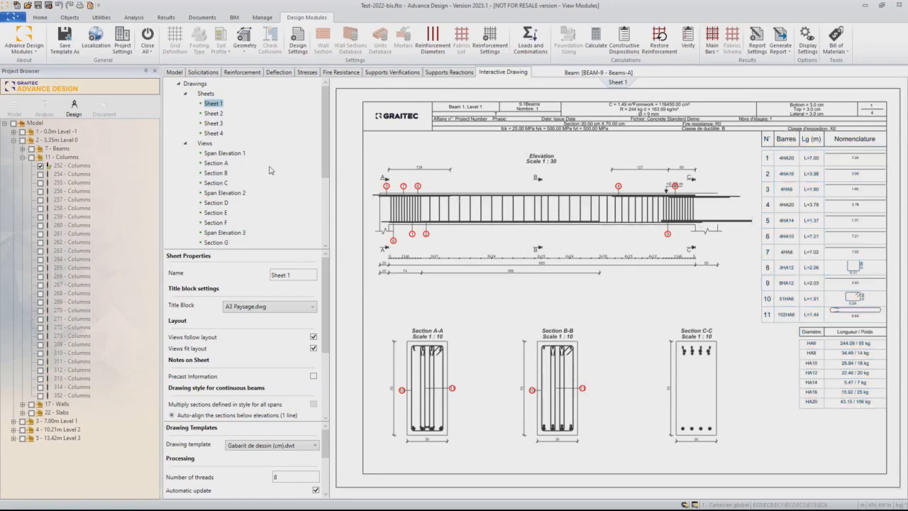
click(211, 134)
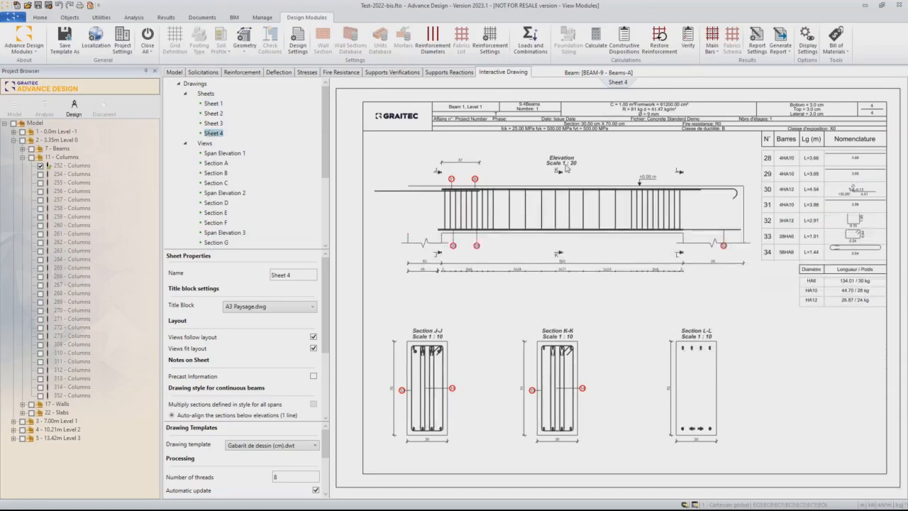
click(216, 124)
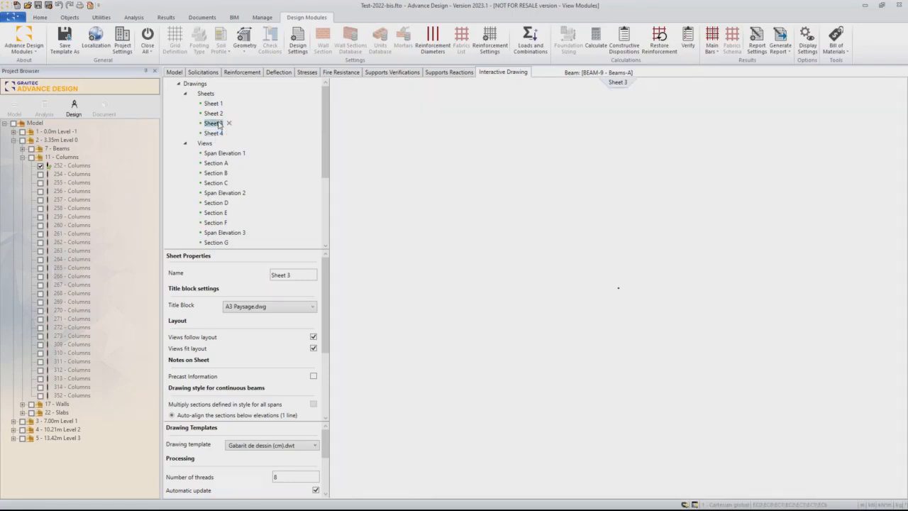
Add the annotation "See annex" to Sheet 4, placed just above the right end of the beam elevation
click(213, 132)
scroll(249, 196, down, 3)
scroll(249, 197, down, 2)
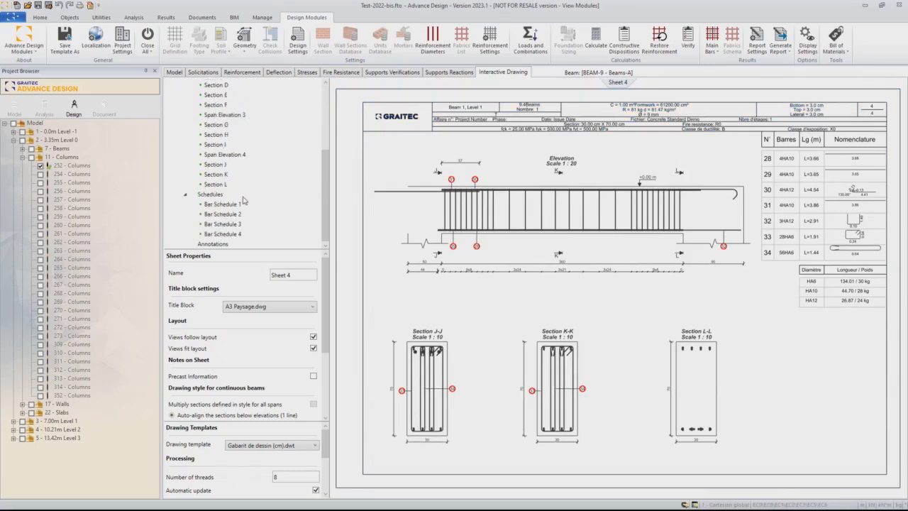
click(234, 244)
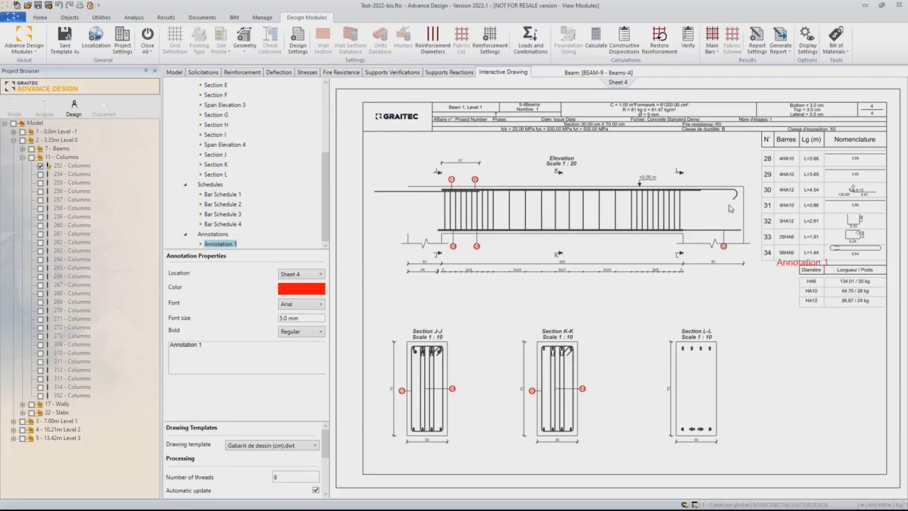
click(702, 183)
drag(203, 349, 130, 359)
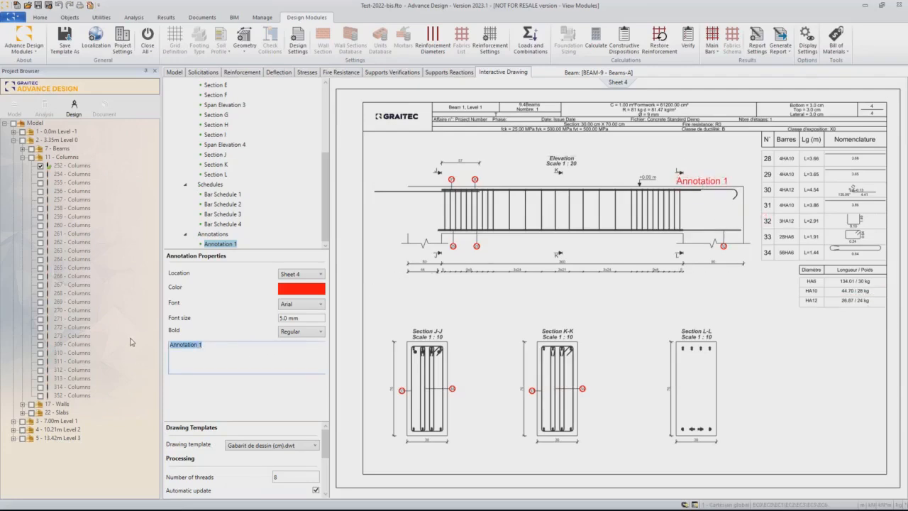
text(See annex)
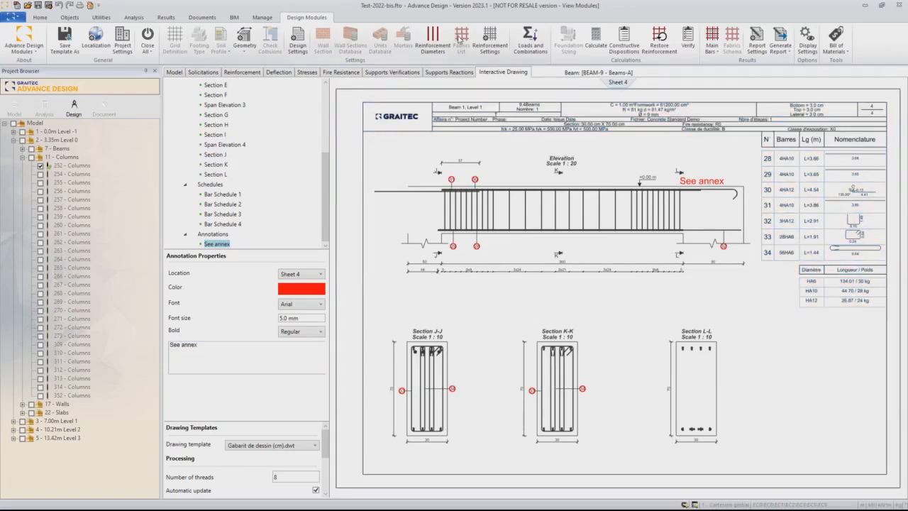
Set the diameter of the Span 4 bottom longitudinal Layer 1 bars to ø12 and let the drawings update
click(719, 37)
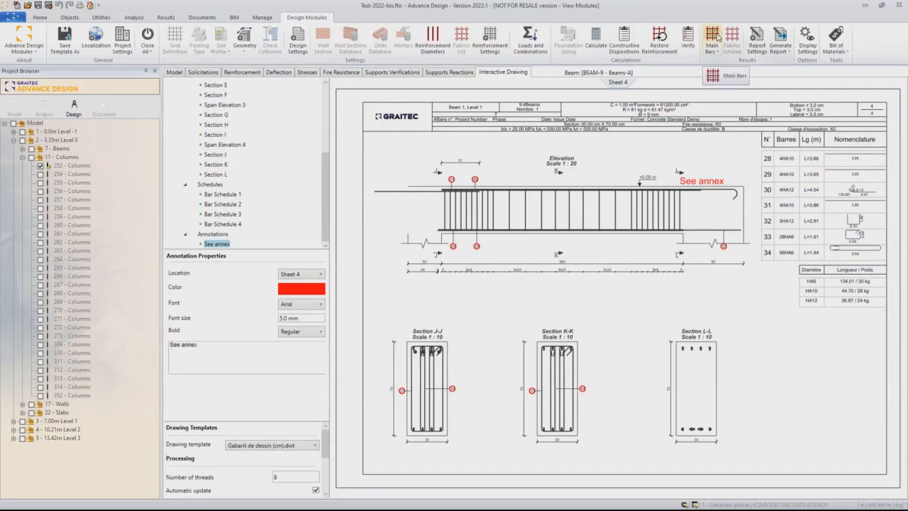
click(727, 76)
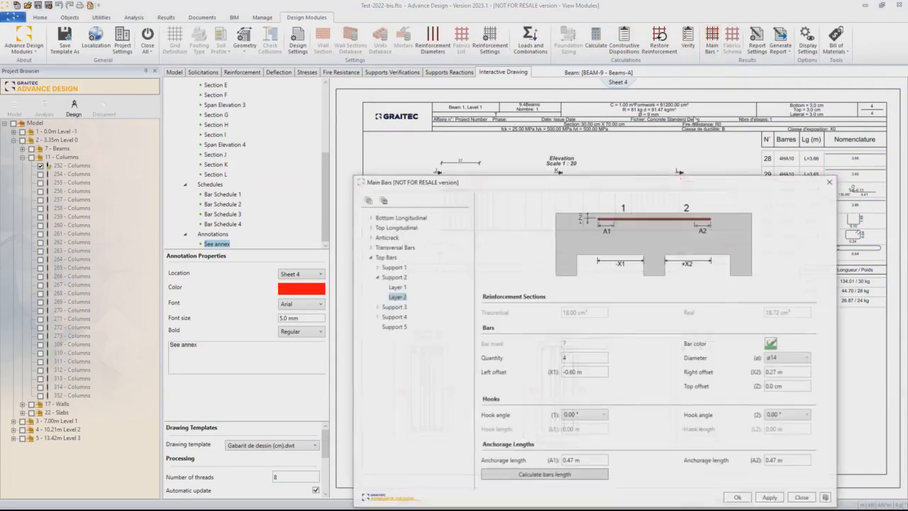
click(371, 218)
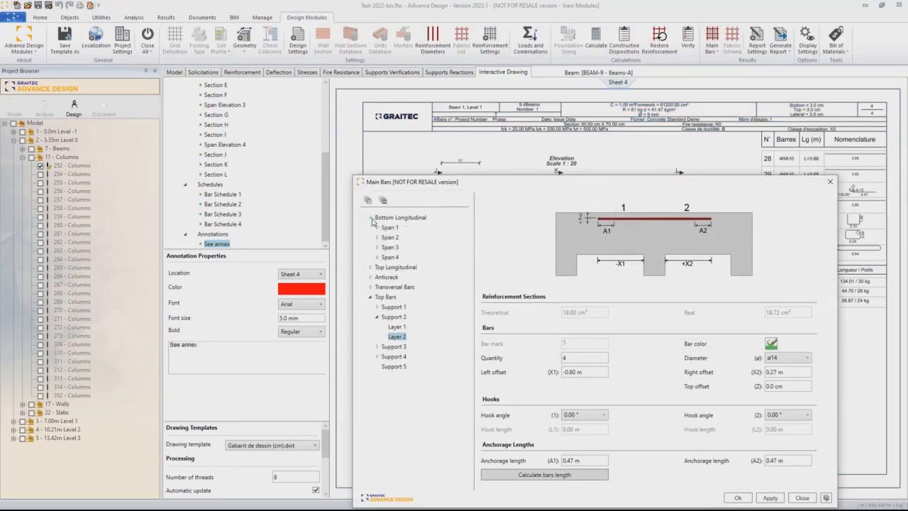
double_click(386, 258)
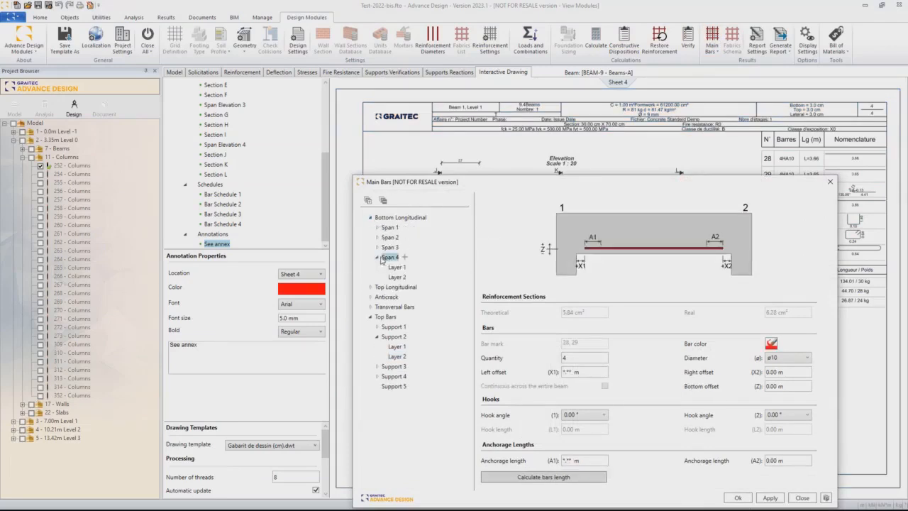
click(398, 267)
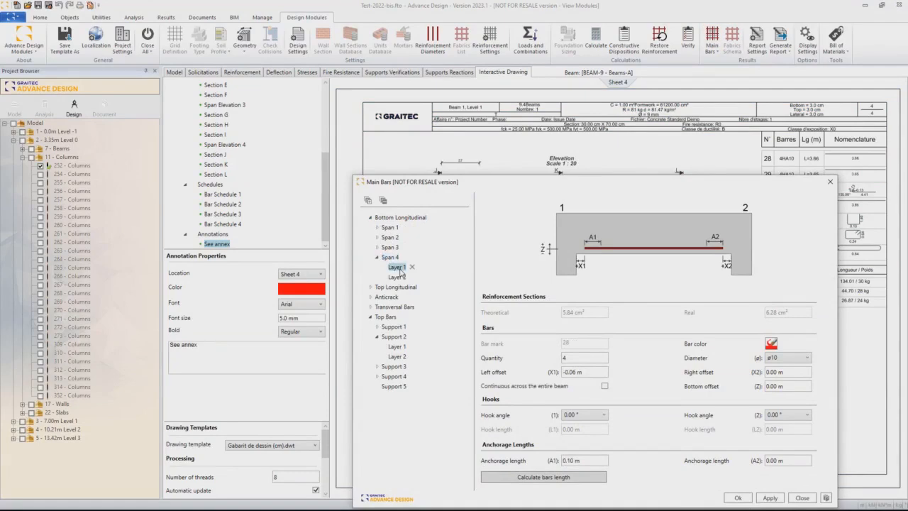
mouse_move(589, 183)
mouse_down()
mouse_move(415, 205)
mouse_move(419, 229)
mouse_up()
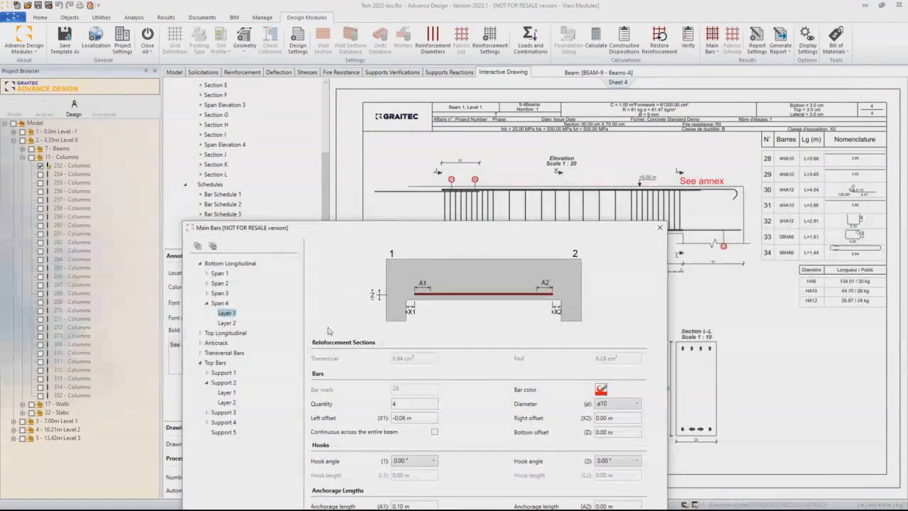
click(603, 404)
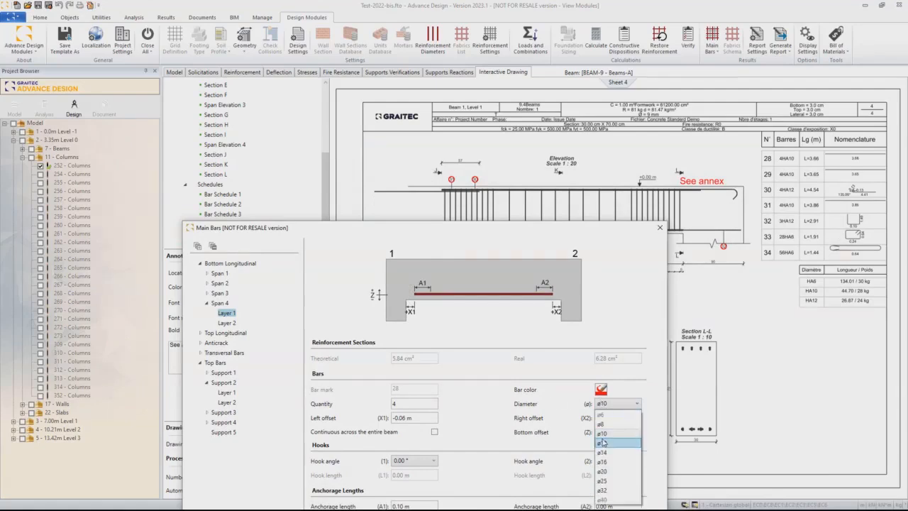
click(604, 443)
drag(558, 230, 588, 150)
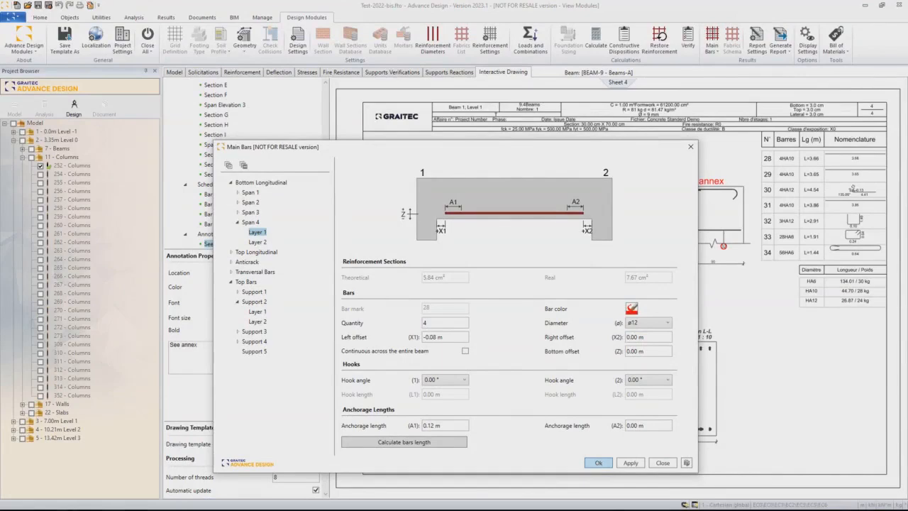
click(598, 463)
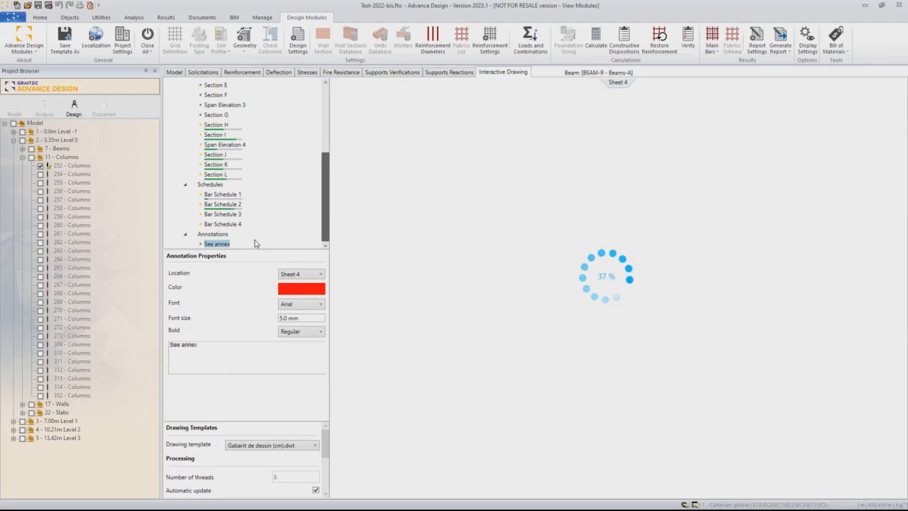
mouse_move(228, 242)
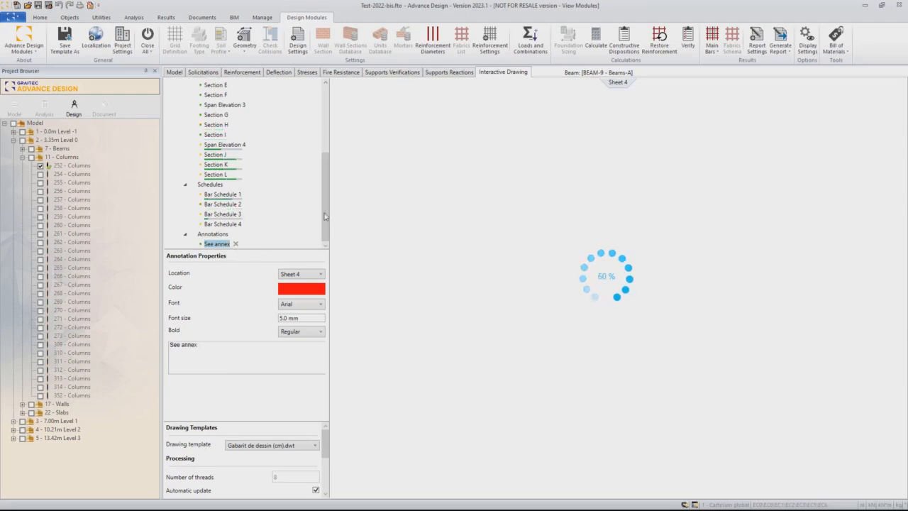
mouse_move(325, 216)
mouse_down()
mouse_move(332, 100)
mouse_move(352, 126)
mouse_up()
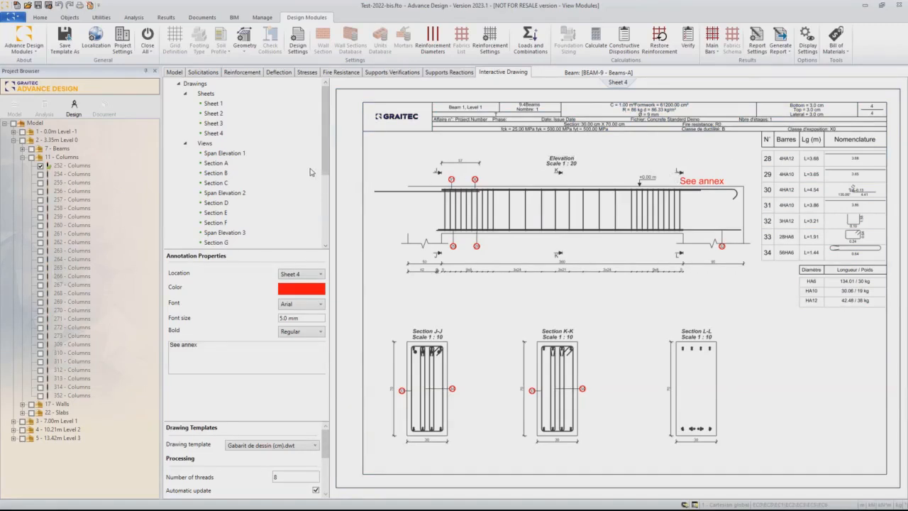
Close the beam design and open Rigid Point Support 6 from the Level -1 footings in the footing design module
click(147, 46)
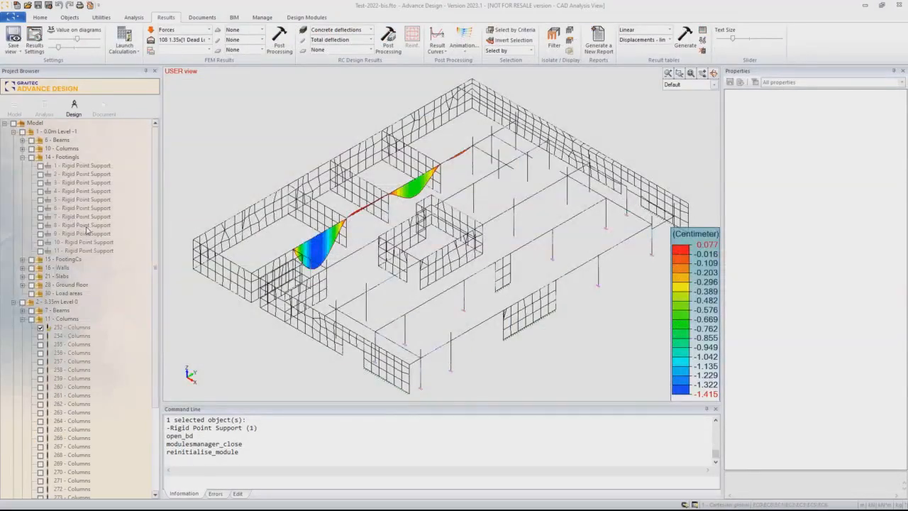
click(462, 311)
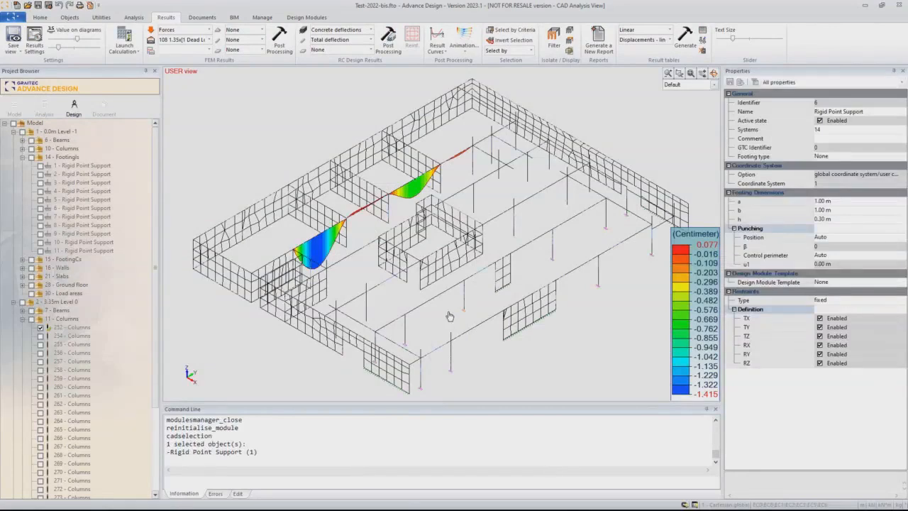
right_click(449, 317)
click(497, 434)
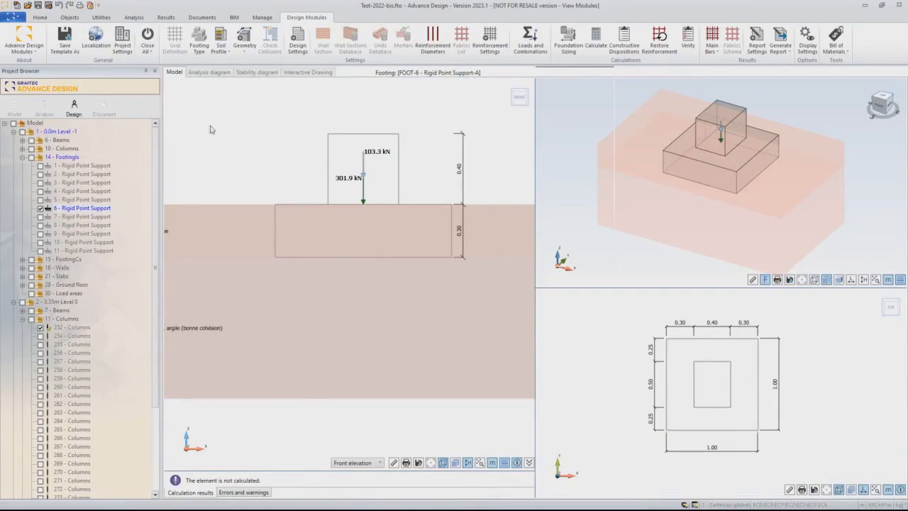
scroll(448, 188, down, 2)
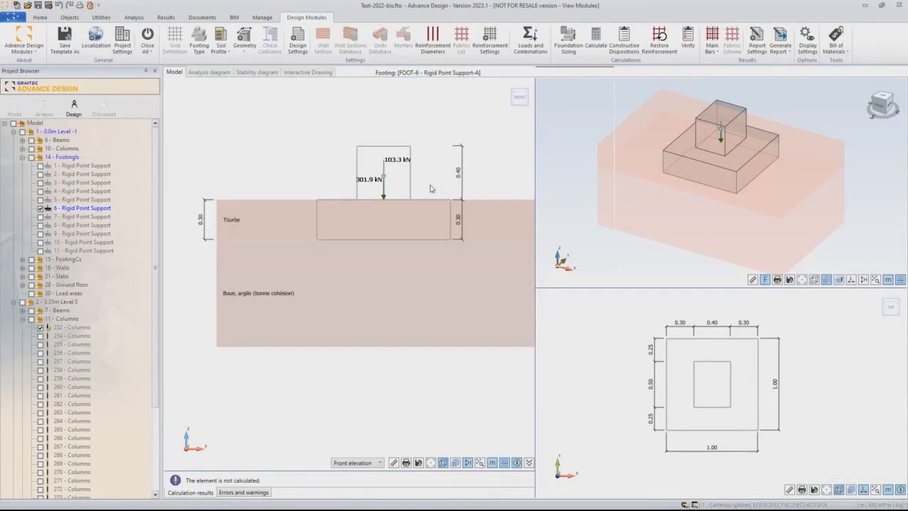
middle_drag(389, 195, 378, 201)
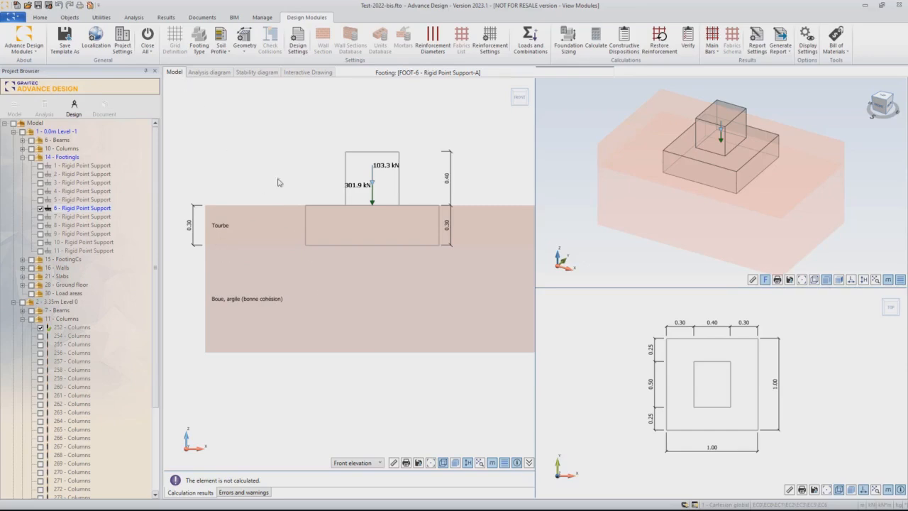
Delete the second soil layer from the footing's soil profile and set the remaining layer's soil type to Sand (medium)
click(221, 37)
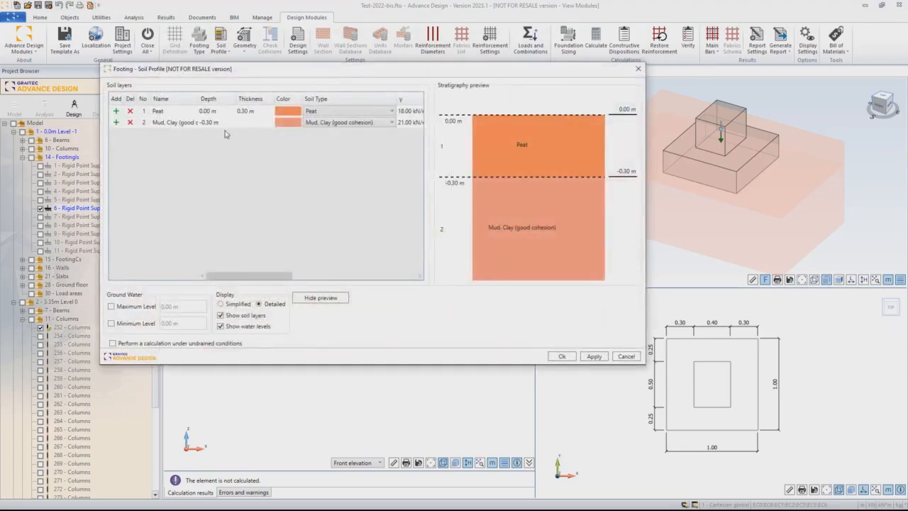
click(130, 122)
click(319, 112)
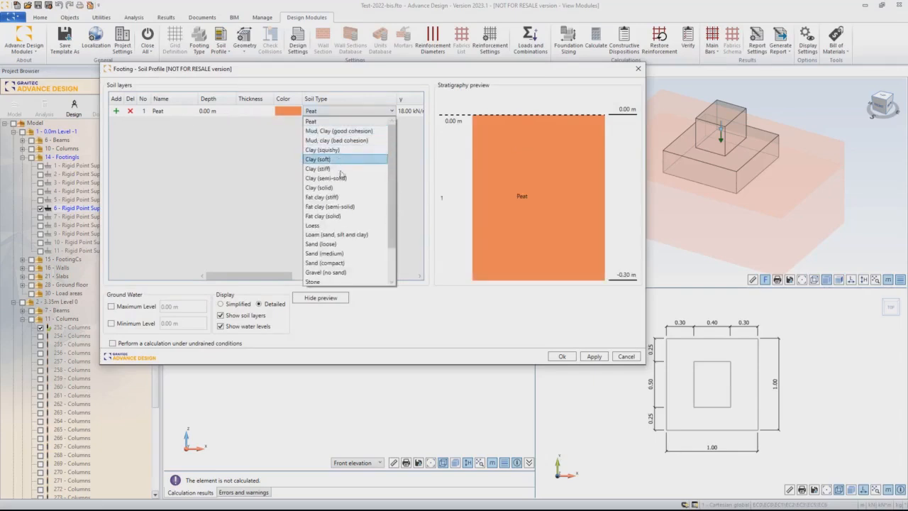
click(341, 254)
click(561, 357)
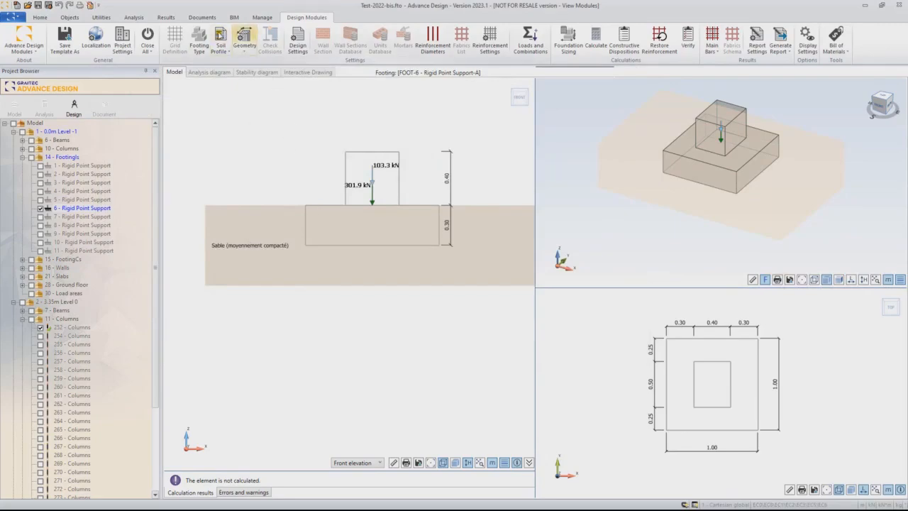
Check and accept the footing's seismic design assumptions, and save the footing settings as a template named EC8_Footings
click(296, 39)
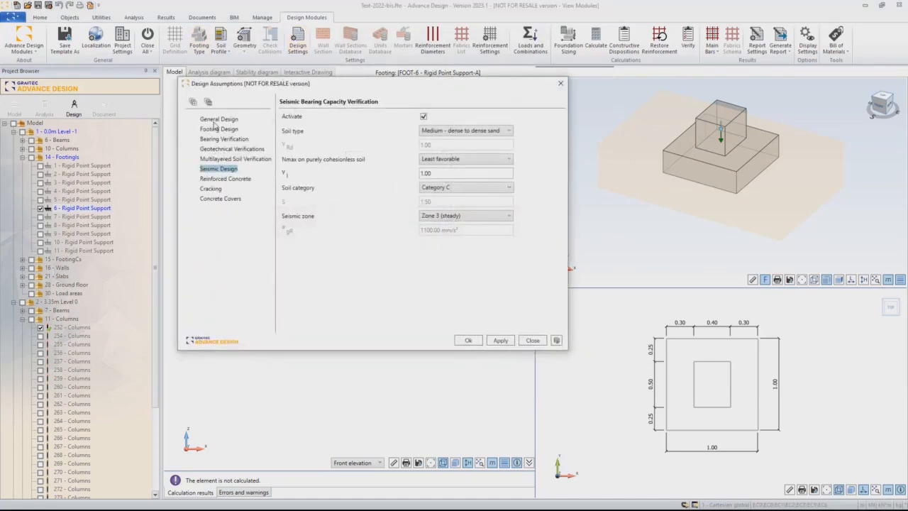
click(463, 341)
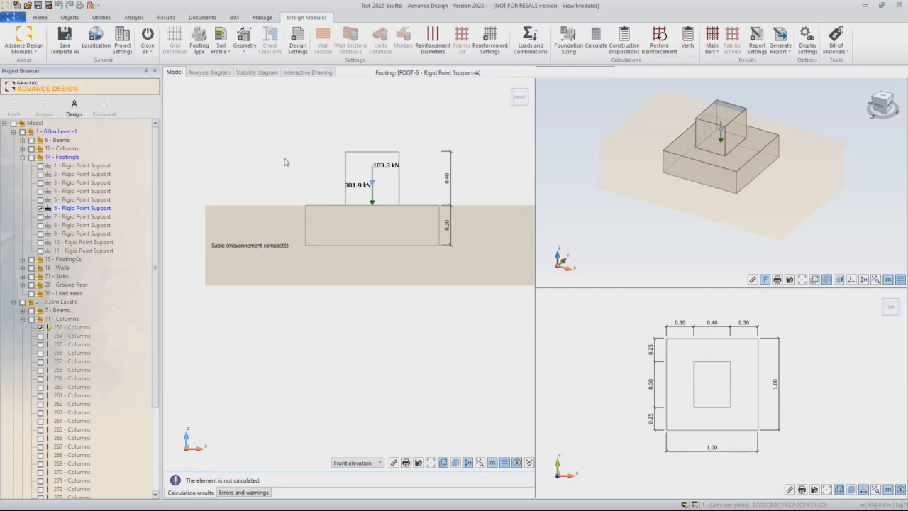
click(66, 34)
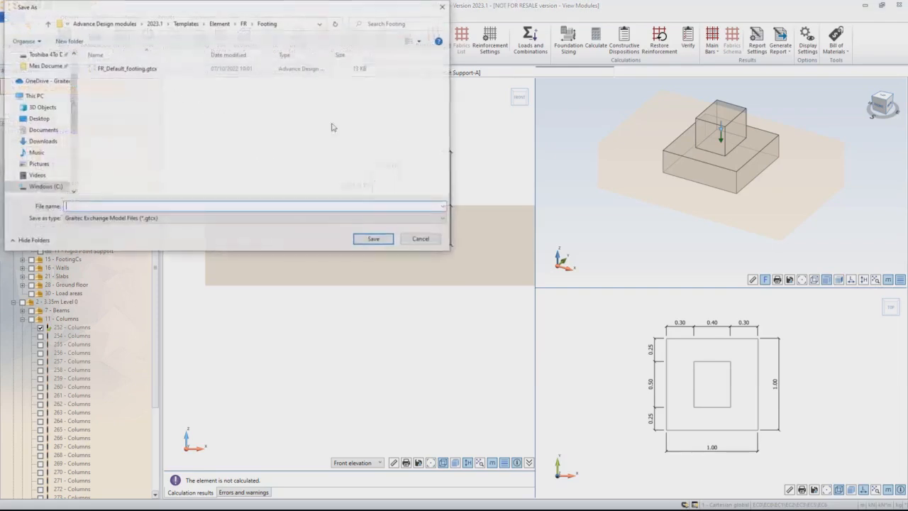
click(151, 205)
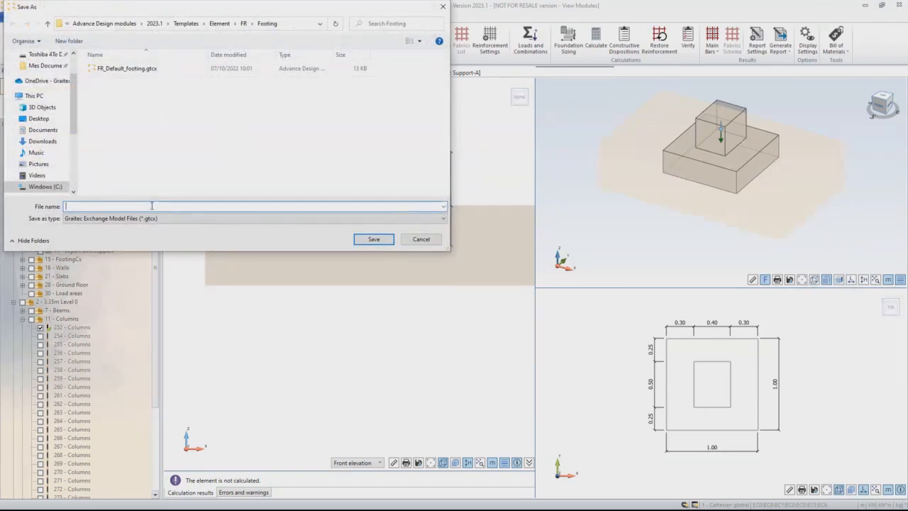
text(EC8_Footings)
key(Return)
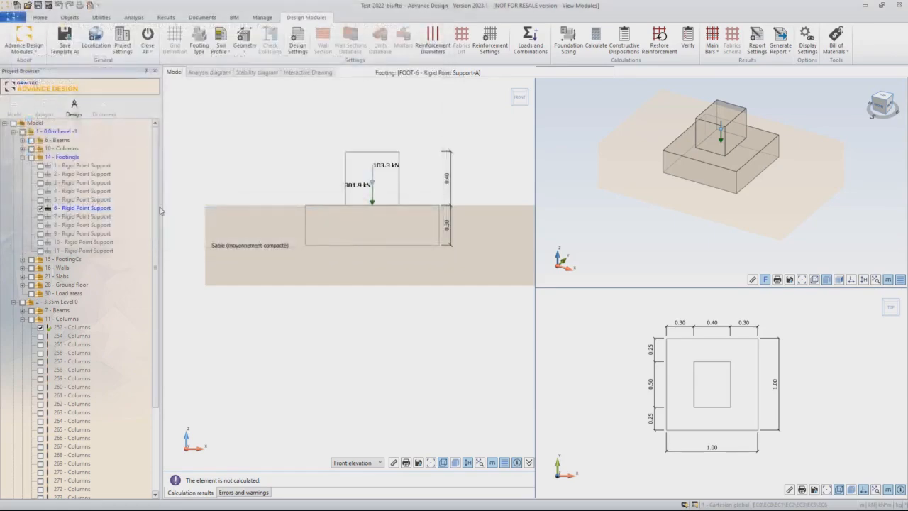
Close the footing design and assign the EC8_Footings.gtcx design module template to all 11 rigid point supports of Level -1
click(149, 39)
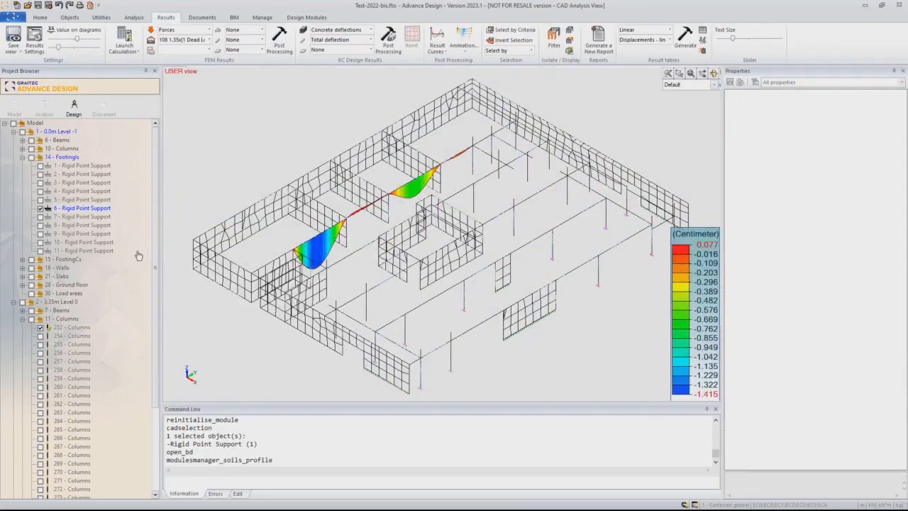
click(94, 169)
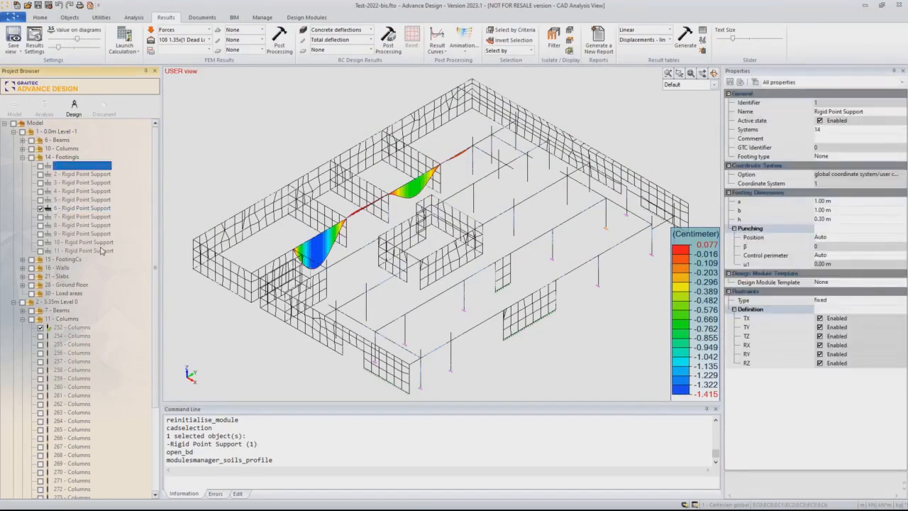
shift+click(102, 251)
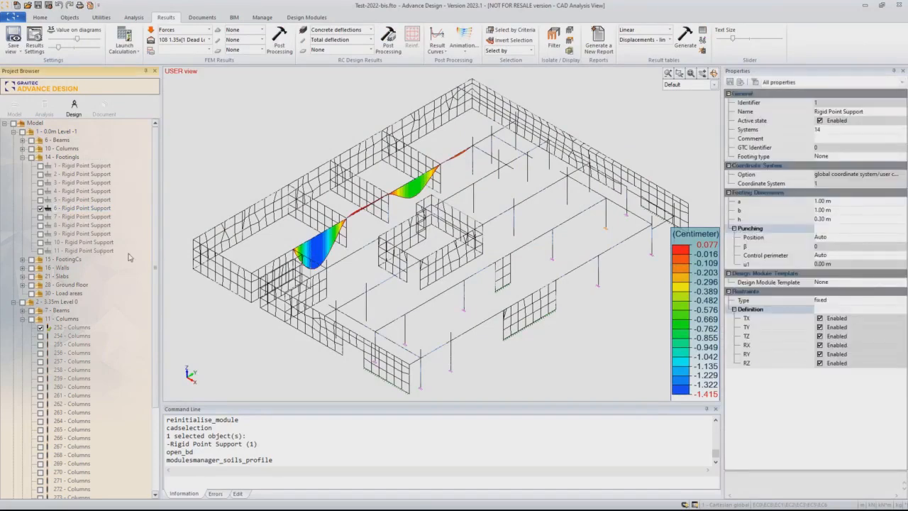
click(852, 284)
click(902, 283)
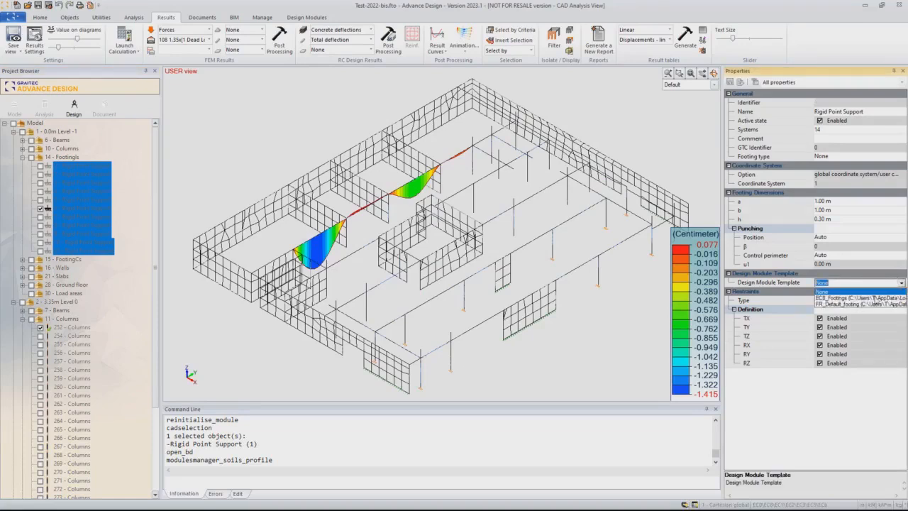
click(866, 304)
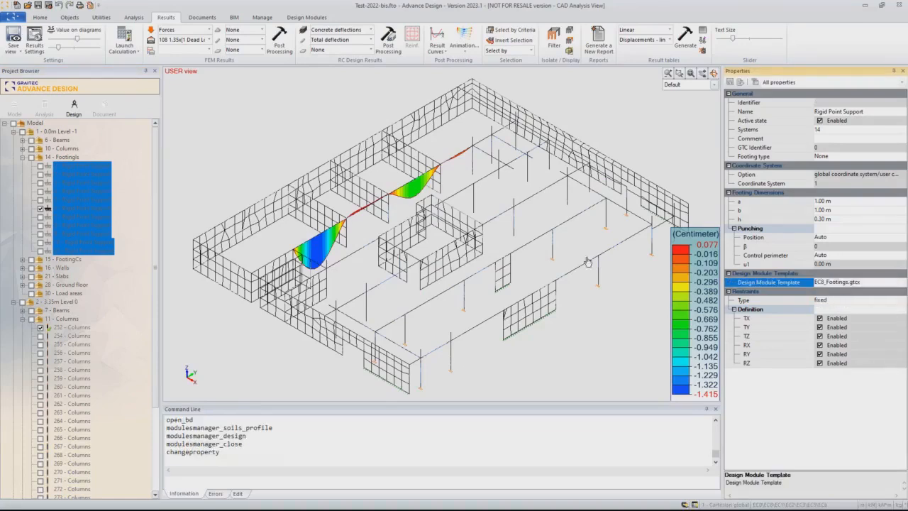
key(Escape)
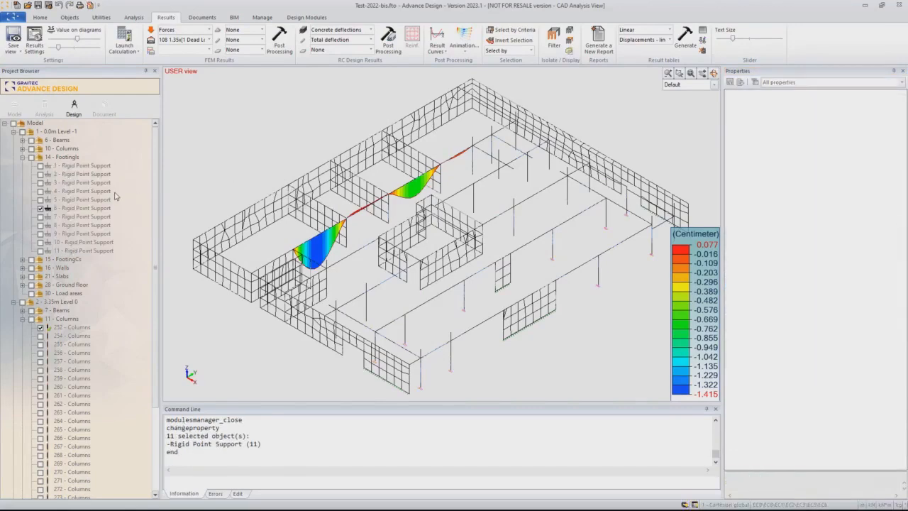
Purge the stored design files of Rigid Point Support 6 and reopen it in the footing module
click(90, 213)
right_click(90, 211)
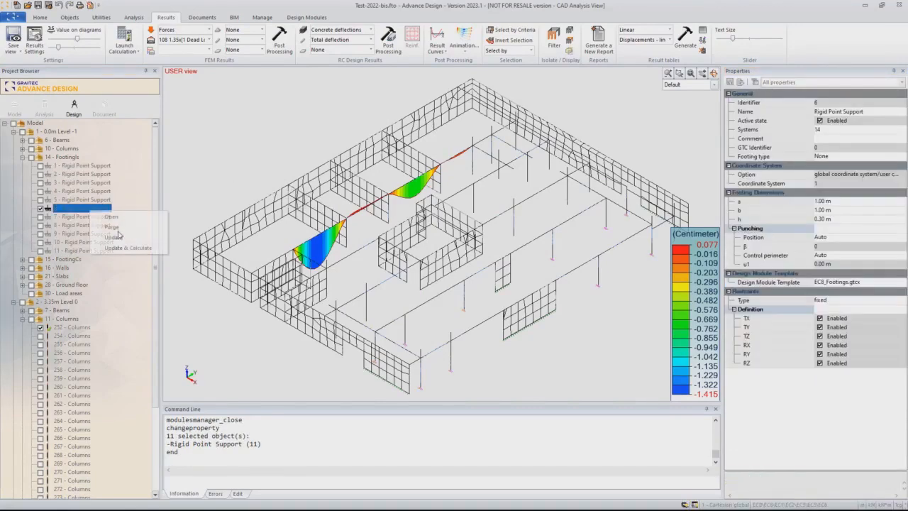
click(107, 228)
key(Return)
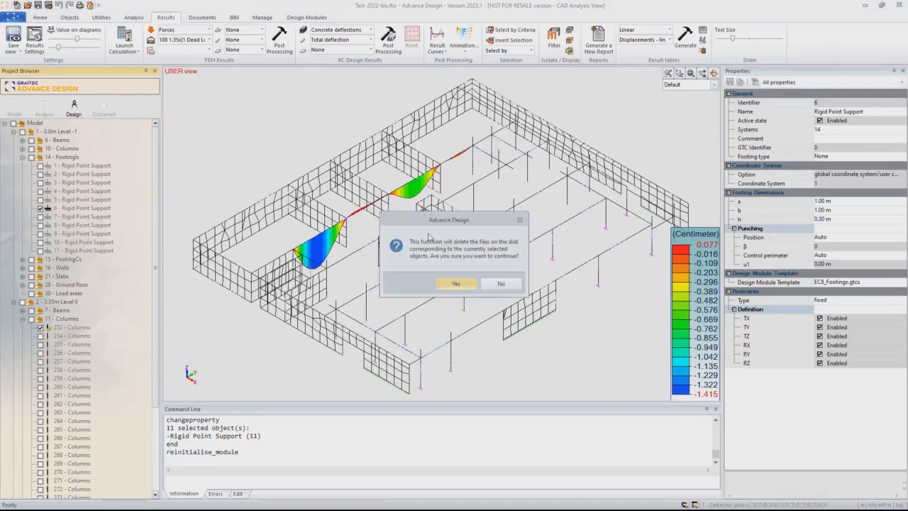
click(462, 285)
click(101, 211)
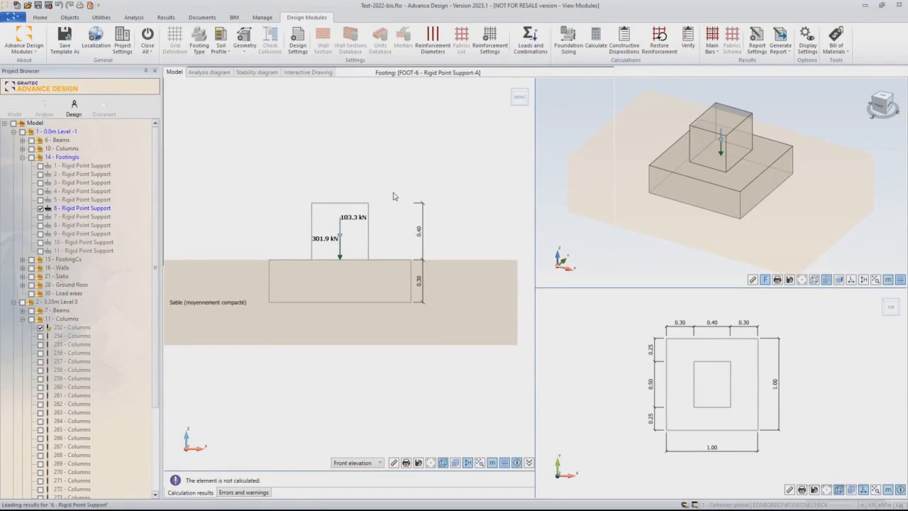
Review the reopened footing's seismic, general, footing and bearing verification design assumptions
click(299, 49)
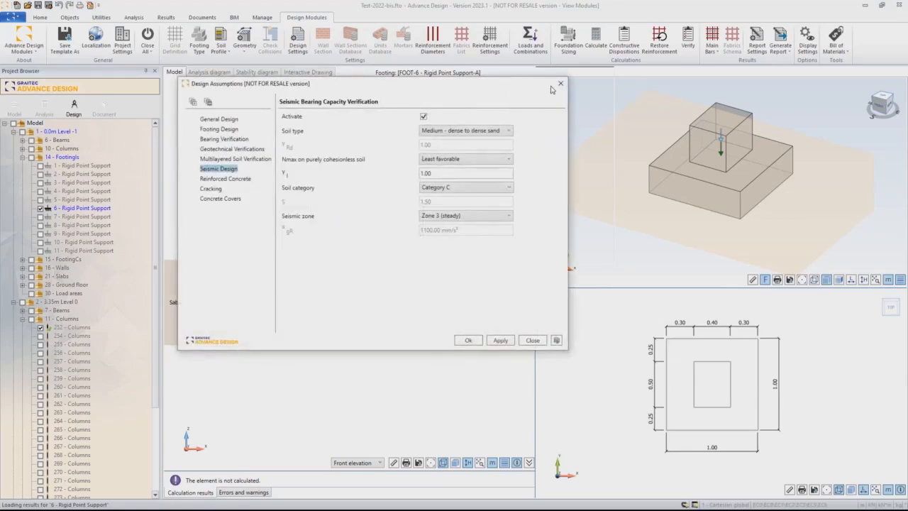
click(561, 83)
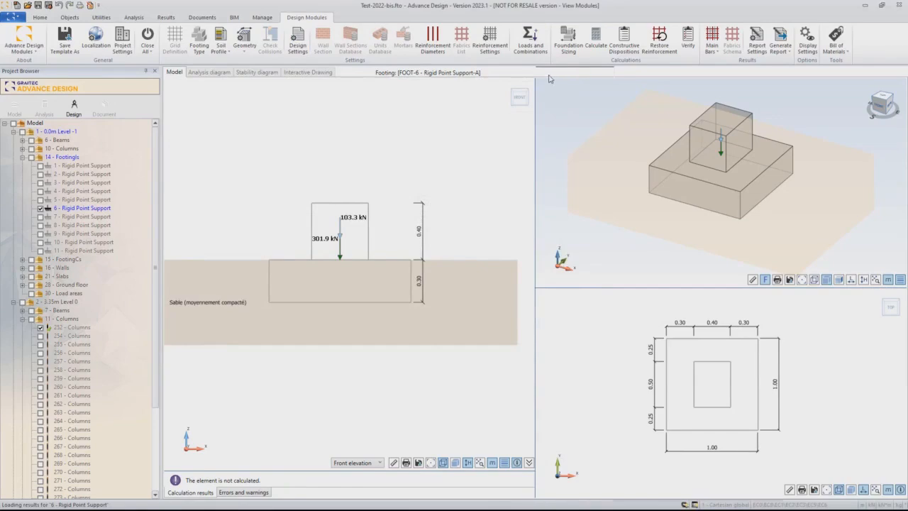
click(299, 50)
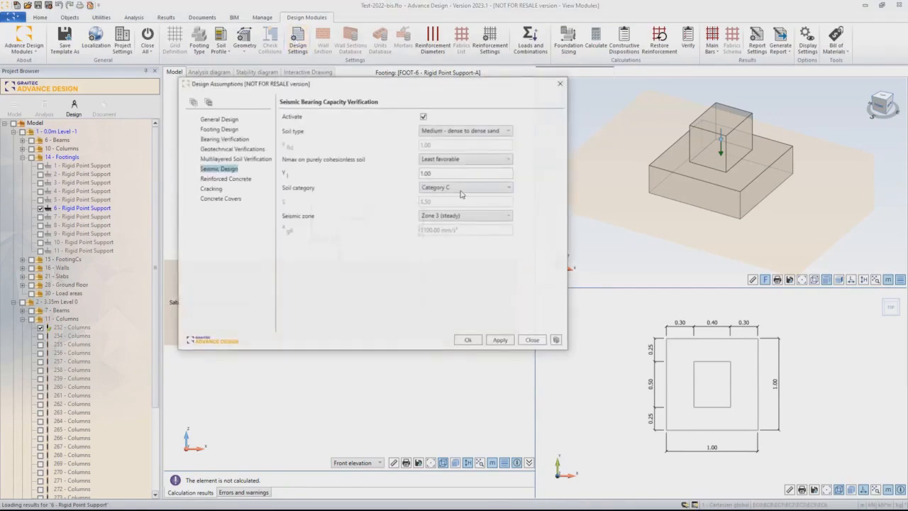
click(217, 119)
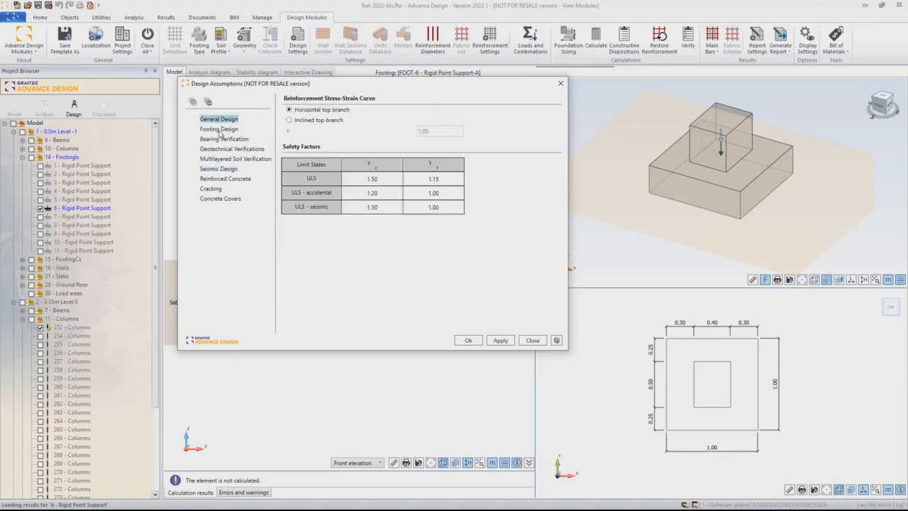
click(219, 131)
click(220, 140)
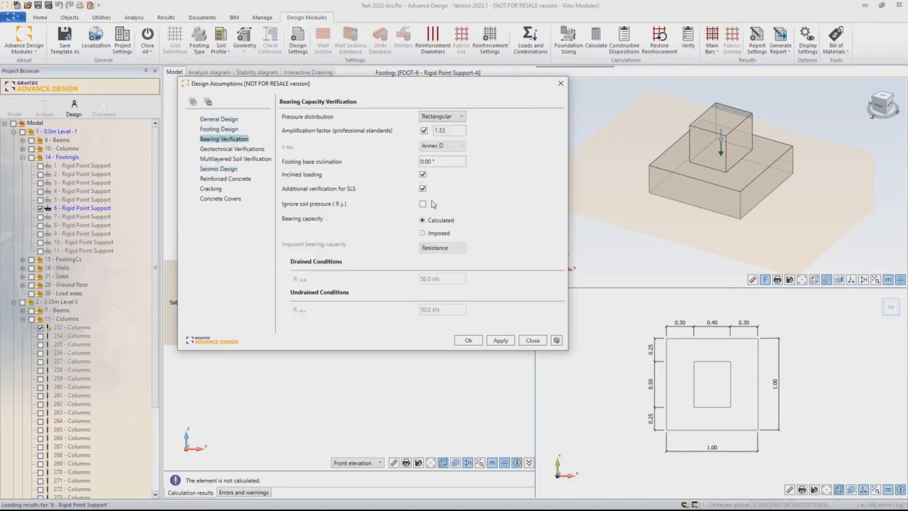
Try the Imposed bearing capacity option, switch back to Calculated, and review the seismic and cracking assumptions before accepting the dialog
click(437, 234)
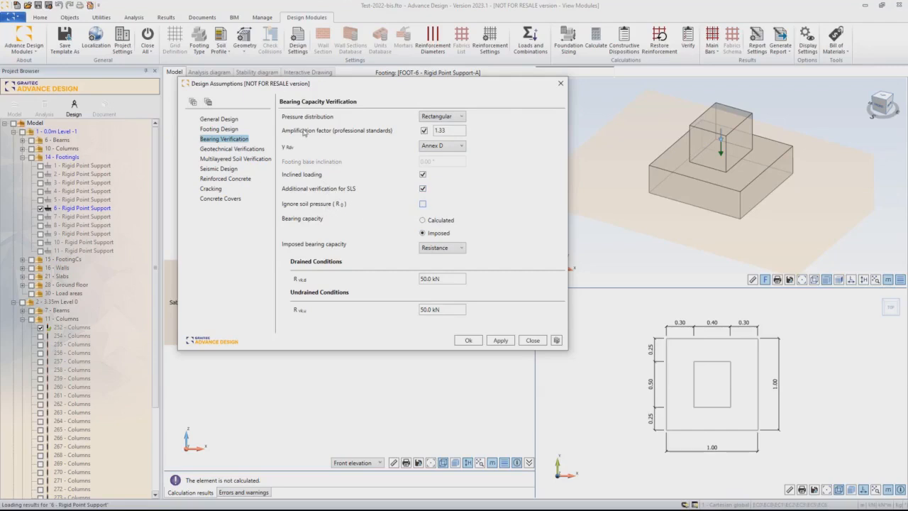
click(430, 223)
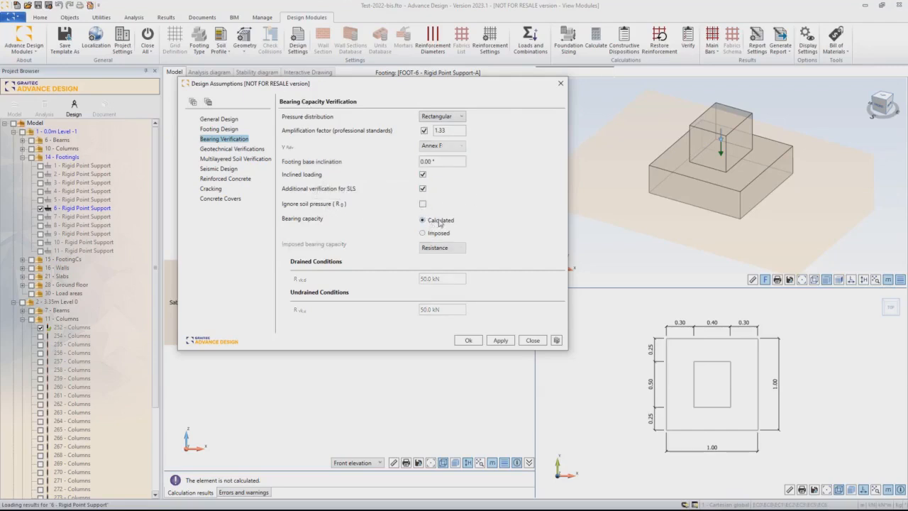
click(226, 170)
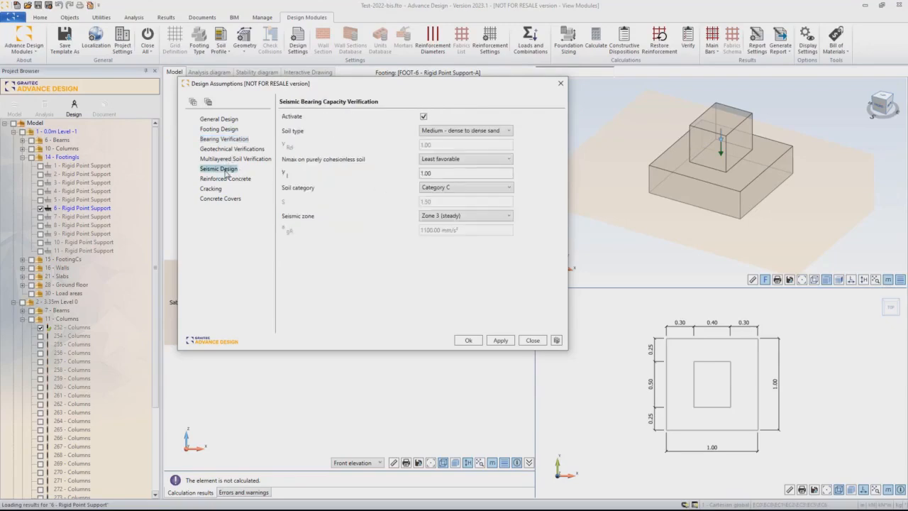
click(215, 190)
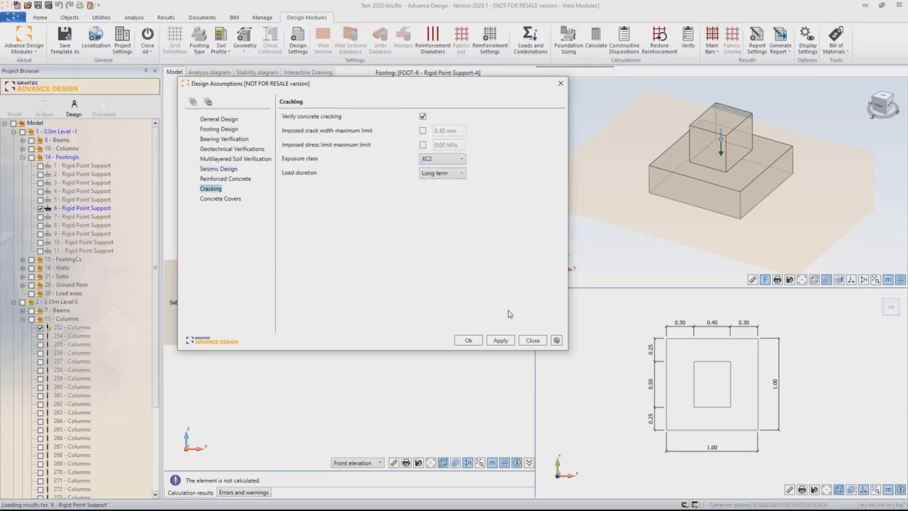
click(470, 341)
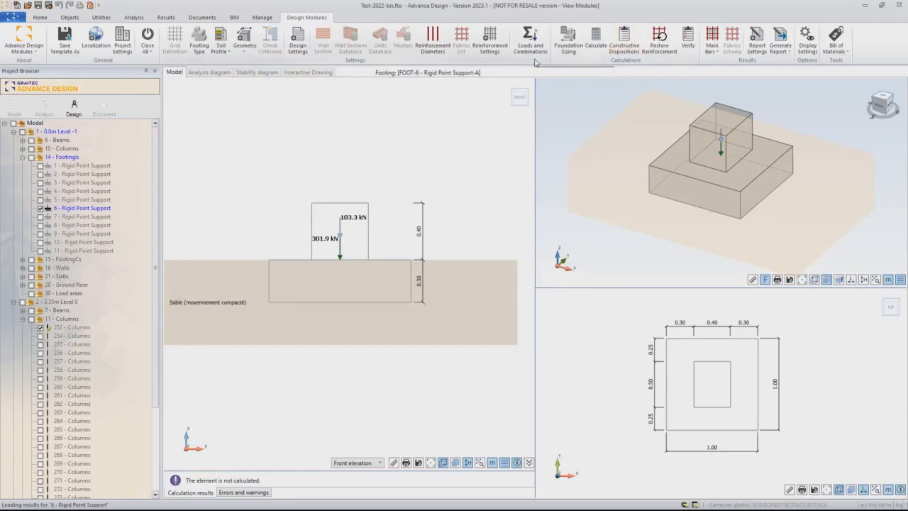
Run the foundation sizing for footing 6 and set its bottom bars along Y and along X to 11 each
click(571, 40)
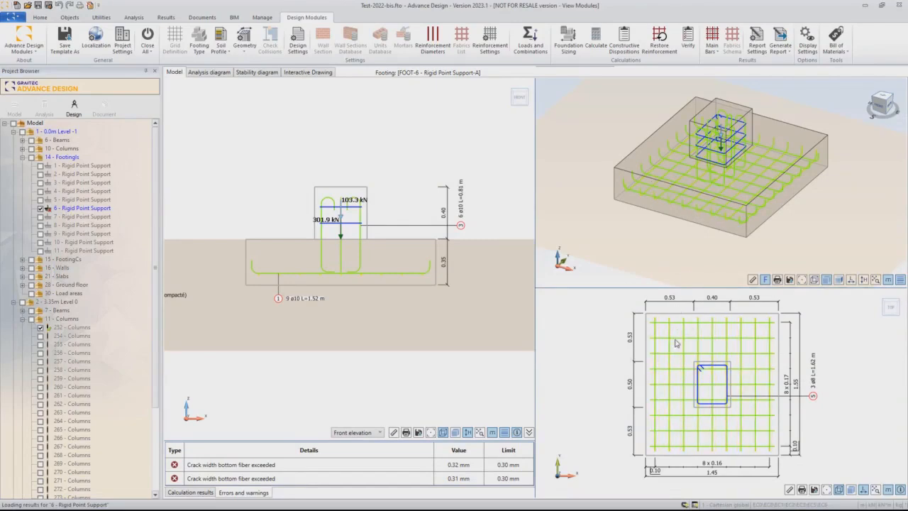
double_click(657, 186)
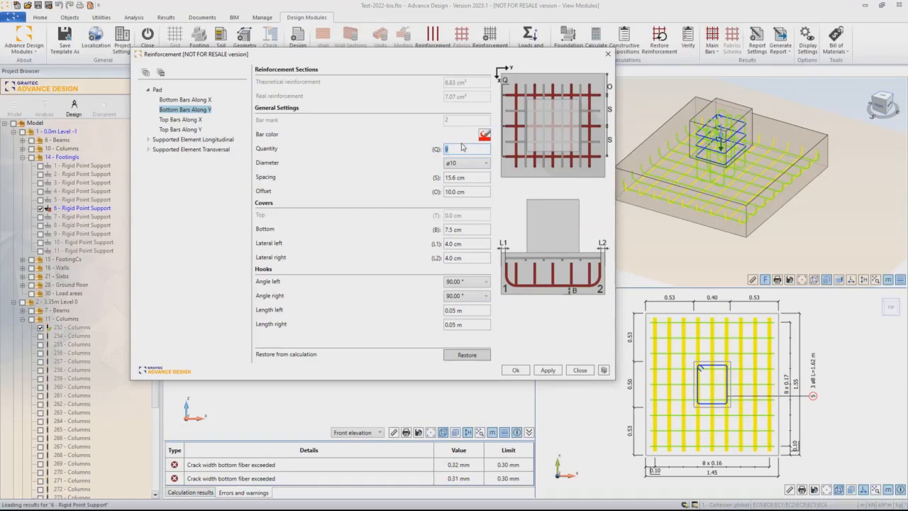
text(11)
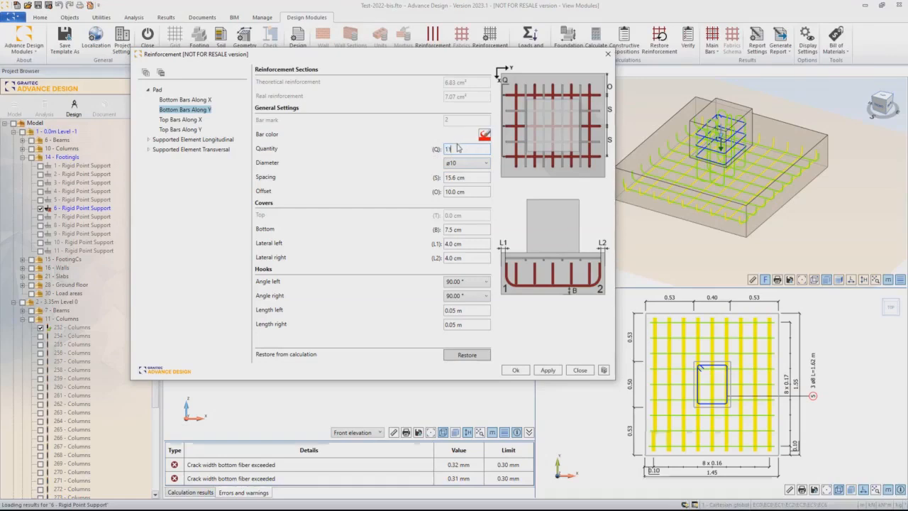
click(184, 100)
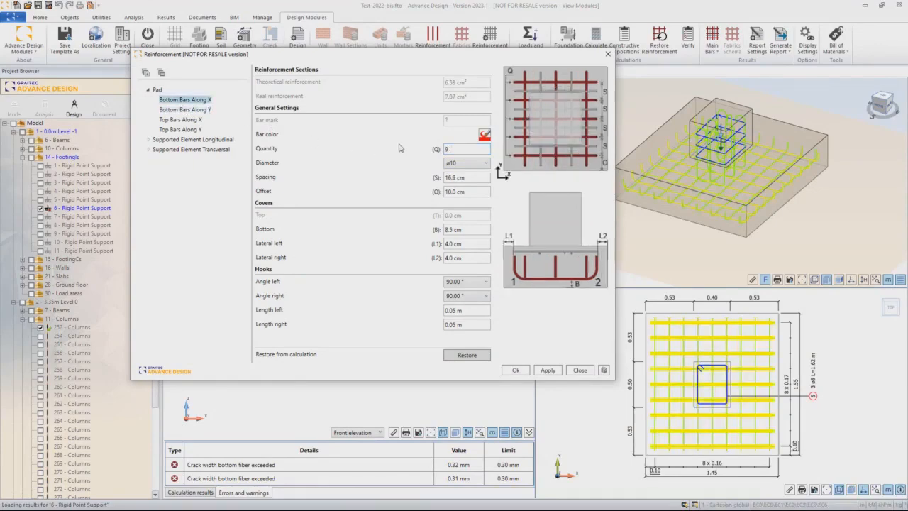
click(515, 371)
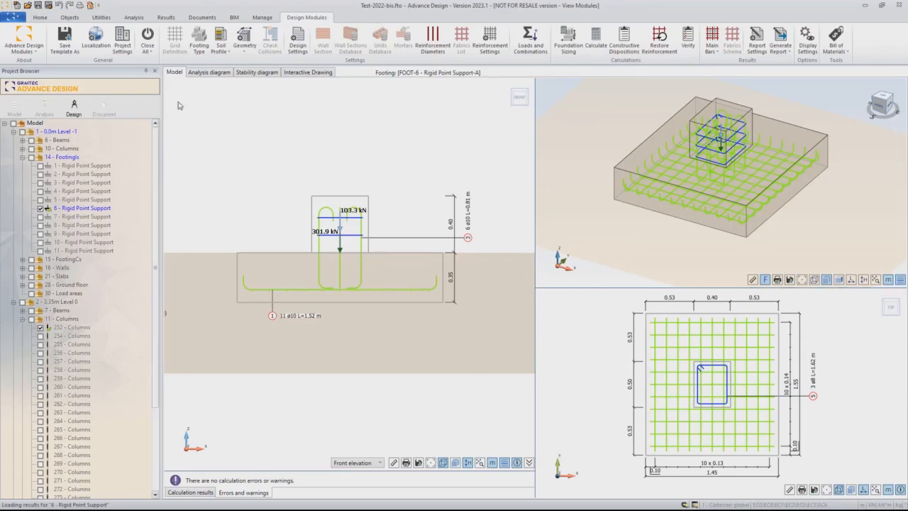
Review the footing's bearing results in the analysis diagram and its stability diagram for the ULS-S condition
click(207, 74)
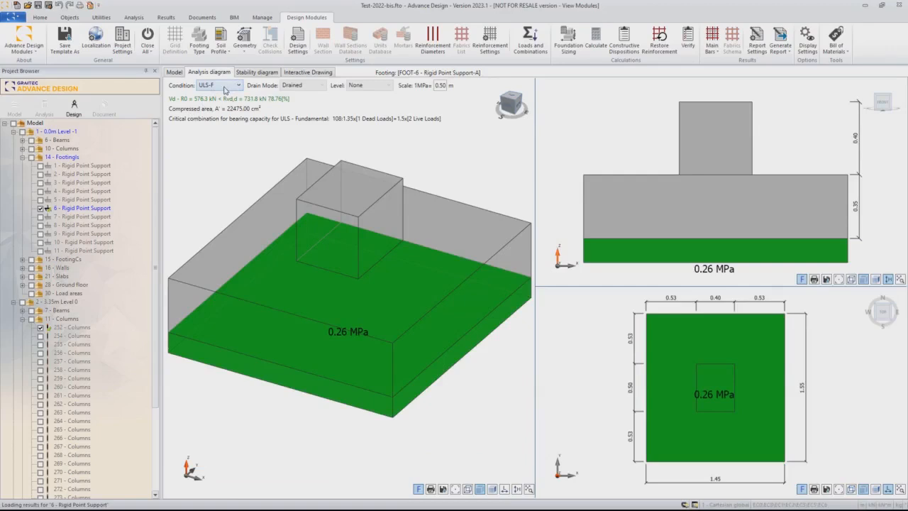
click(226, 86)
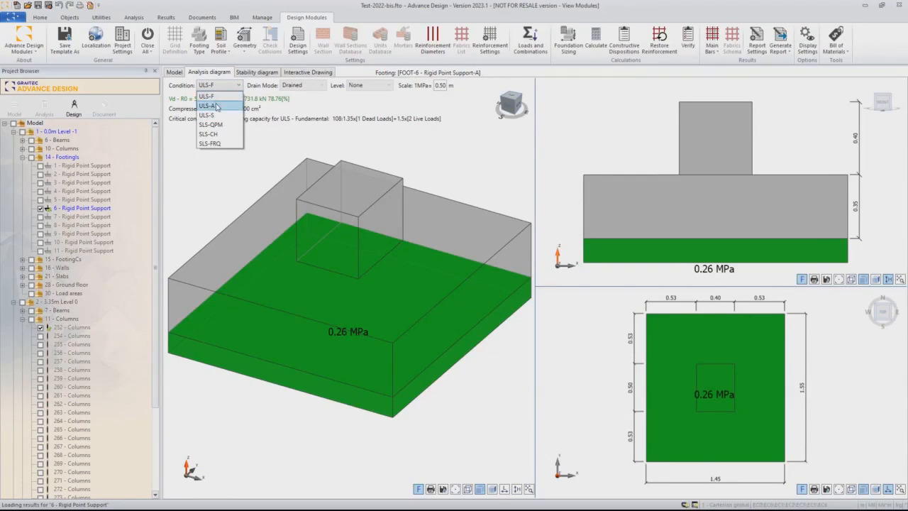
click(221, 135)
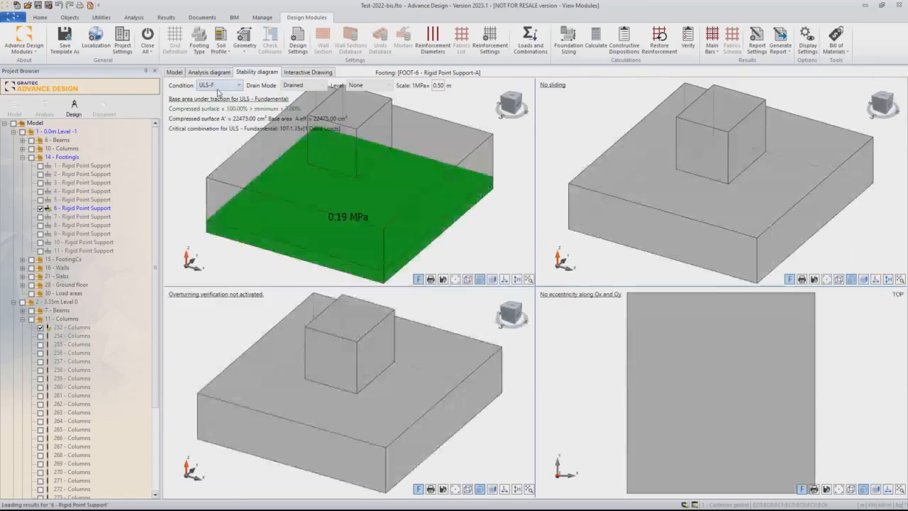
click(217, 86)
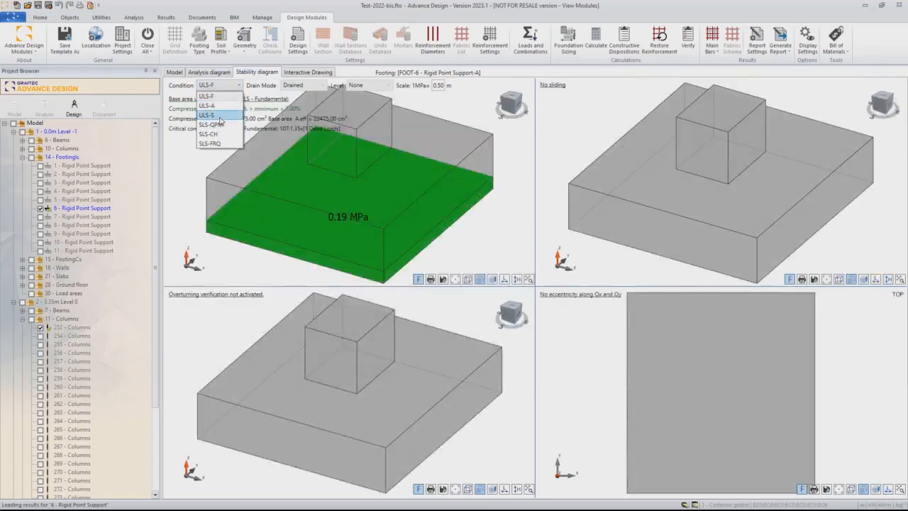
click(220, 117)
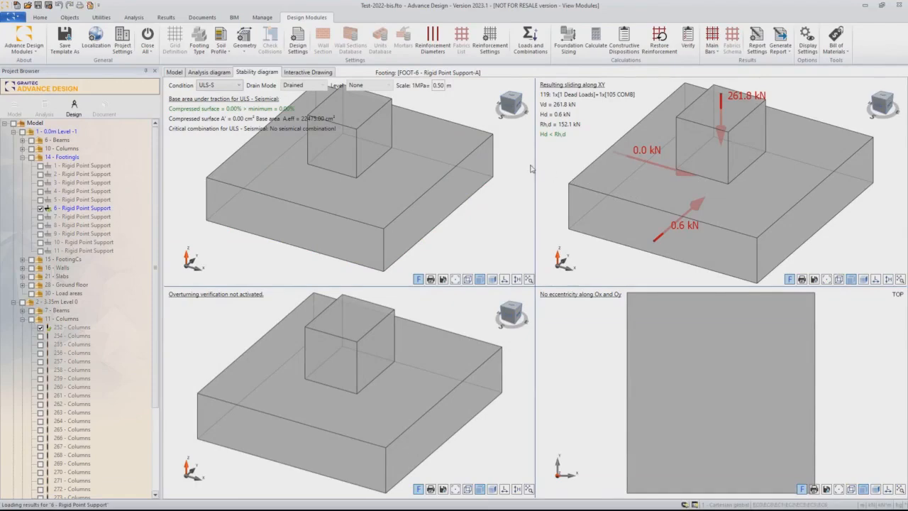
Display the footing's interactive drawing and set the diameter of its bottom bars along X to ø12
click(307, 73)
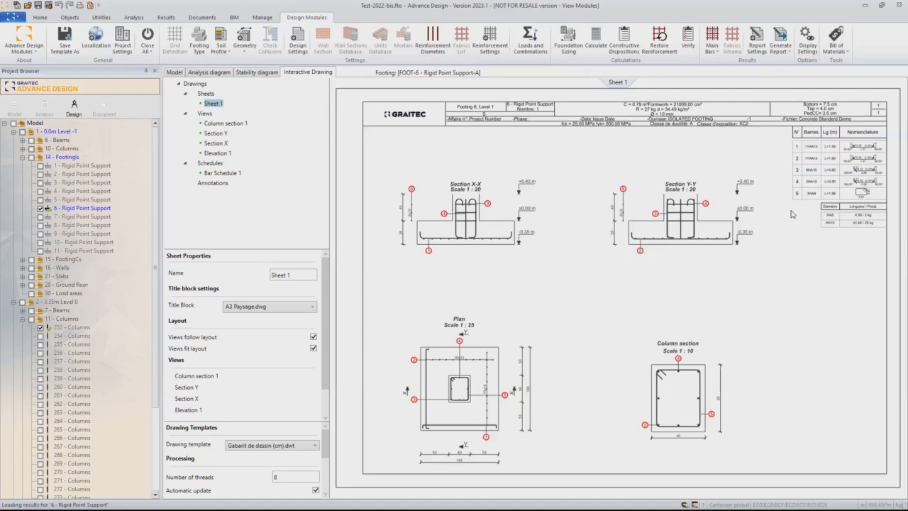
scroll(822, 201, up, 5)
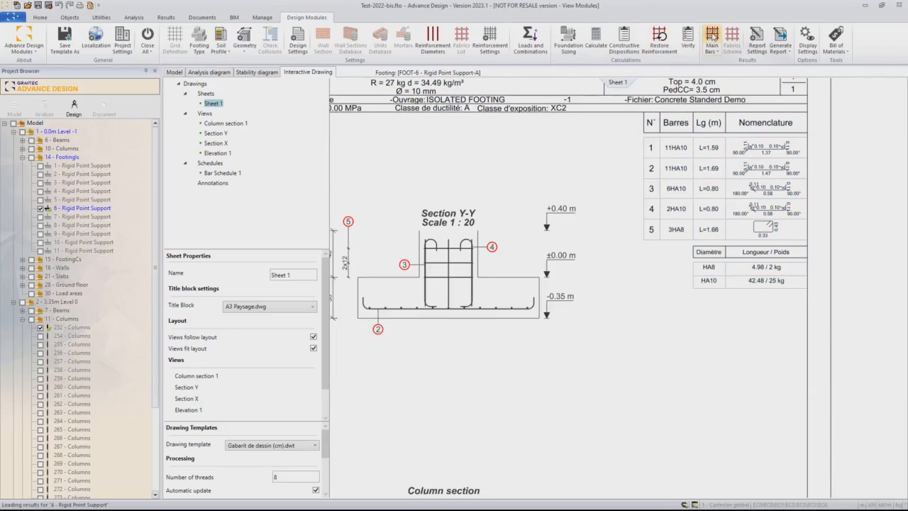
click(712, 37)
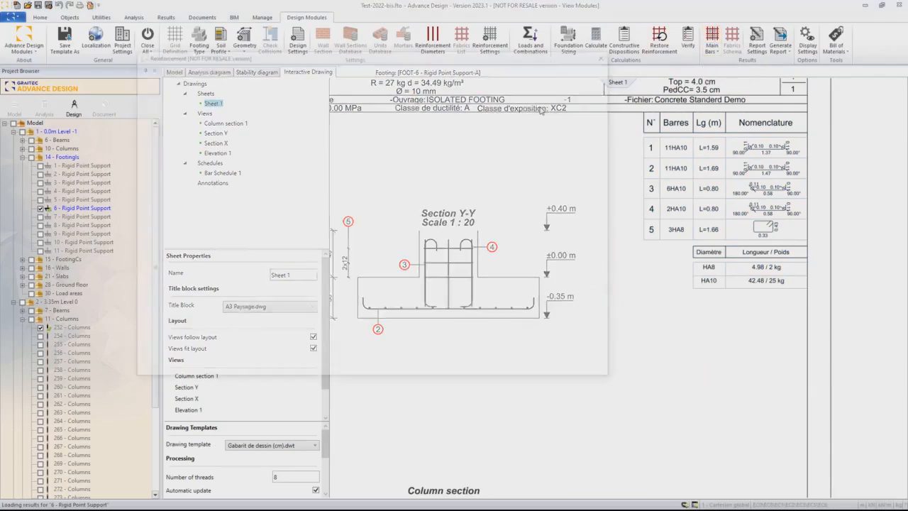
click(463, 163)
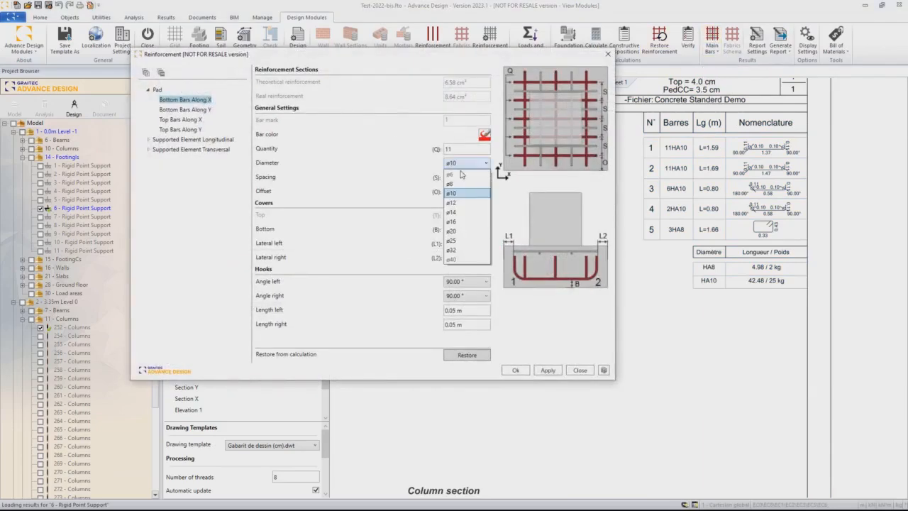
click(473, 202)
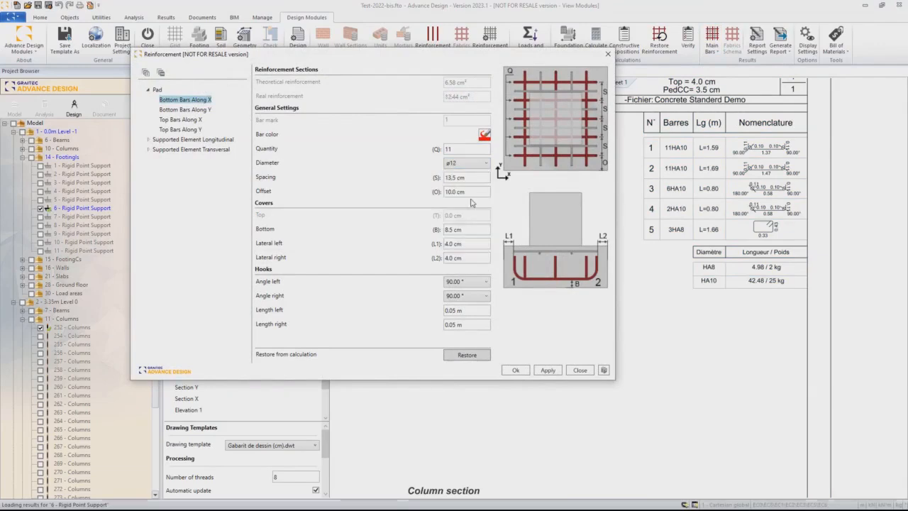
click(518, 370)
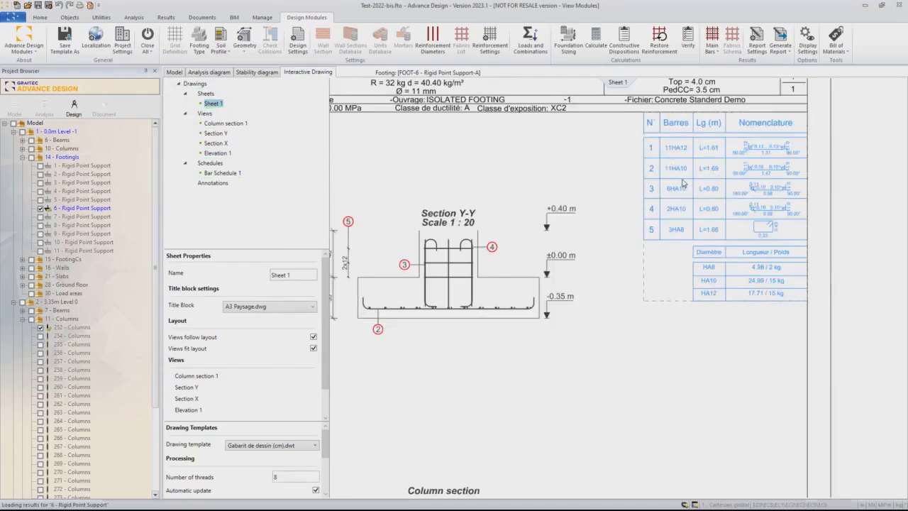
Select wall 10 of Level -1 in the analysis model and open it in the wall design module
middle_click(548, 212)
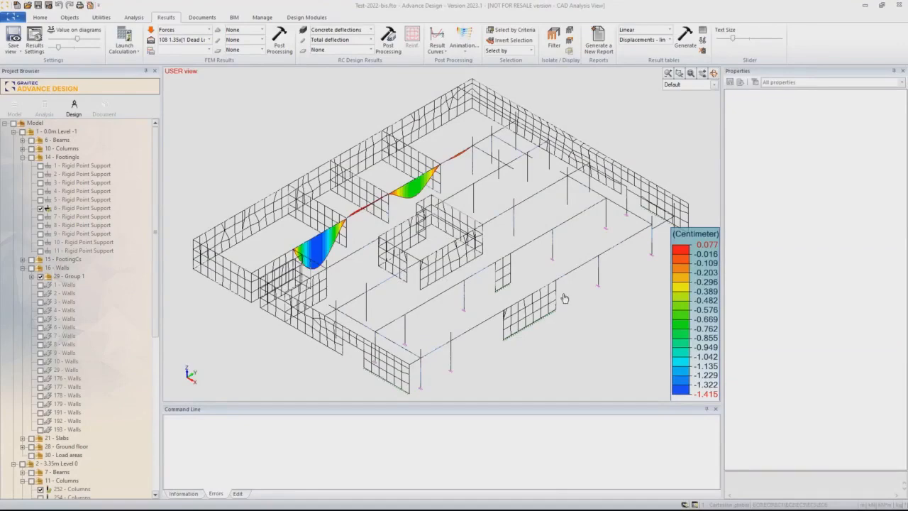
click(558, 291)
right_click(567, 292)
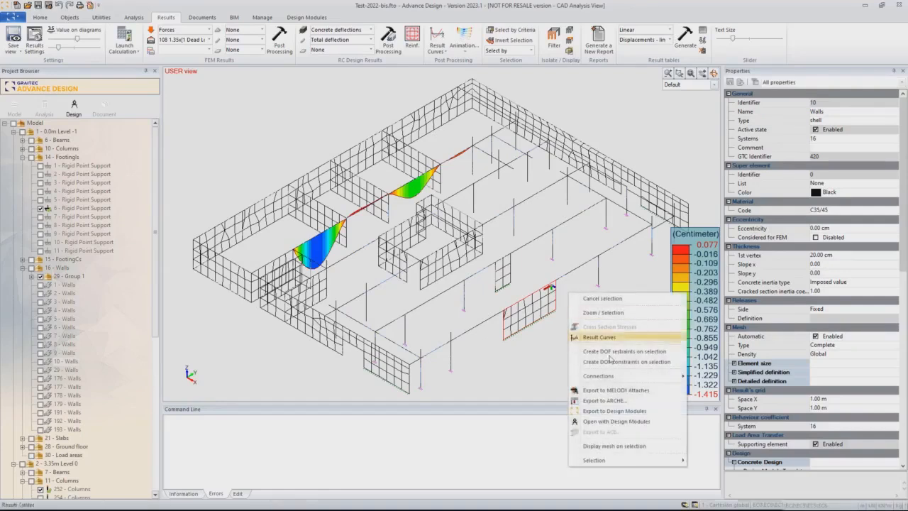
click(607, 413)
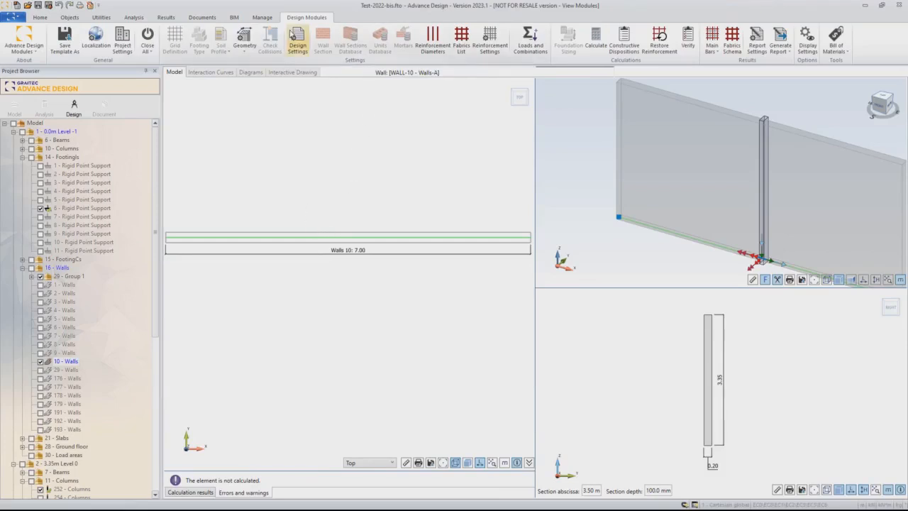
Check the wall's seismic design assumptions and set its reinforcing steel ductility class to Class B
click(292, 35)
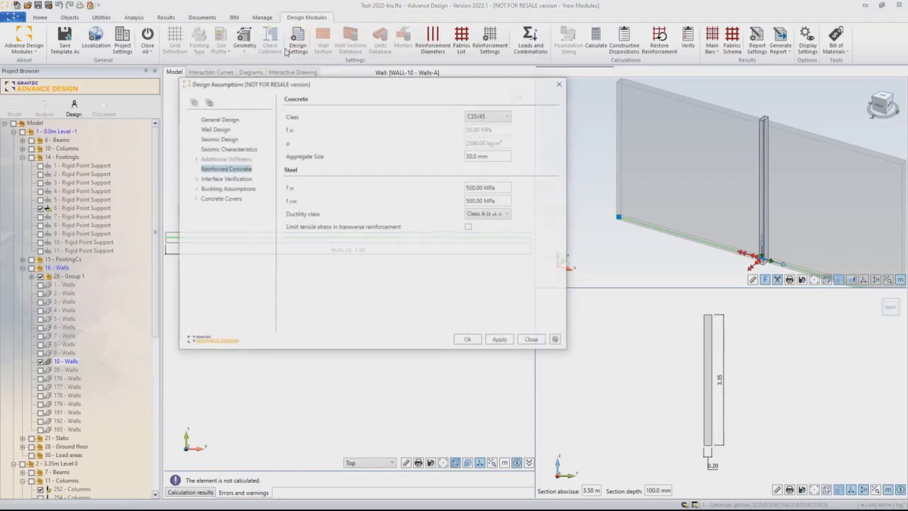
click(220, 139)
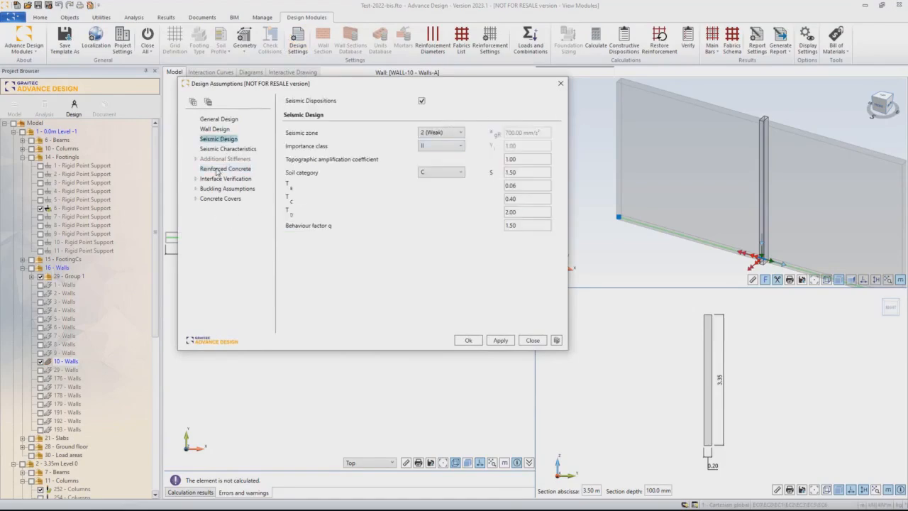
click(220, 169)
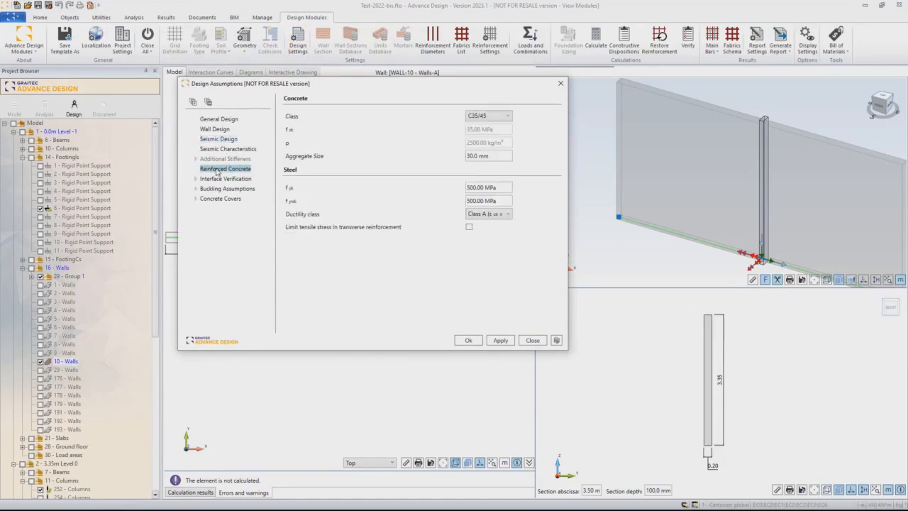
click(491, 216)
click(487, 234)
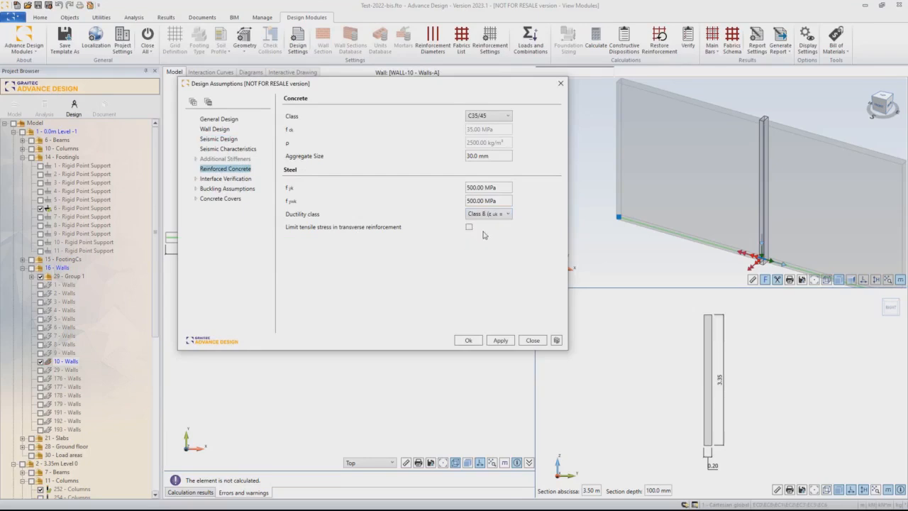
click(470, 340)
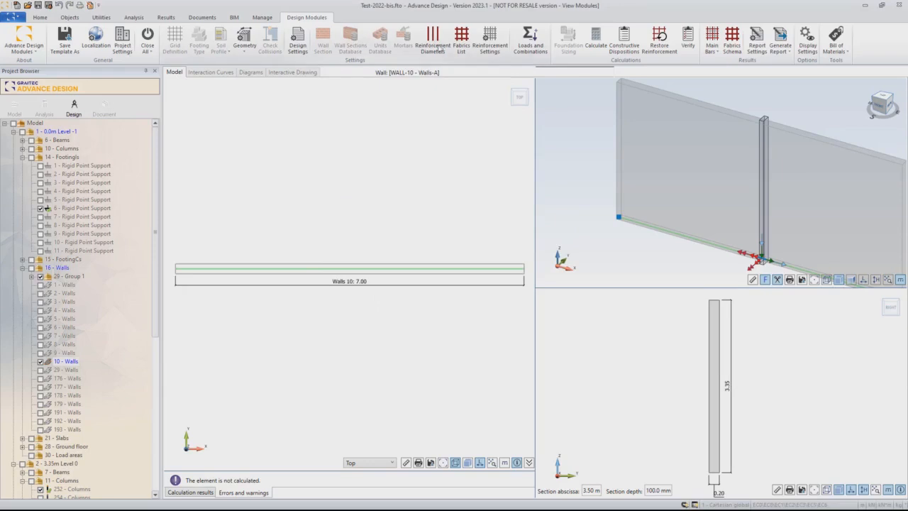
Keep Bars as the wall's main reinforcement type in the reinforcement assumptions and calculate the wall
click(491, 36)
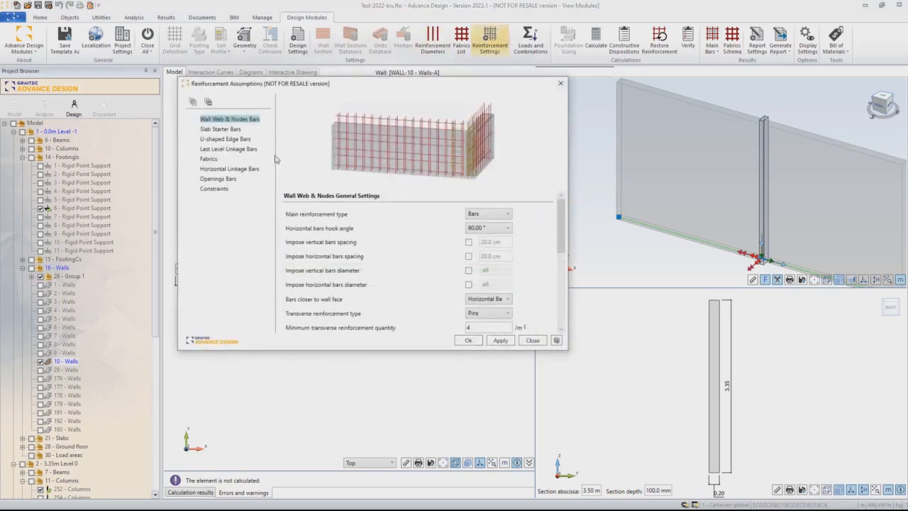
click(477, 214)
click(477, 216)
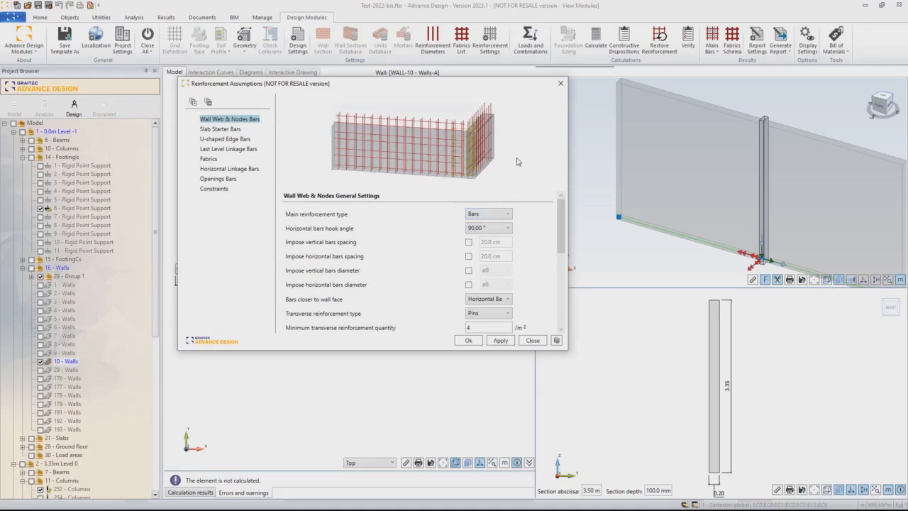
click(468, 340)
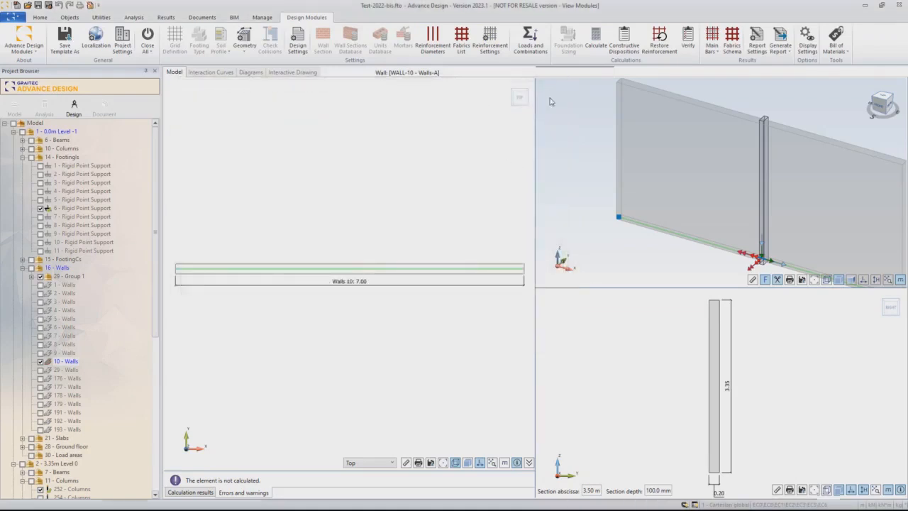
click(596, 37)
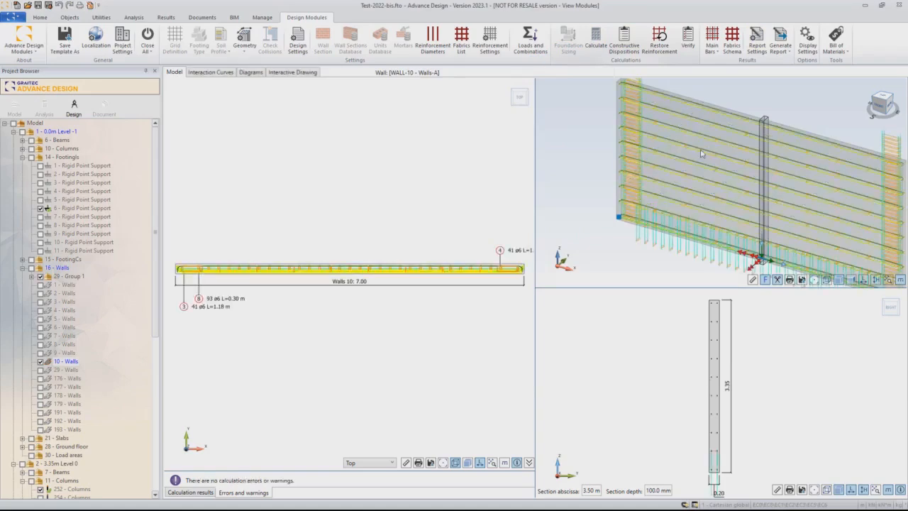
Enlarge the wall's 3D reinforcement view and review the resultant forces in its loads definition
double_click(584, 149)
middle_drag(310, 164, 249, 212)
scroll(322, 179, down, 2)
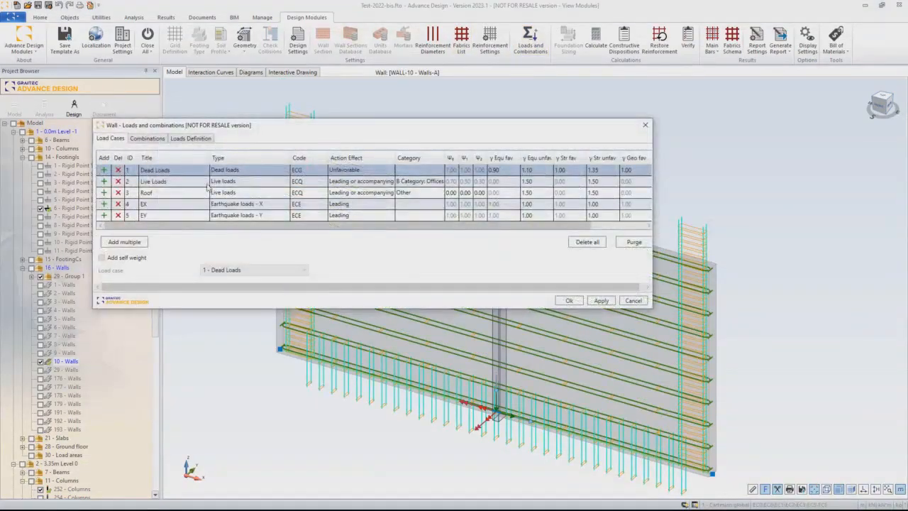
click(188, 138)
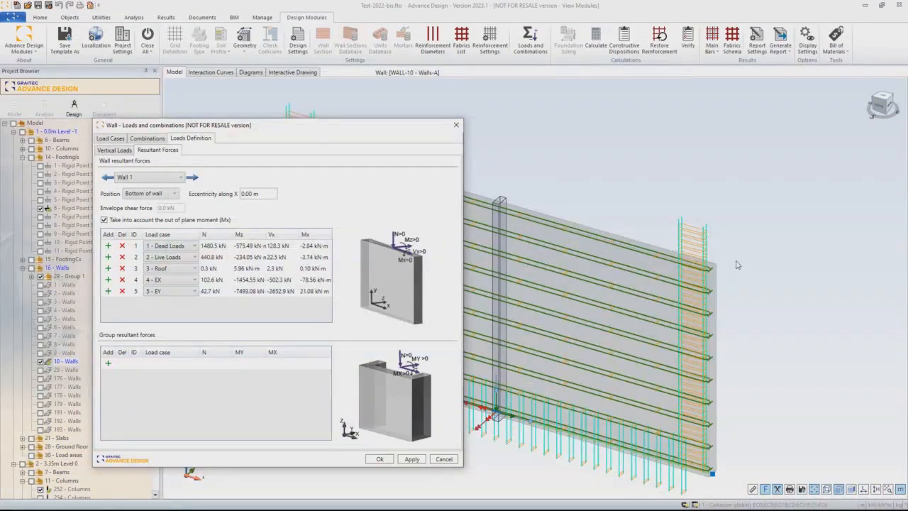
middle_drag(624, 215, 657, 187)
scroll(658, 189, down, 2)
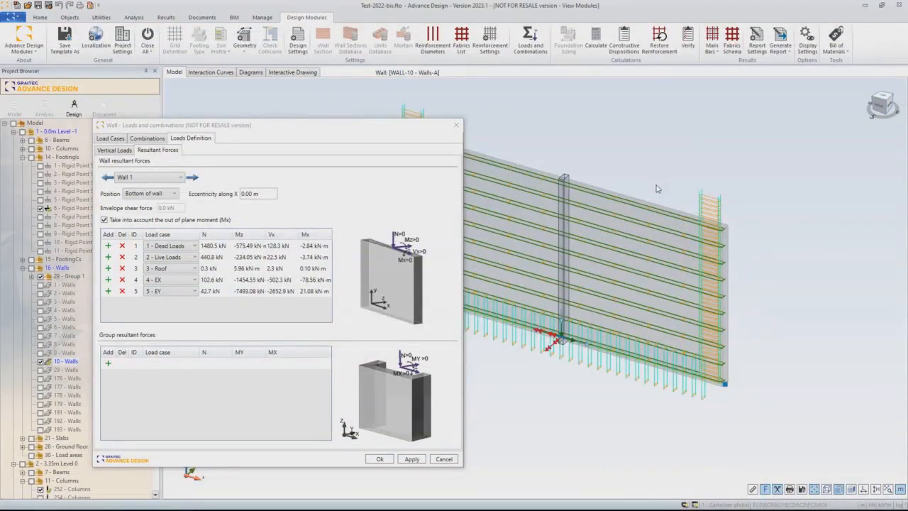
click(457, 125)
Inspect the reinforcement at the wall's end up close and display the wall's interaction curves
scroll(706, 197, up, 3)
scroll(706, 197, up, 2)
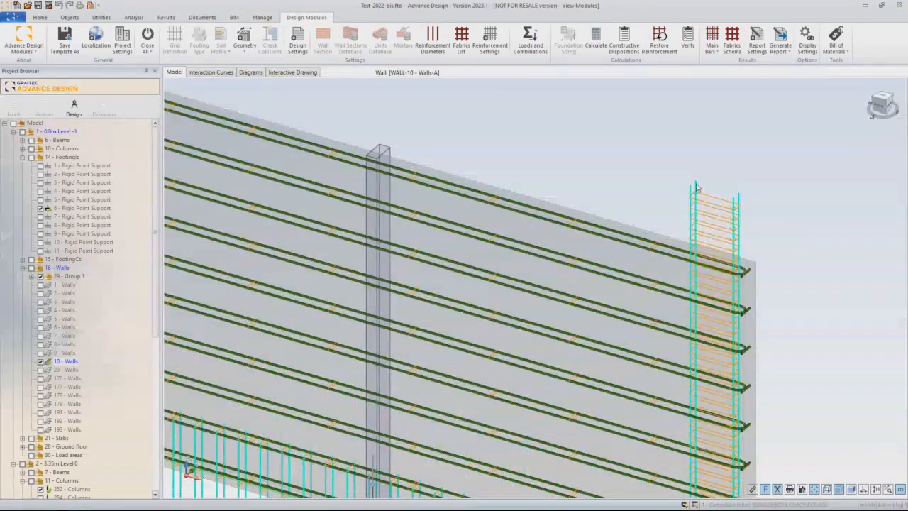
mouse_move(696, 187)
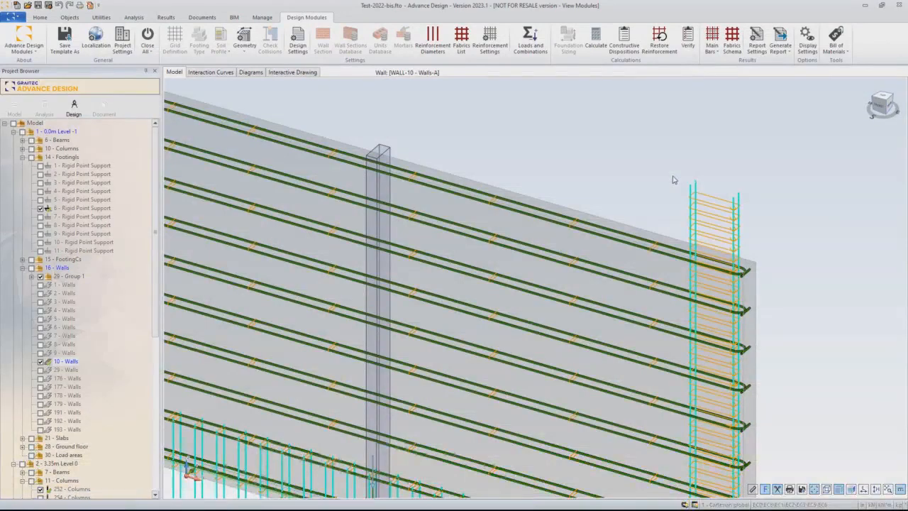
scroll(721, 192, down, 2)
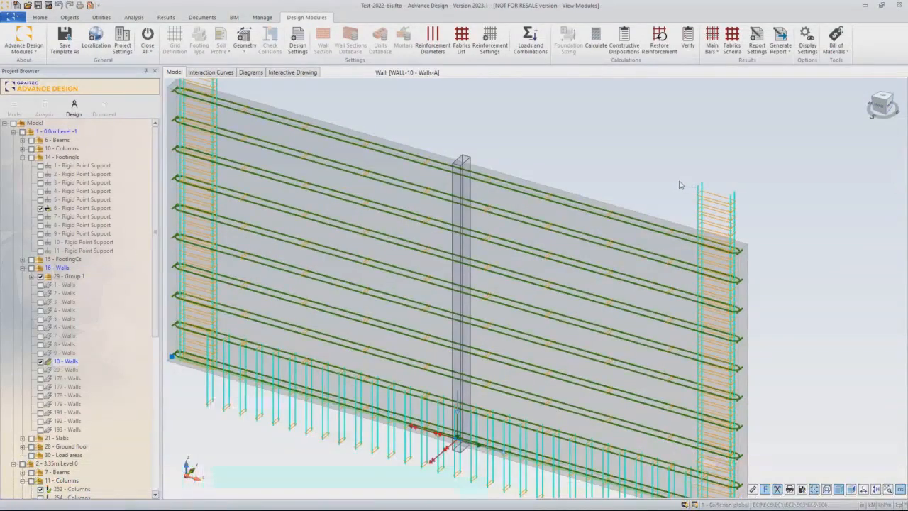
click(207, 73)
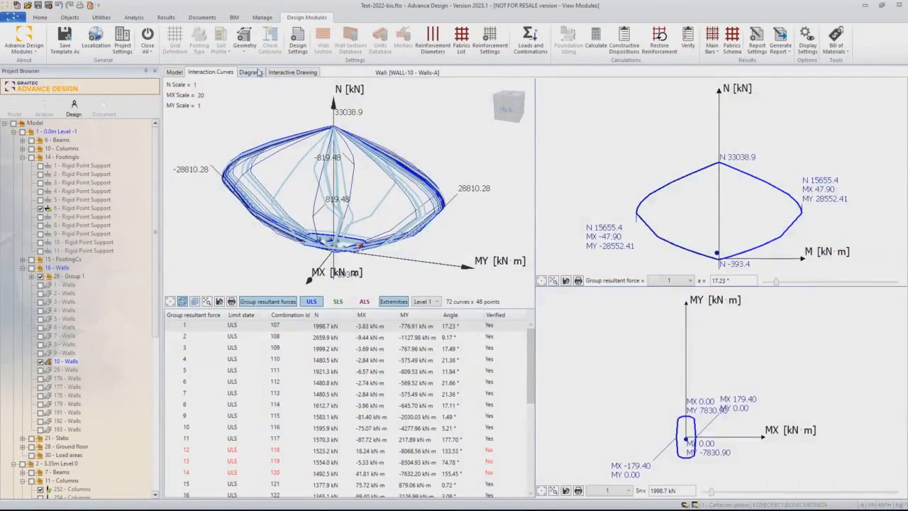
Display the wall's interactive drawing and check the main reinforcement type and horizontal bar hook angle in the reinforcement assumptions
click(294, 72)
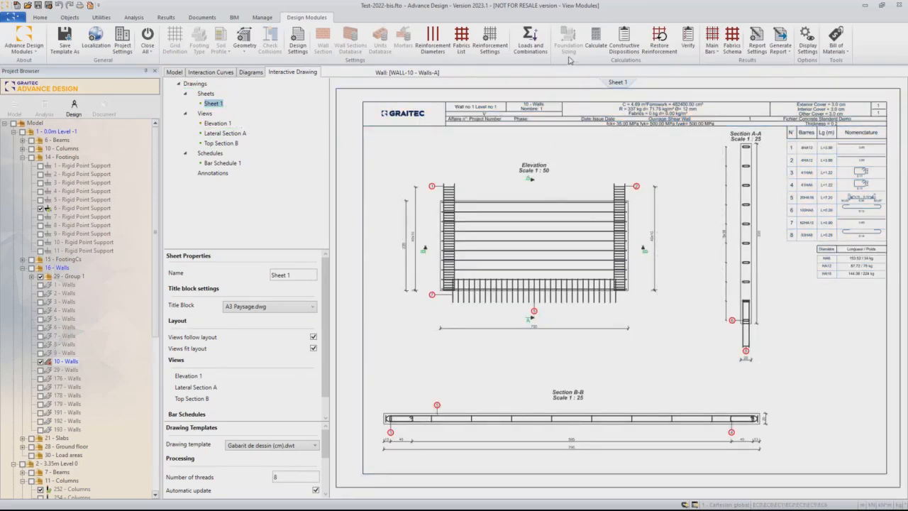
click(490, 40)
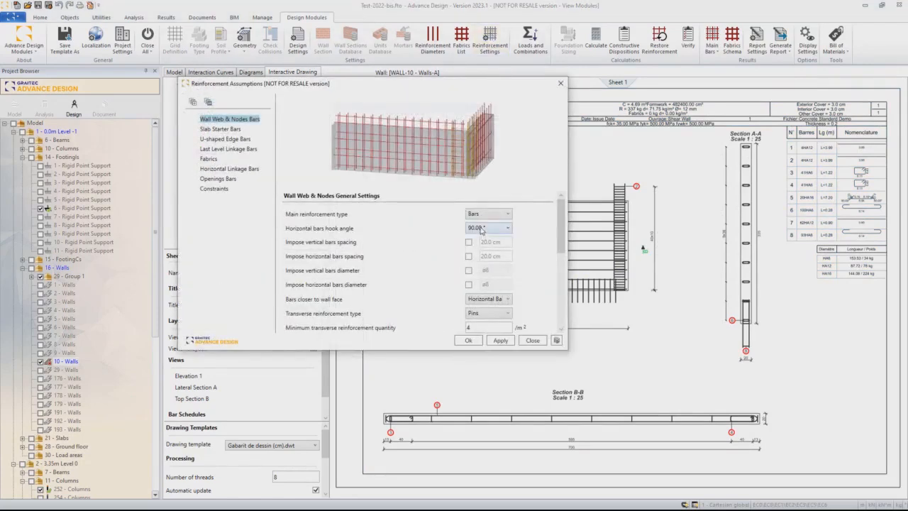
click(481, 216)
click(483, 217)
click(560, 83)
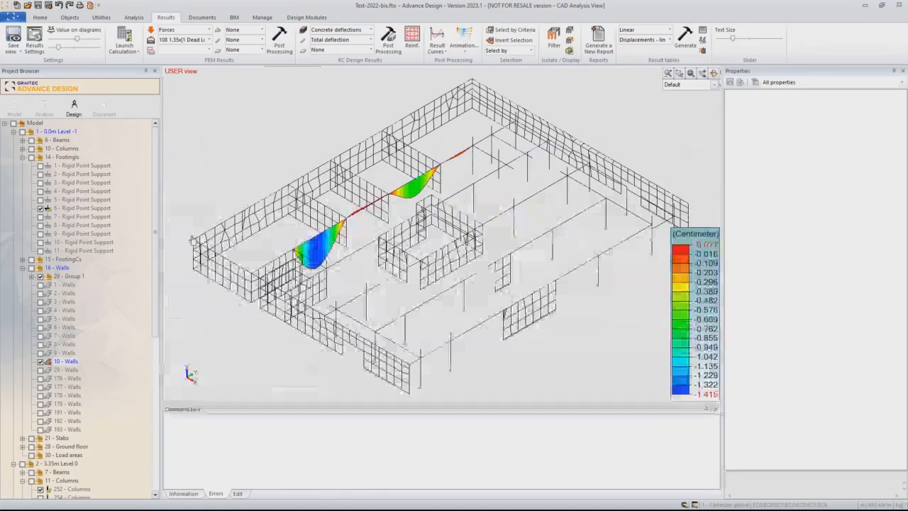
Select all walls of Group 1 on 0.0m Level -1 in the analysis model
right_click(73, 281)
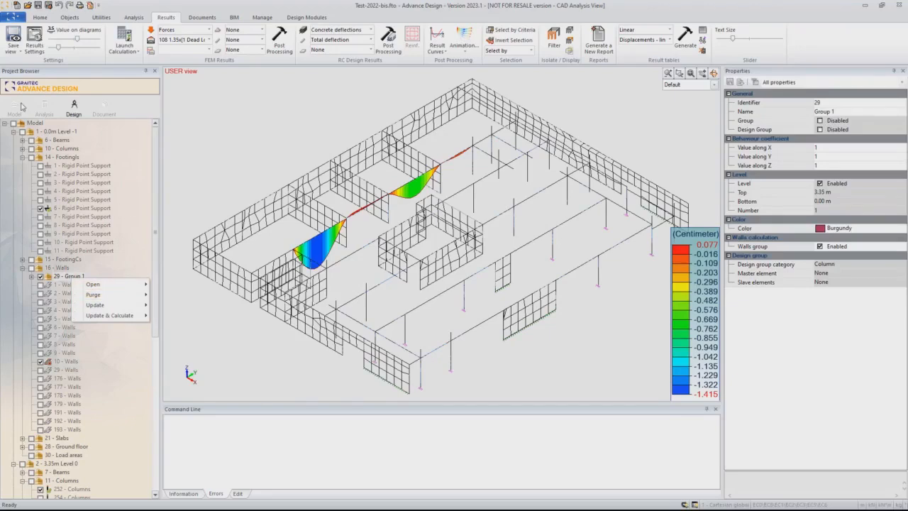
click(44, 107)
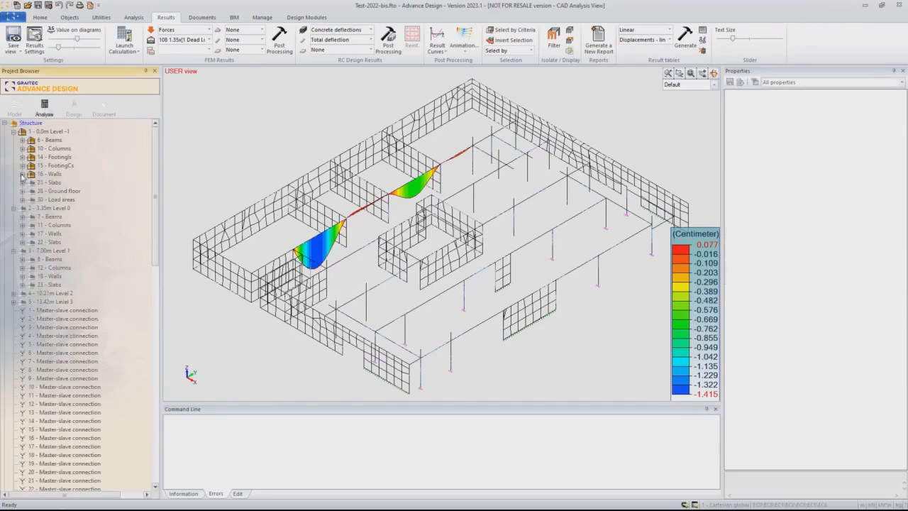
click(22, 174)
right_click(65, 183)
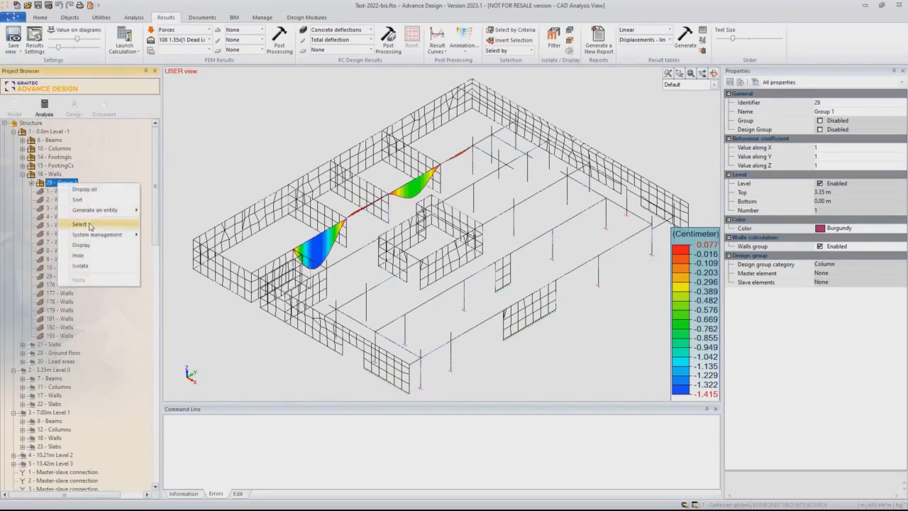
click(79, 225)
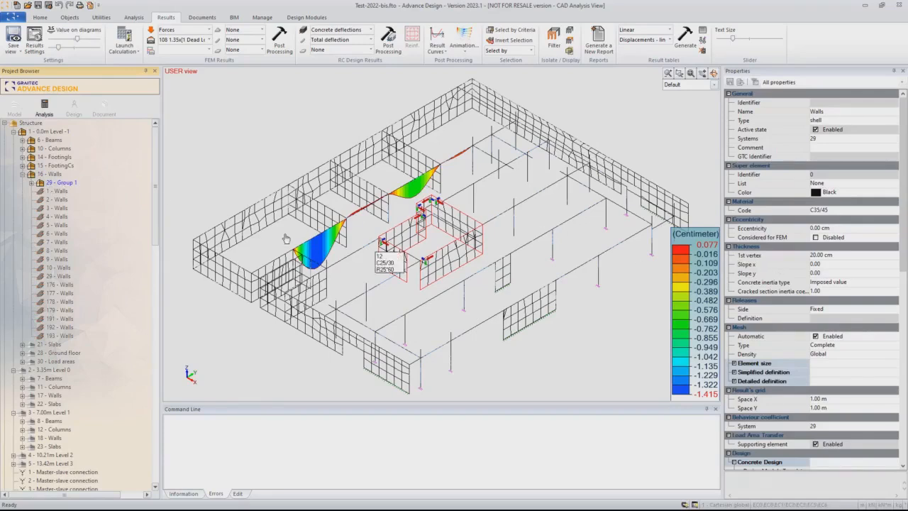
click(60, 182)
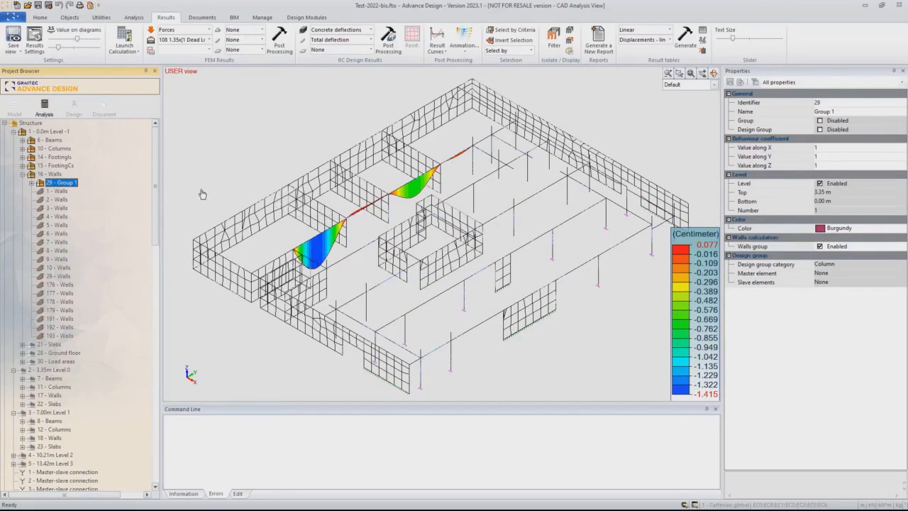
click(466, 250)
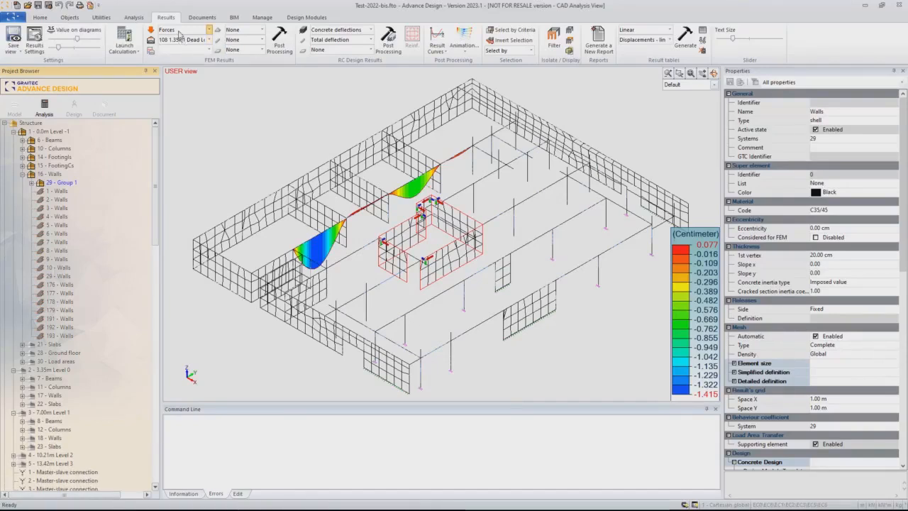
Display the NZ / Group resultant forces on the selected wall group for combination 108
click(208, 29)
click(182, 83)
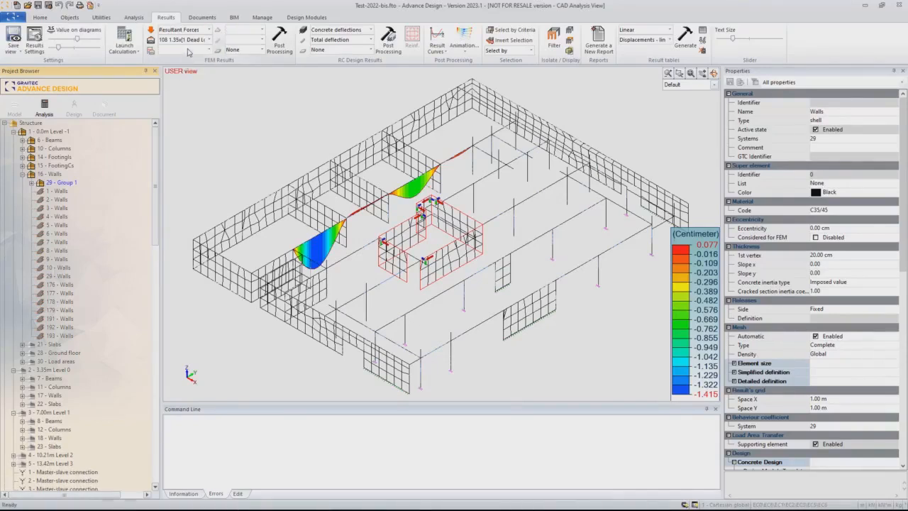
click(247, 50)
click(234, 71)
click(262, 50)
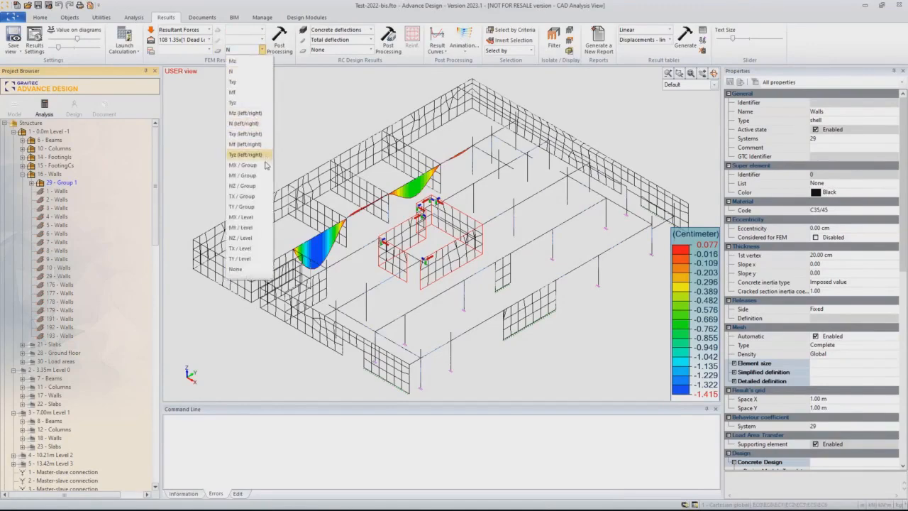
click(242, 185)
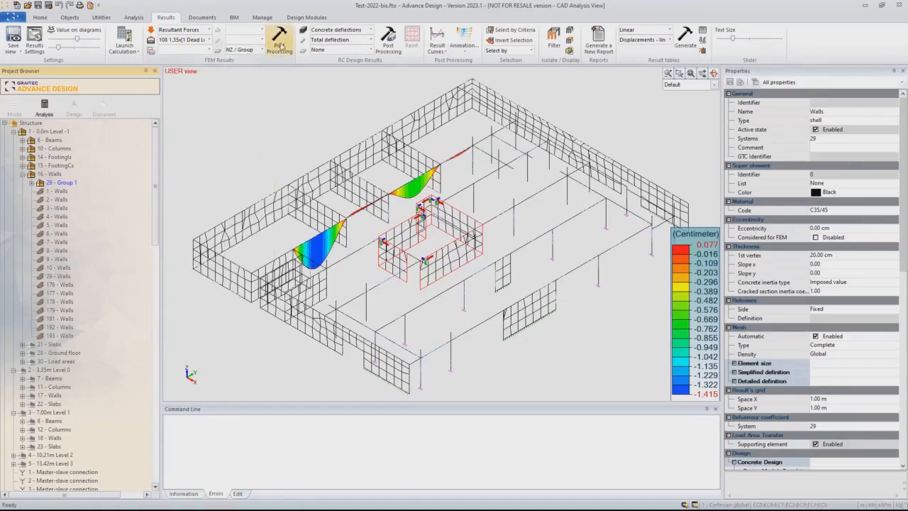
click(280, 41)
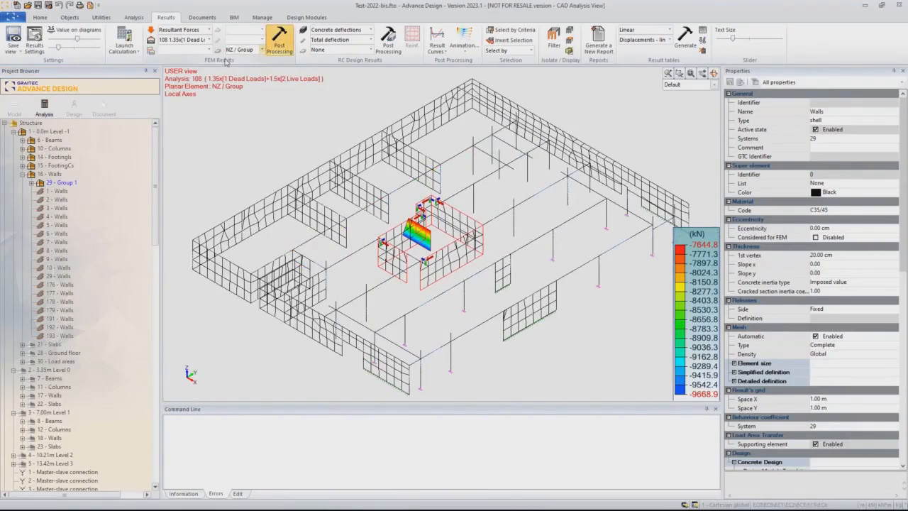
Display the wall group's TX / Group resultant forces for earthquake load case 4 EX
click(248, 51)
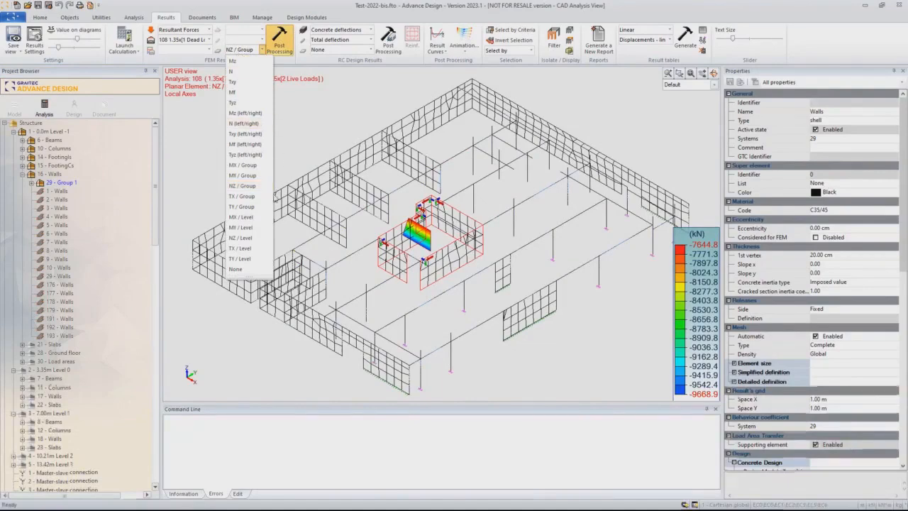
click(252, 198)
click(188, 41)
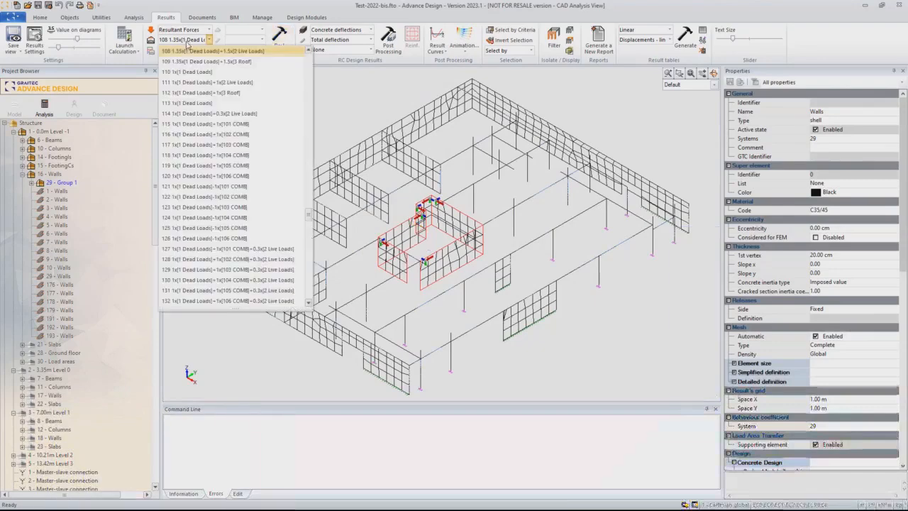
click(174, 83)
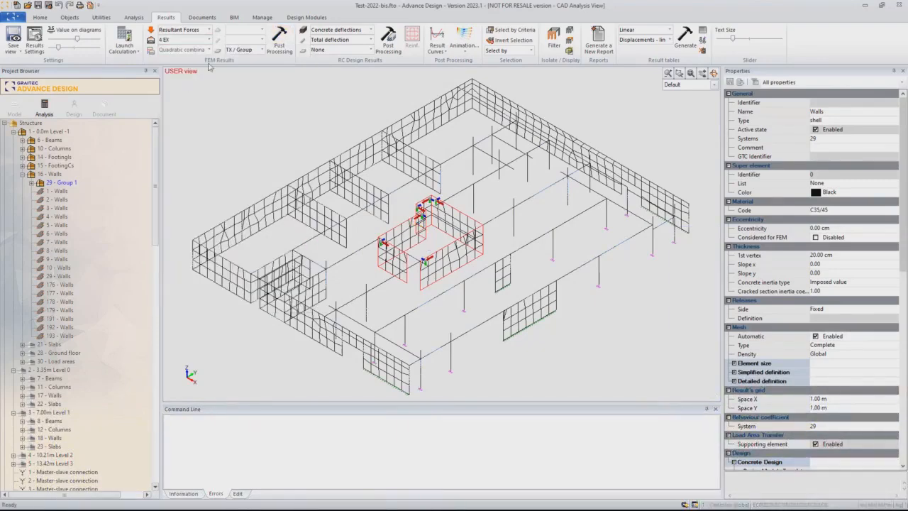
click(283, 37)
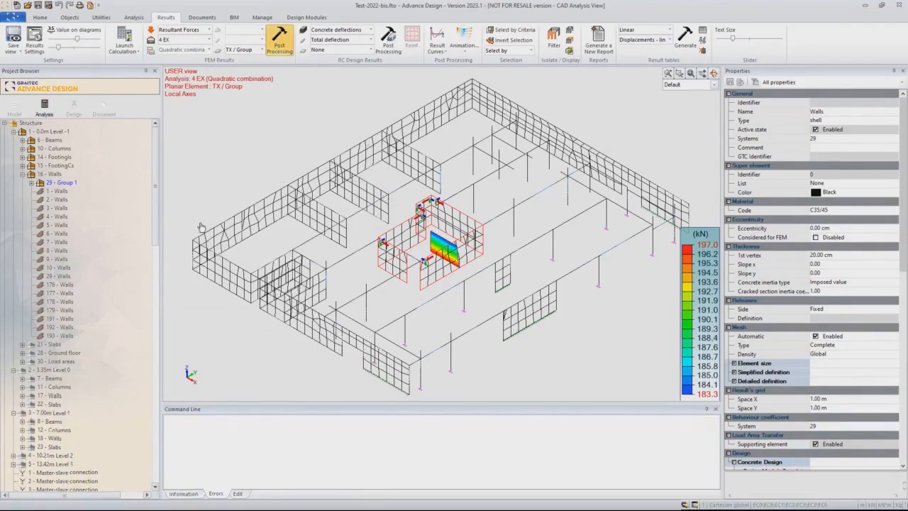
Open wall Group 1 of 0.0m Level -1 in the wall design module
click(63, 183)
click(67, 183)
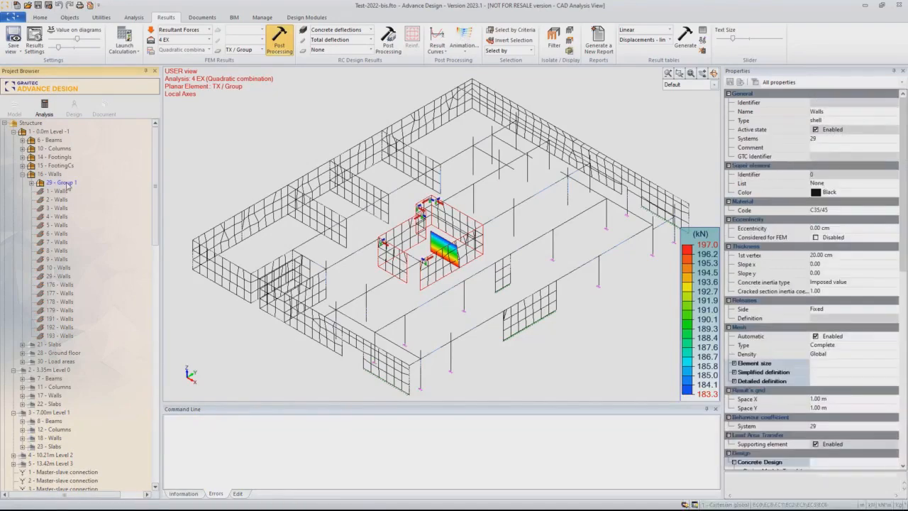
right_click(242, 163)
click(298, 291)
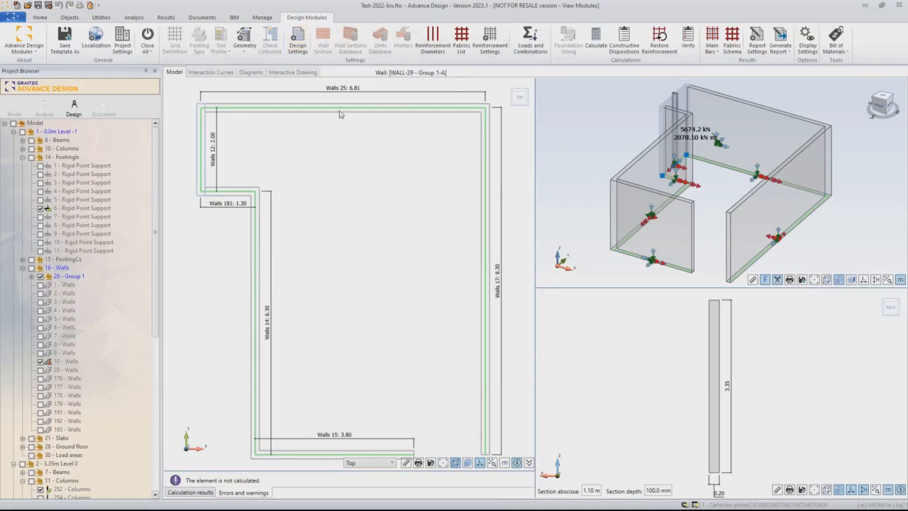
Set the wall group's reinforcing steel ductility class to Class B in the design assumptions
click(298, 38)
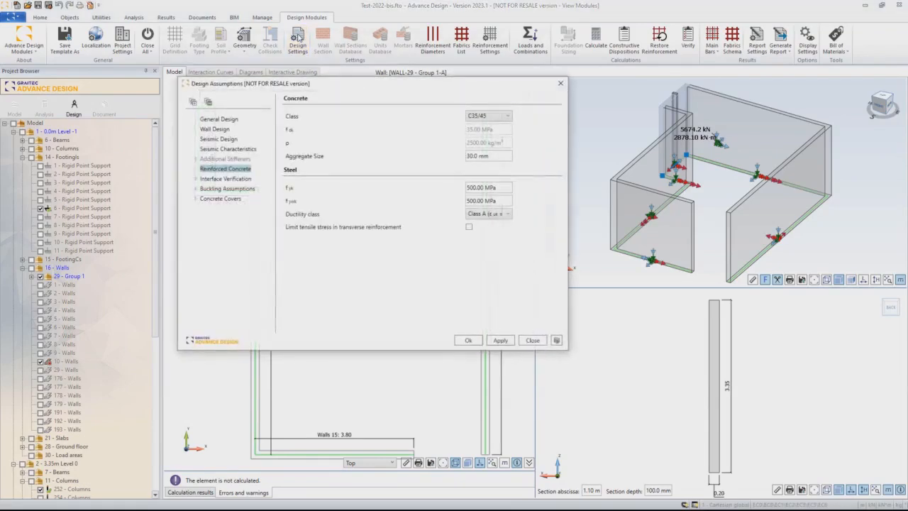
click(495, 217)
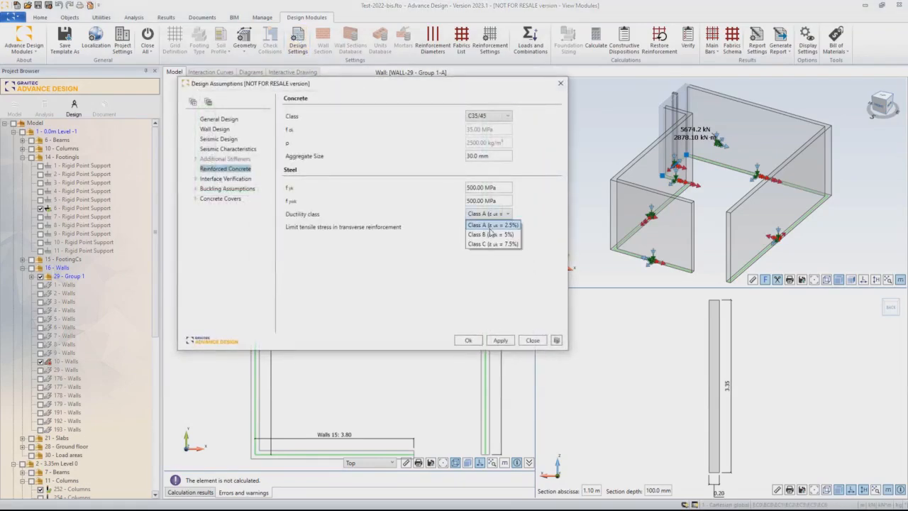
click(488, 229)
click(469, 341)
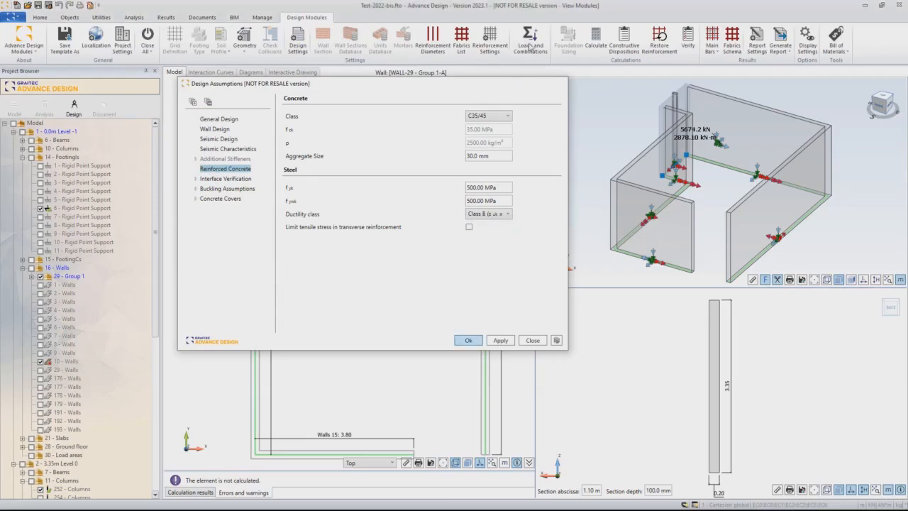
Review the resultant forces of Walls 1 to 6 and of the whole group in the loads definition
click(530, 47)
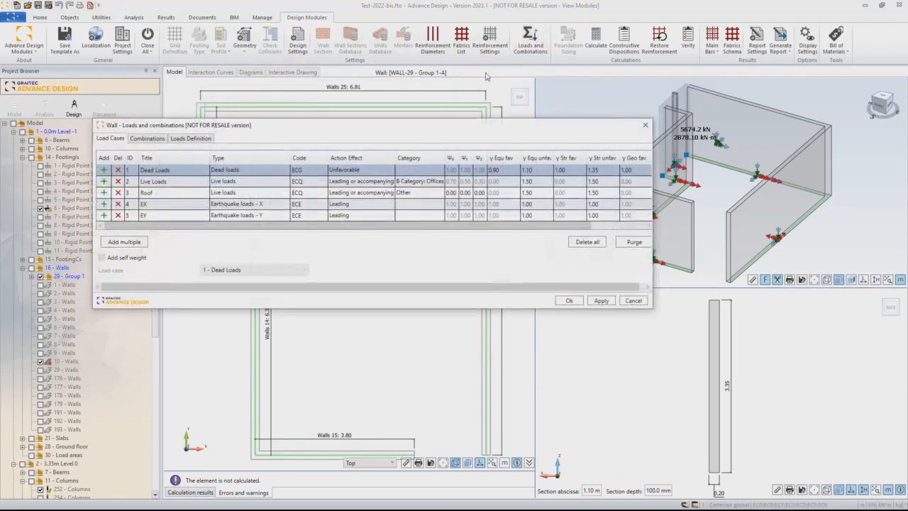
click(191, 139)
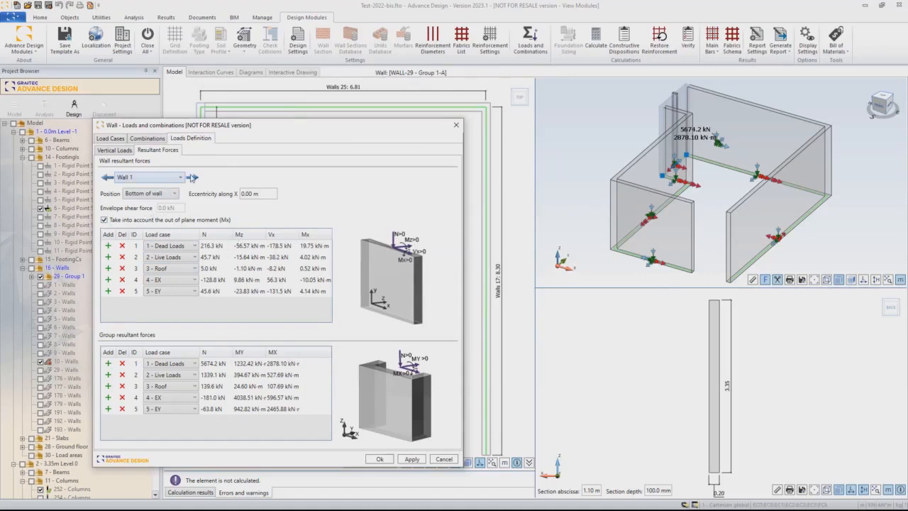
click(195, 178)
click(195, 178)
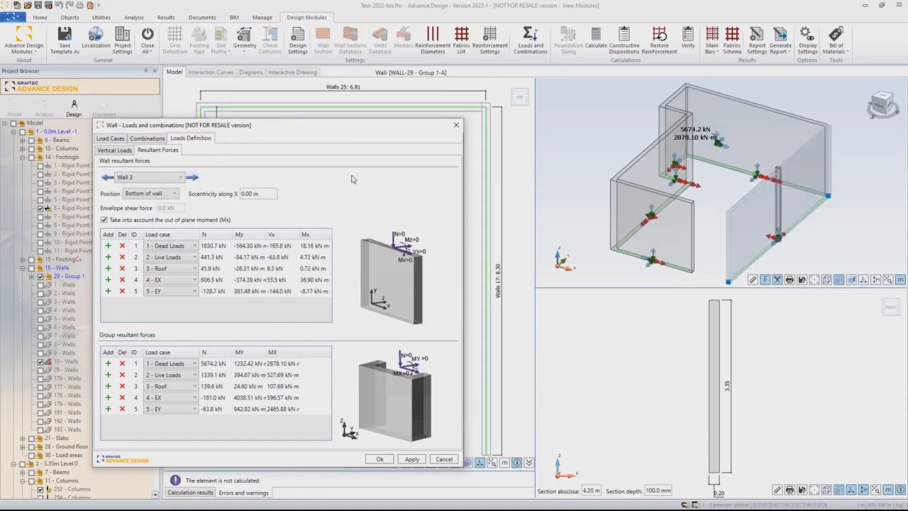
click(191, 179)
click(191, 178)
click(191, 179)
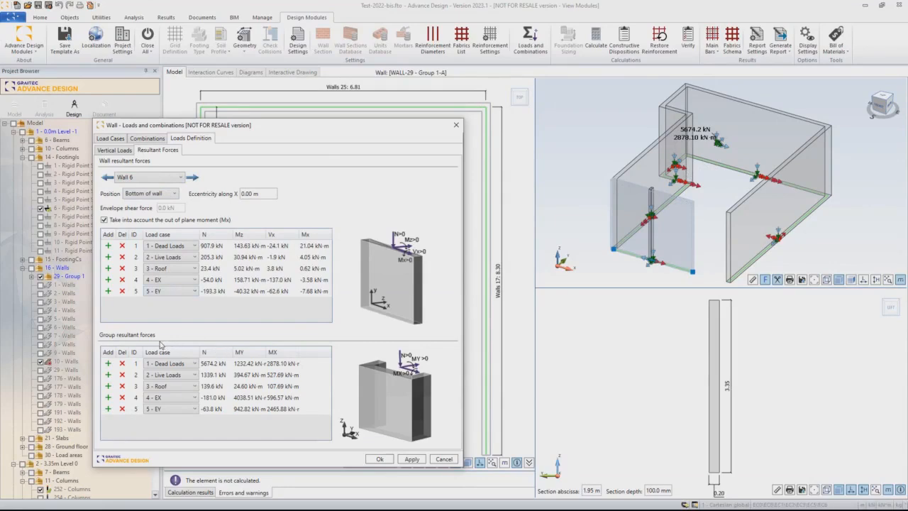
click(380, 459)
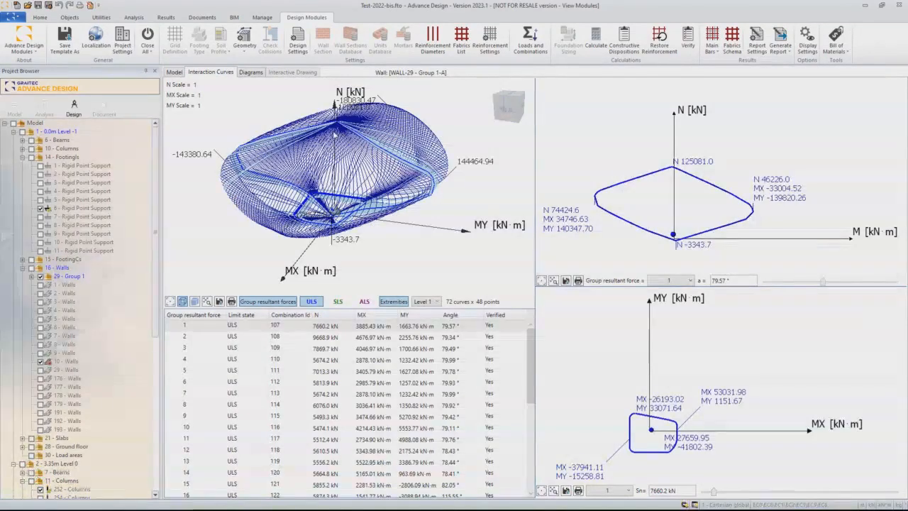
Examine the wall group's 3D interaction curves from different viewing angles
click(508, 107)
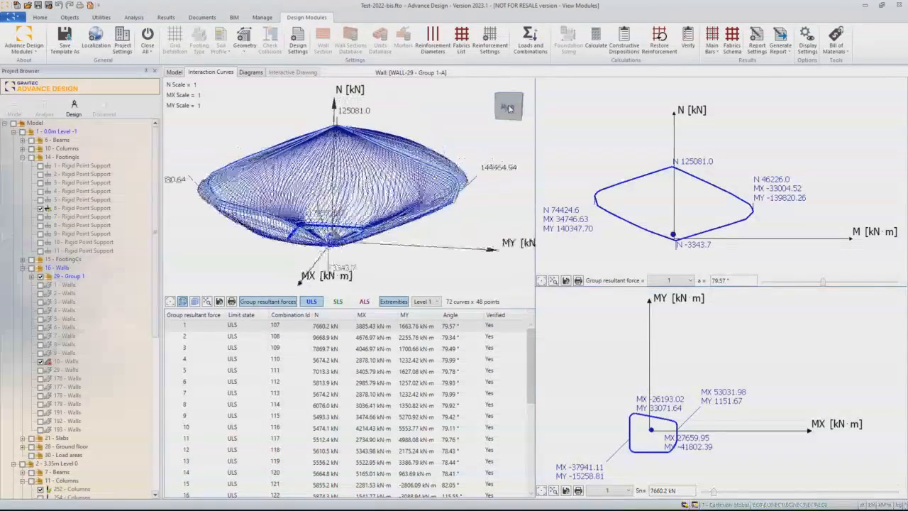
click(500, 93)
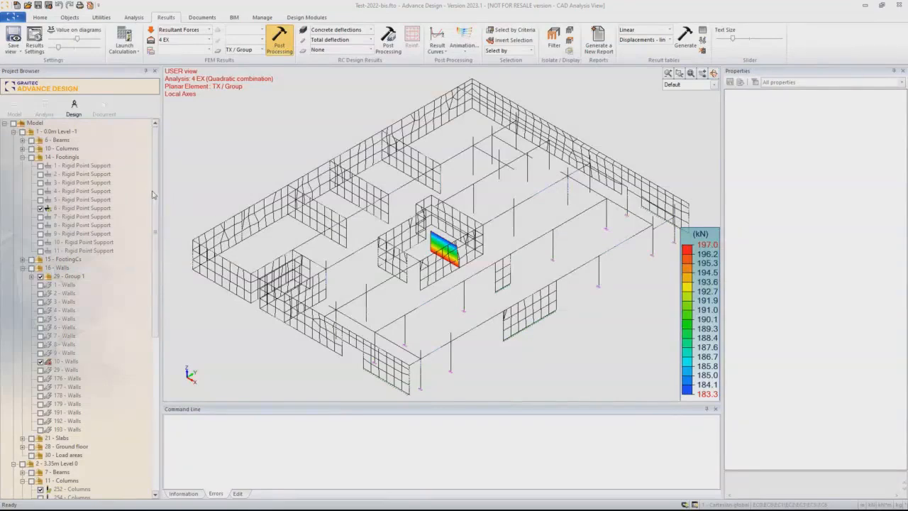
Show only 7.00m Level 1 in the analysis model and select its projecting 25 cm thick slab 194
click(44, 105)
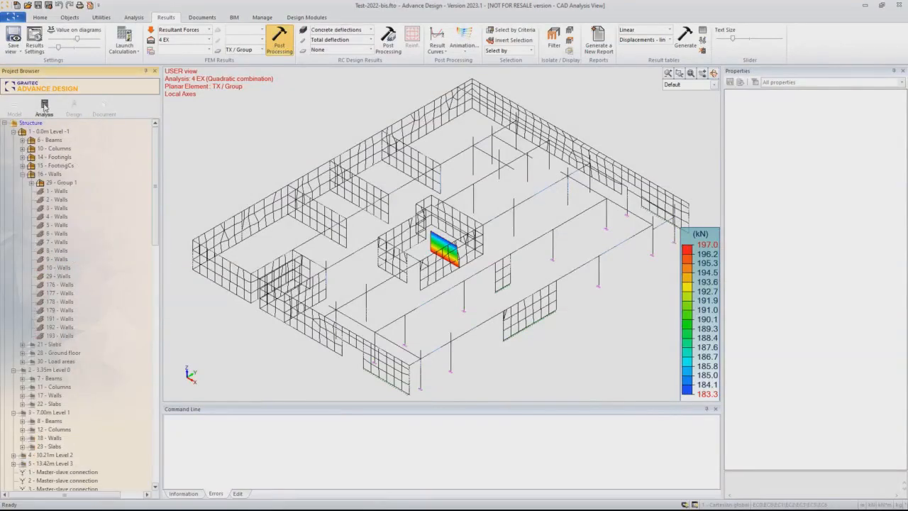
double_click(19, 132)
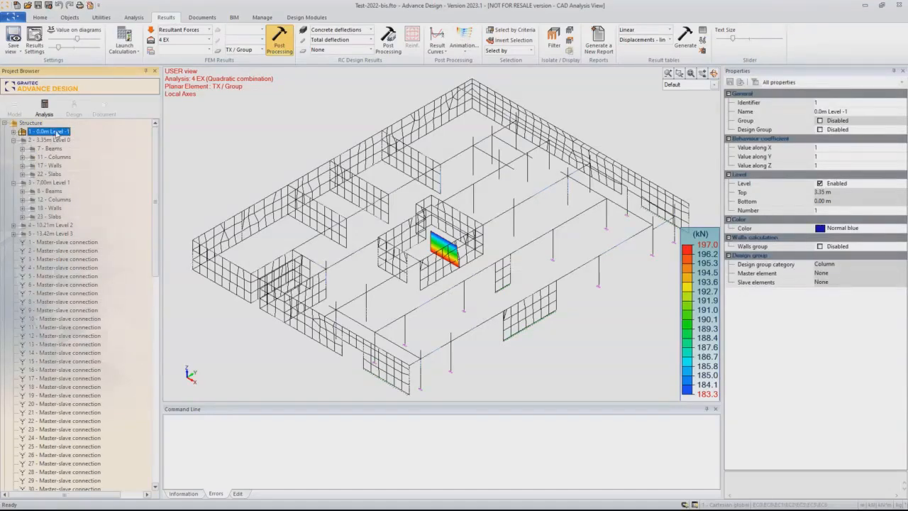
click(44, 183)
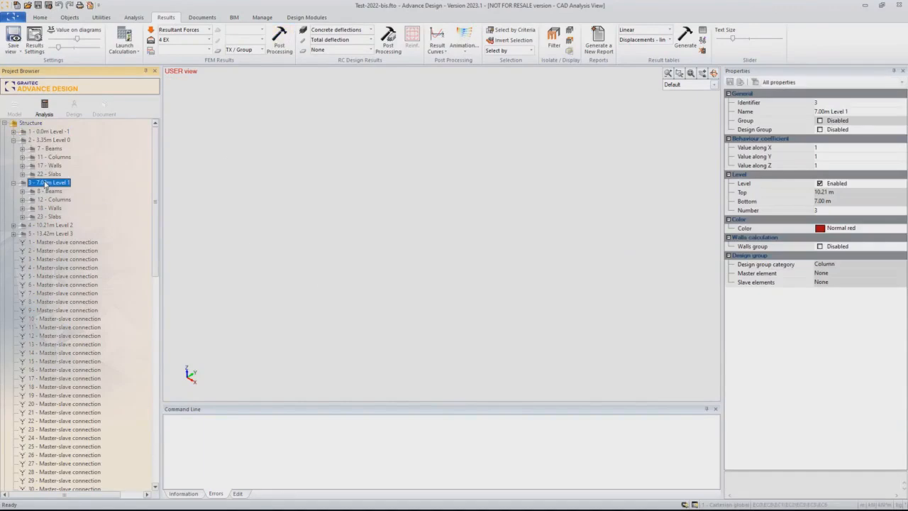
middle_drag(355, 197, 299, 220)
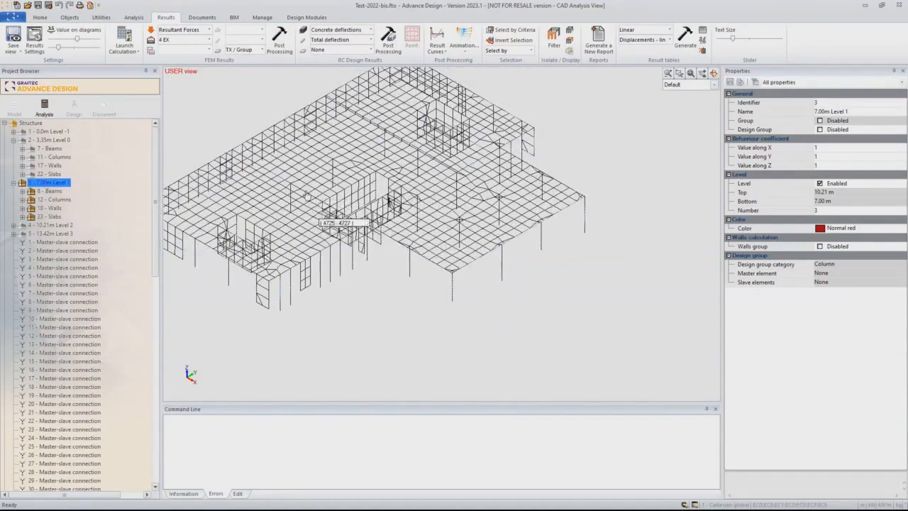
click(418, 258)
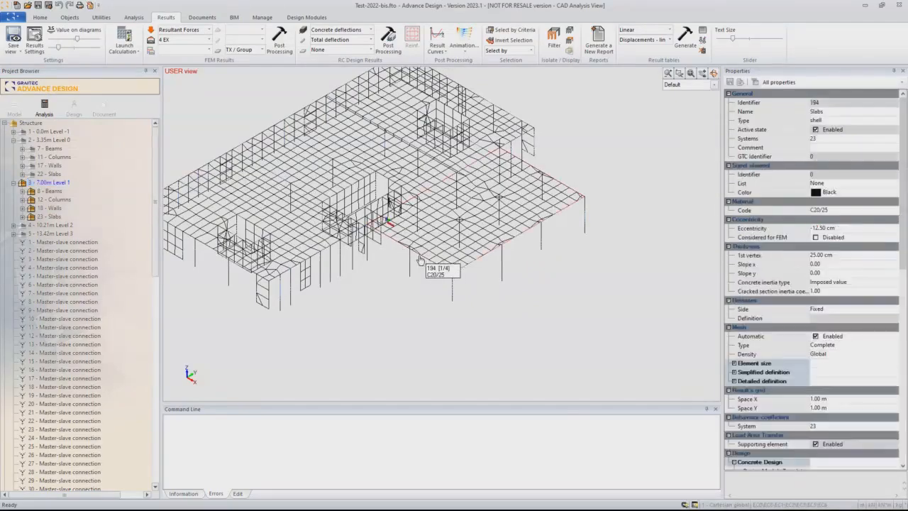
shift+middle_drag(442, 267, 473, 267)
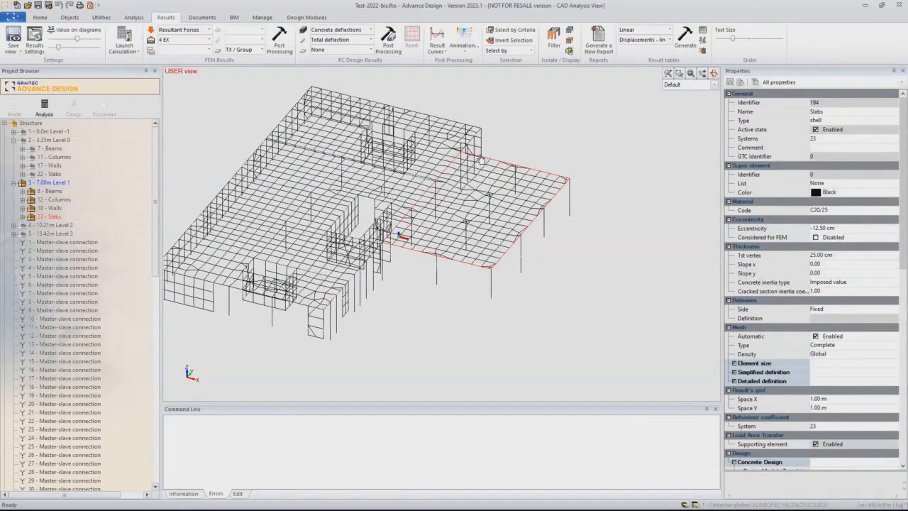
Open the projecting 25 cm thick Level 1 slab 194 with the design modules
middle_drag(492, 263, 415, 248)
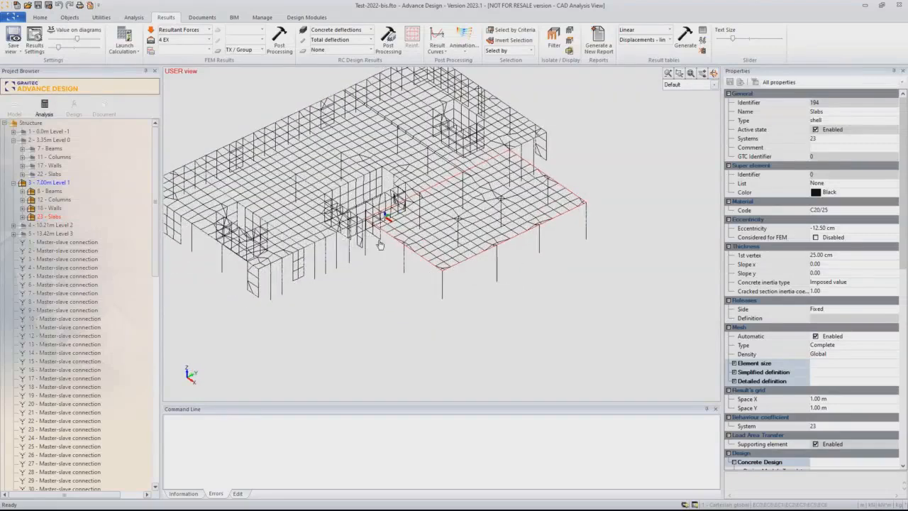
right_click(512, 290)
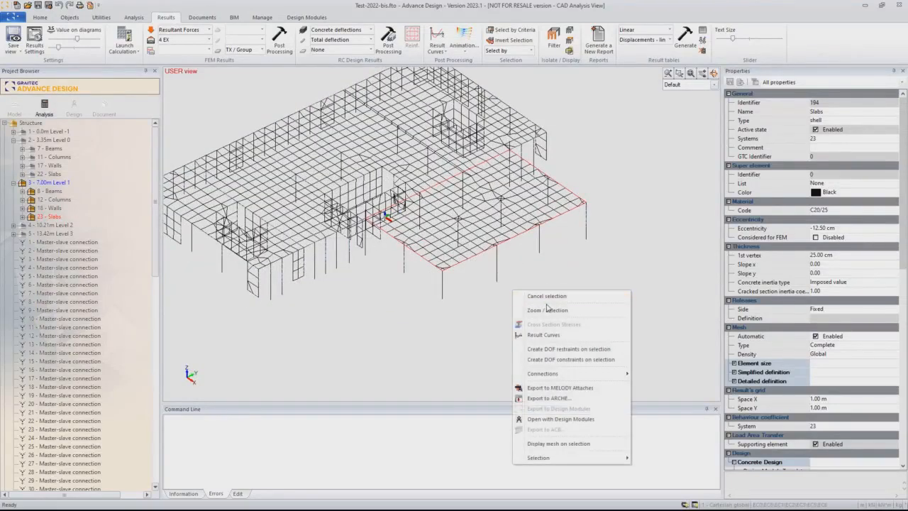
click(488, 280)
scroll(486, 274, up, 2)
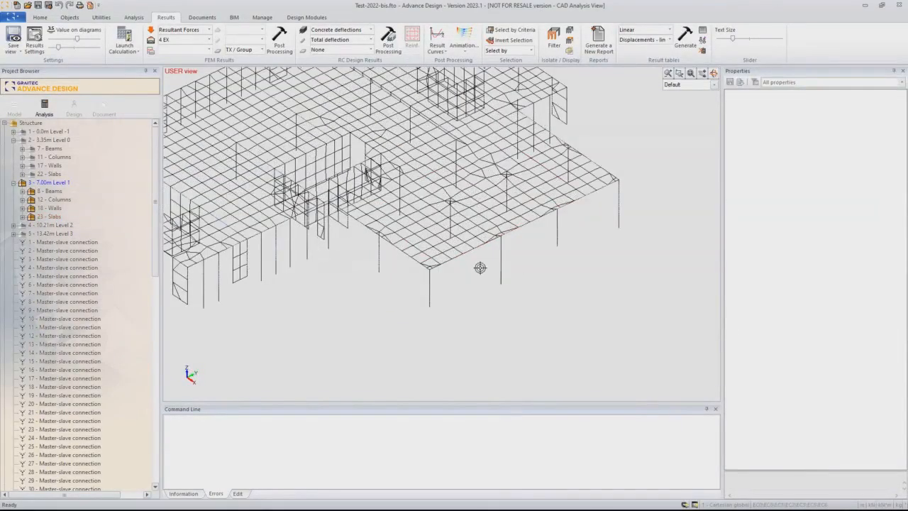
click(463, 257)
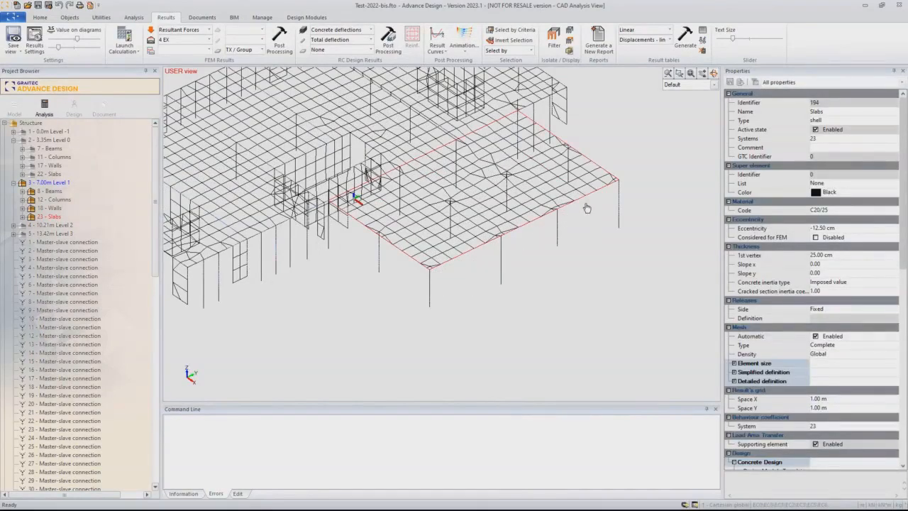
scroll(576, 207, up, 1)
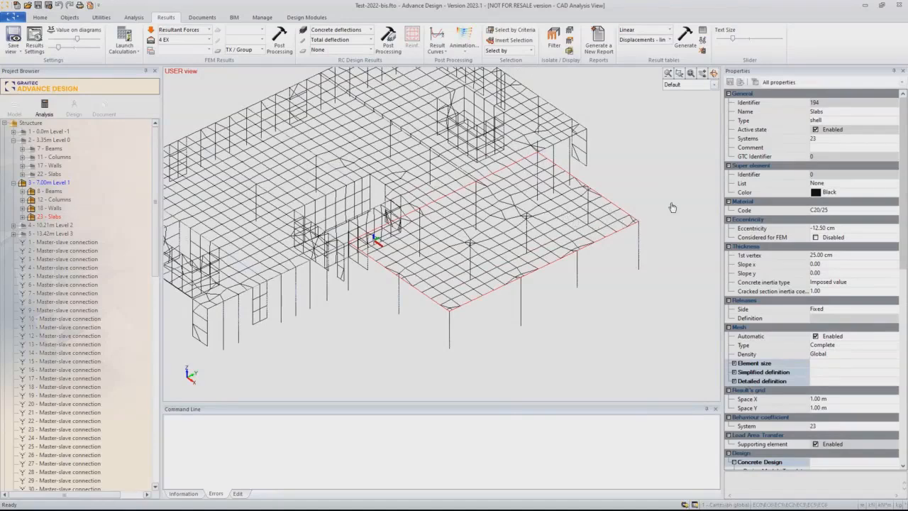
right_click(356, 342)
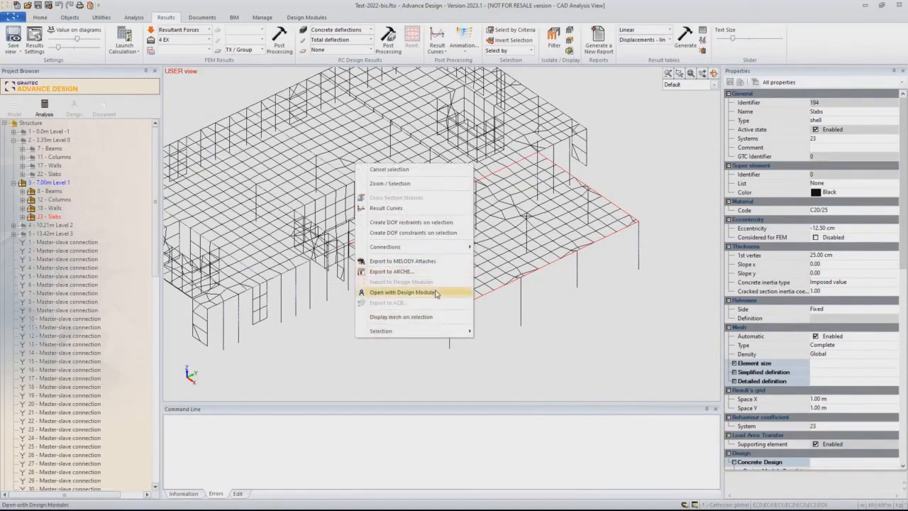
click(398, 292)
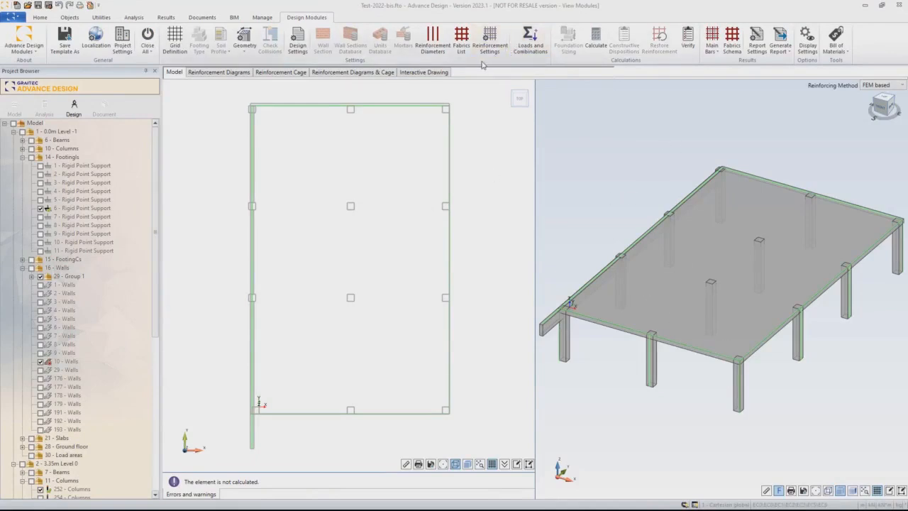
Switch the slab's reinforcing method to Strips based and check its general design assumptions
click(870, 86)
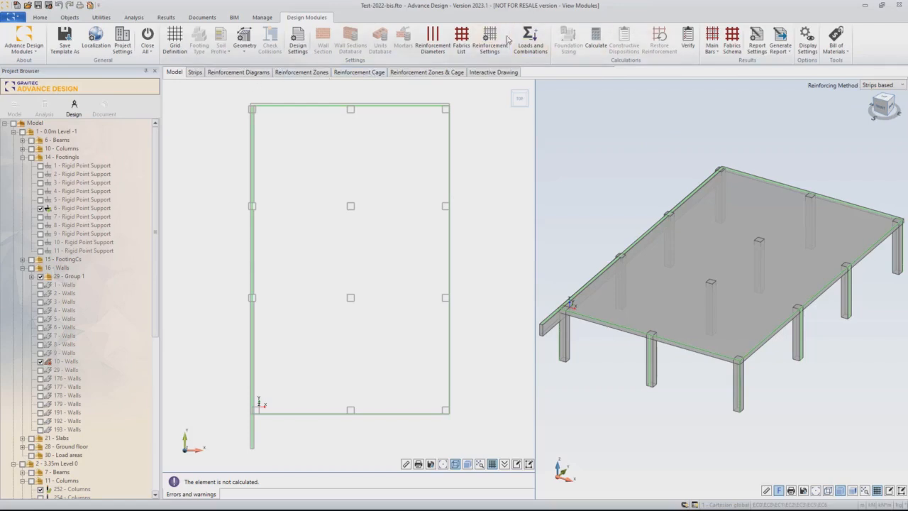
click(297, 43)
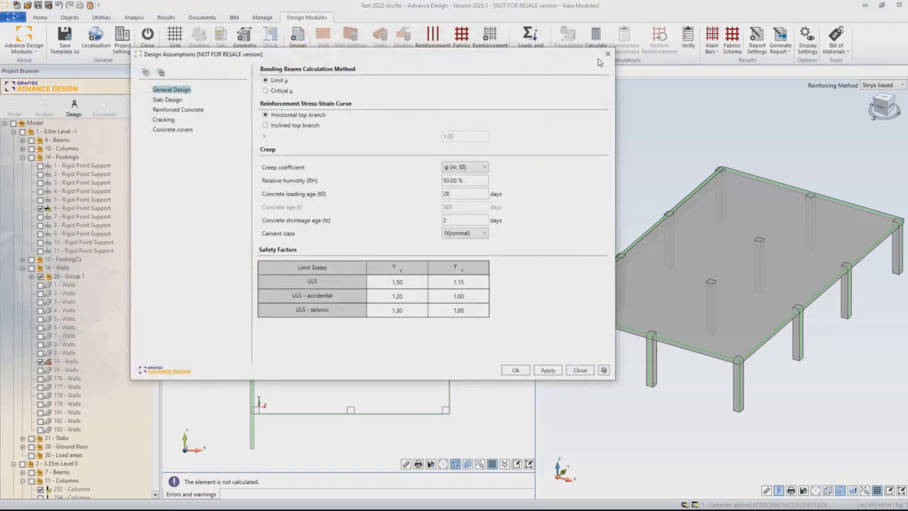
click(608, 54)
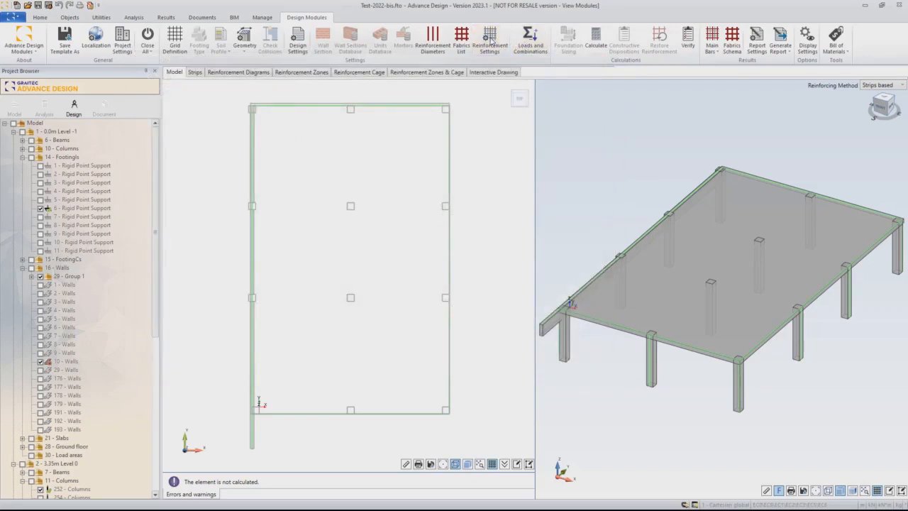
Review the slab's reinforcement assumptions, covering the reinforcement pattern options, the minimum reinforcement areas and the bottom solution
click(490, 40)
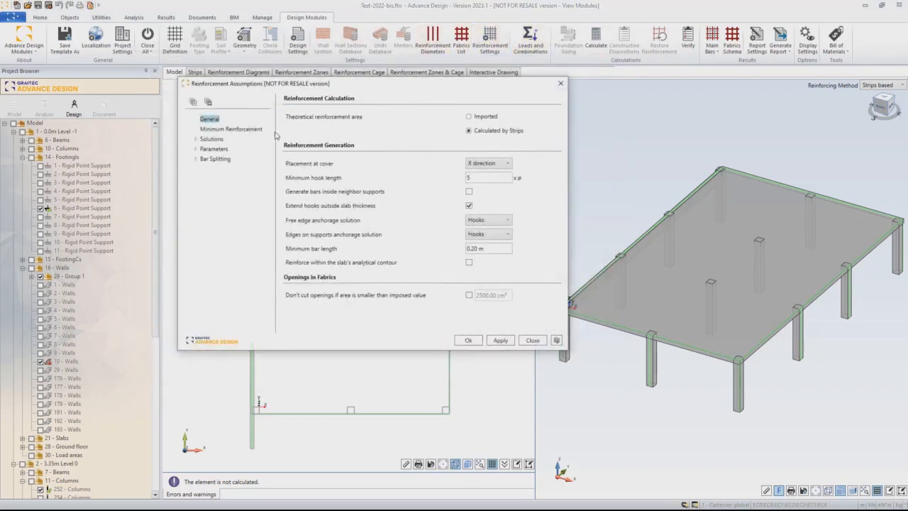
click(212, 139)
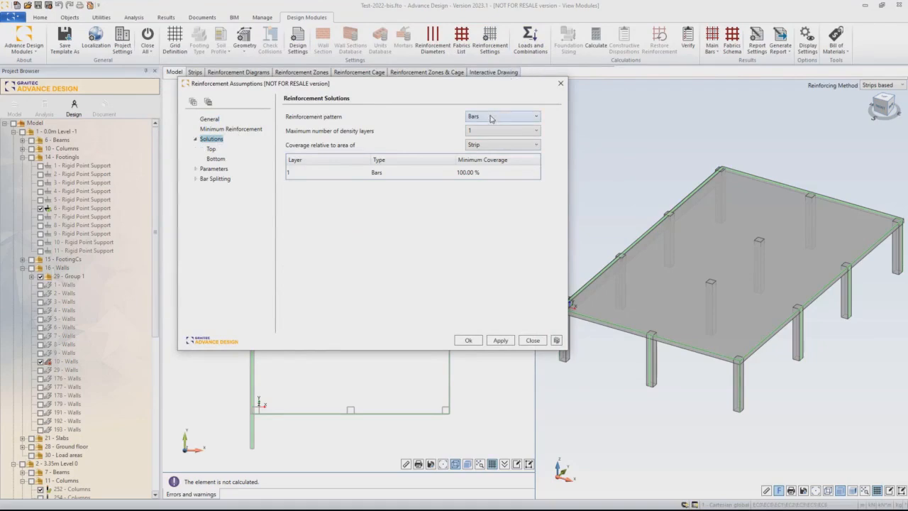
click(490, 117)
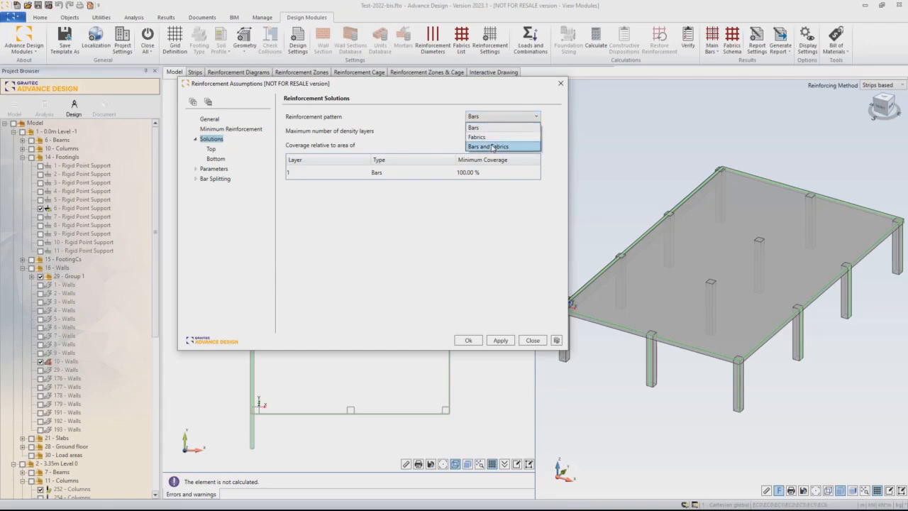
click(242, 130)
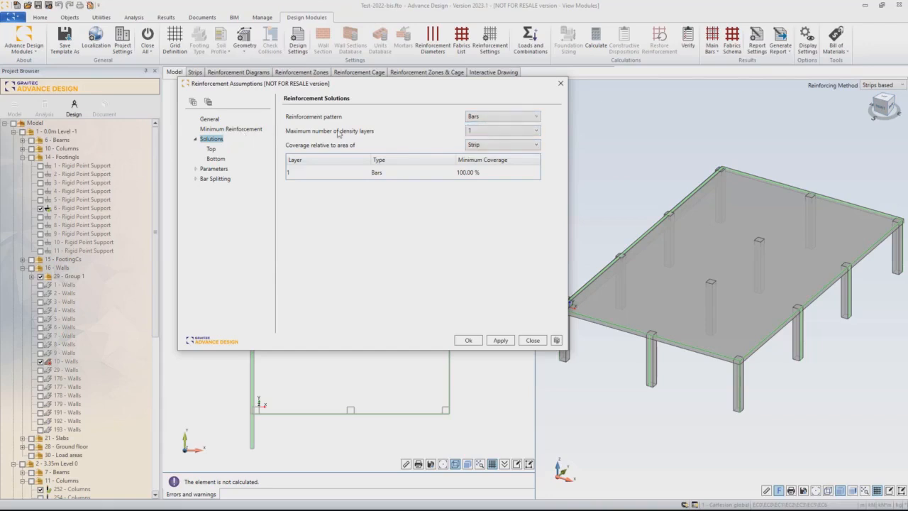
click(241, 129)
click(469, 117)
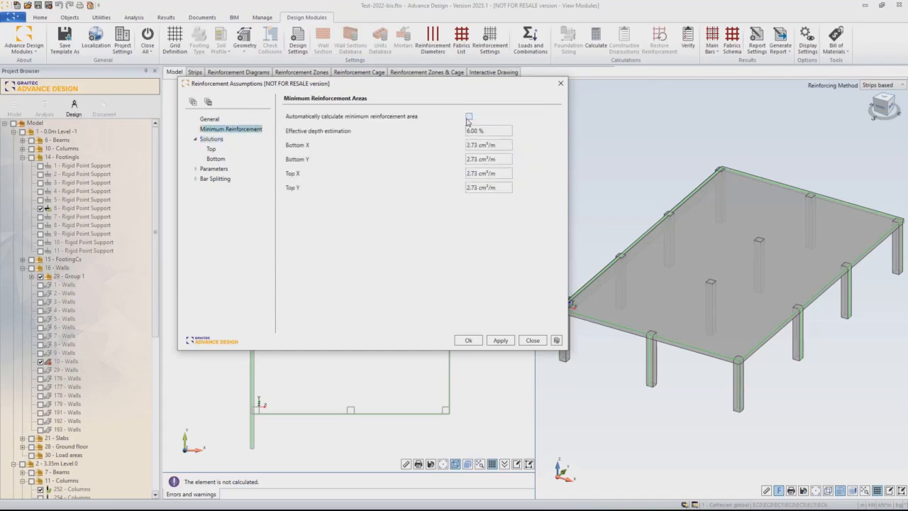
click(221, 160)
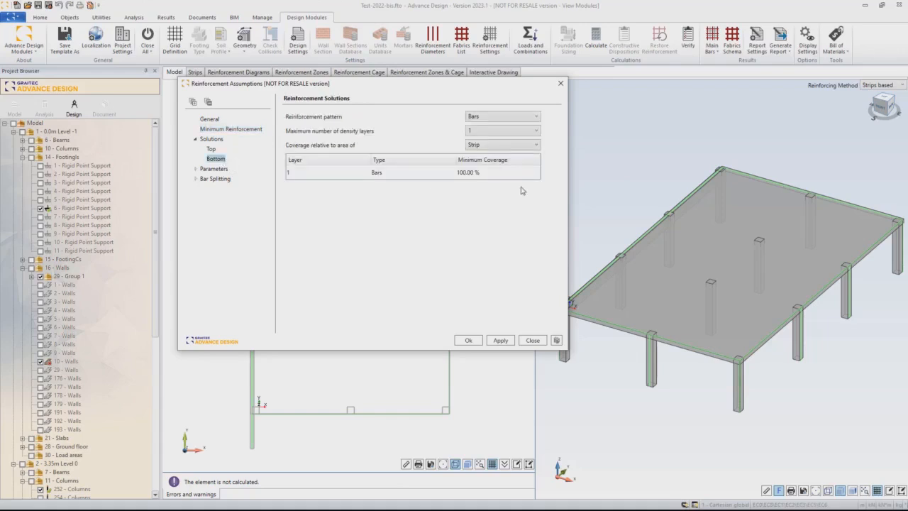
click(468, 340)
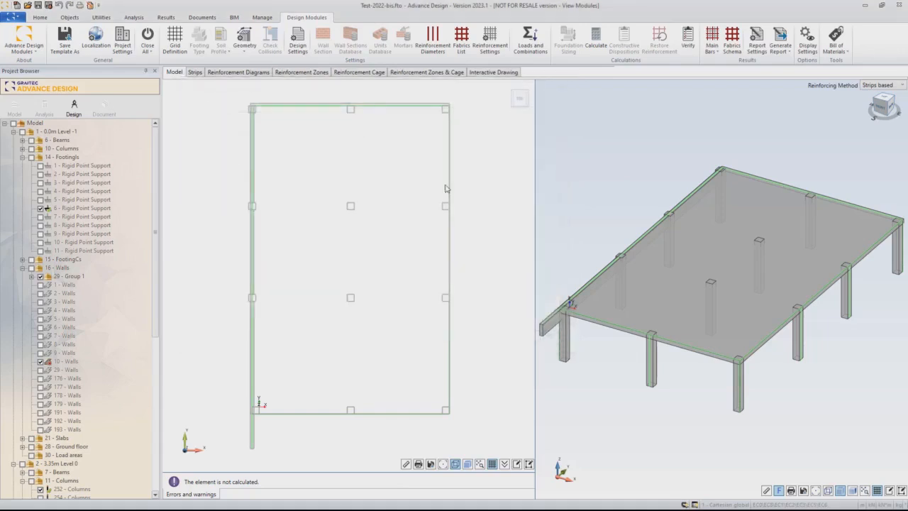
Display only the slab's minor direction strips and inspect the individual strips
click(194, 74)
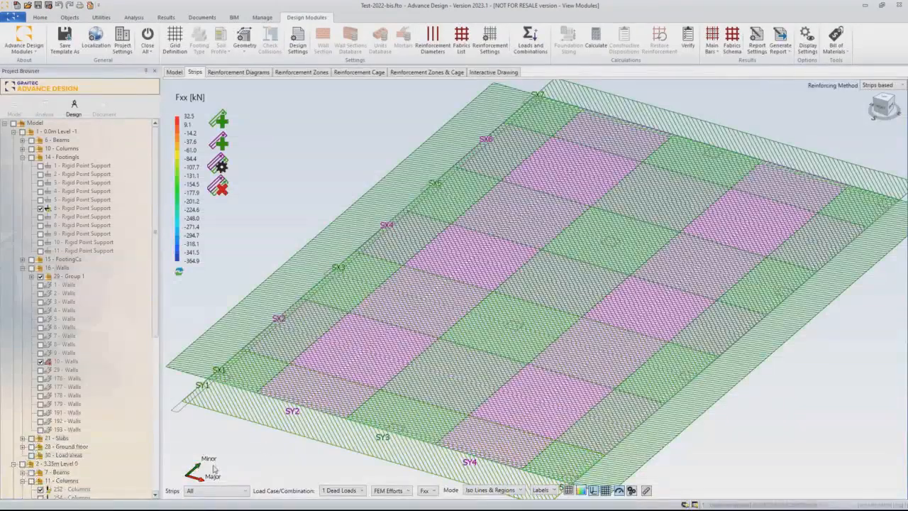
click(210, 490)
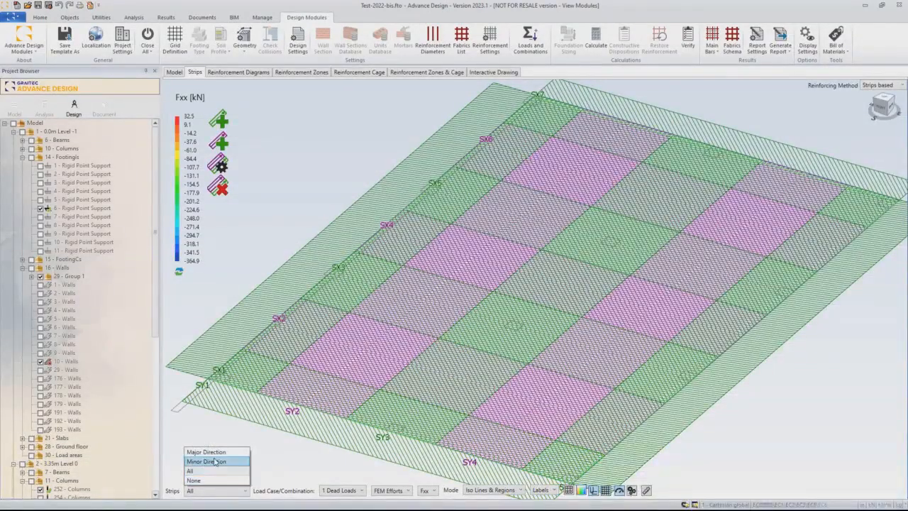
click(215, 462)
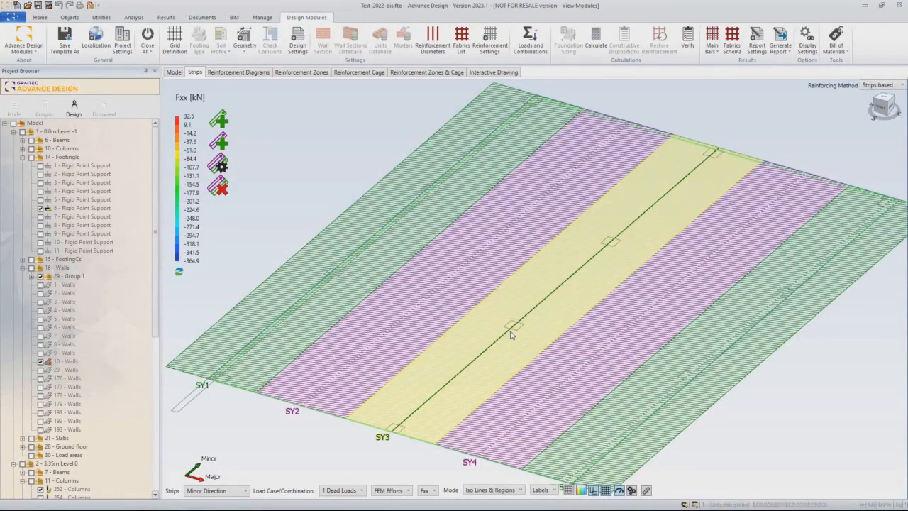
click(315, 414)
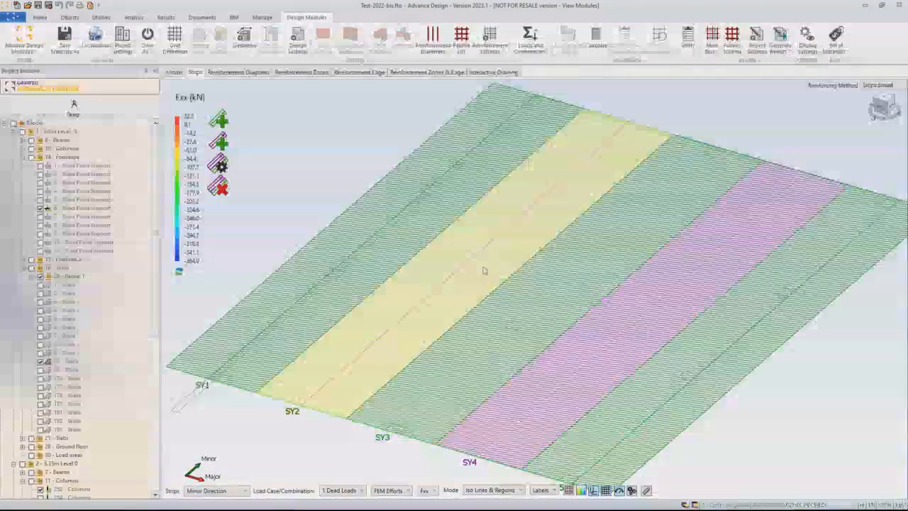
click(395, 358)
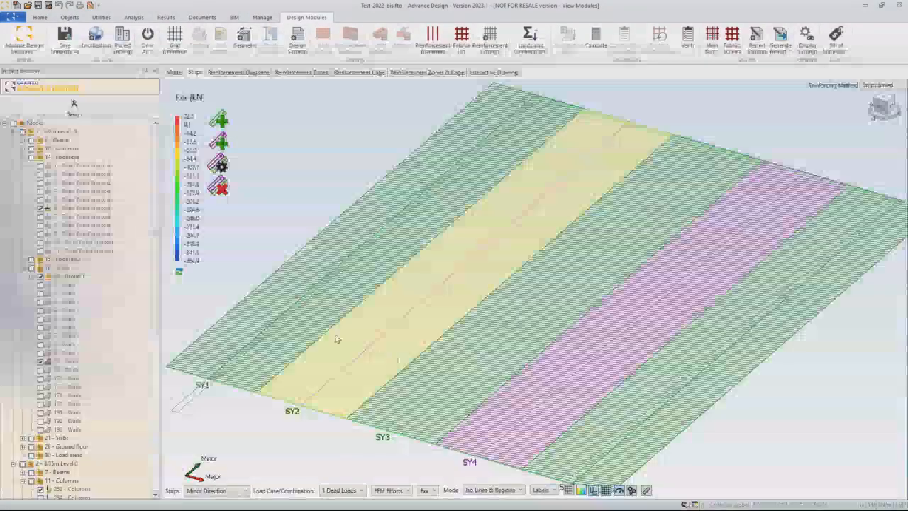
Show the strips' integrated Myy moments for combination 108, 1.35x[1 Dead Loads]+1.5x[2 Live Loads]
click(386, 490)
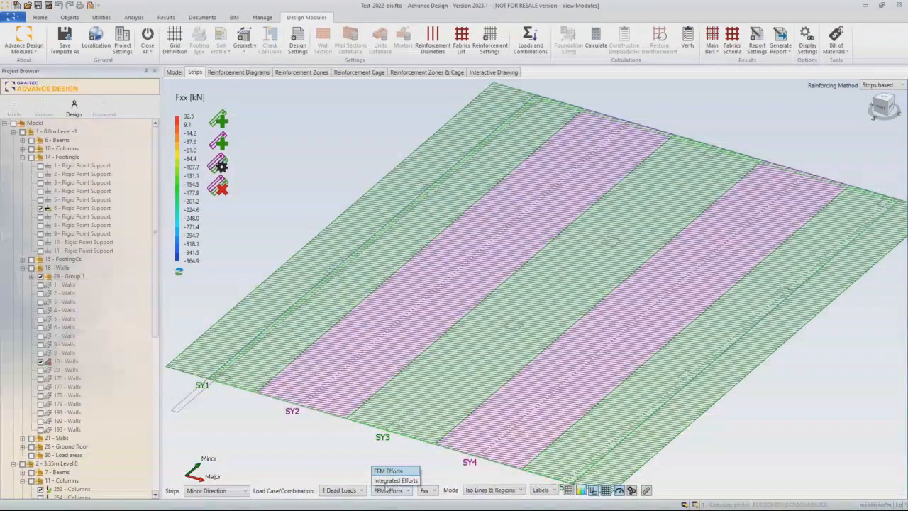
click(386, 484)
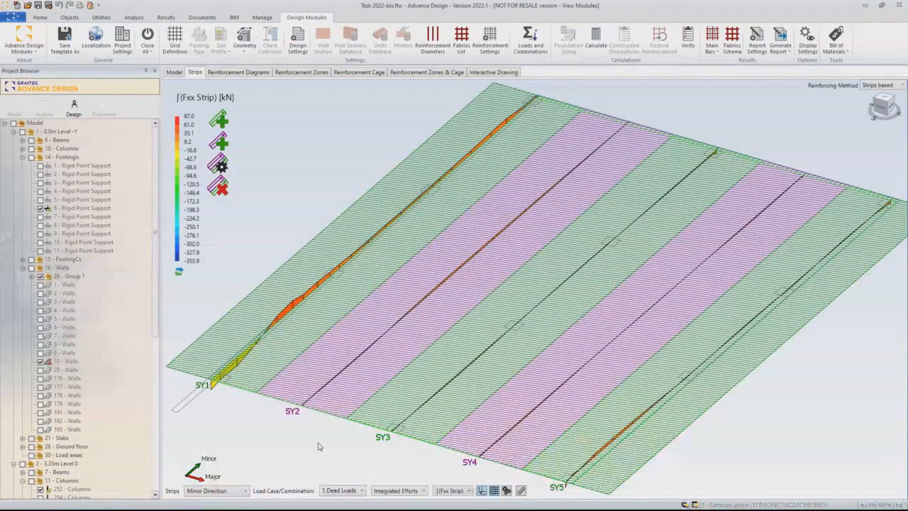
click(341, 490)
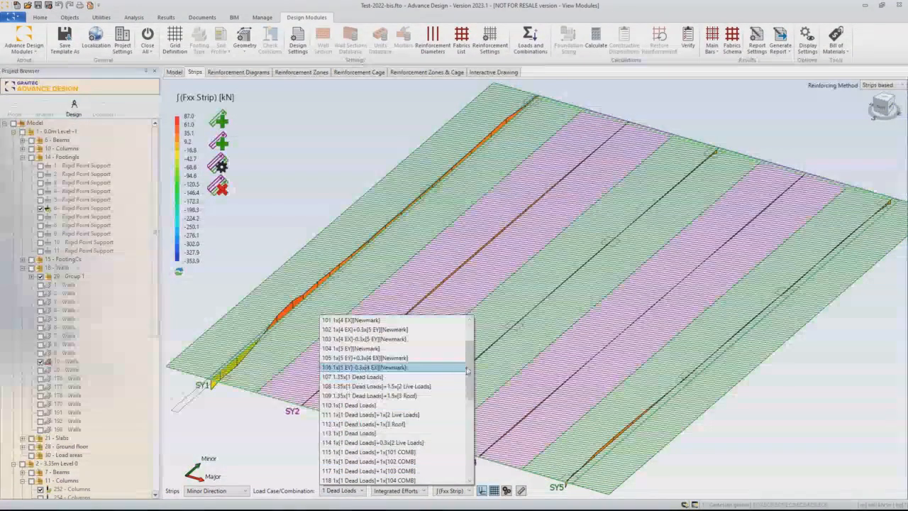
scroll(470, 348, up, 2)
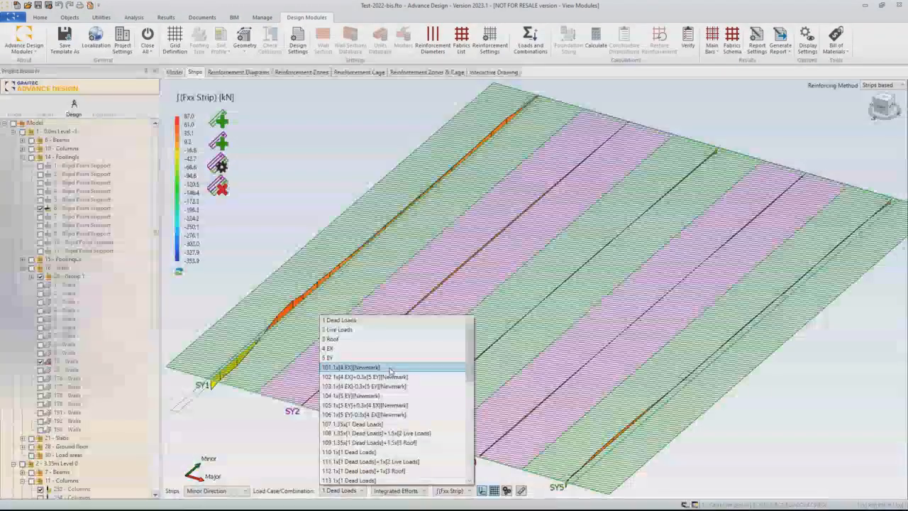
scroll(411, 403, down, 3)
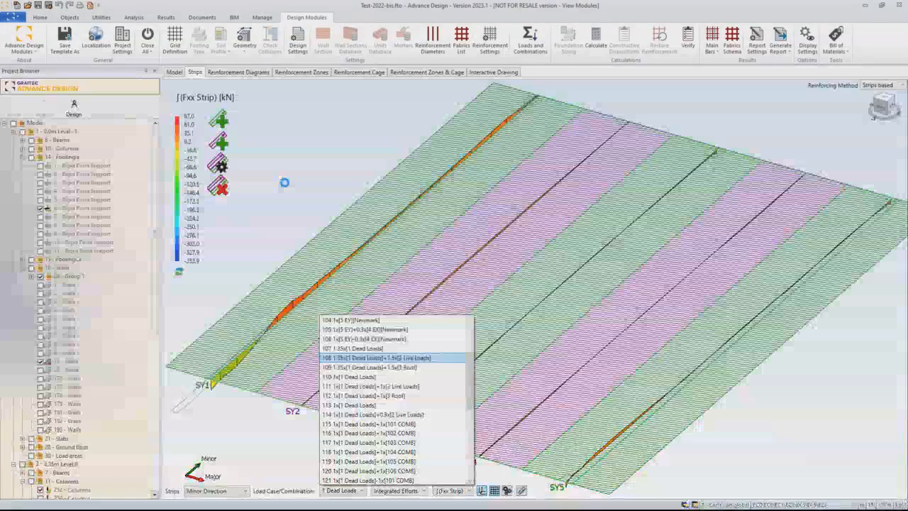
click(456, 491)
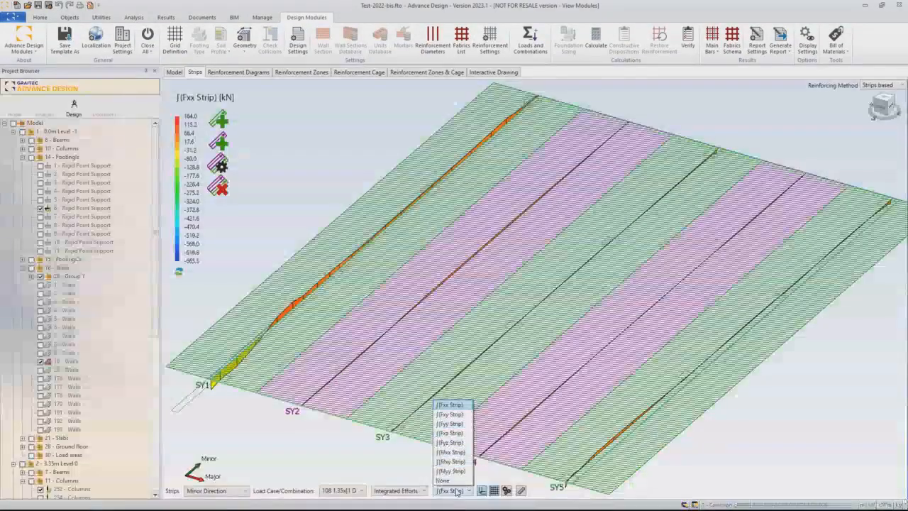
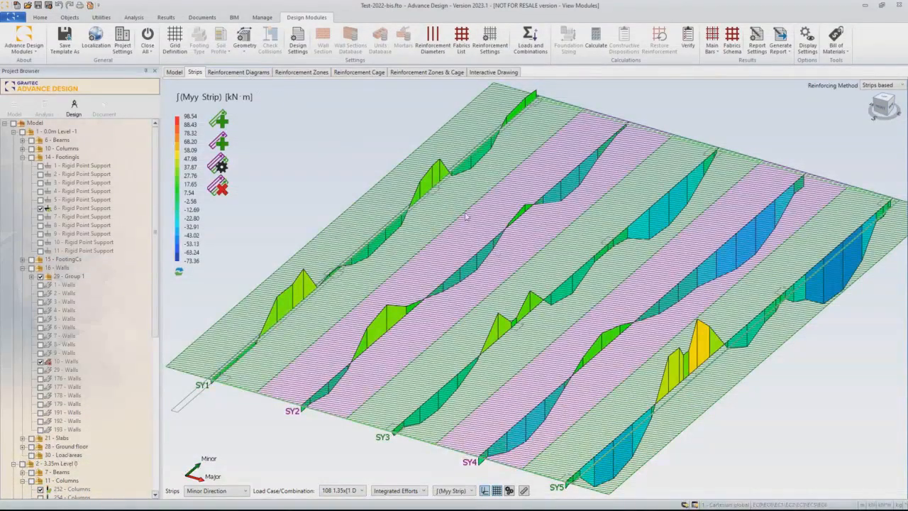
Compare theoretical and real reinforcement along strips SY5 and SY4 in the reinforcement diagrams
click(238, 72)
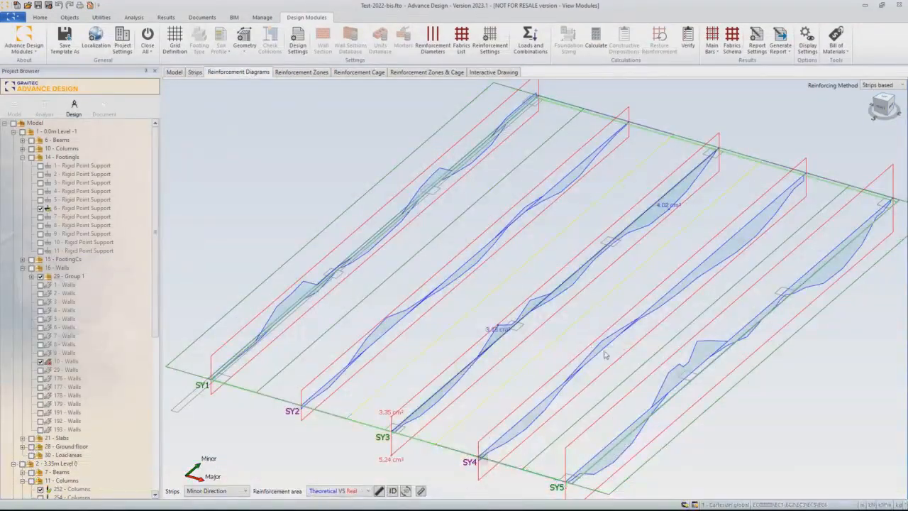
click(708, 369)
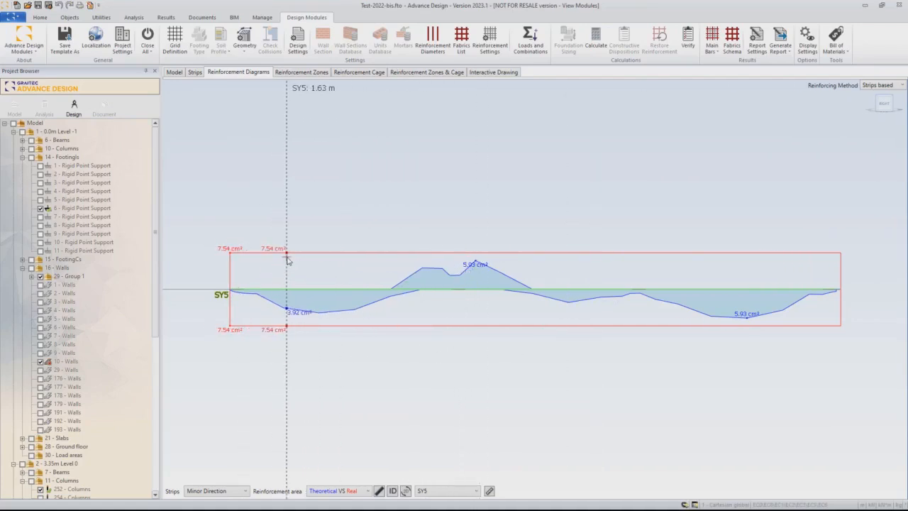
double_click(554, 361)
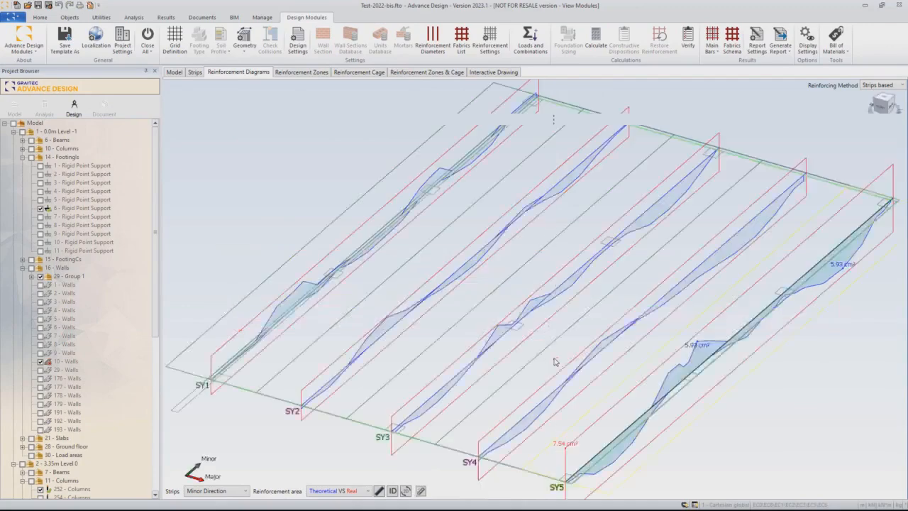
double_click(751, 236)
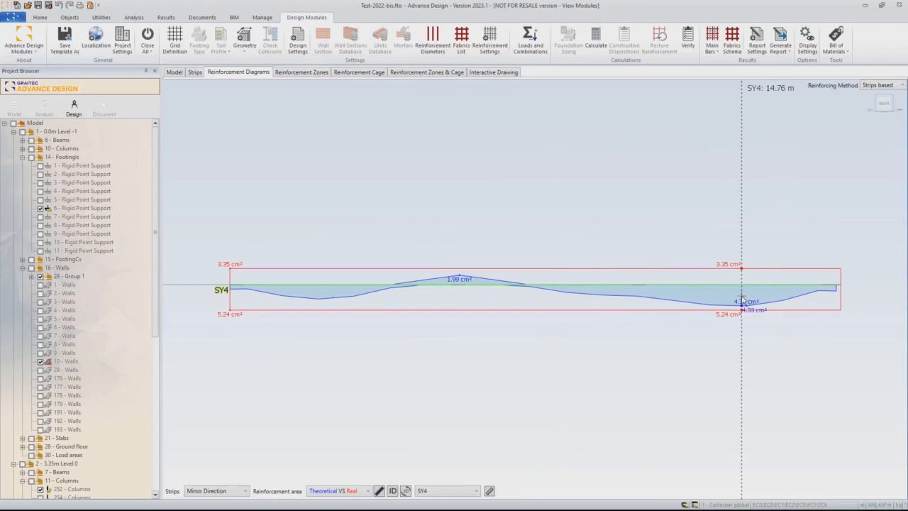
double_click(528, 355)
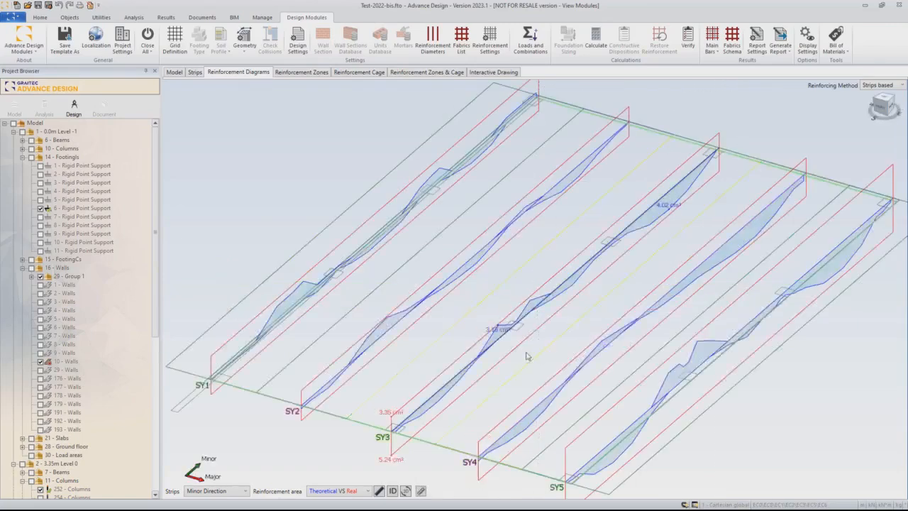
Display the reinforcement zones alongside the cage for the Bottom solution of the minor direction strips
click(401, 73)
click(285, 490)
click(305, 483)
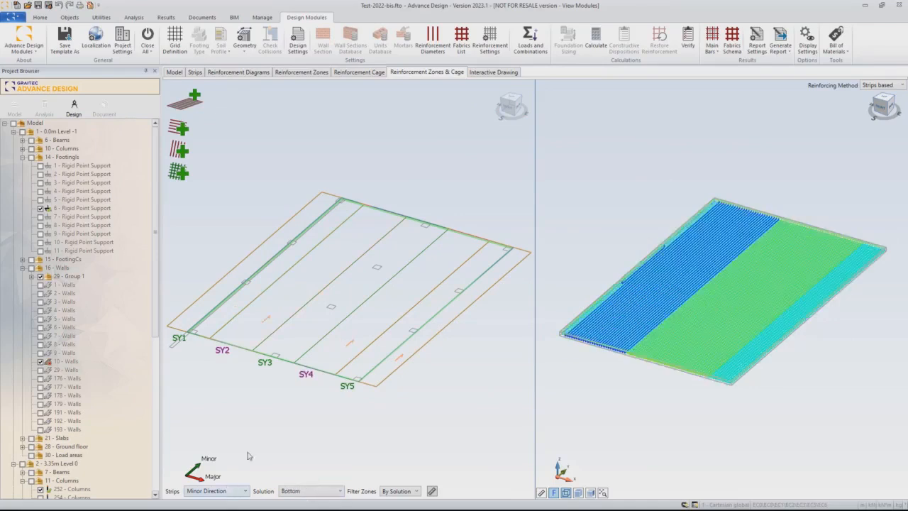
Inspect the bar diameter and spacing settings of bottom reinforcement Zones 10 and 9 in the minor direction
click(217, 491)
click(217, 492)
mouse_move(425, 325)
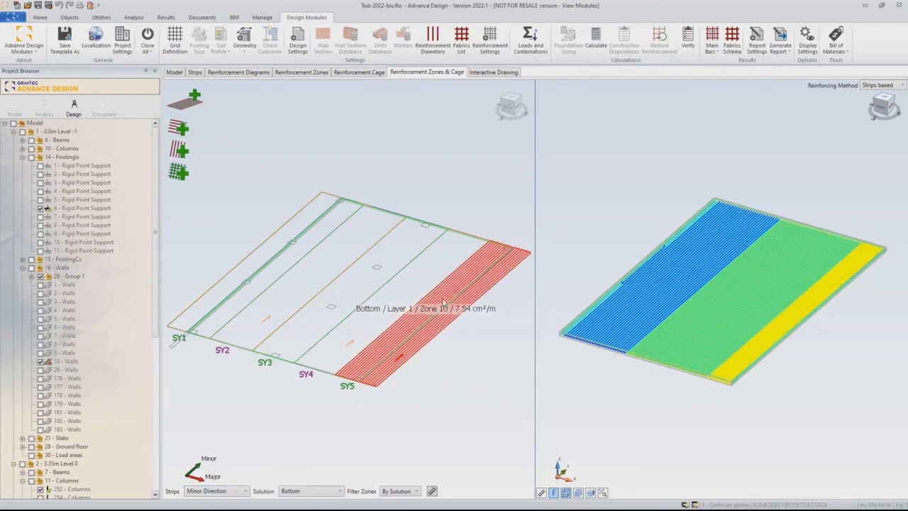
click(414, 341)
double_click(414, 340)
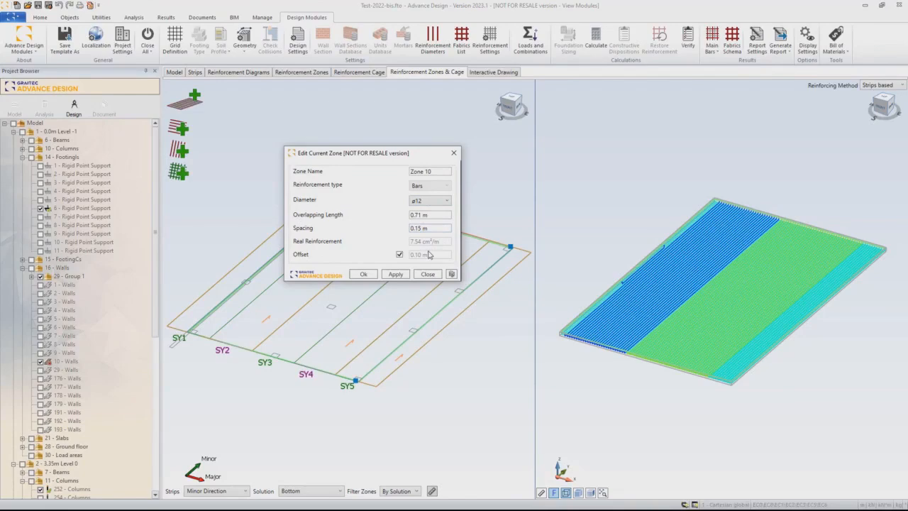
click(429, 275)
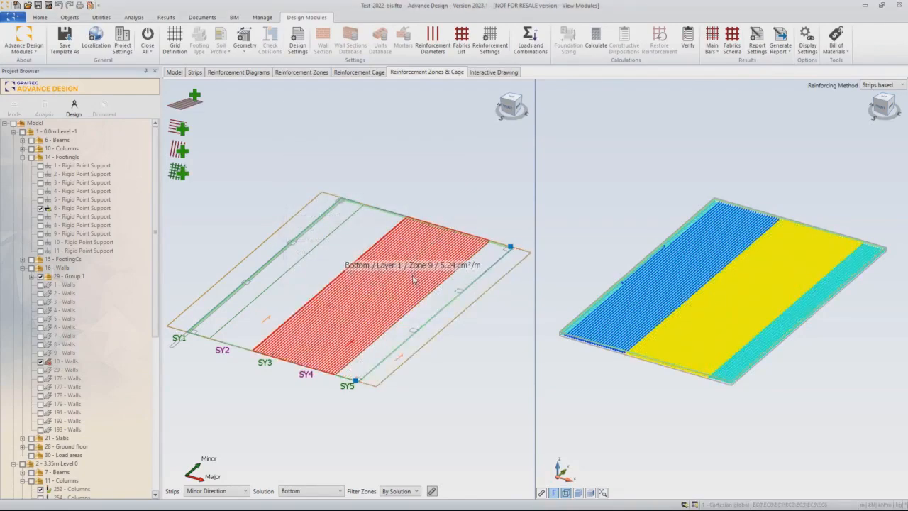
double_click(415, 278)
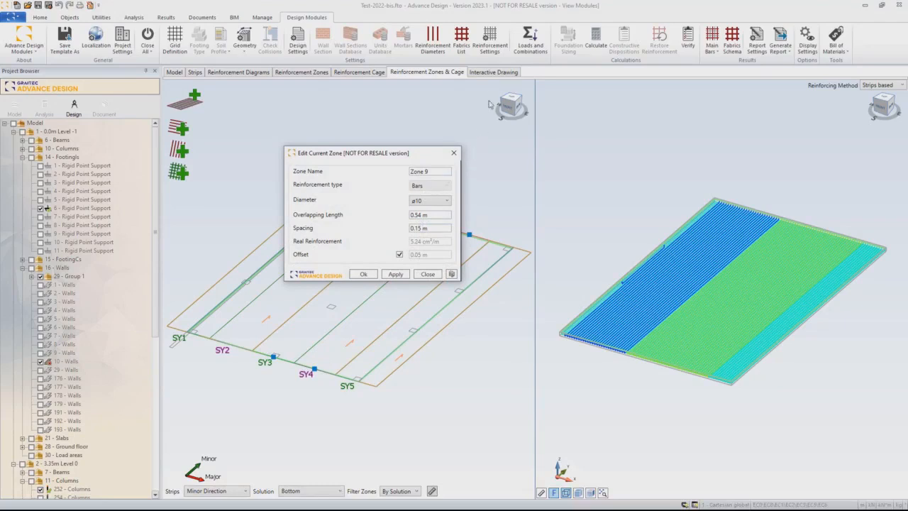
click(454, 153)
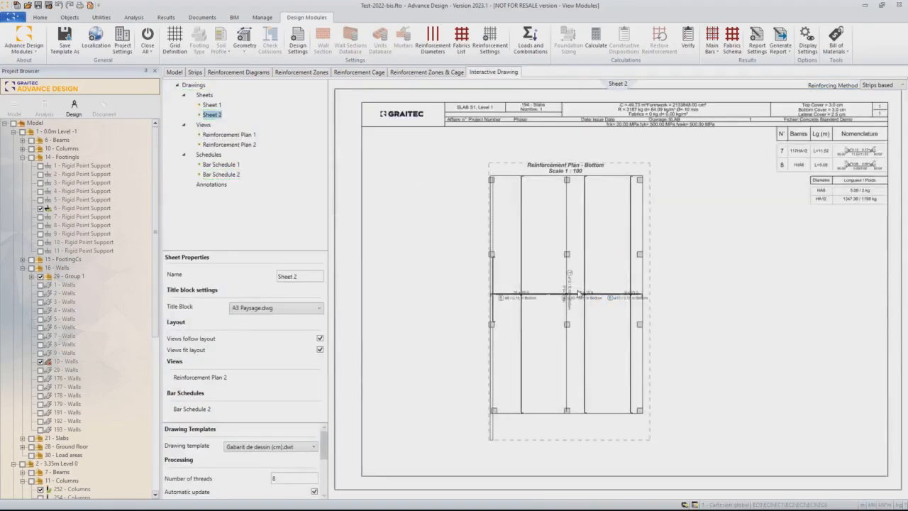
Display Sheet 1 of the slab drawings, open Reinforcement Plan 2 and shift the vertical ø12 bar 7 sideways off the column line
click(212, 106)
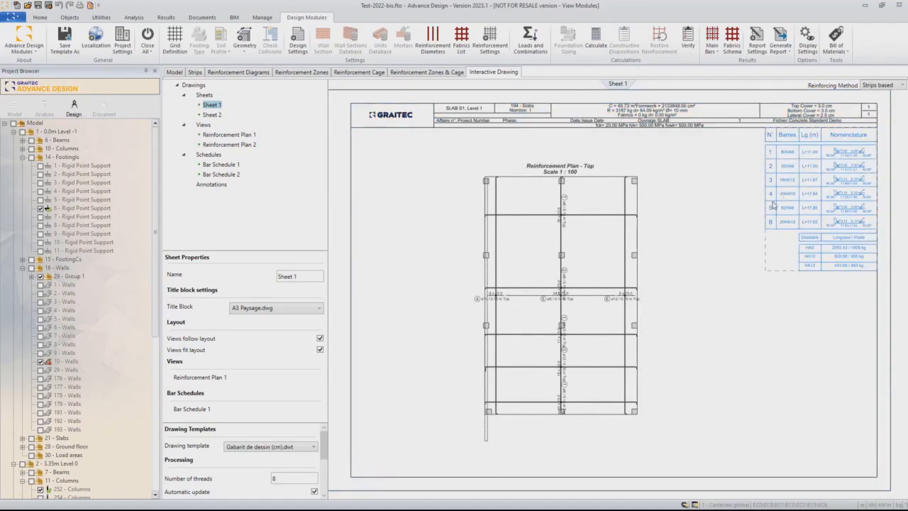
double_click(596, 278)
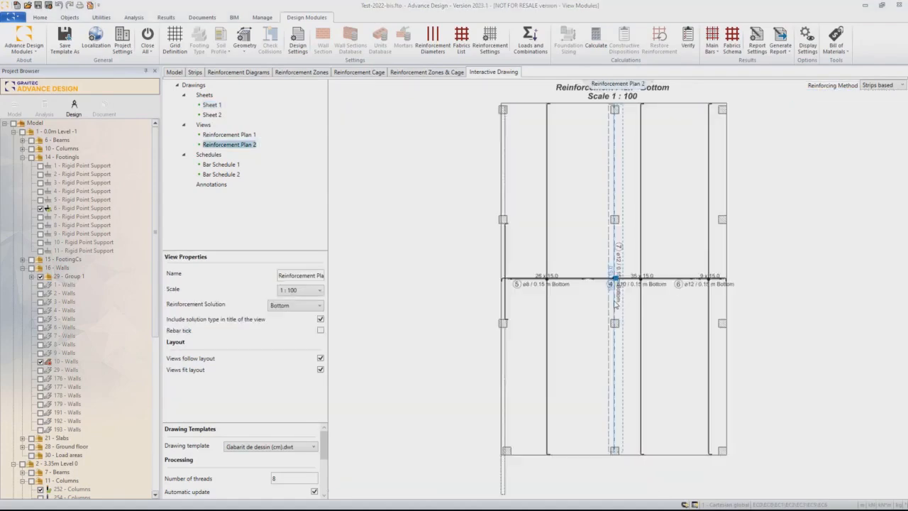
scroll(616, 280, up, 2)
drag(615, 279, 584, 279)
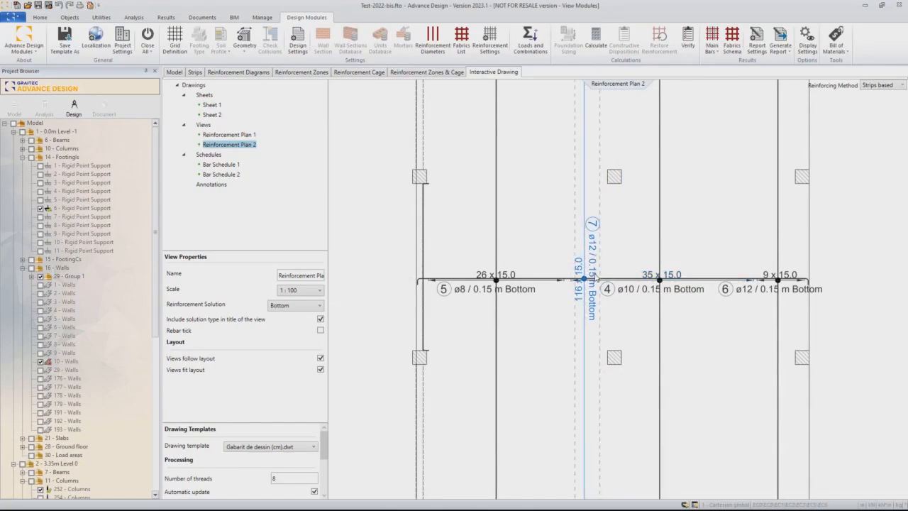
scroll(595, 279, down, 1)
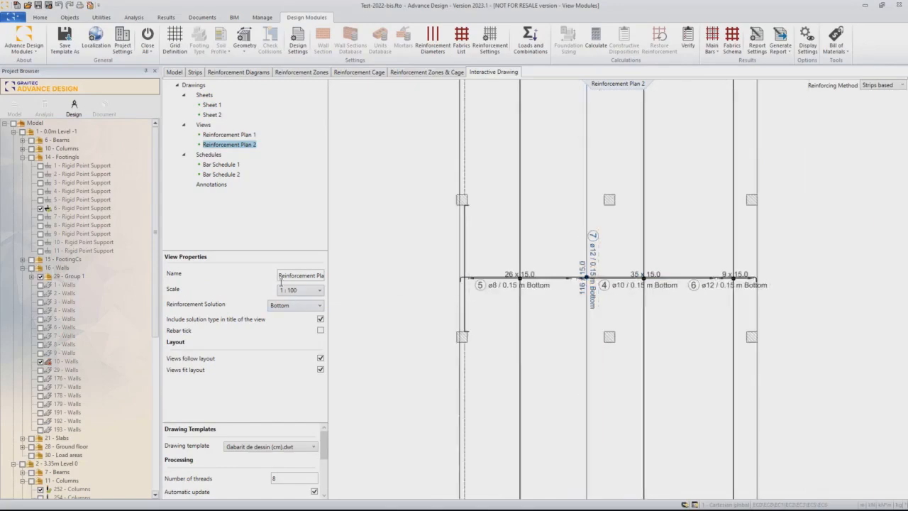
Review the drawings' general settings and the properties of Sheet 1 and Reinforcement Plan 1
click(195, 85)
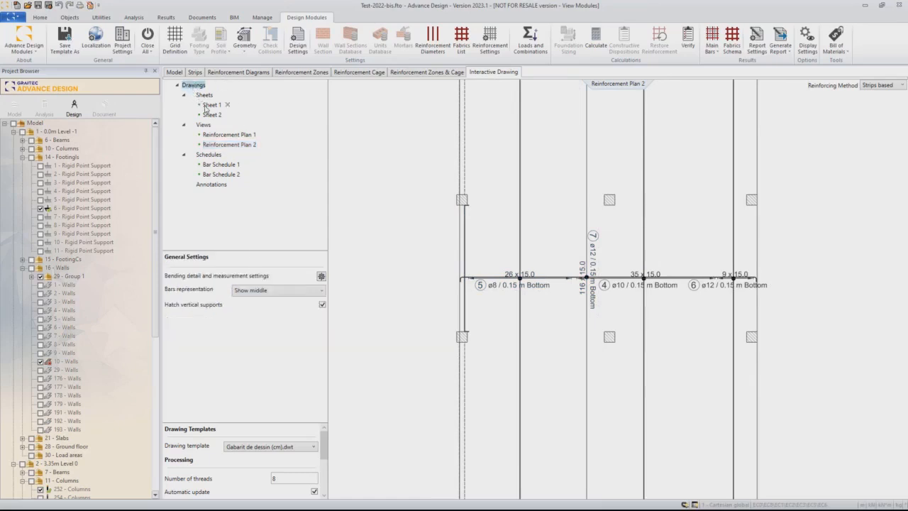
click(211, 105)
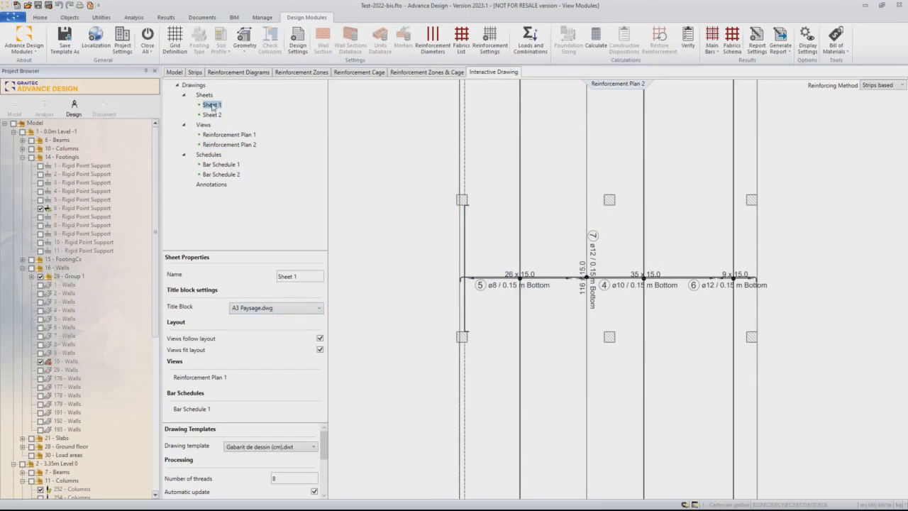
click(206, 94)
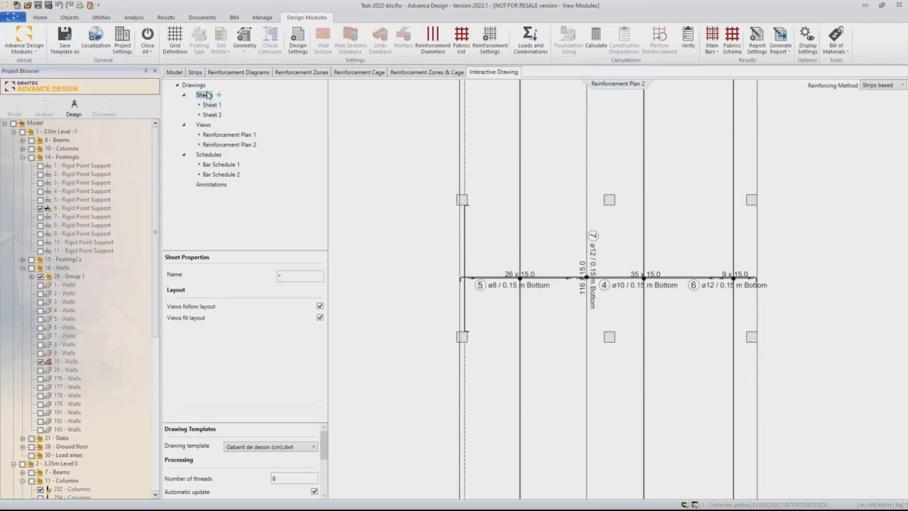
click(220, 136)
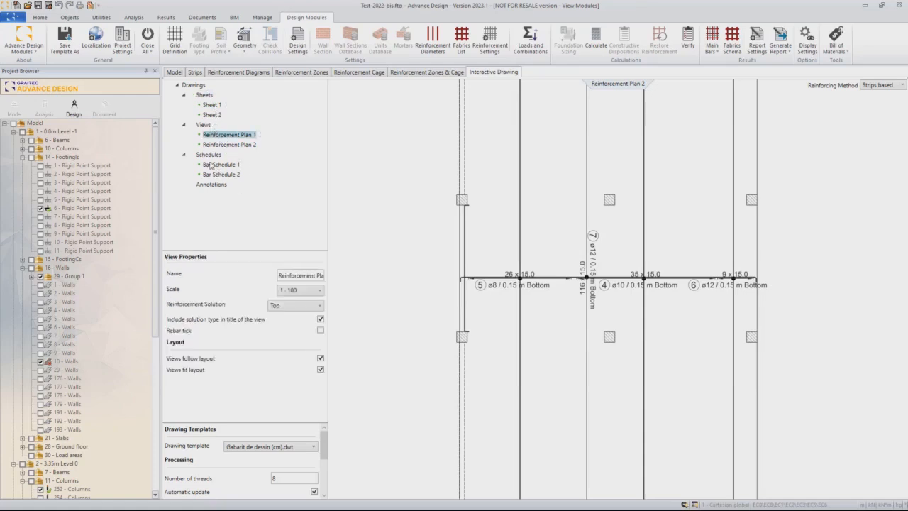
click(207, 105)
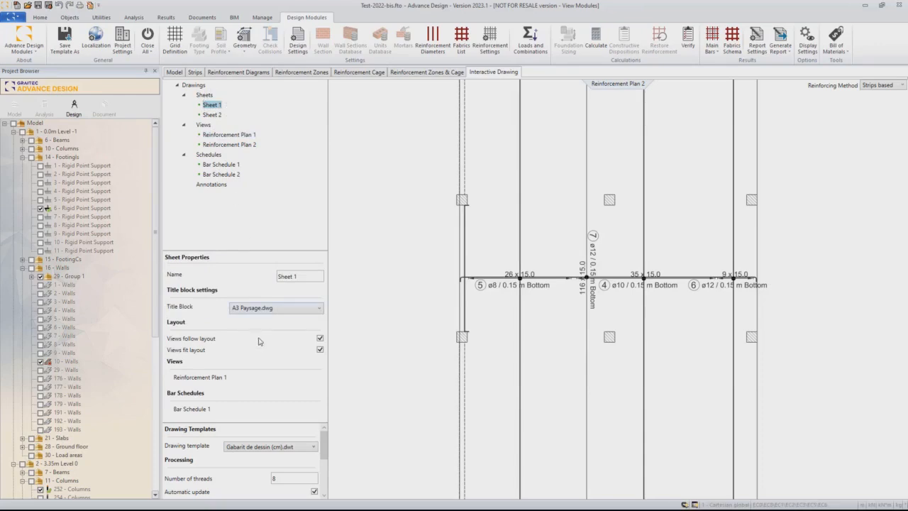
Set the bars representation in the drawings' general settings to Show first
click(196, 86)
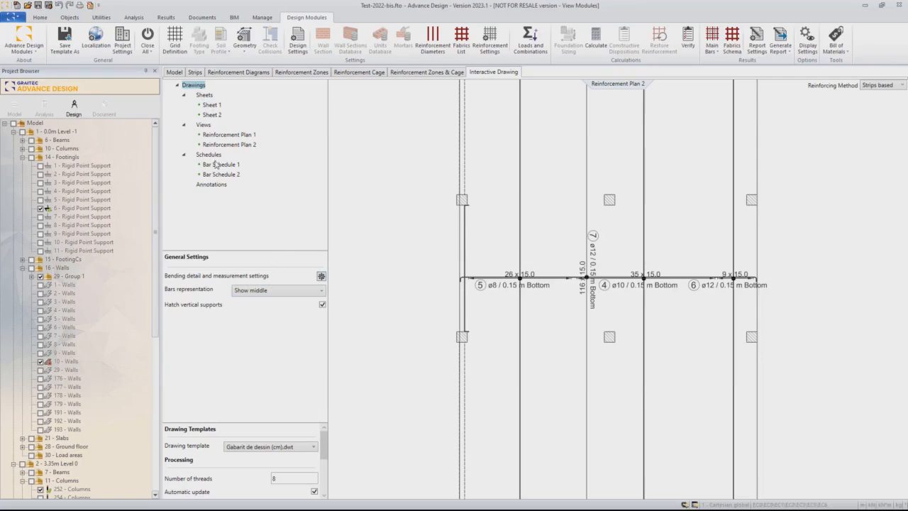
click(262, 291)
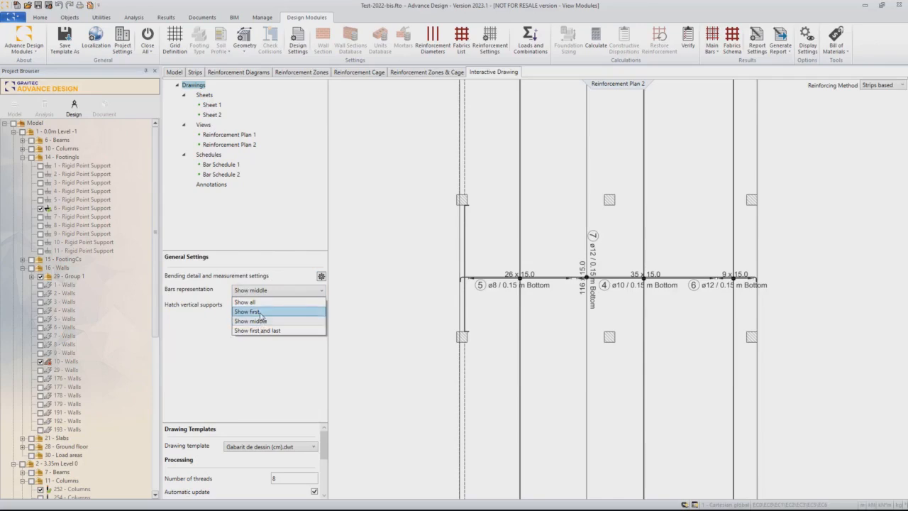
click(261, 313)
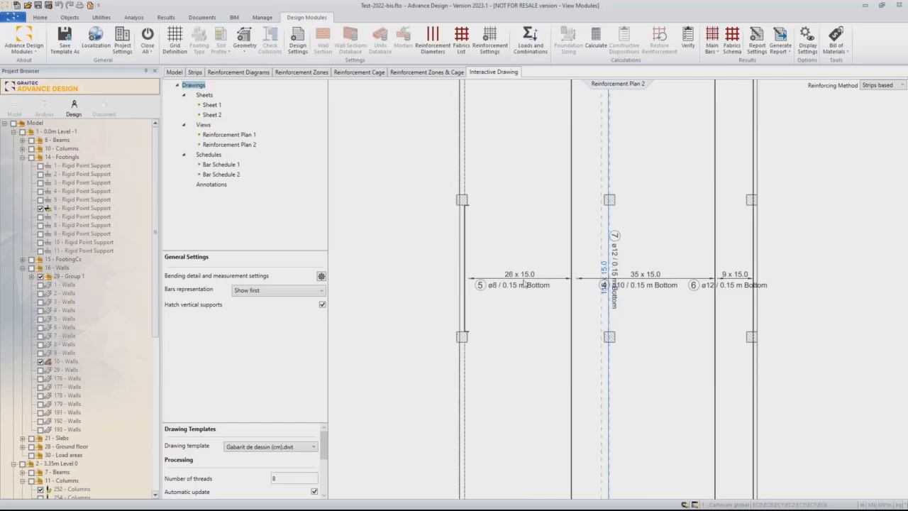
scroll(447, 271, down, 1)
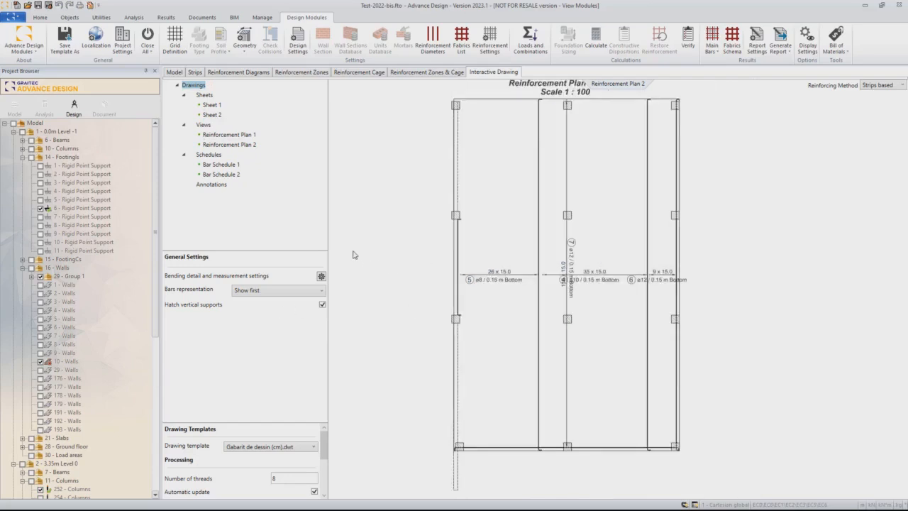
double_click(201, 85)
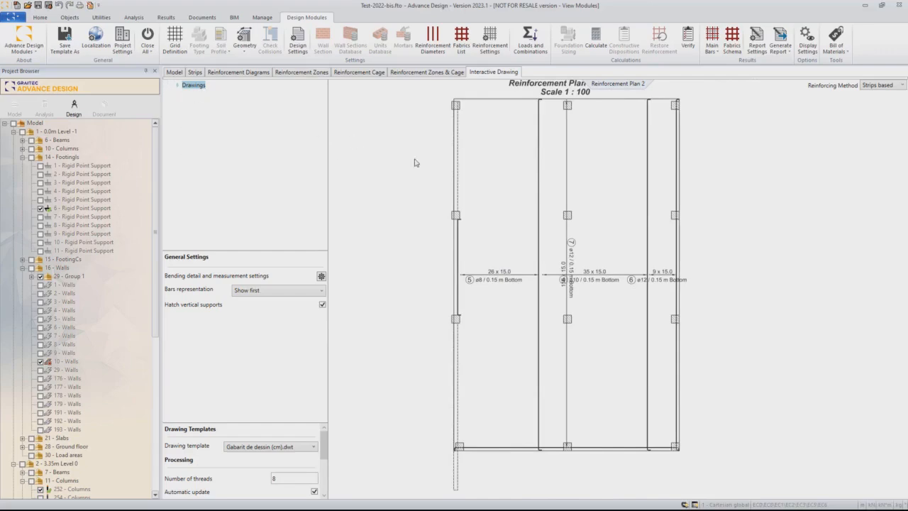
click(177, 86)
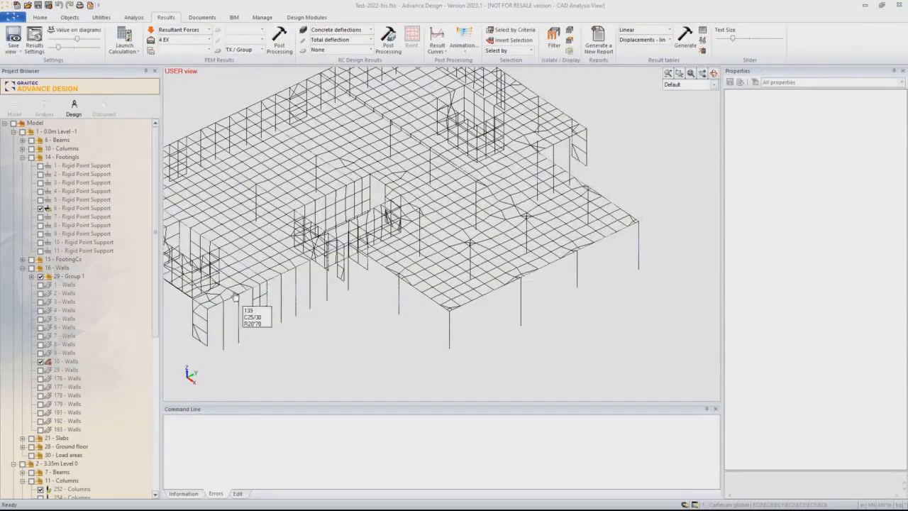
Switch to the standalone Advance Design RC Beam module and create a new element from the Test template
key(alt+Tab)
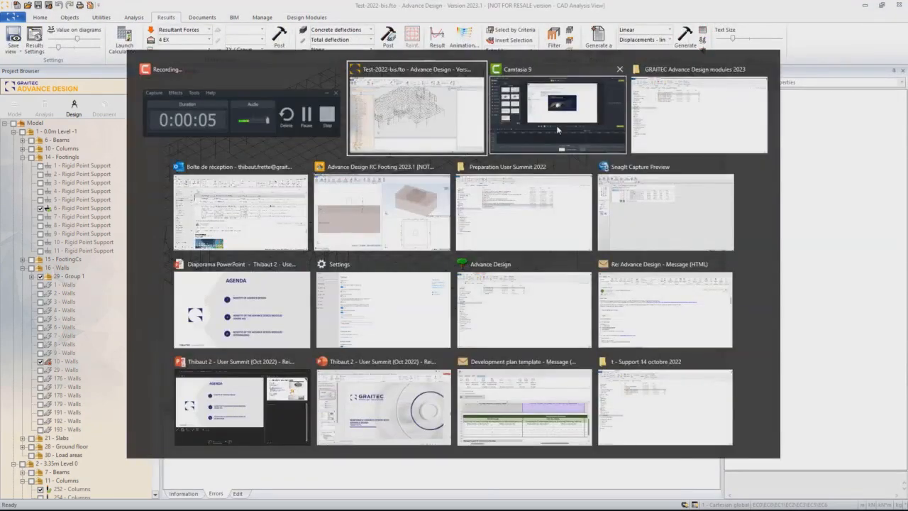
click(679, 113)
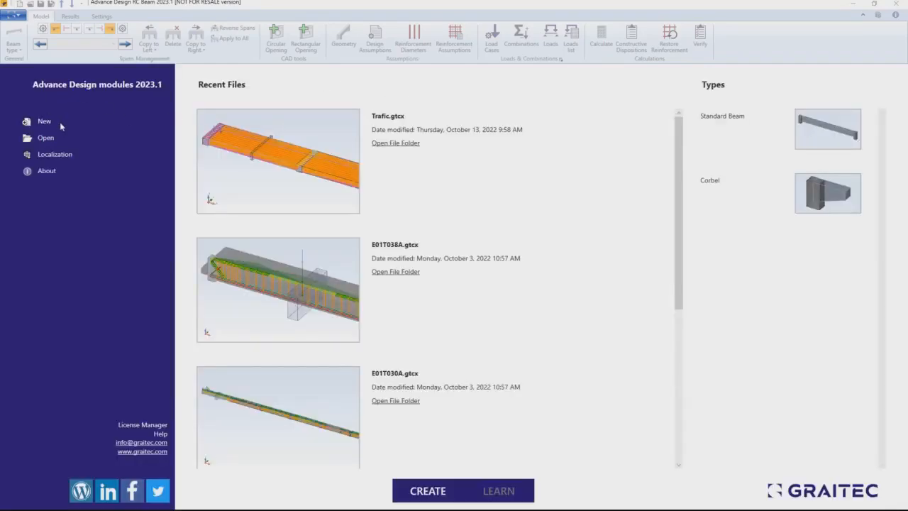
click(41, 122)
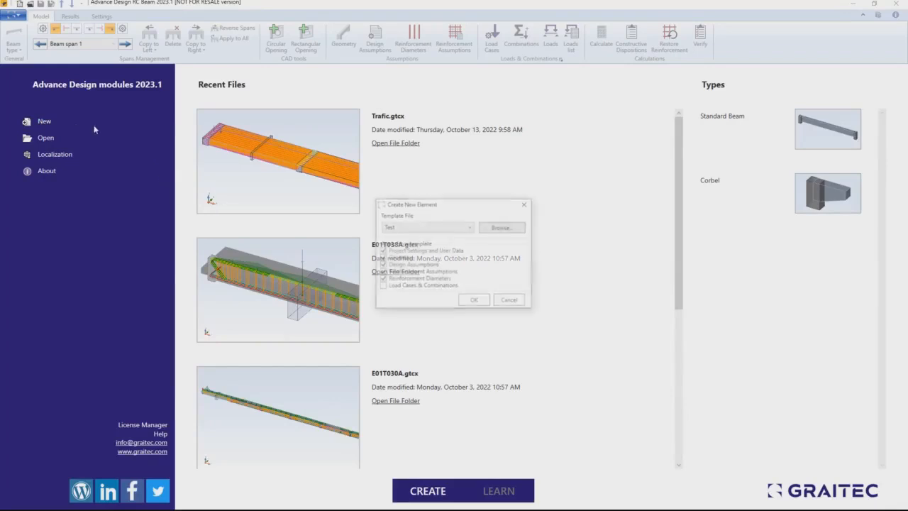
click(474, 300)
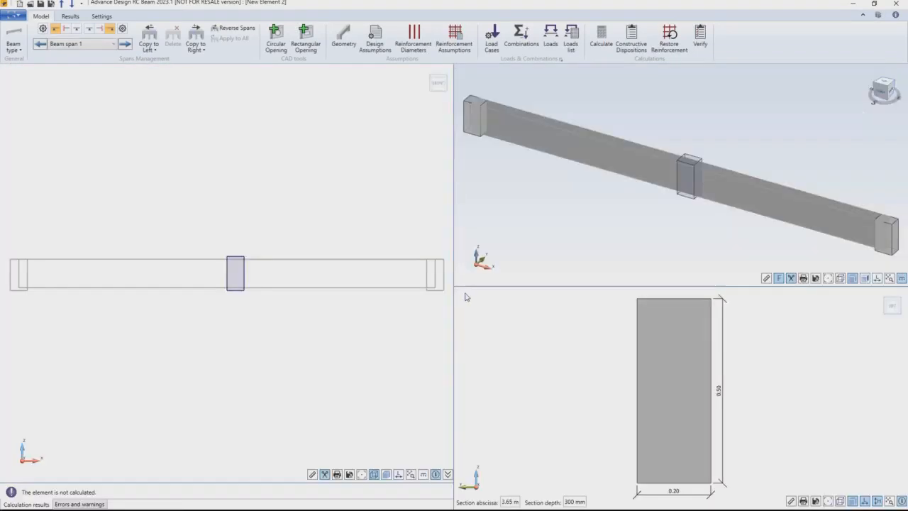
Define the beam span with a 15 m length and a section 45 cm wide and 70 cm high
double_click(537, 141)
double_click(398, 237)
text(15)
click(555, 220)
text(45)
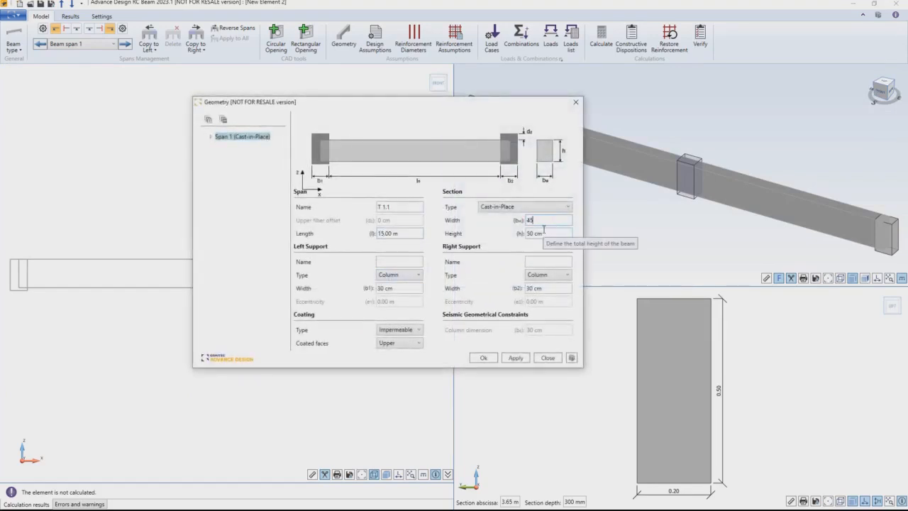
click(529, 237)
text(70)
key(Return)
click(402, 235)
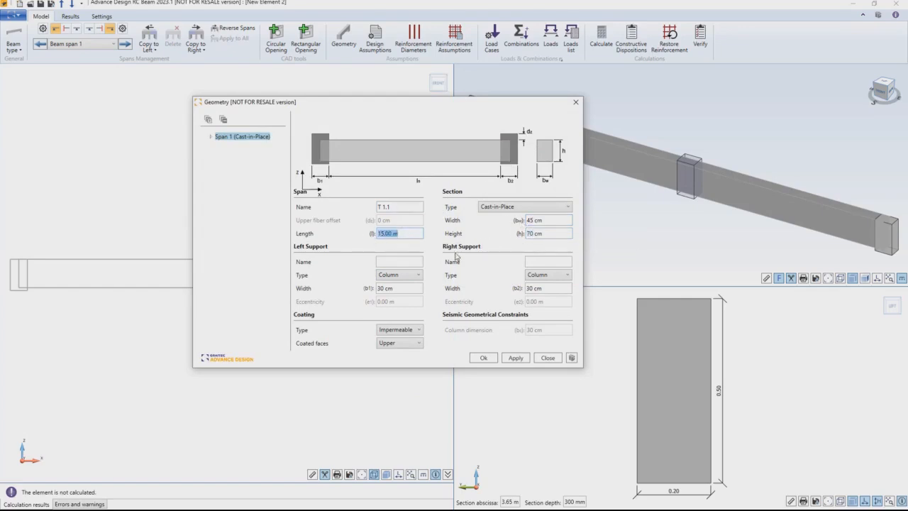
Give the beam section left and right flanges, each 153 cm wide and 15 cm thick, using automatic sizing for the left width
click(231, 156)
click(533, 249)
click(416, 252)
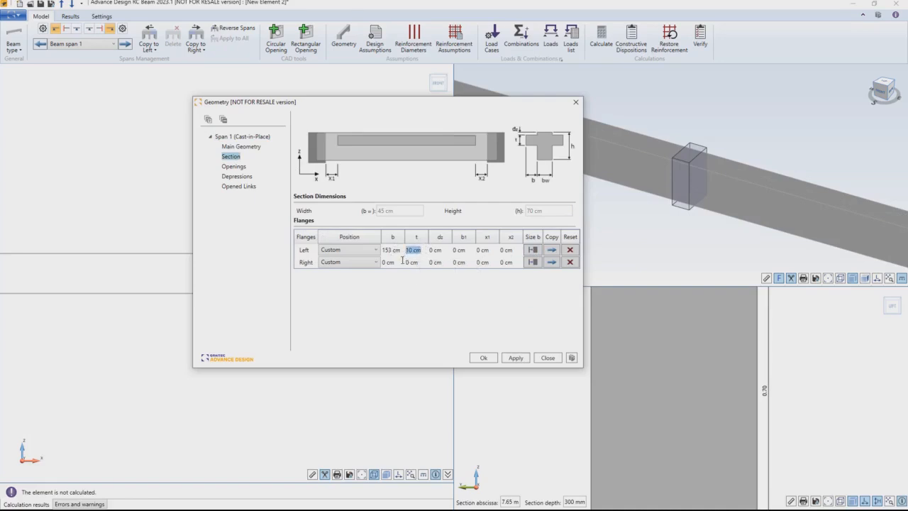
text(15)
click(396, 261)
text(153)
key(Tab)
text(15)
click(438, 262)
Add a rectangular opening at abscissa 5.50 m and ordinate 0.25 m, 0.40 m long and 0.2 m high, and validate the geometry
click(233, 166)
click(252, 167)
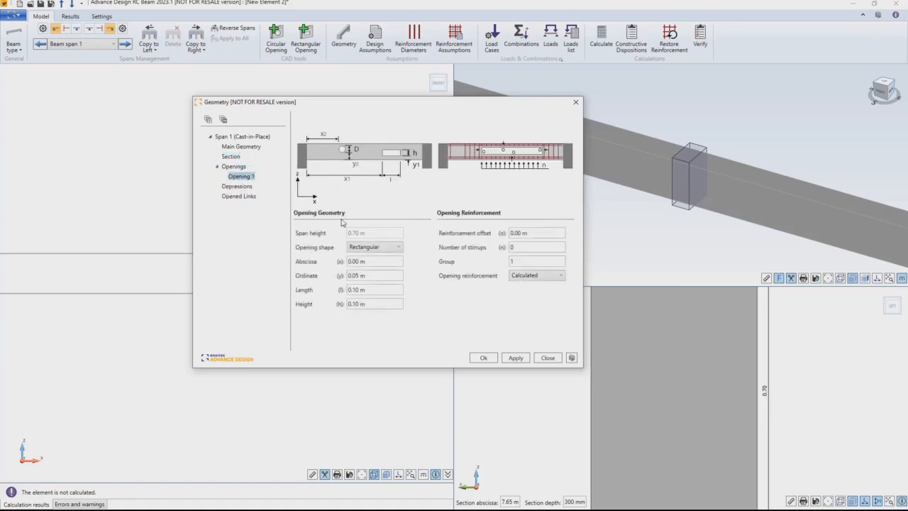
click(364, 262)
text(5.5)
click(395, 277)
drag(392, 278, 349, 277)
text(0.25)
click(366, 288)
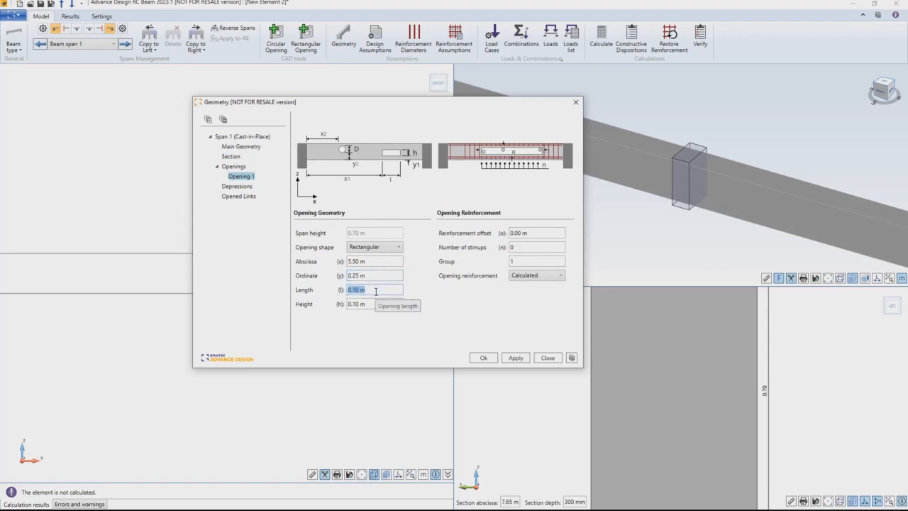
text(0.40)
click(362, 303)
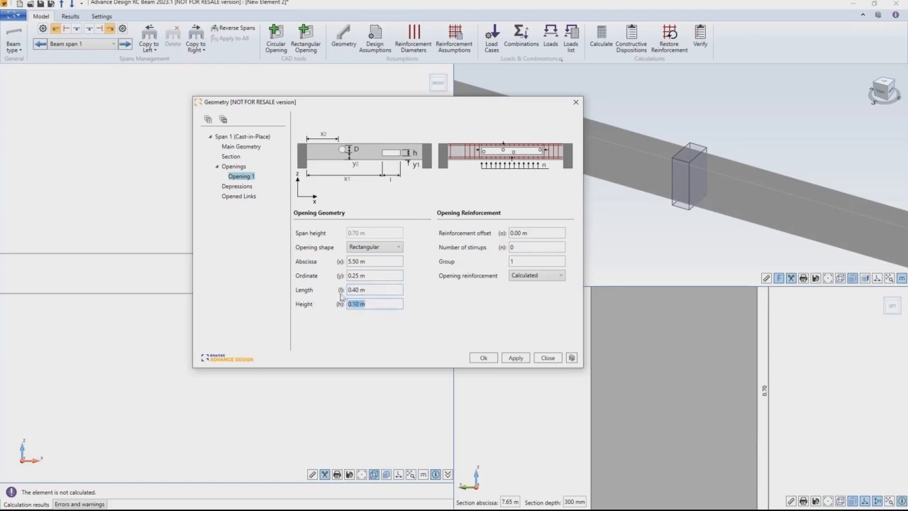
text(.2)
click(484, 358)
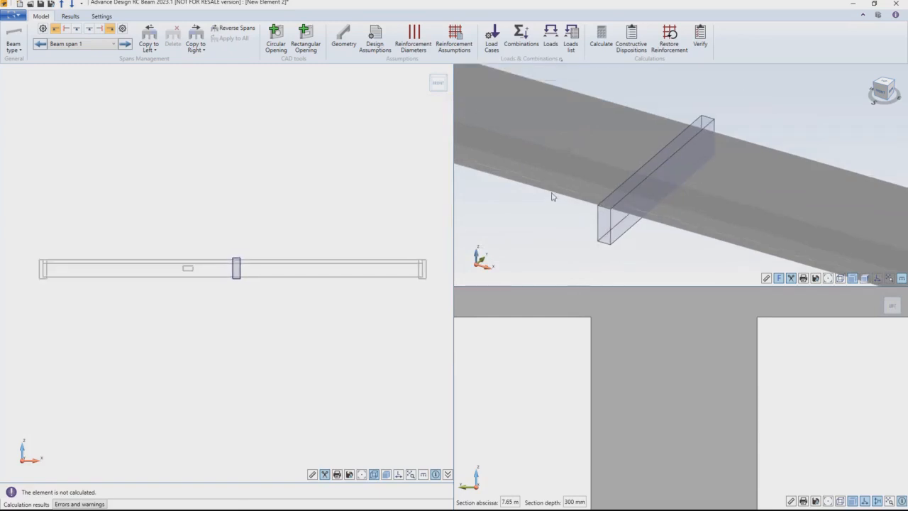
Review the beam's load cases and the load case families available for adding multiple cases
click(491, 40)
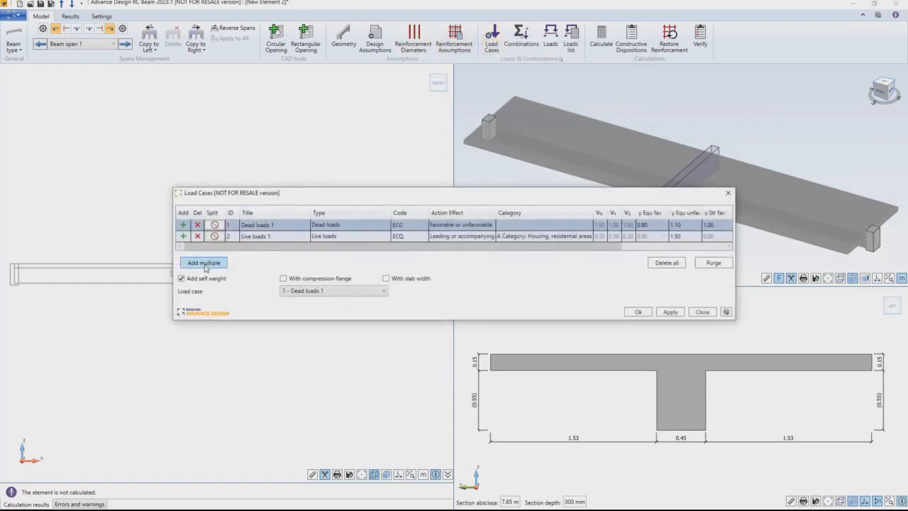
click(204, 262)
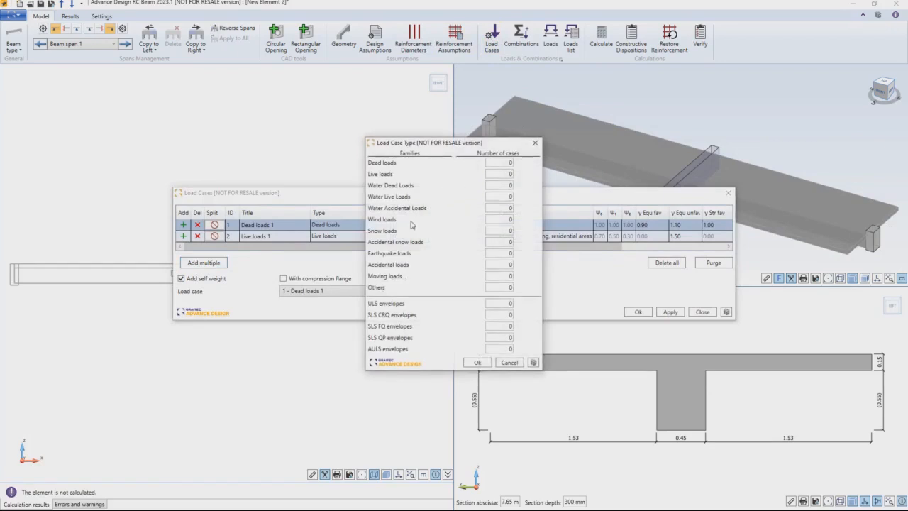
click(478, 362)
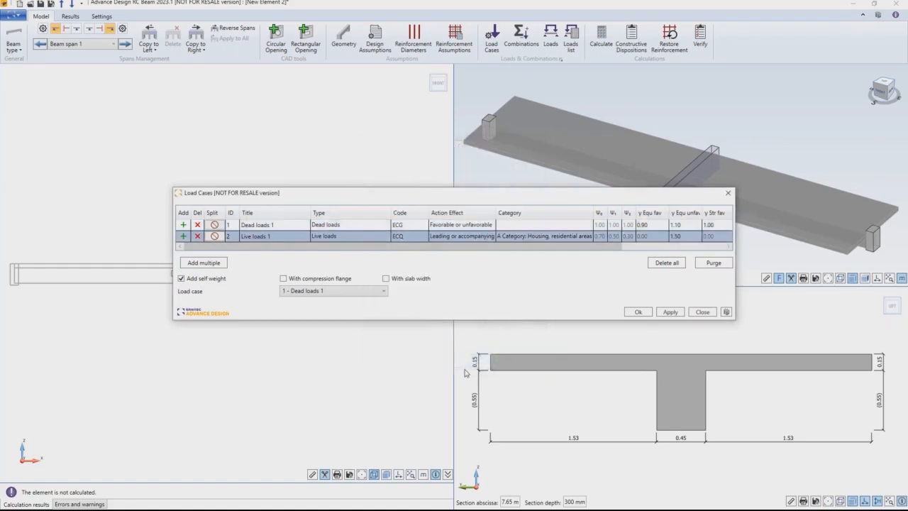
click(638, 313)
Add a uniform distributed load of 6.80 kN/m in the Dead loads 1 case and fit it to the beam
click(550, 39)
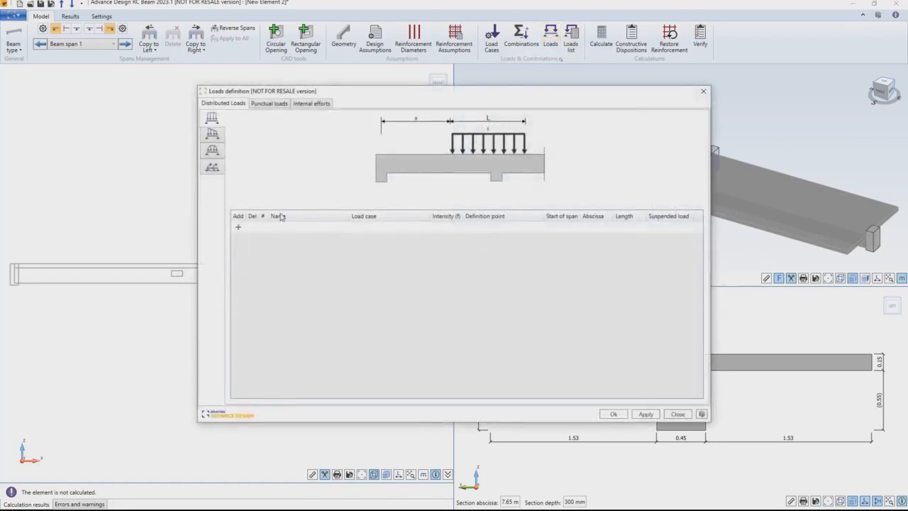
click(239, 228)
click(362, 229)
click(429, 226)
click(421, 227)
text(6.8)
key(Return)
click(685, 228)
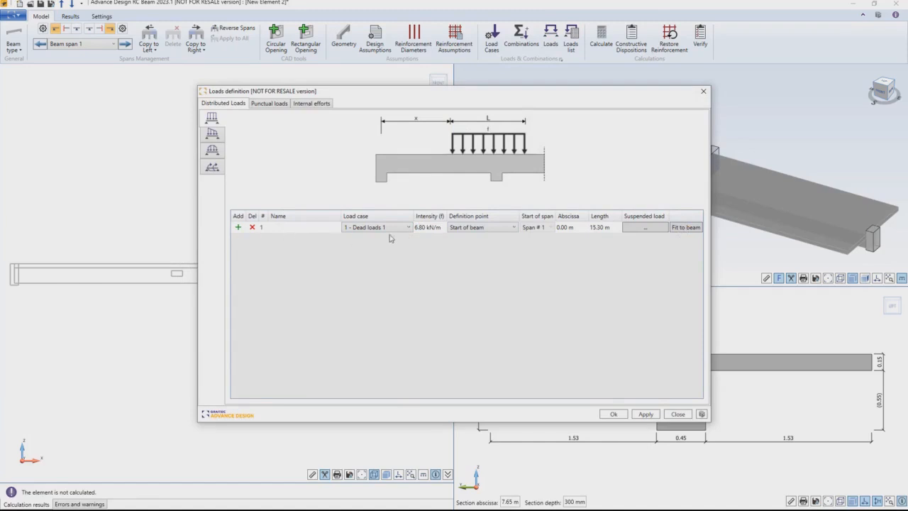
Add a second uniform distributed load of 6.00 kN/m in the Live loads 1 case and validate the loads
click(239, 228)
click(375, 238)
click(366, 251)
click(421, 239)
text(6.00 kN/m)
key(Return)
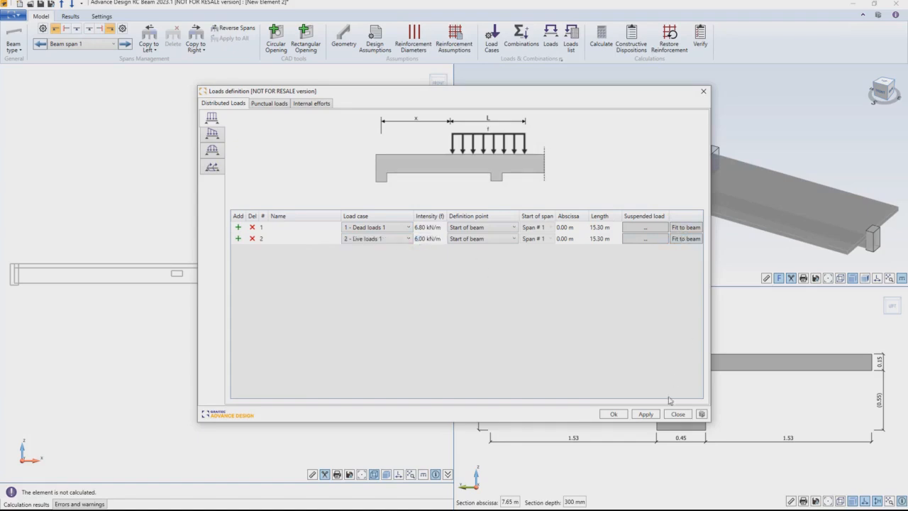
click(615, 414)
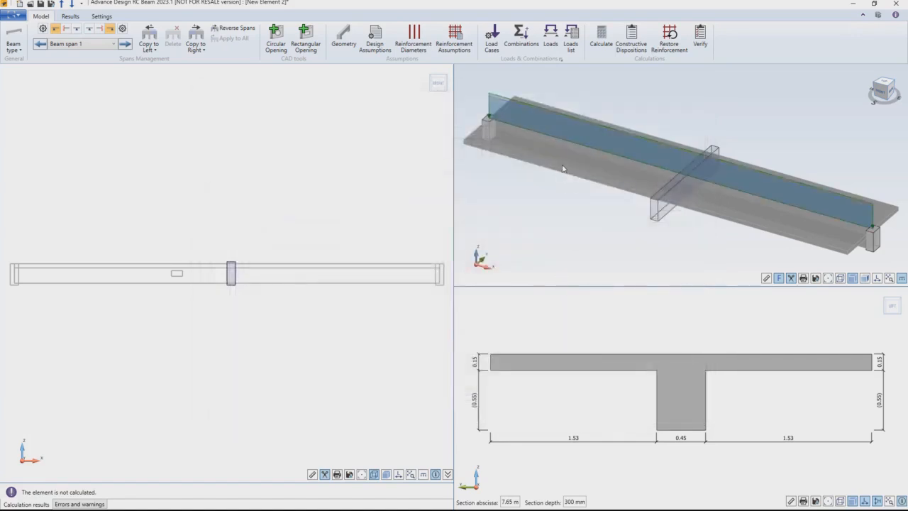
Check the longitudinal bar settings in the reinforcement assumptions and calculate the beam
scroll(563, 169, down, 2)
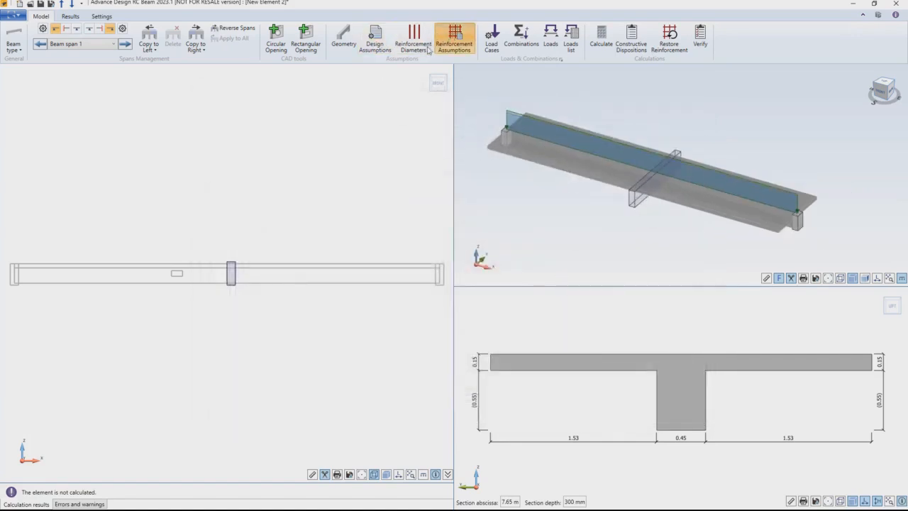
click(454, 41)
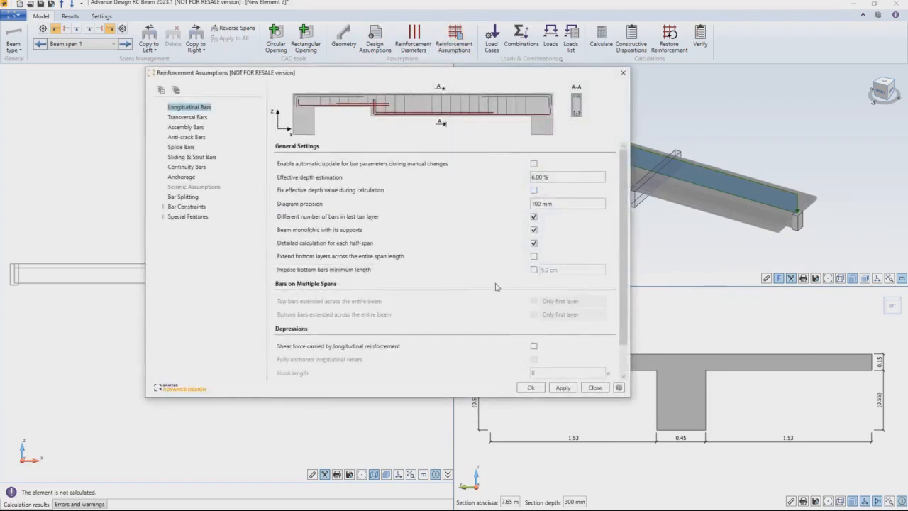
click(531, 388)
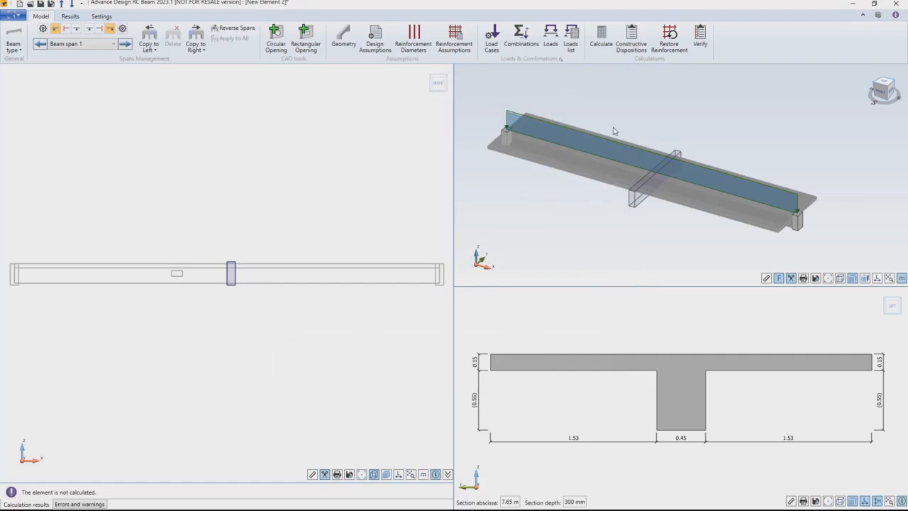
click(601, 36)
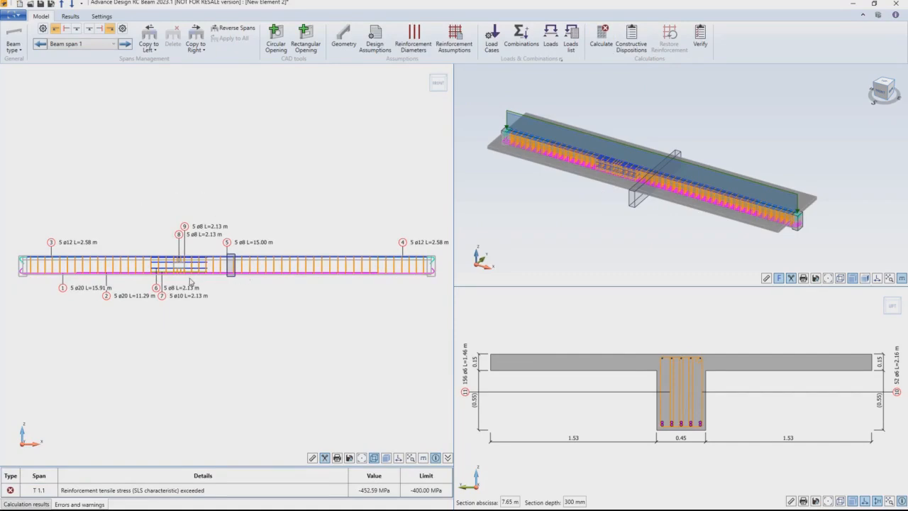
Hide the beam's main stirrups in the visibility settings to expose the reinforcement around the opening
click(101, 17)
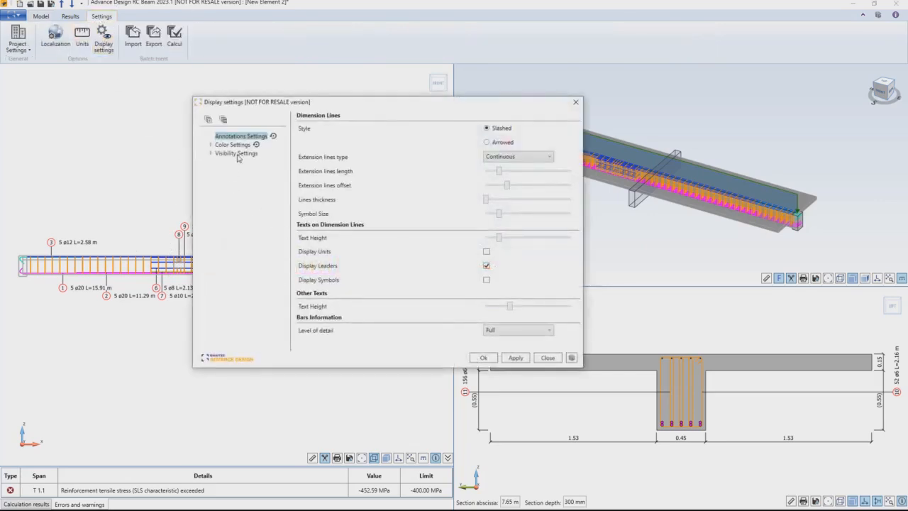
click(223, 154)
click(248, 170)
click(329, 208)
click(483, 359)
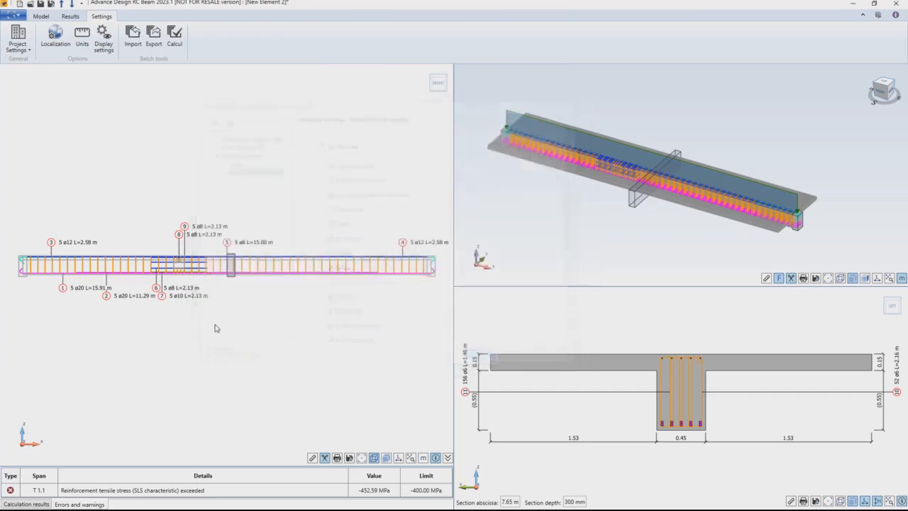
scroll(220, 306, up, 2)
scroll(220, 307, up, 2)
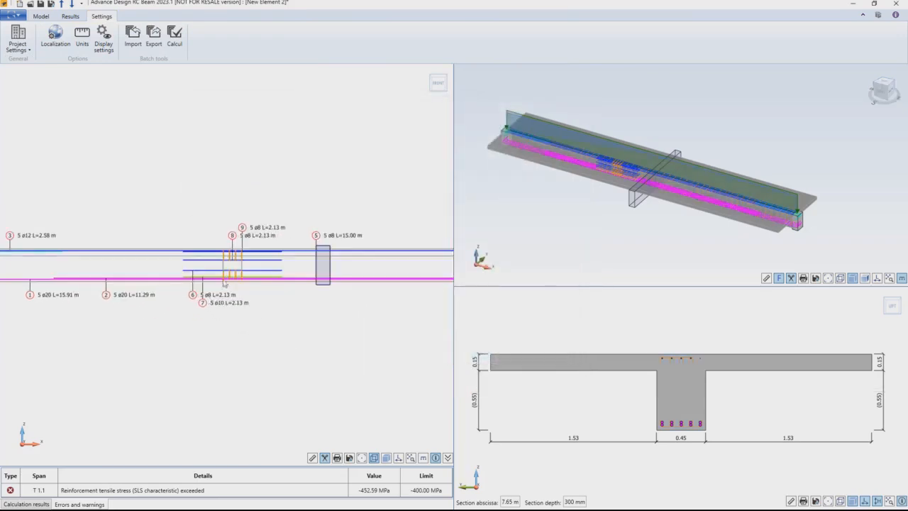
scroll(249, 265, up, 2)
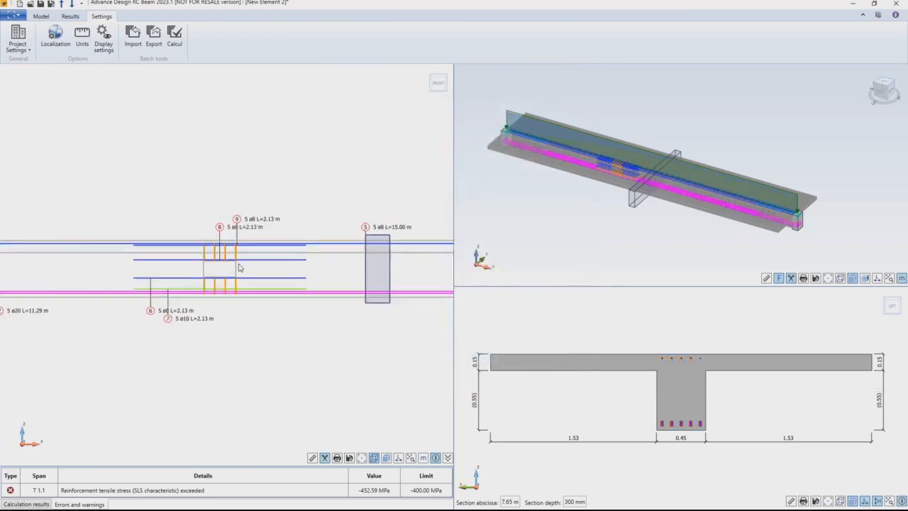
scroll(239, 267, up, 2)
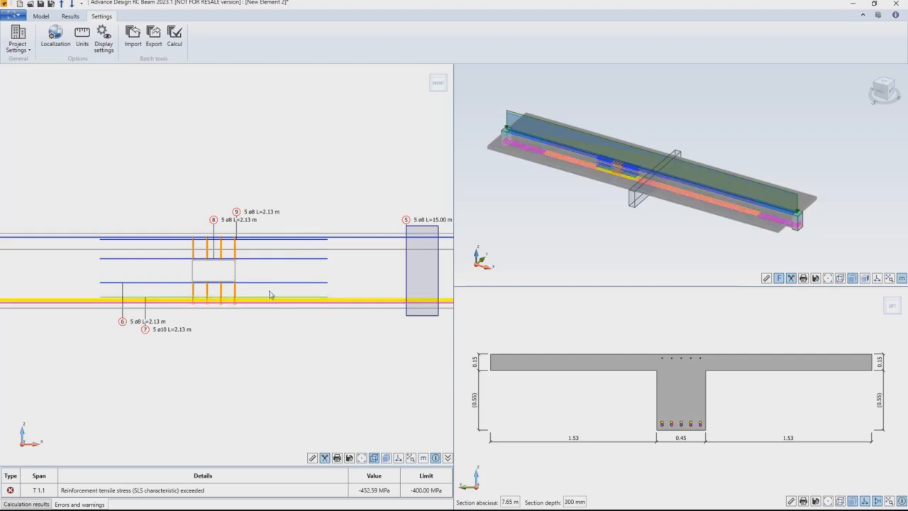
Review the reinforcement diagrams and the bending moment and shear force diagrams, and return to the model view
click(70, 16)
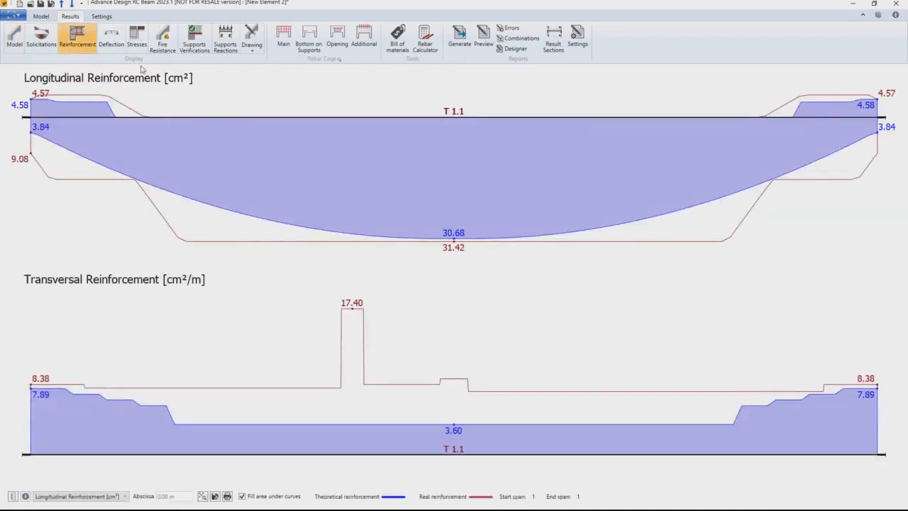
click(43, 37)
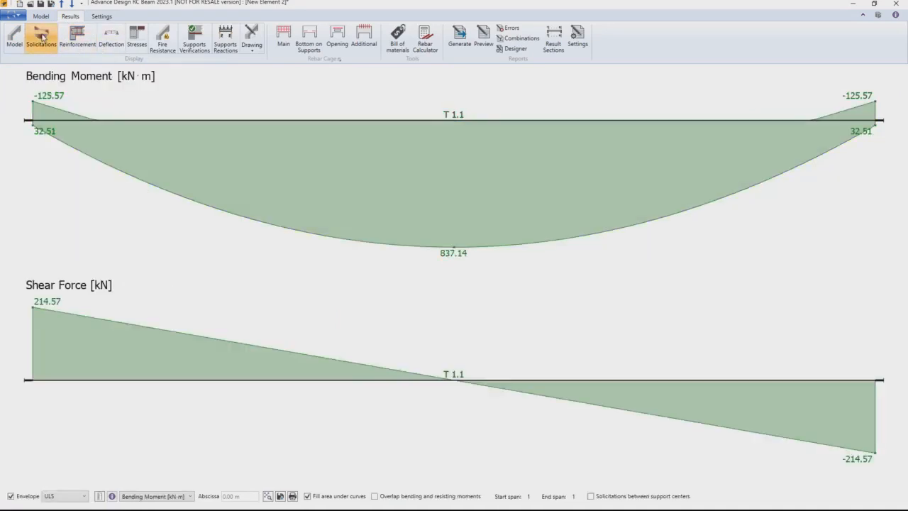
click(15, 38)
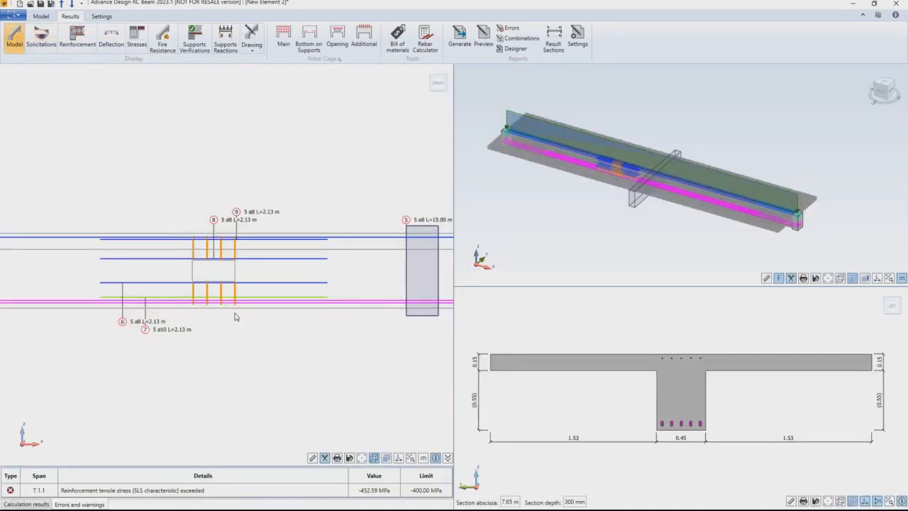
Move the section cut to the opening area, at abscissa 6.04 m, and examine the bars in the cross-section
scroll(152, 331, up, 2)
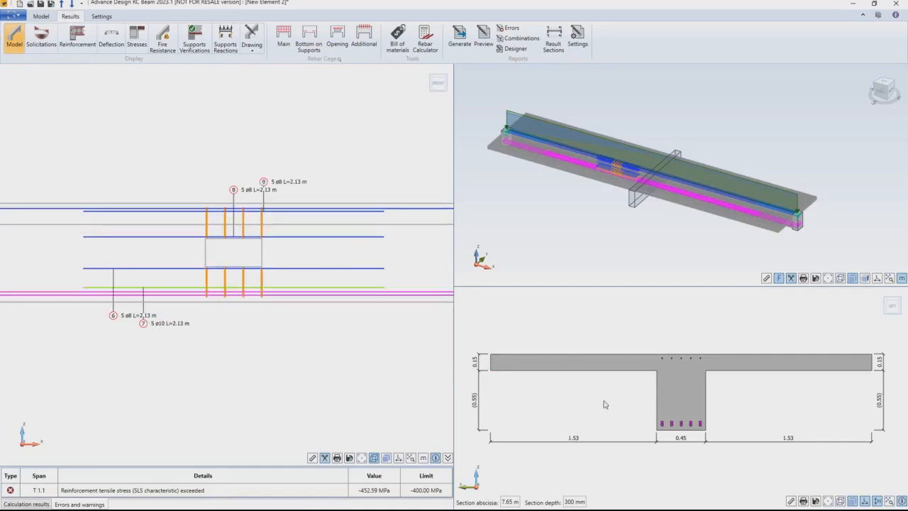
scroll(194, 324, down, 4)
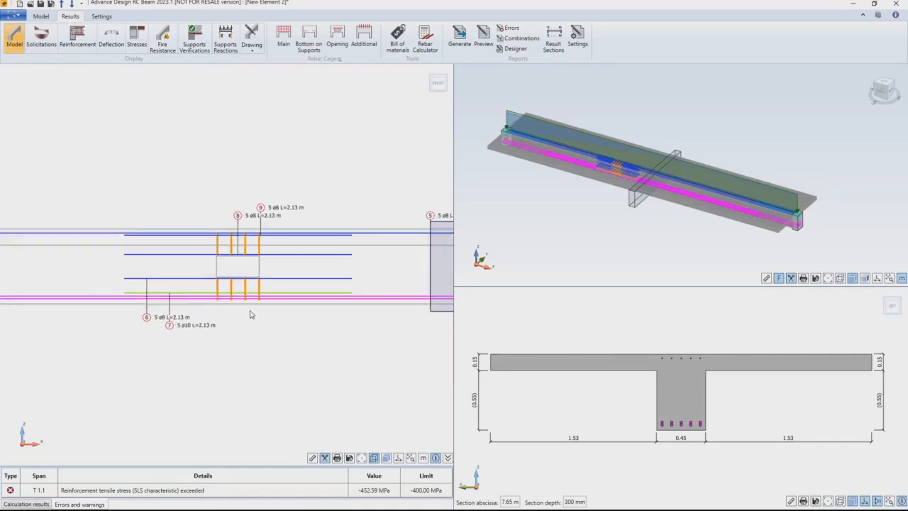
scroll(196, 325, down, 2)
drag(262, 308, 219, 308)
scroll(698, 440, up, 3)
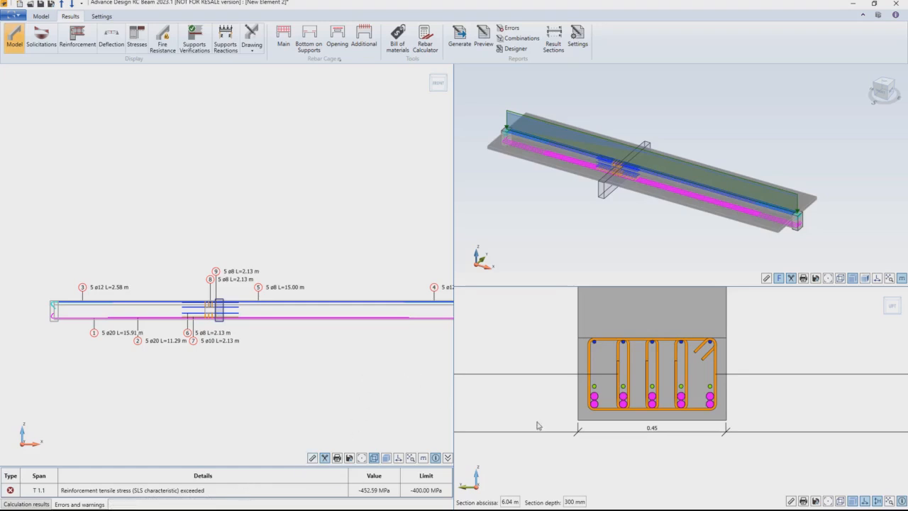
Change the bottom longitudinal bars of layer 1 to diameter ø25, recalculate their lengths and validate the change
click(624, 405)
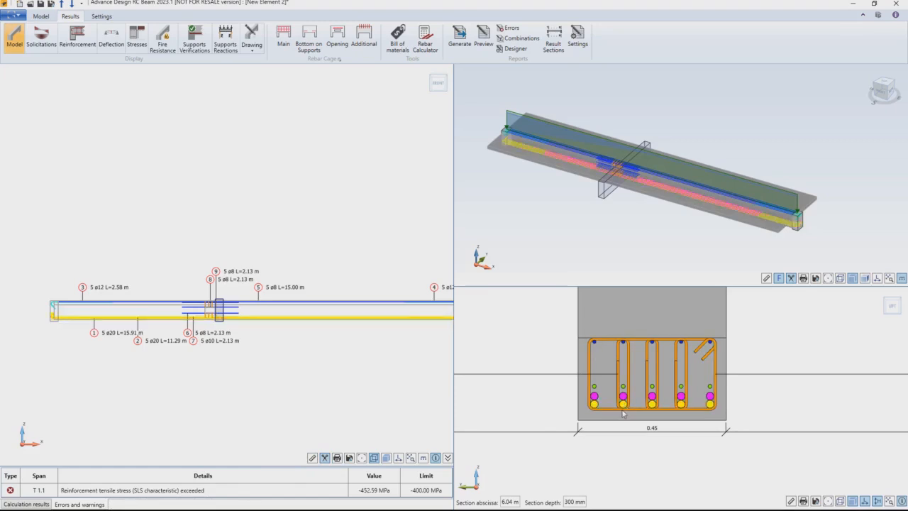
double_click(623, 406)
click(573, 249)
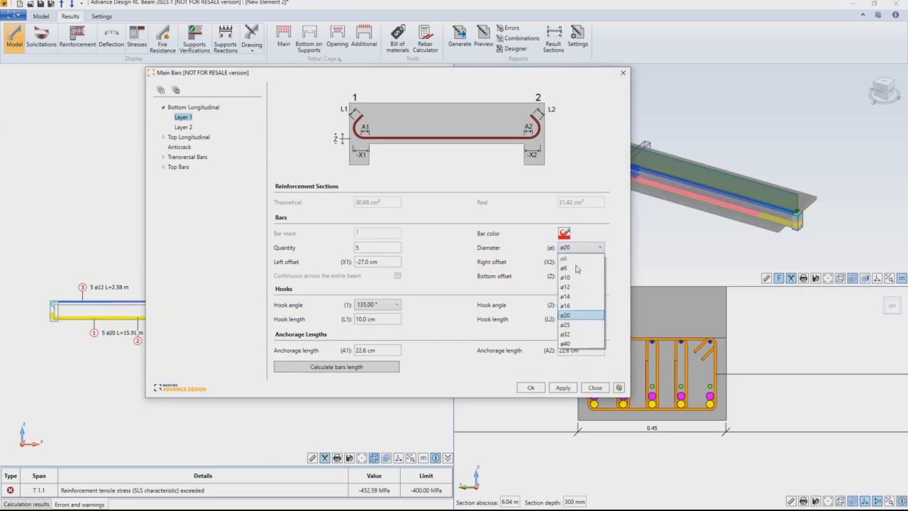
click(576, 320)
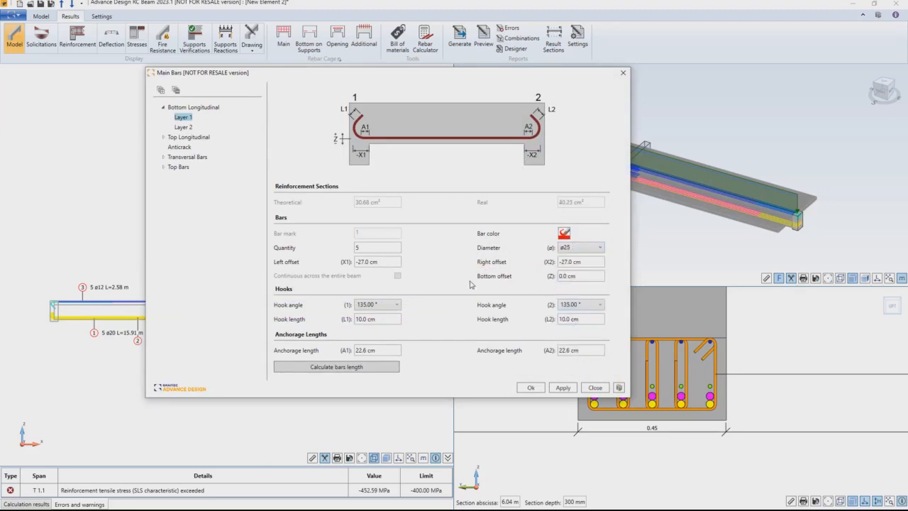
click(362, 367)
click(487, 292)
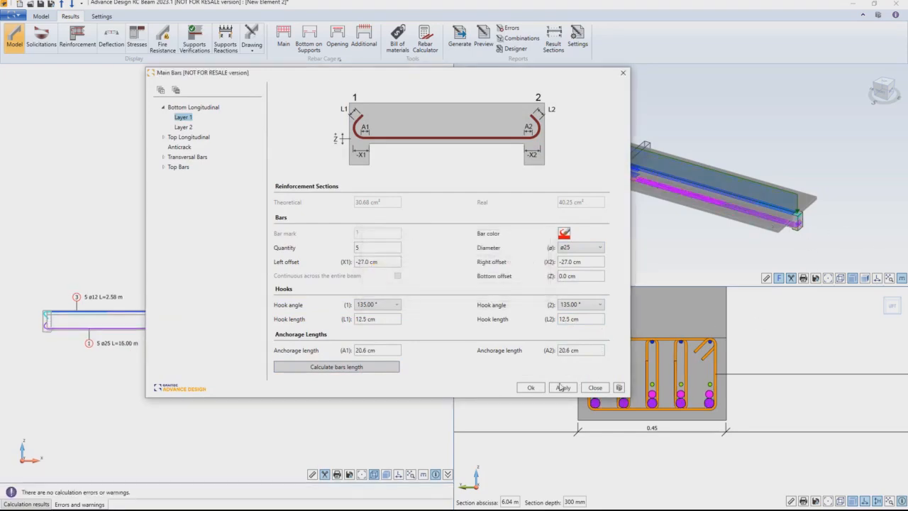
click(532, 388)
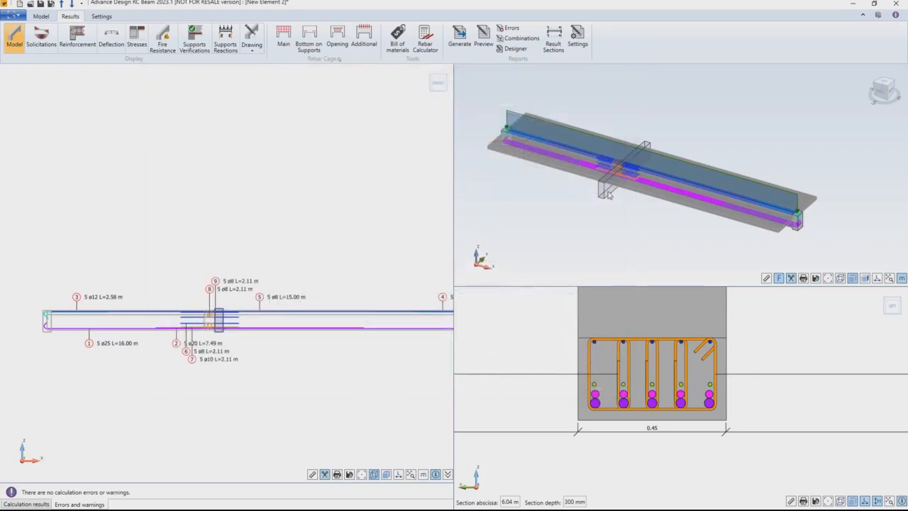
Review the beam's bending moment and shear force diagrams and the verifications of its left and right supports
scroll(364, 243, down, 1)
middle_drag(267, 342, 244, 356)
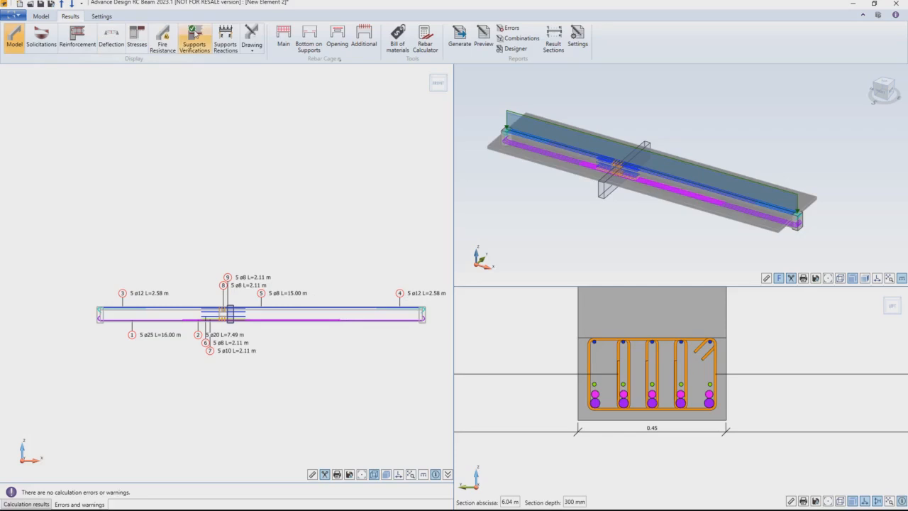
click(41, 37)
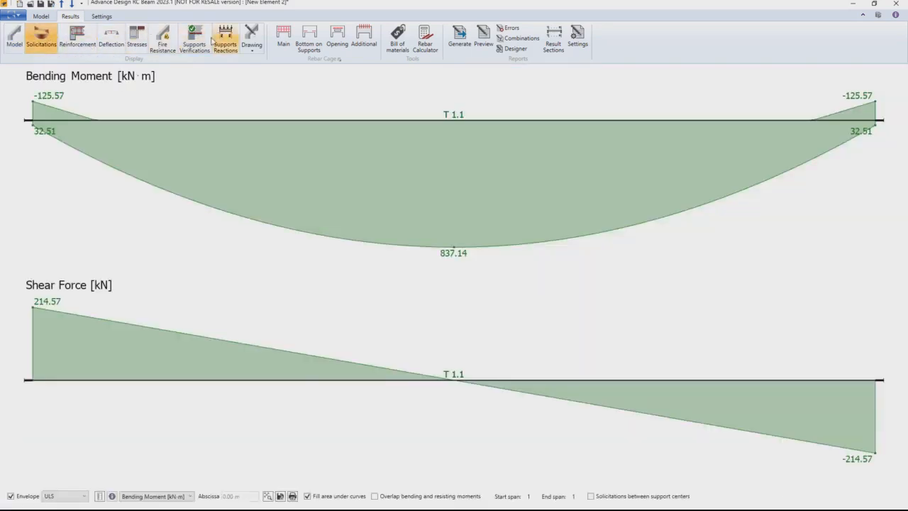
click(195, 38)
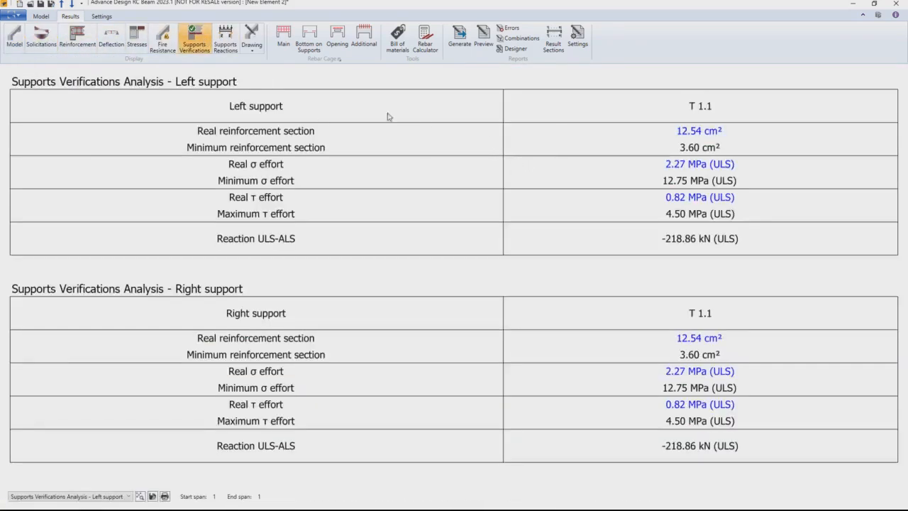
Generate the reinforcement drawing of the beam
click(252, 37)
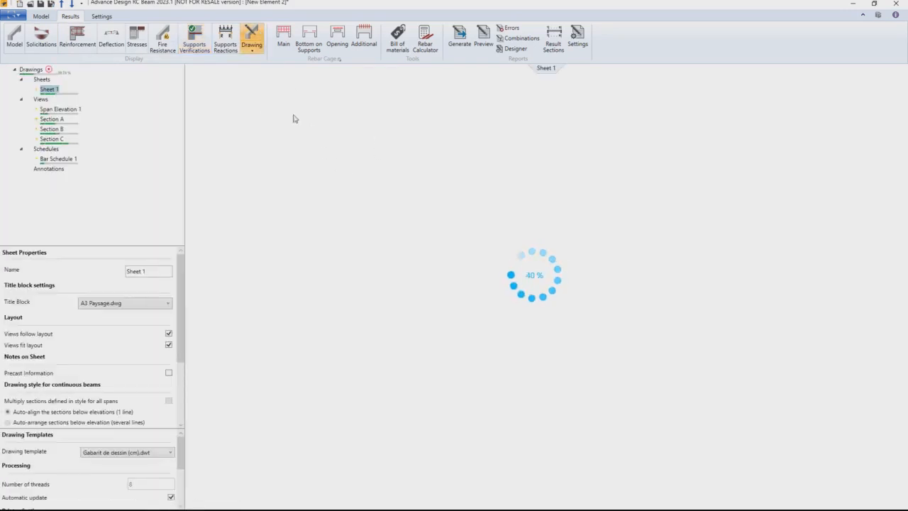